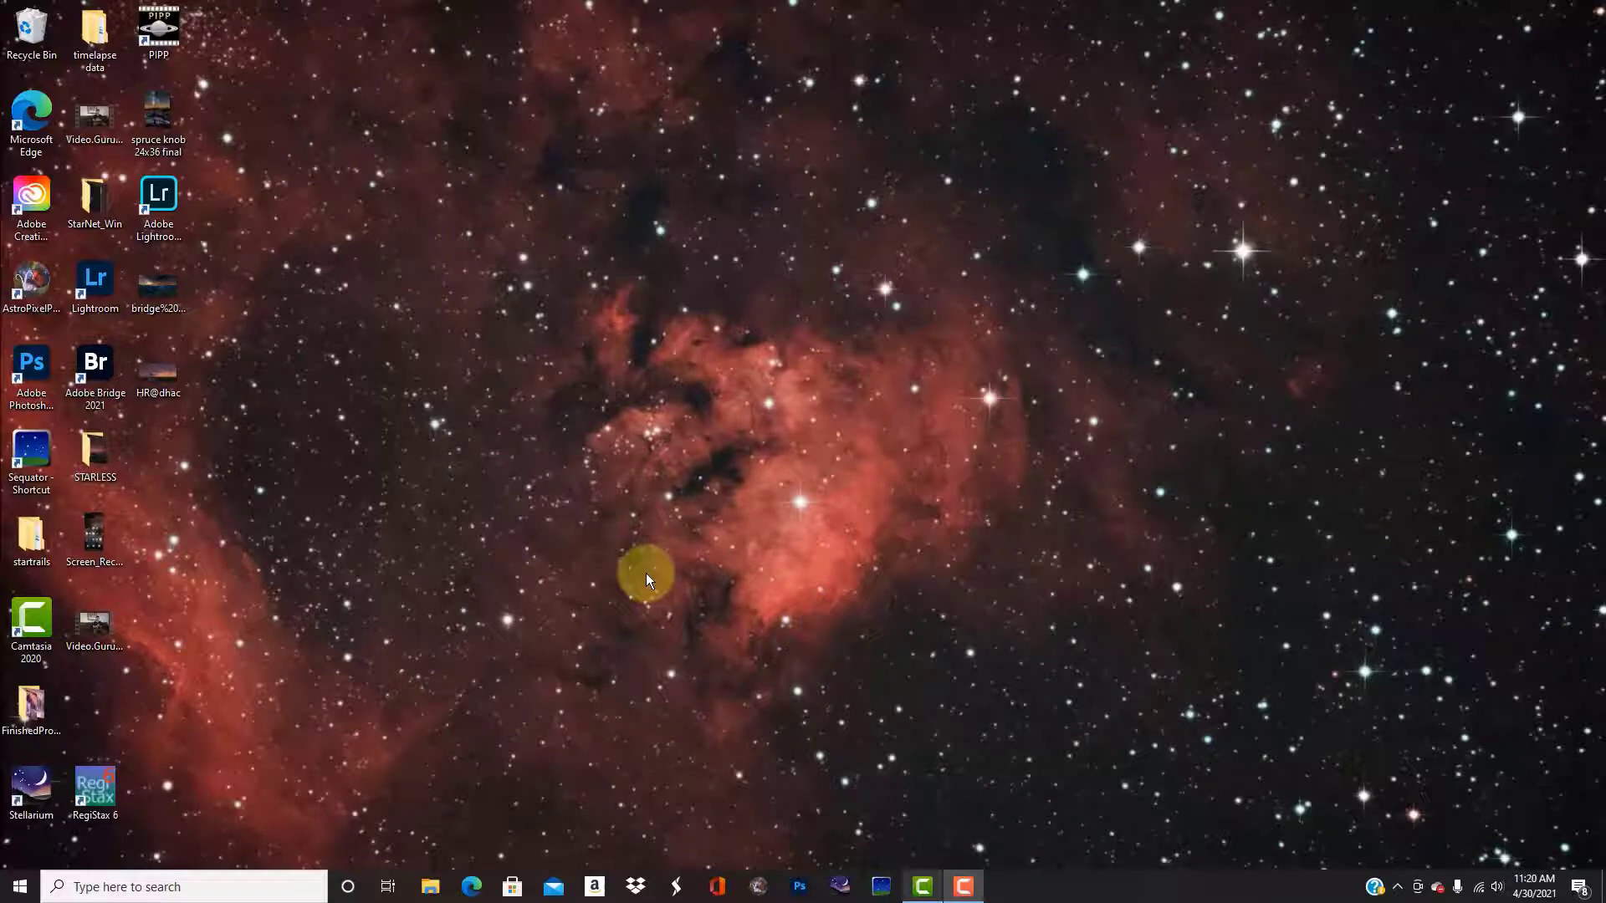
- Launch PIPP from the desktop and reposition its window
{"action": "double_click", "coordinate": [157, 32]}
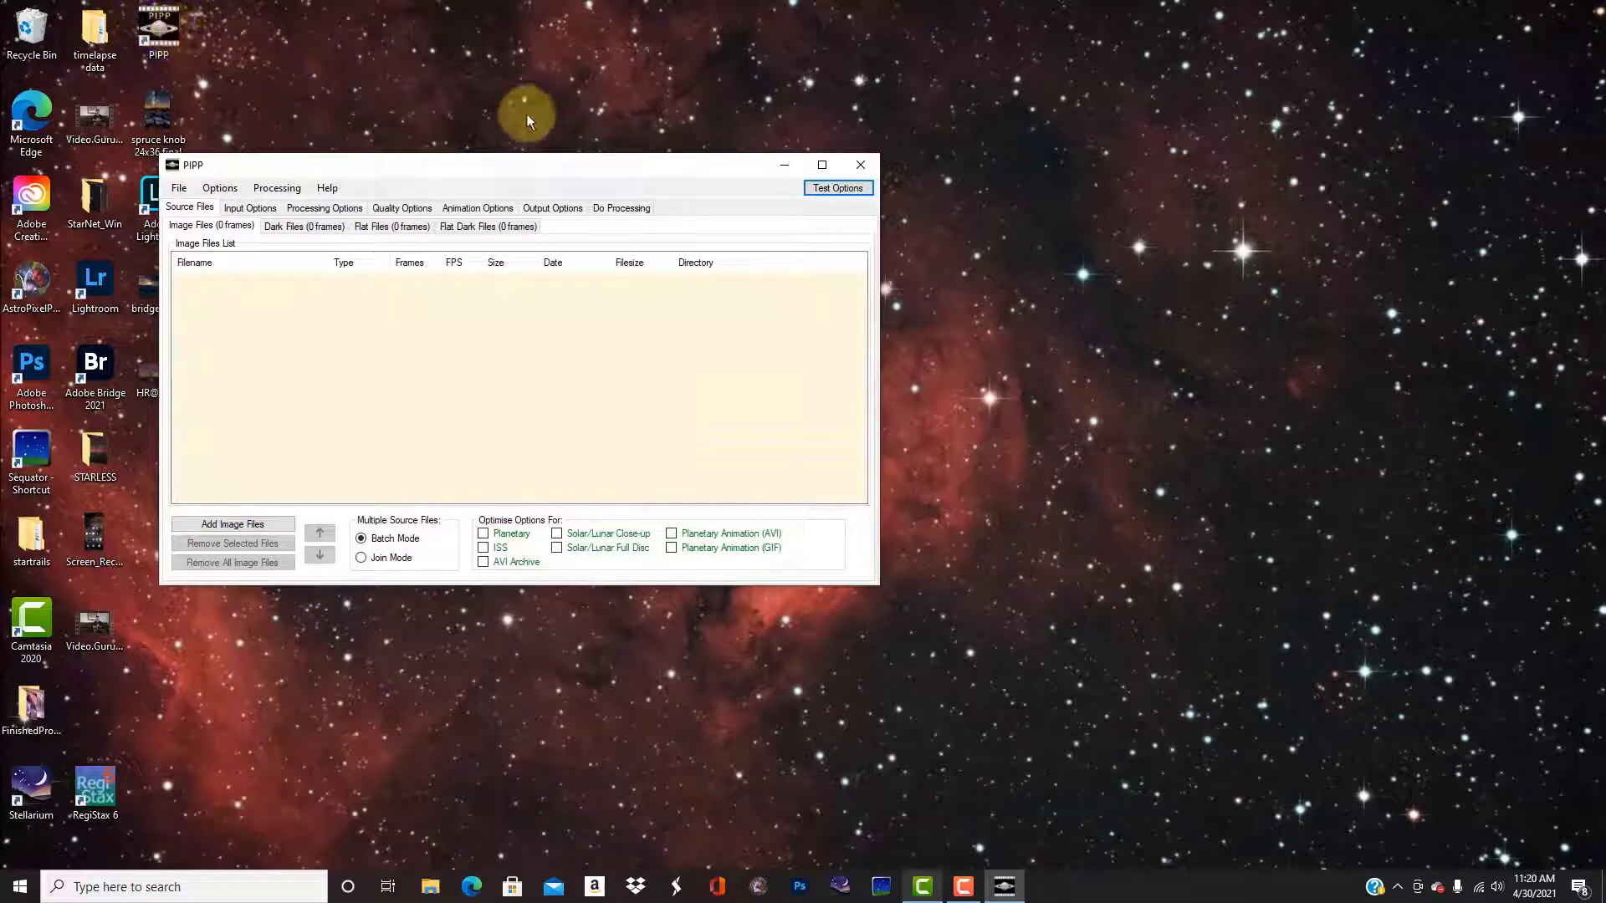
{"action": "left_click_drag", "start_coordinate": [749, 167], "coordinate": [1052, 68]}
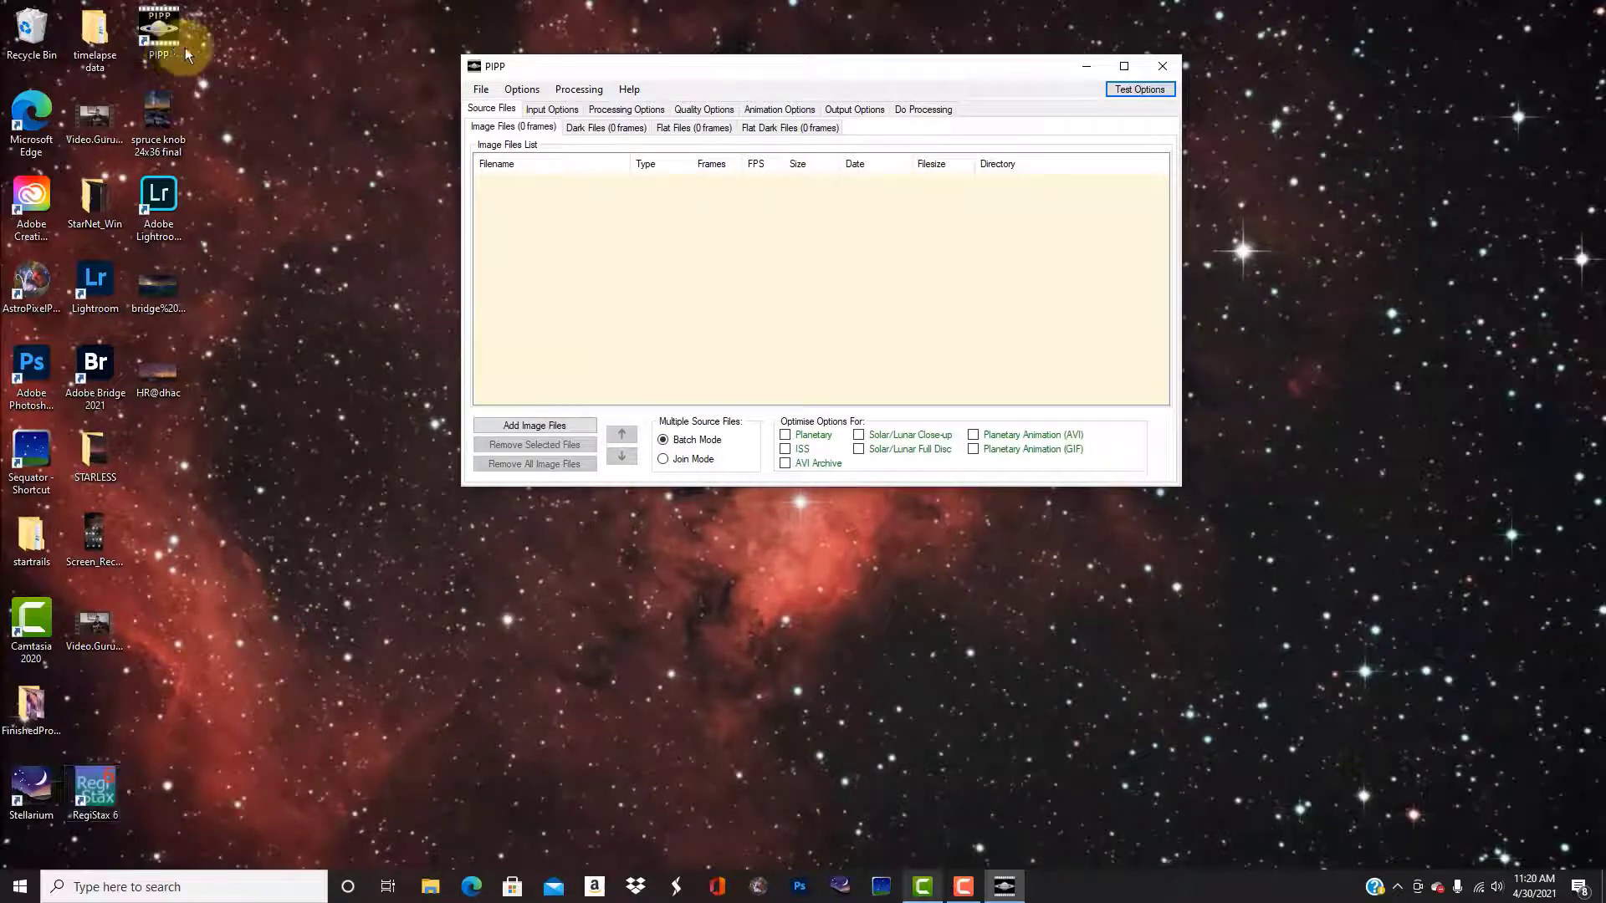
{"action": "left_click_drag", "start_coordinate": [808, 67], "coordinate": [697, 107]}
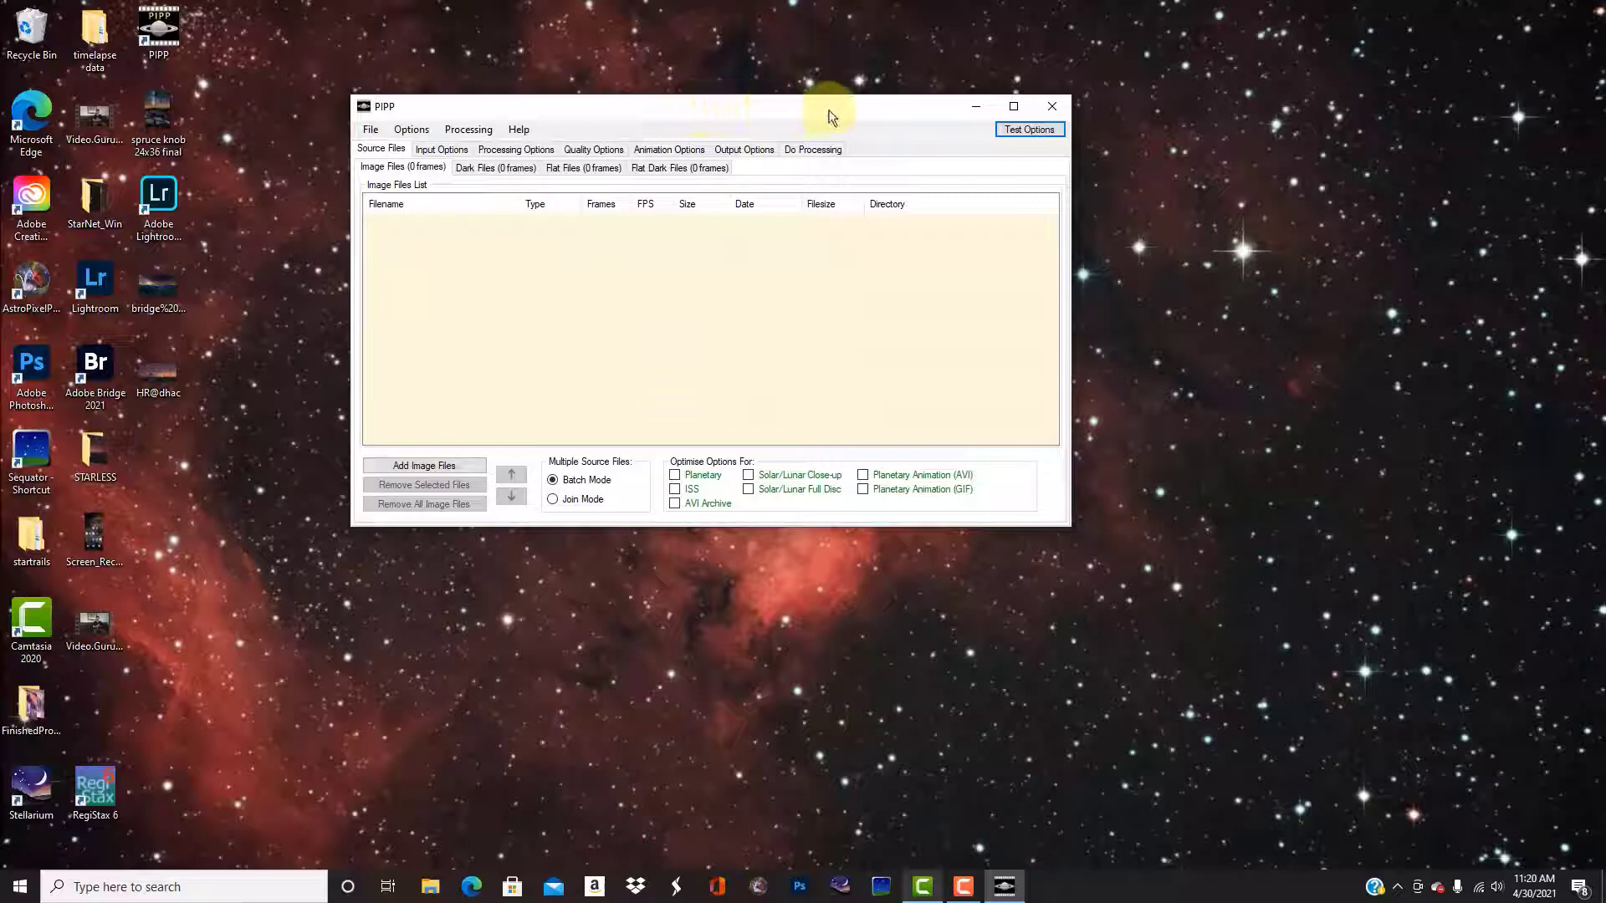
{"action": "left_click_drag", "start_coordinate": [935, 109], "coordinate": [1020, 99]}
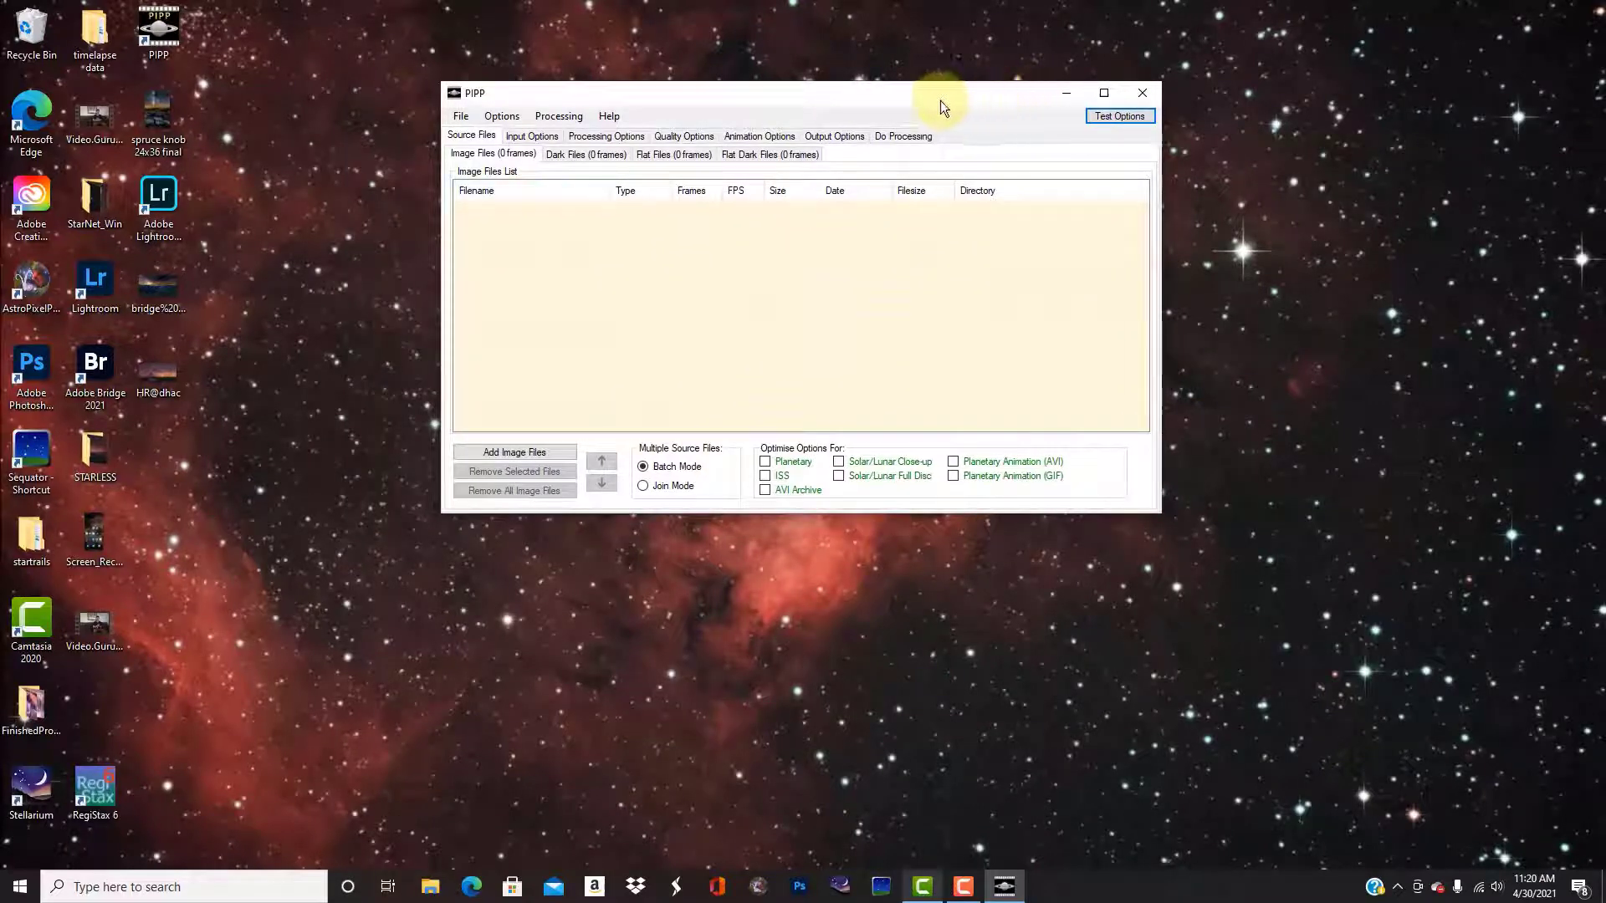
- Add all the Light_Moon FIT files from MOONDATA-4-26-2021\Z81-Asi183 as source files and close the frame preview
{"action": "left_click", "coordinate": [461, 116]}
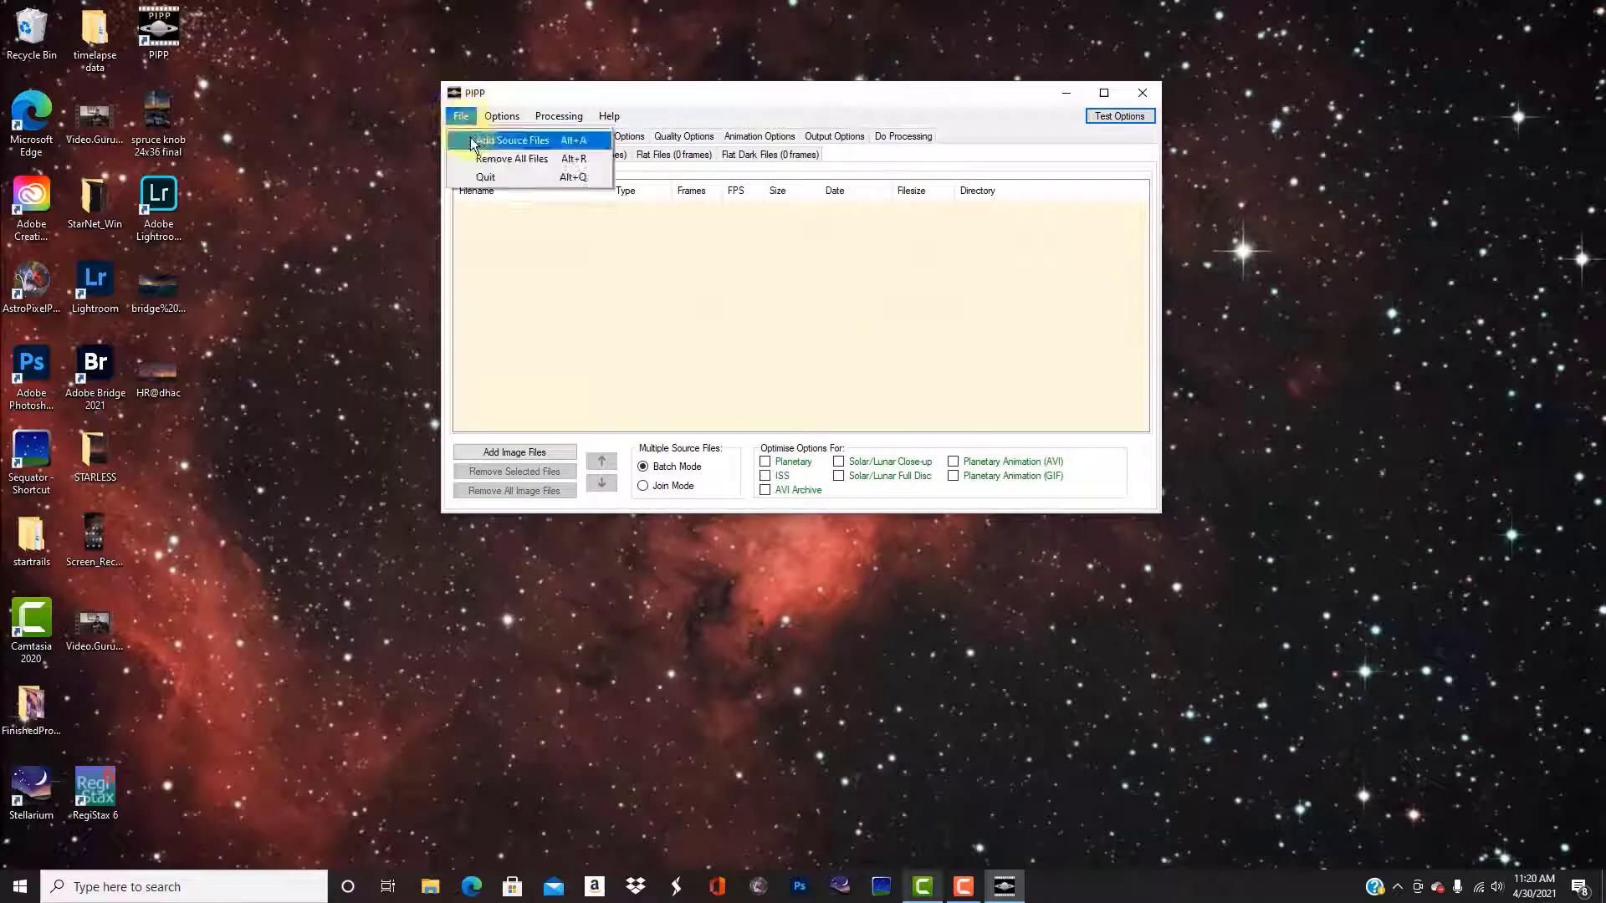
{"action": "left_click", "coordinate": [472, 143]}
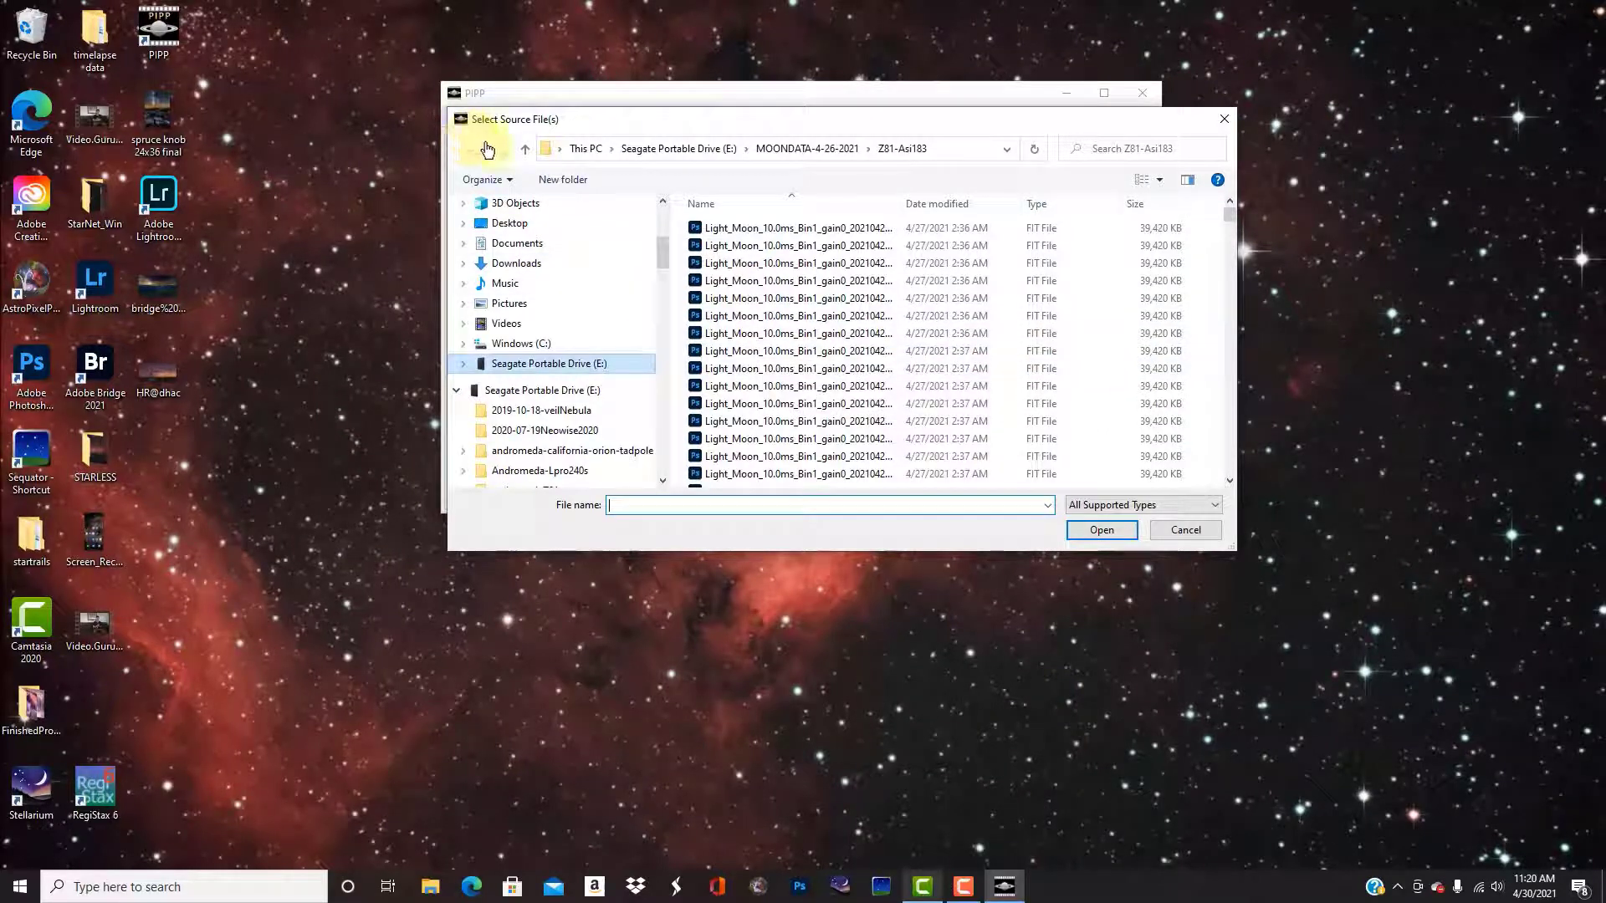
{"action": "left_click", "coordinate": [737, 233]}
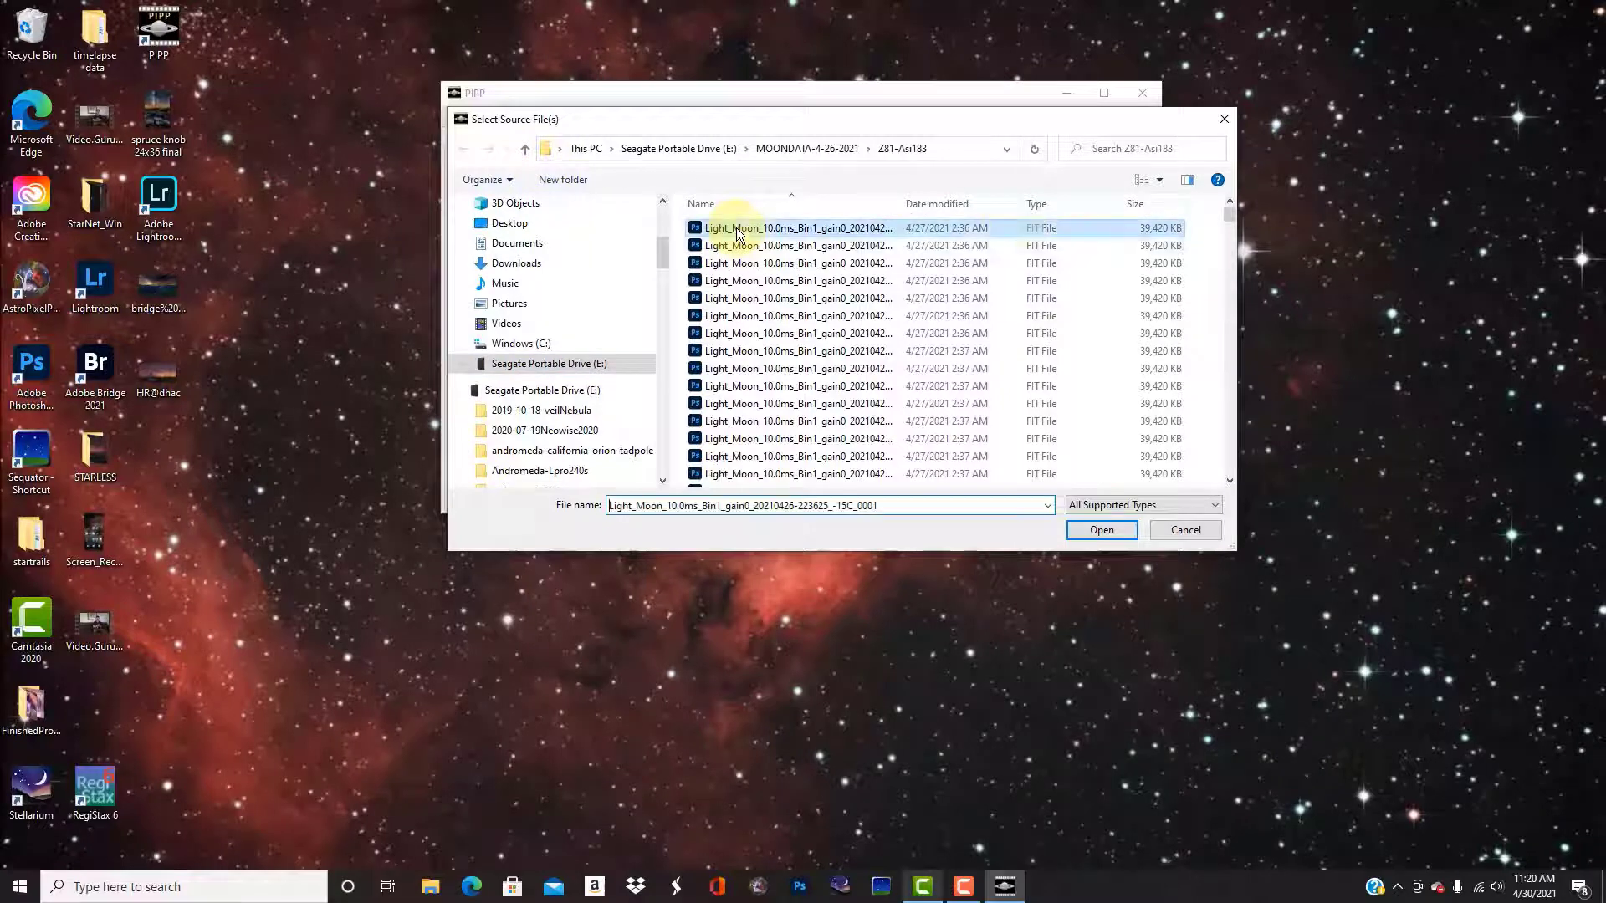
{"action": "left_click_drag", "start_coordinate": [1235, 223], "coordinate": [1211, 478]}
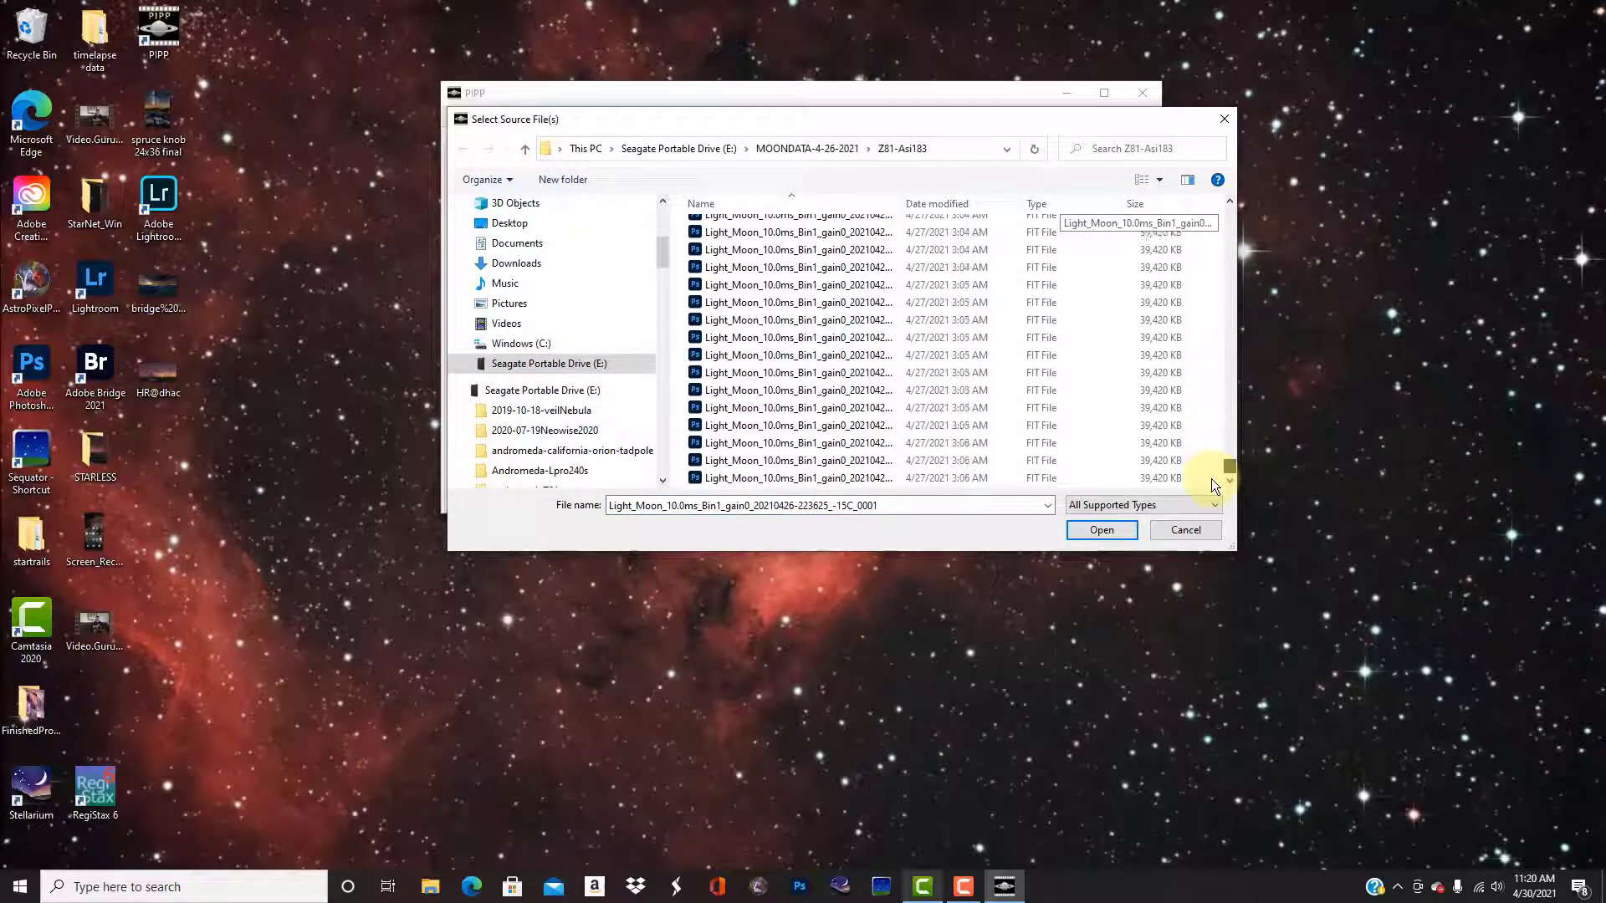
{"action": "left_click", "coordinate": [871, 478], "text": "shift"}
{"action": "left_click", "coordinate": [1003, 505]}
{"action": "key", "text": "Return"}
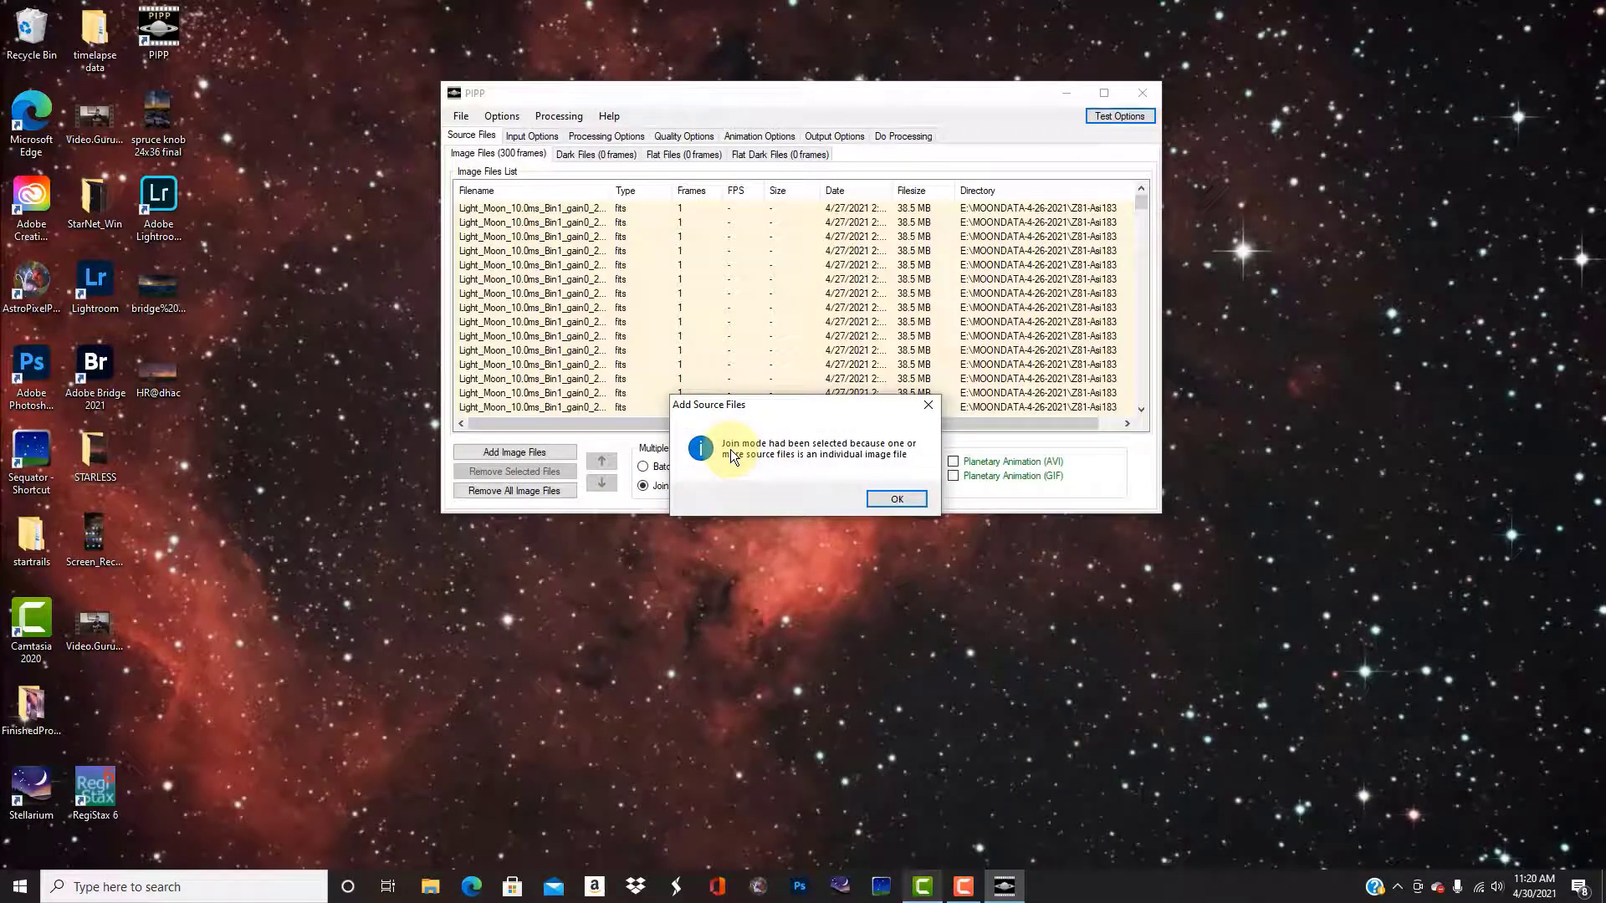
{"action": "left_click", "coordinate": [896, 499]}
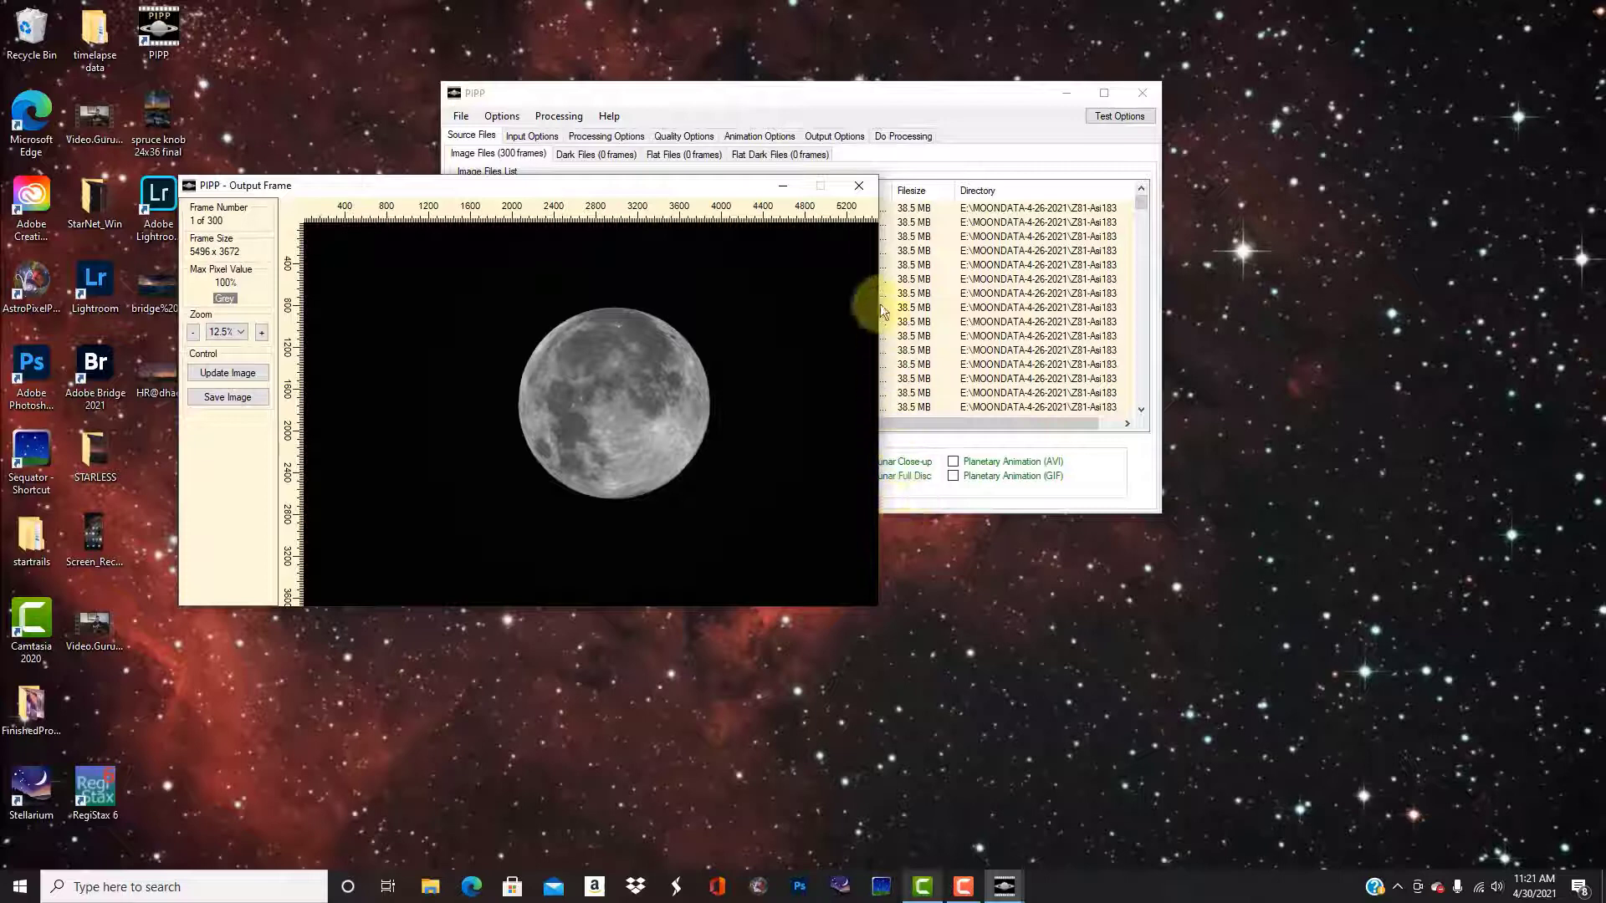
{"action": "left_click", "coordinate": [861, 185]}
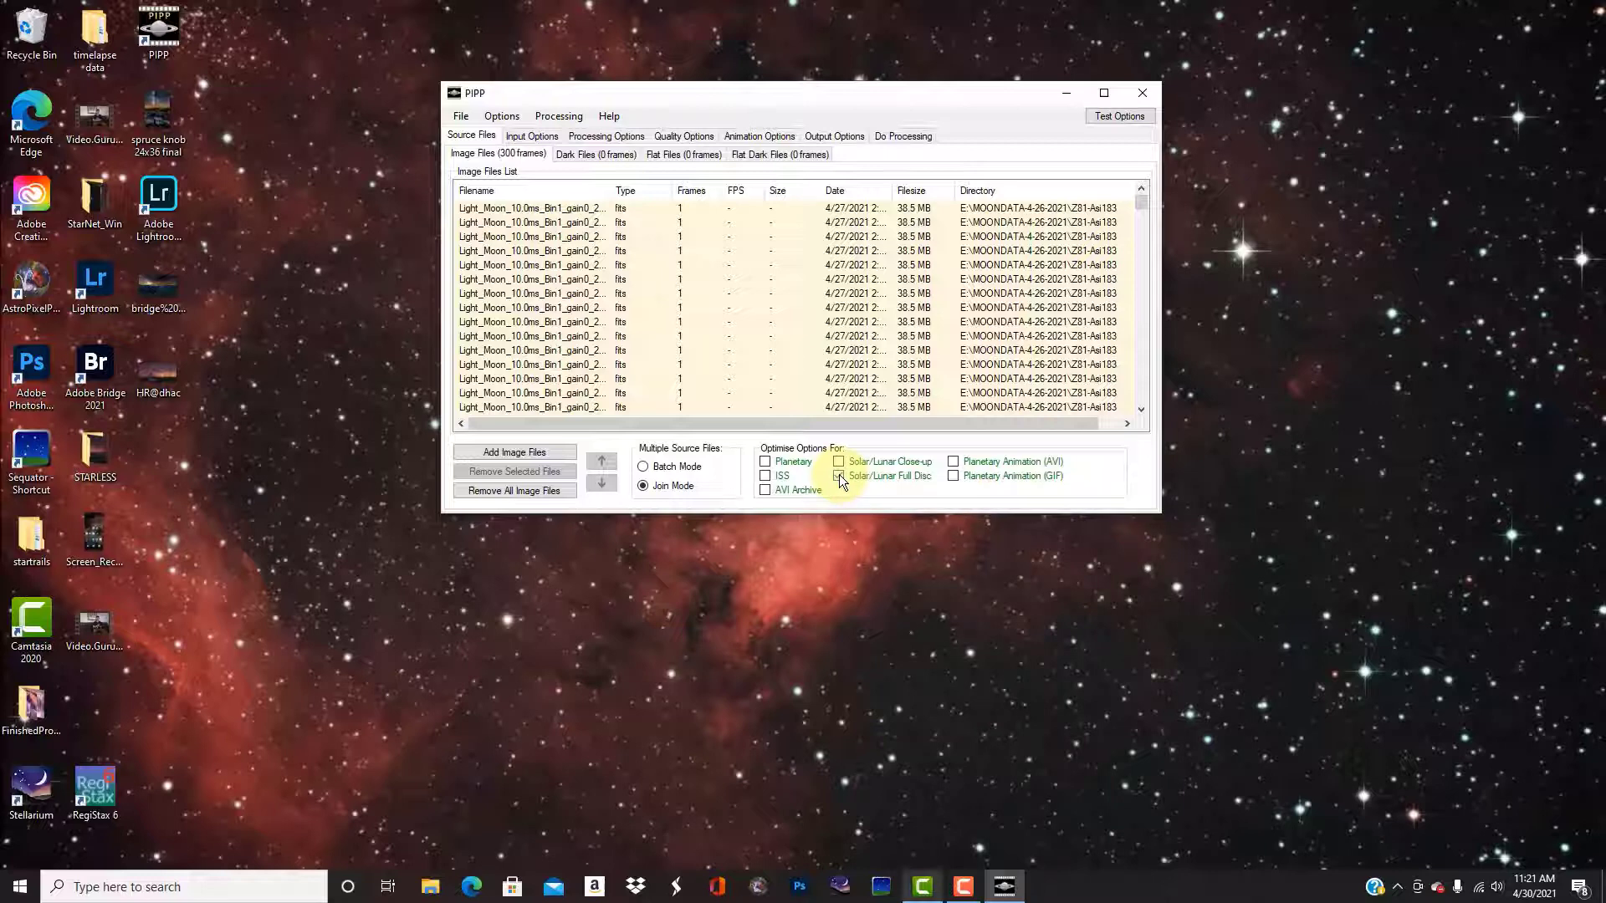
- Enable debayering of monochrome frames in the input options, using the GBRG debayer pattern
{"action": "left_click", "coordinate": [537, 137]}
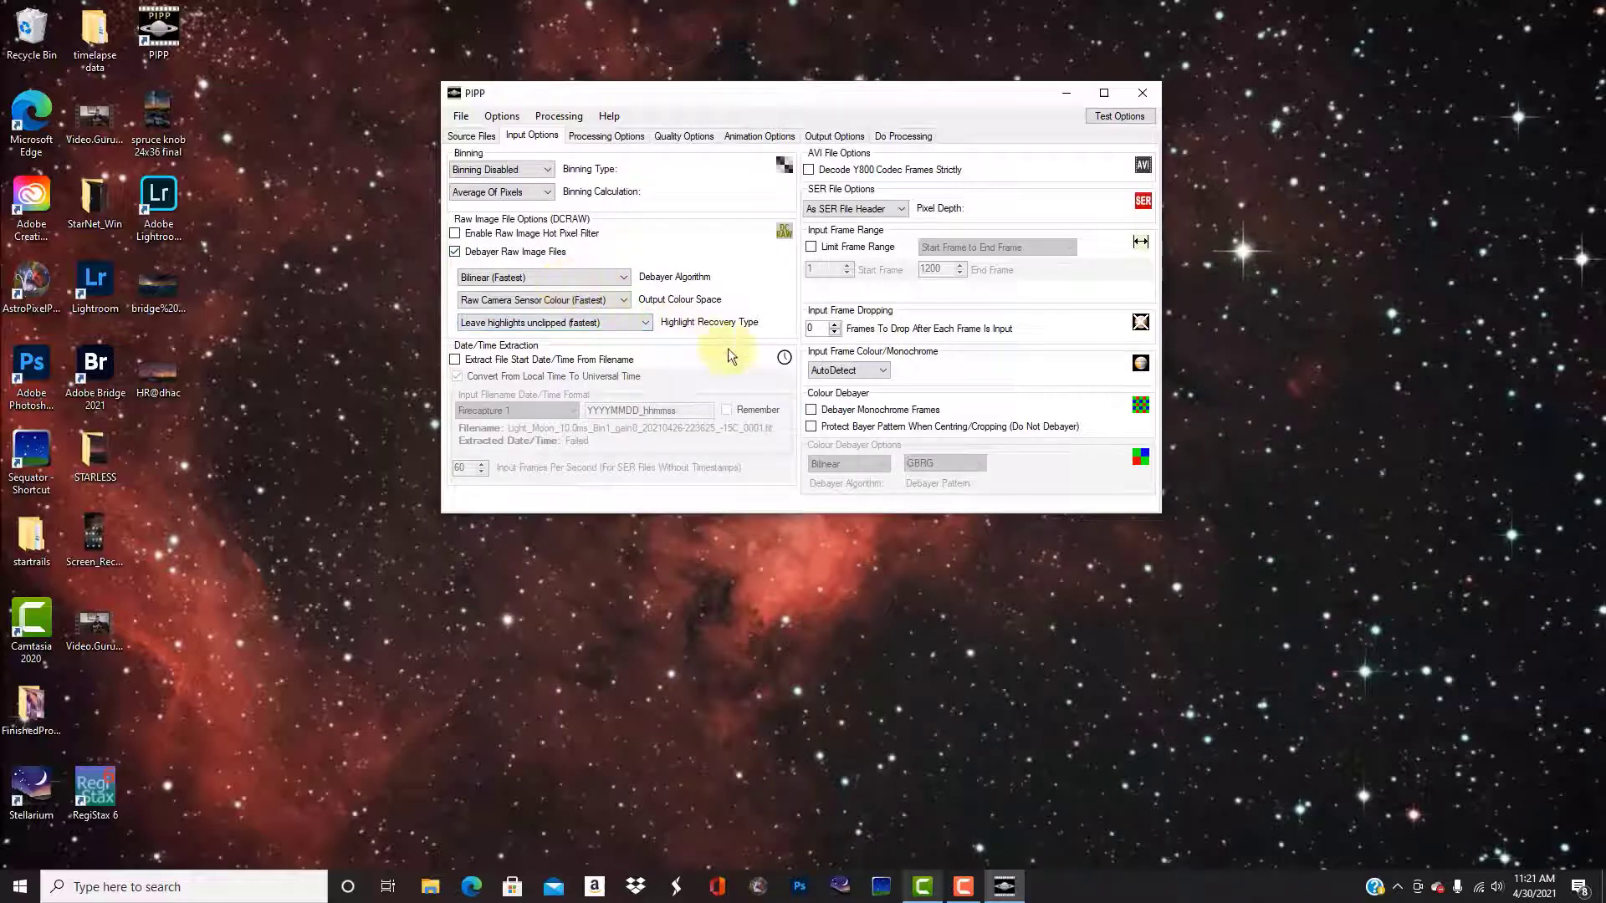
{"action": "left_click", "coordinate": [890, 413]}
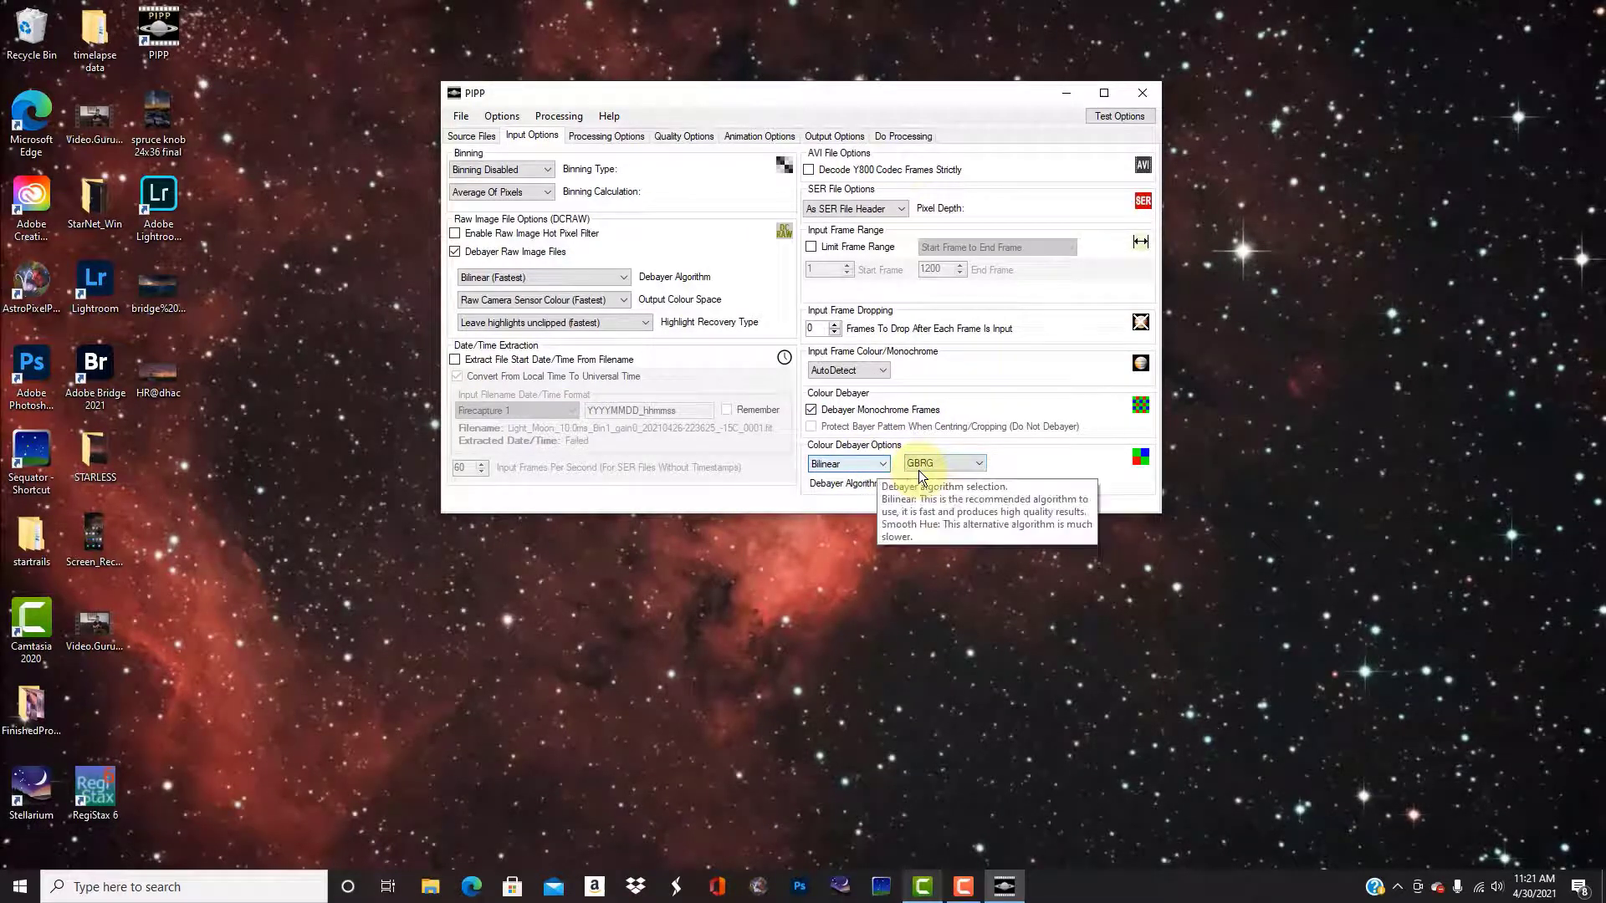
{"action": "left_click", "coordinate": [982, 465]}
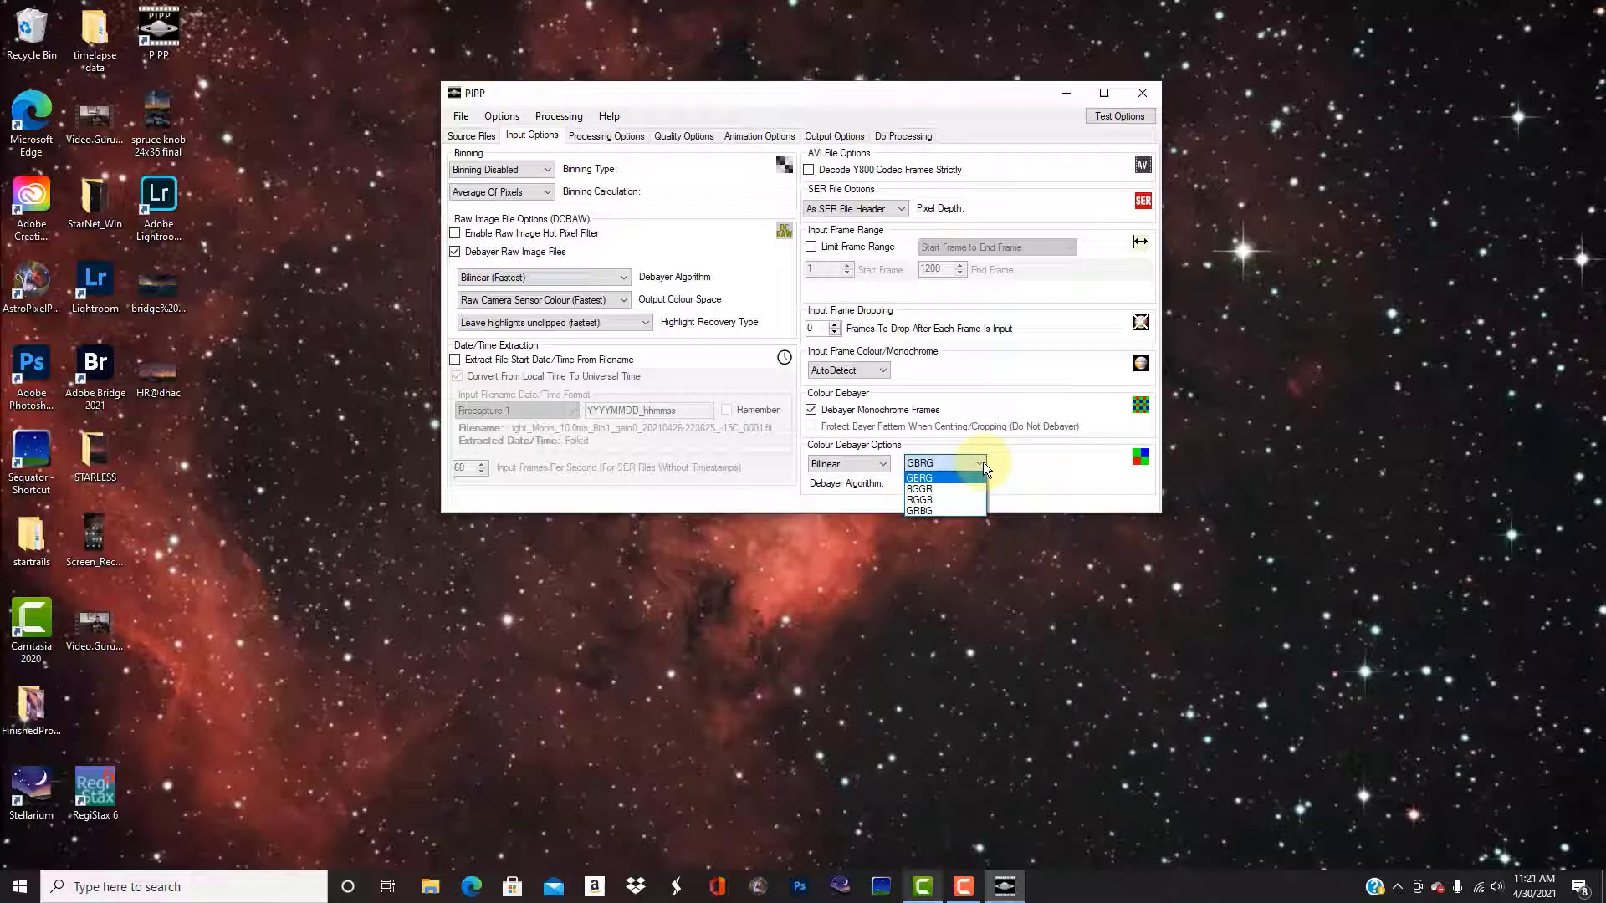
{"action": "left_click", "coordinate": [935, 478]}
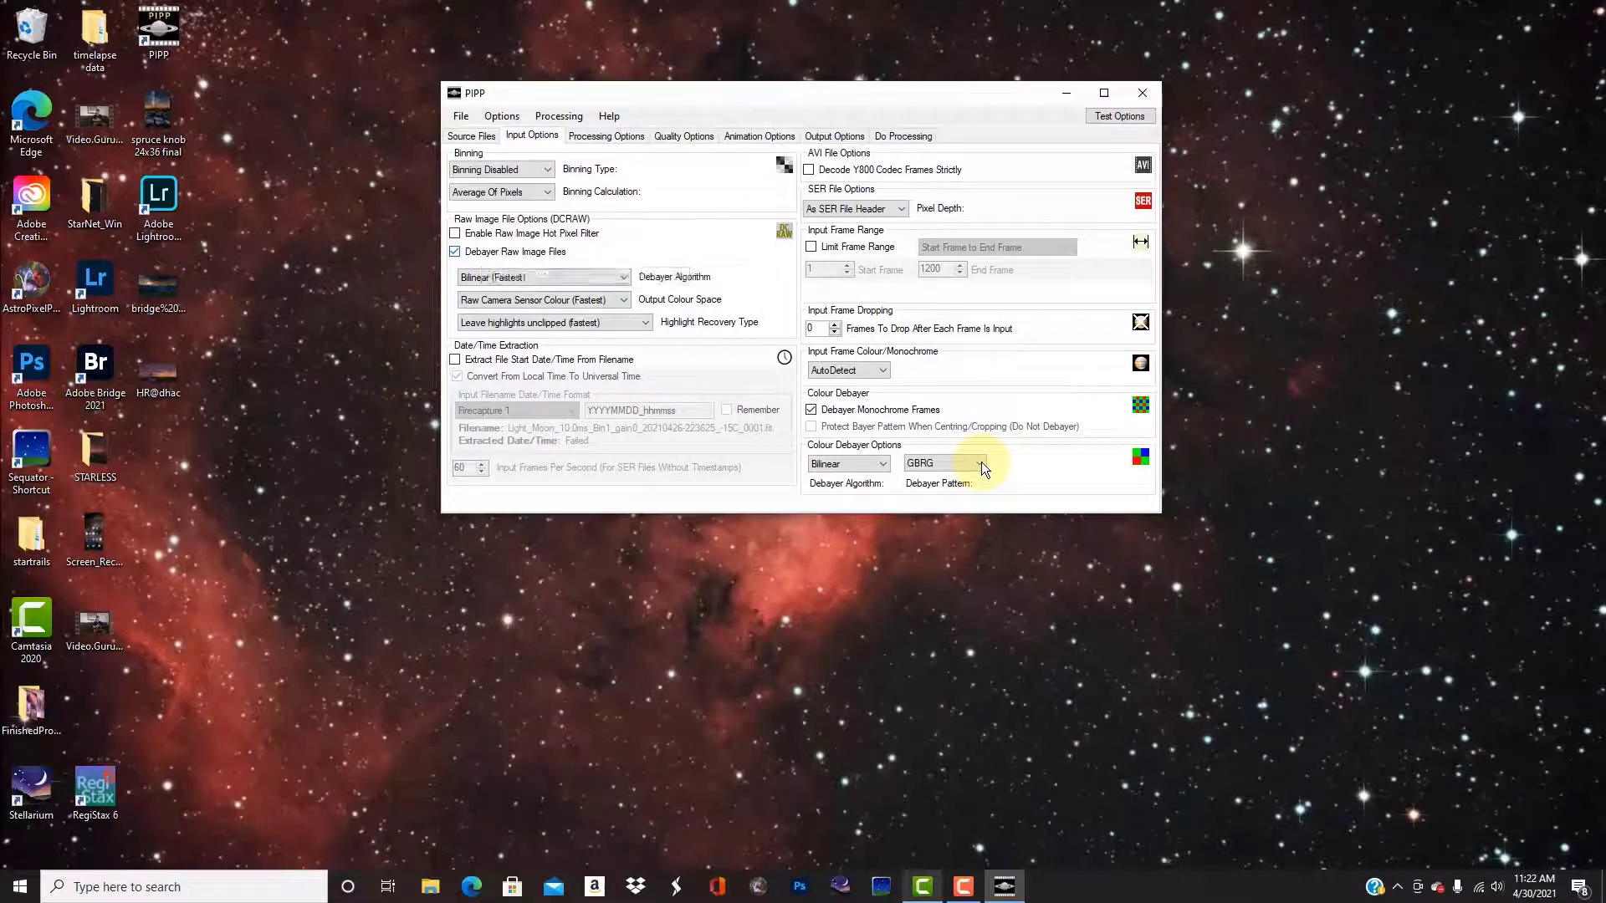
- Preview a test frame with the existing processing options to examine how the moon is cropped
{"action": "left_click", "coordinate": [614, 136]}
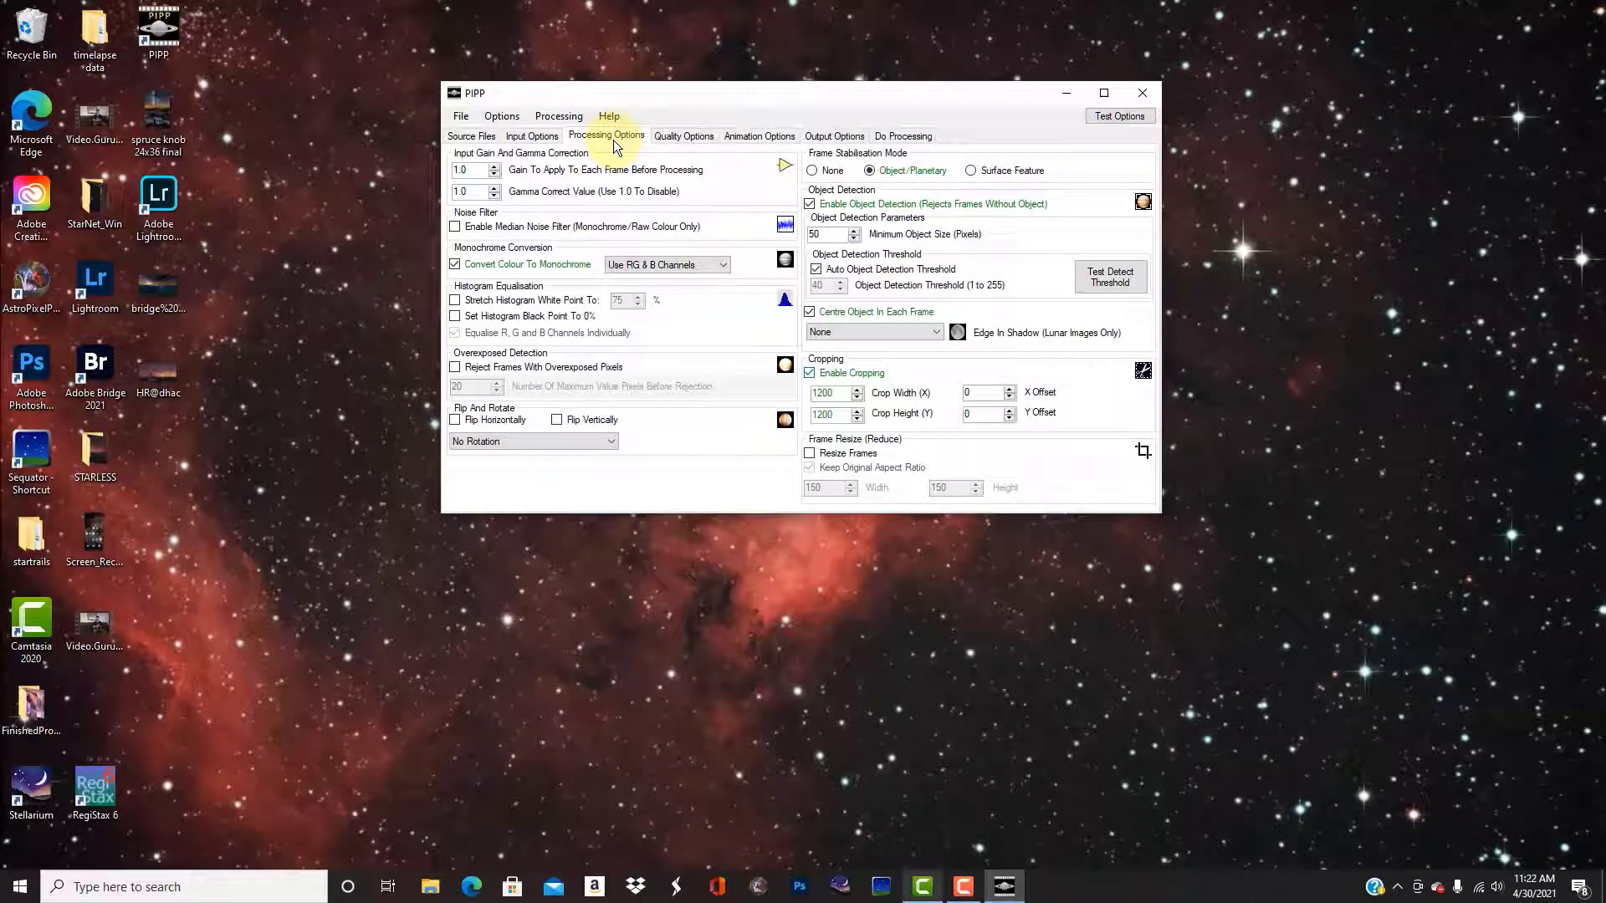
{"action": "left_click", "coordinate": [1123, 118]}
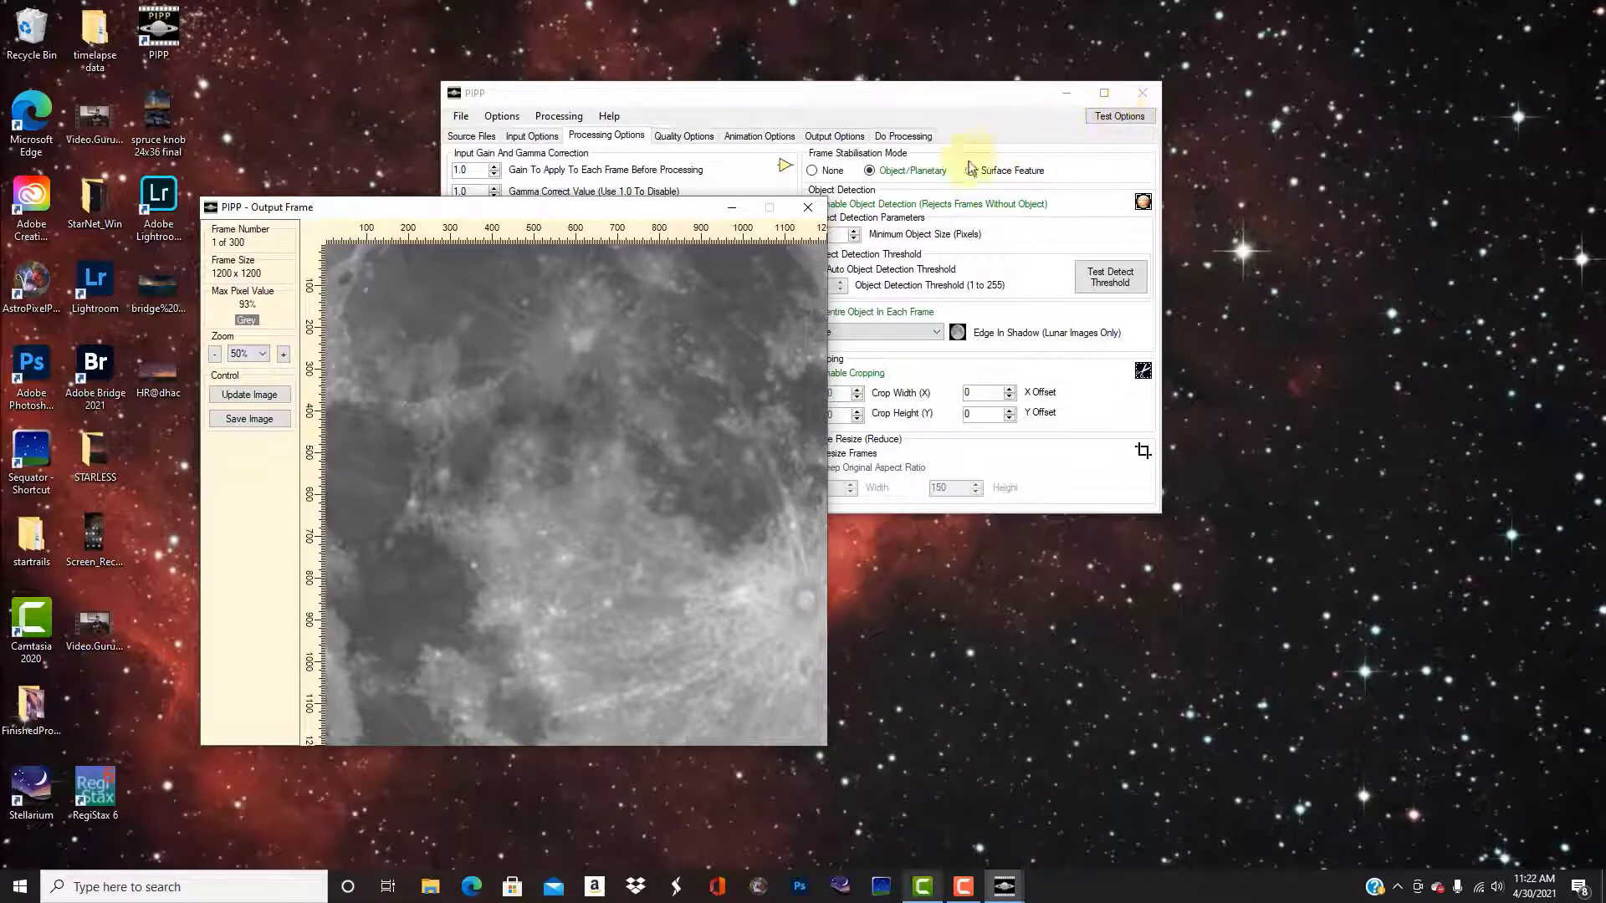
{"action": "left_click", "coordinate": [808, 207]}
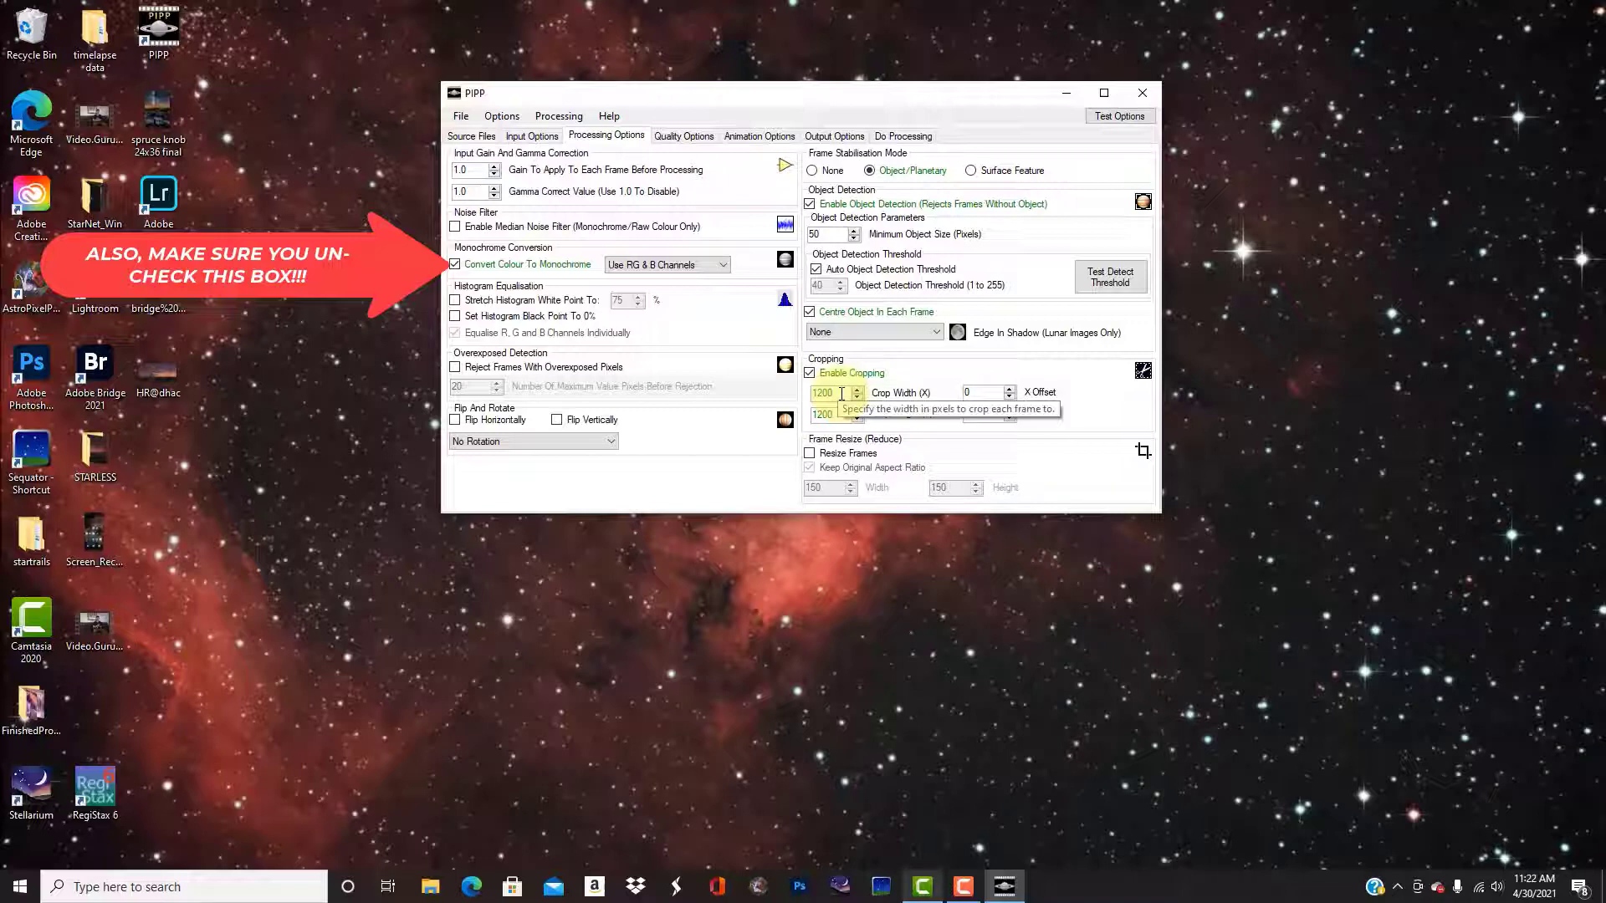
- Set the crop width and crop height to 2500 pixels each and preview the cropped test frame
{"action": "left_click_drag", "start_coordinate": [841, 393], "coordinate": [807, 398]}
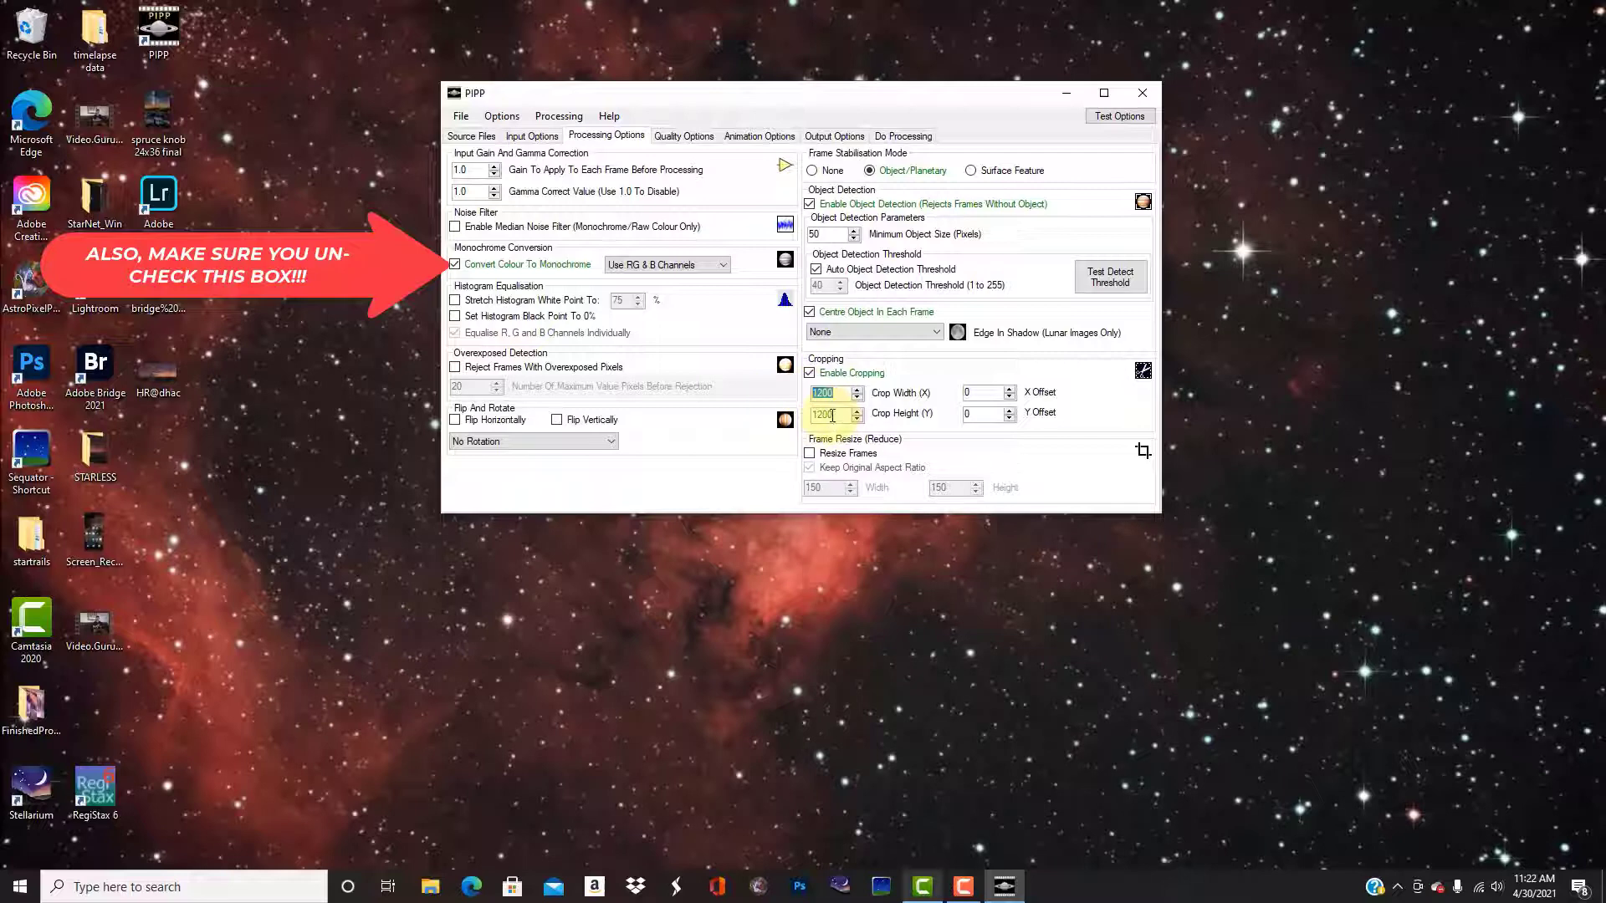
{"action": "type", "text": "2500"}
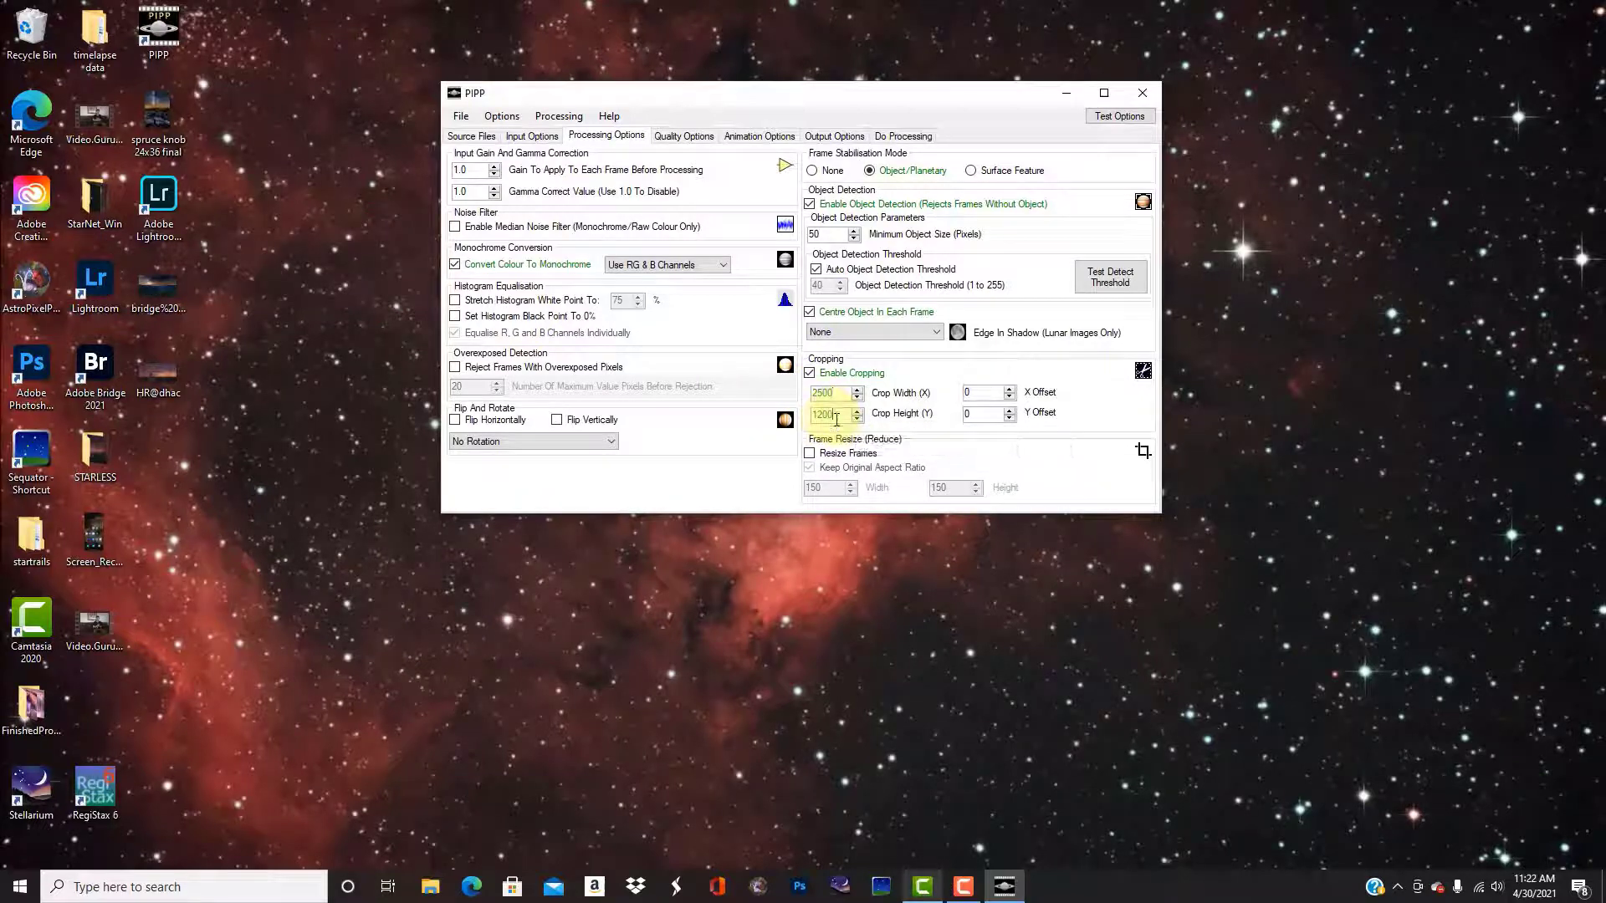
{"action": "double_click", "coordinate": [837, 418]}
{"action": "type", "text": "2500"}
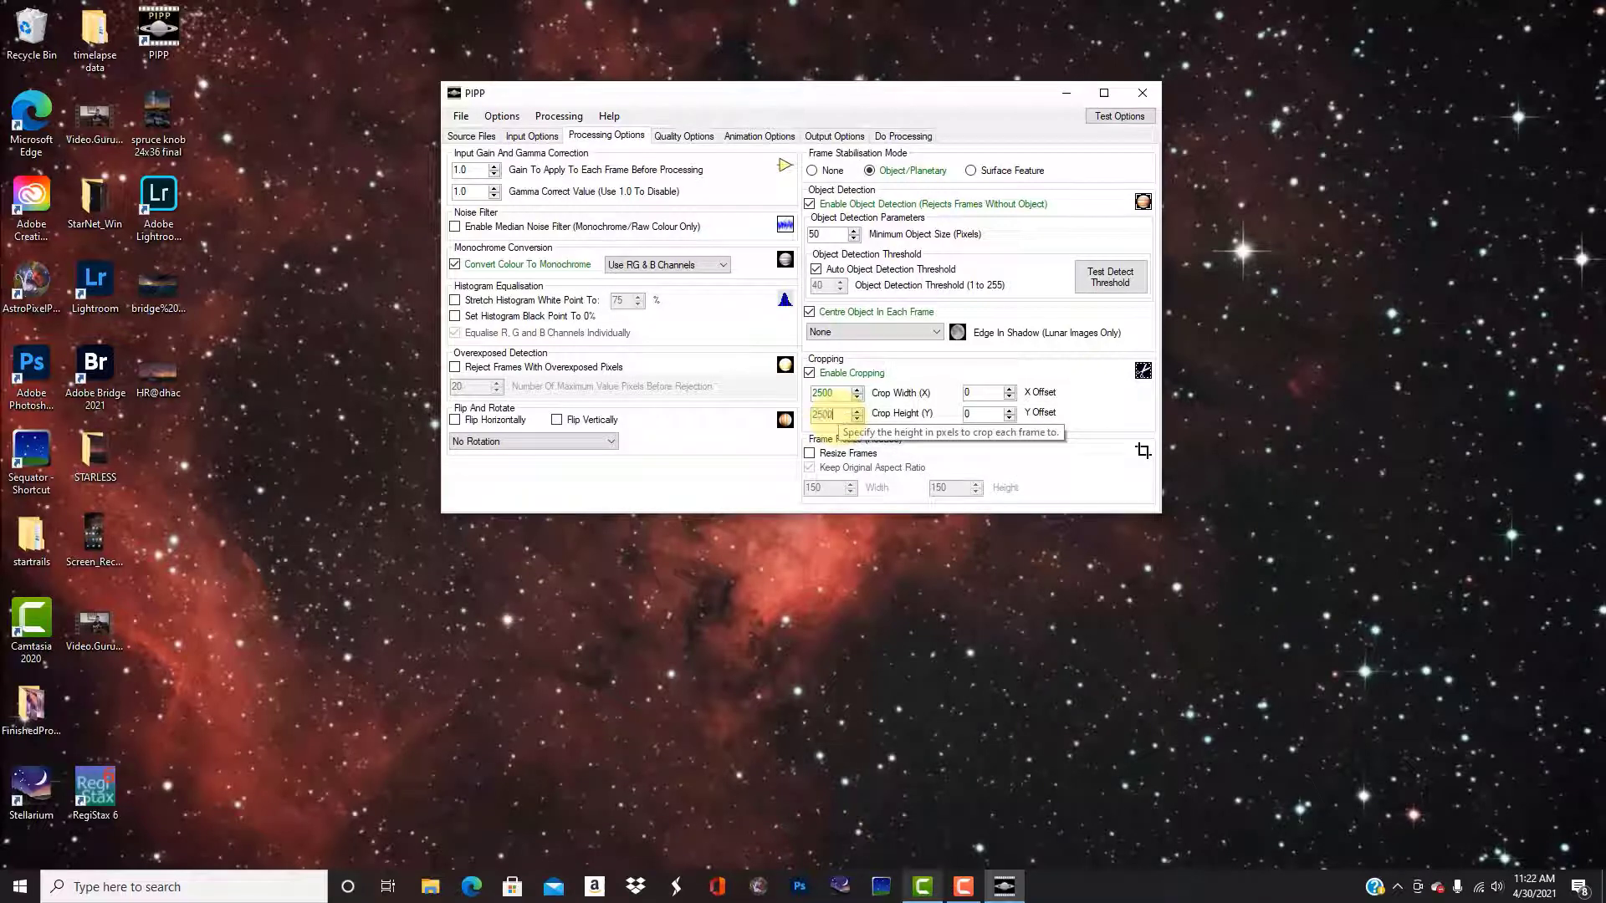
{"action": "left_click", "coordinate": [1121, 116]}
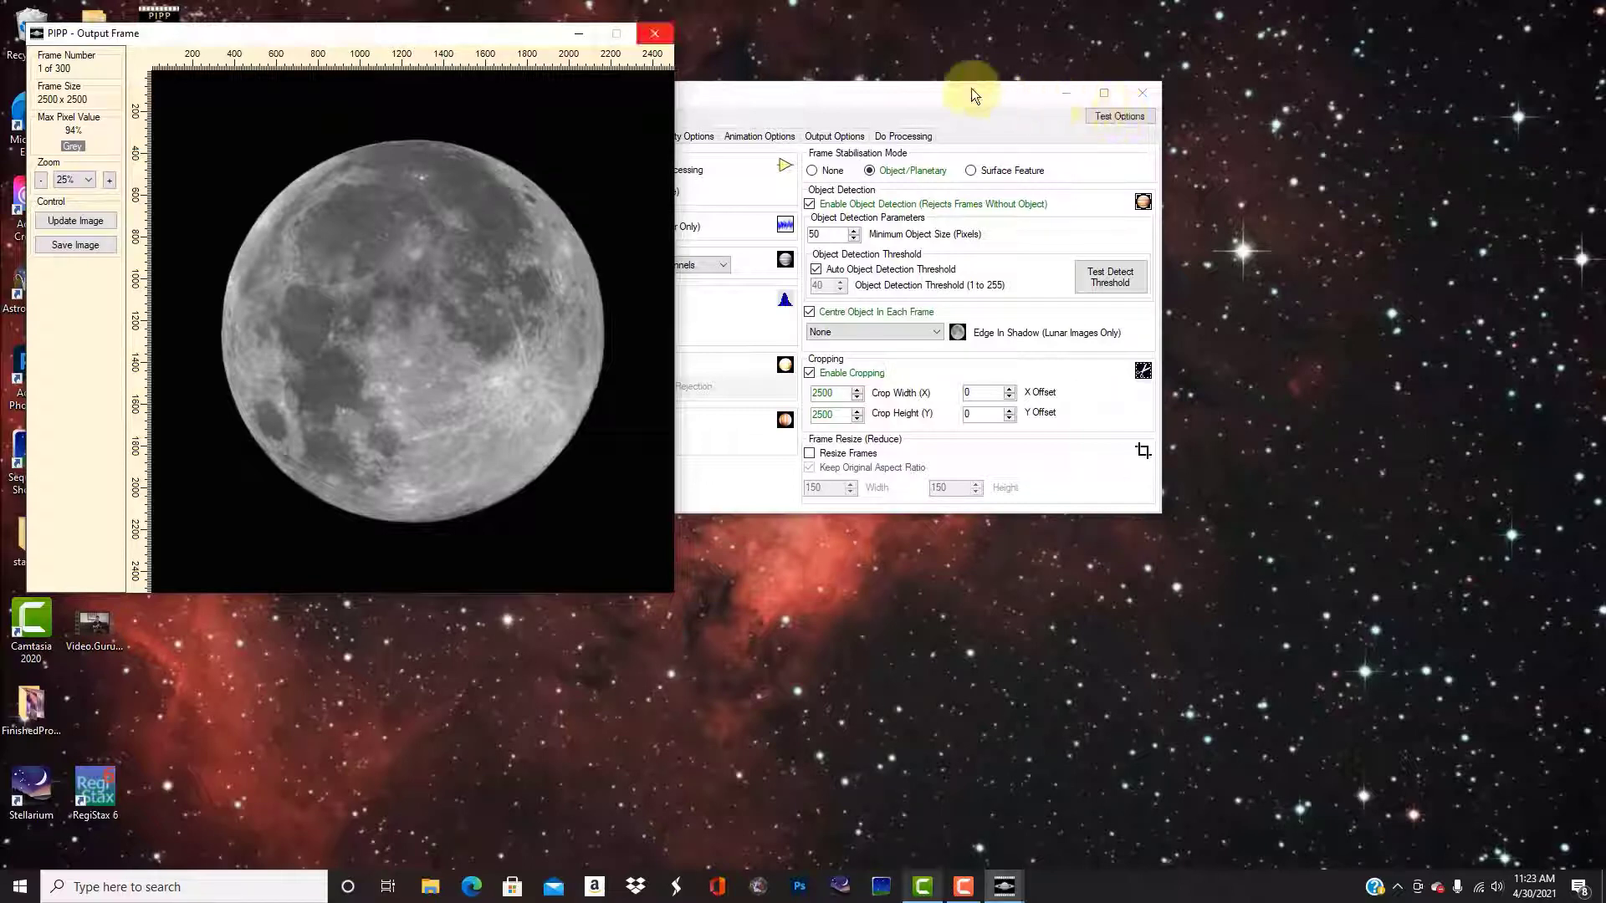
{"action": "left_click", "coordinate": [652, 37]}
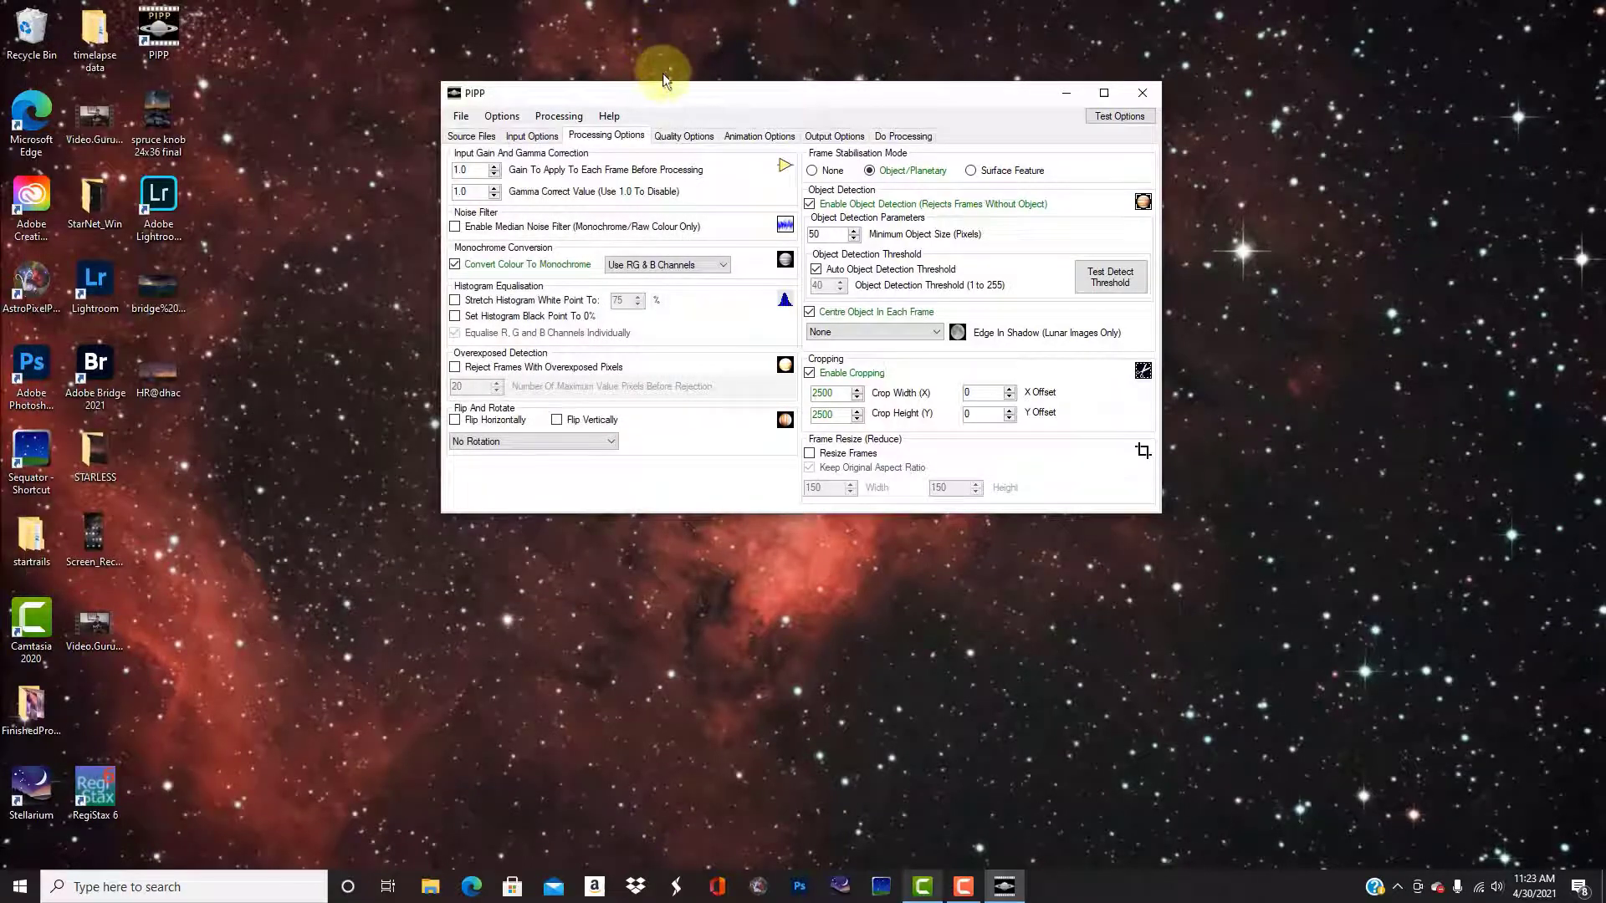
- Check the quality and animation options, and set the output directory to E:\MOONDATA-4-26-2021\PIPPFinished
{"action": "left_click", "coordinate": [683, 136]}
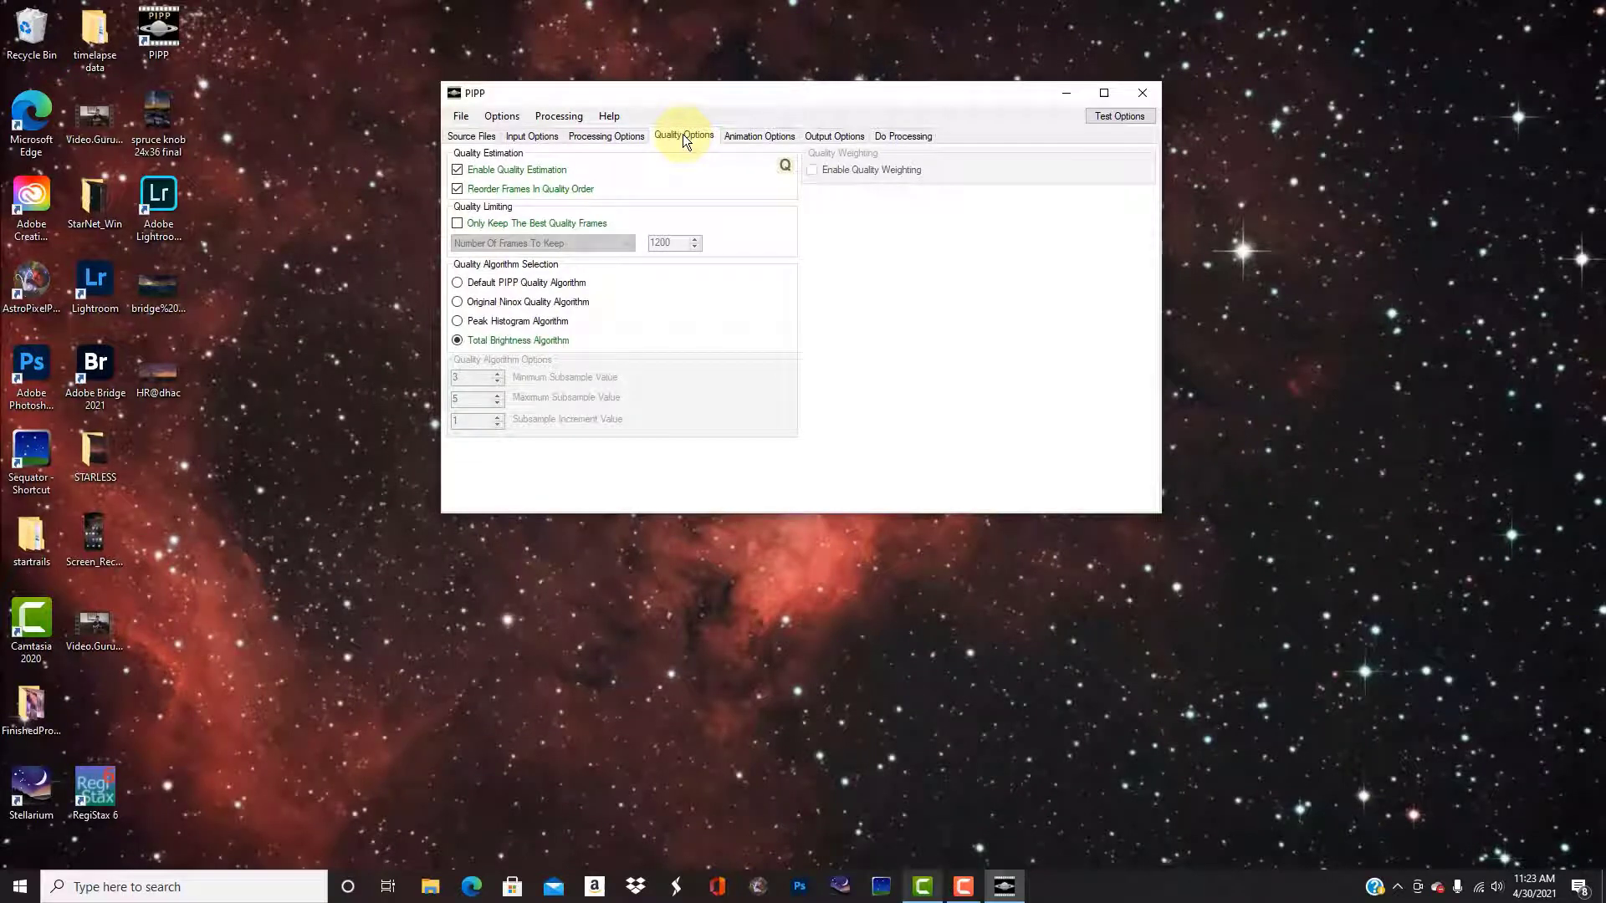
{"action": "left_click", "coordinate": [758, 137]}
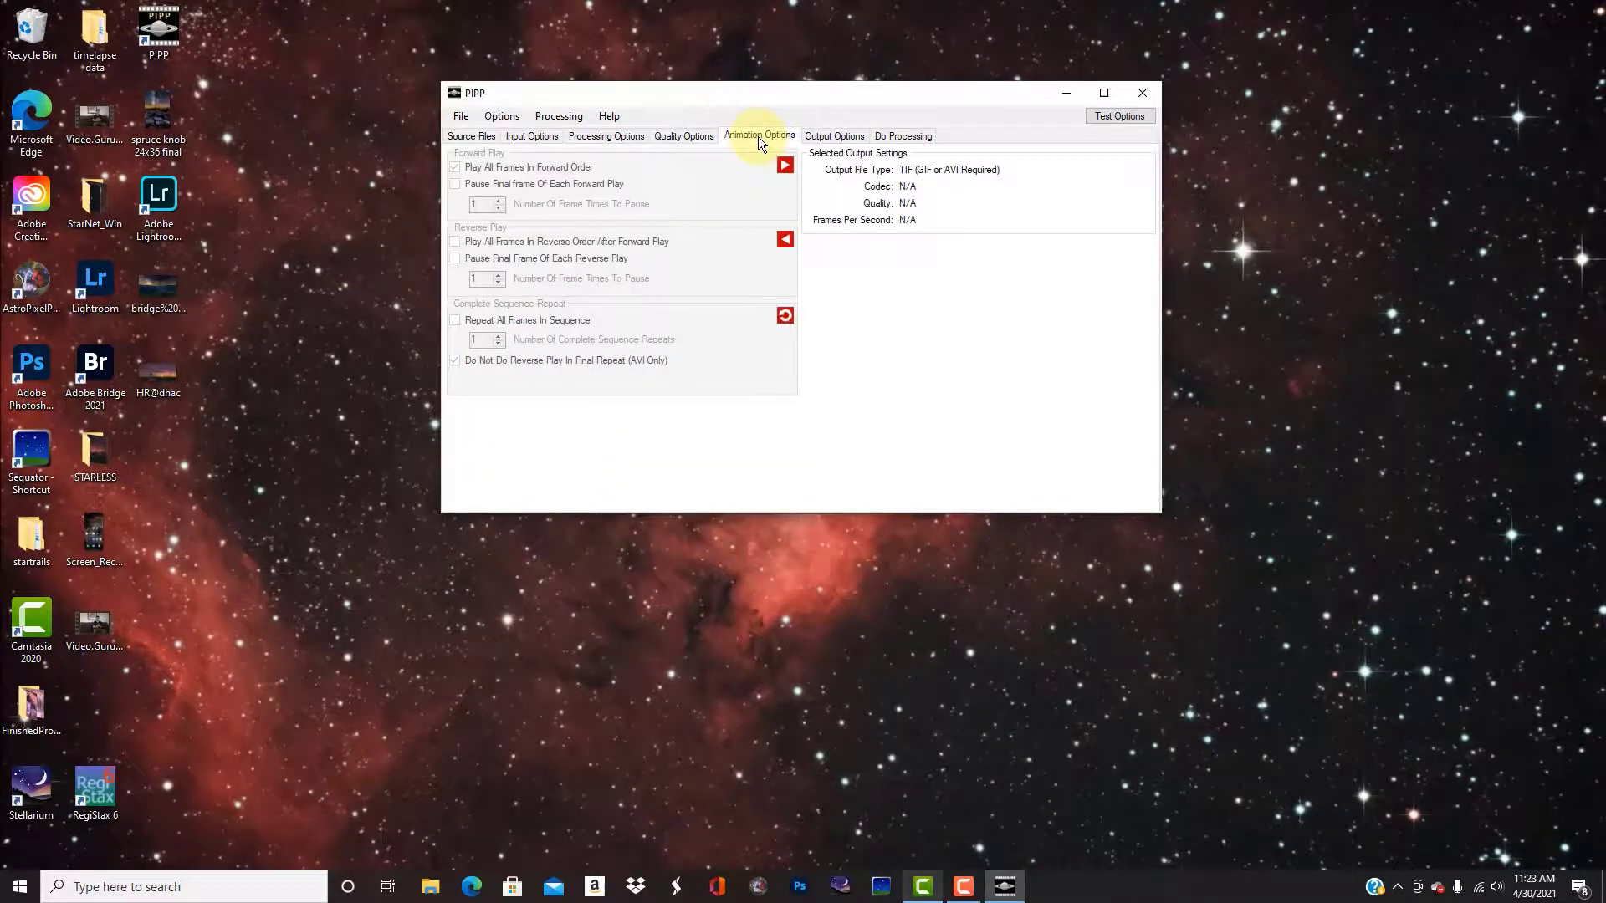
{"action": "left_click", "coordinate": [824, 138]}
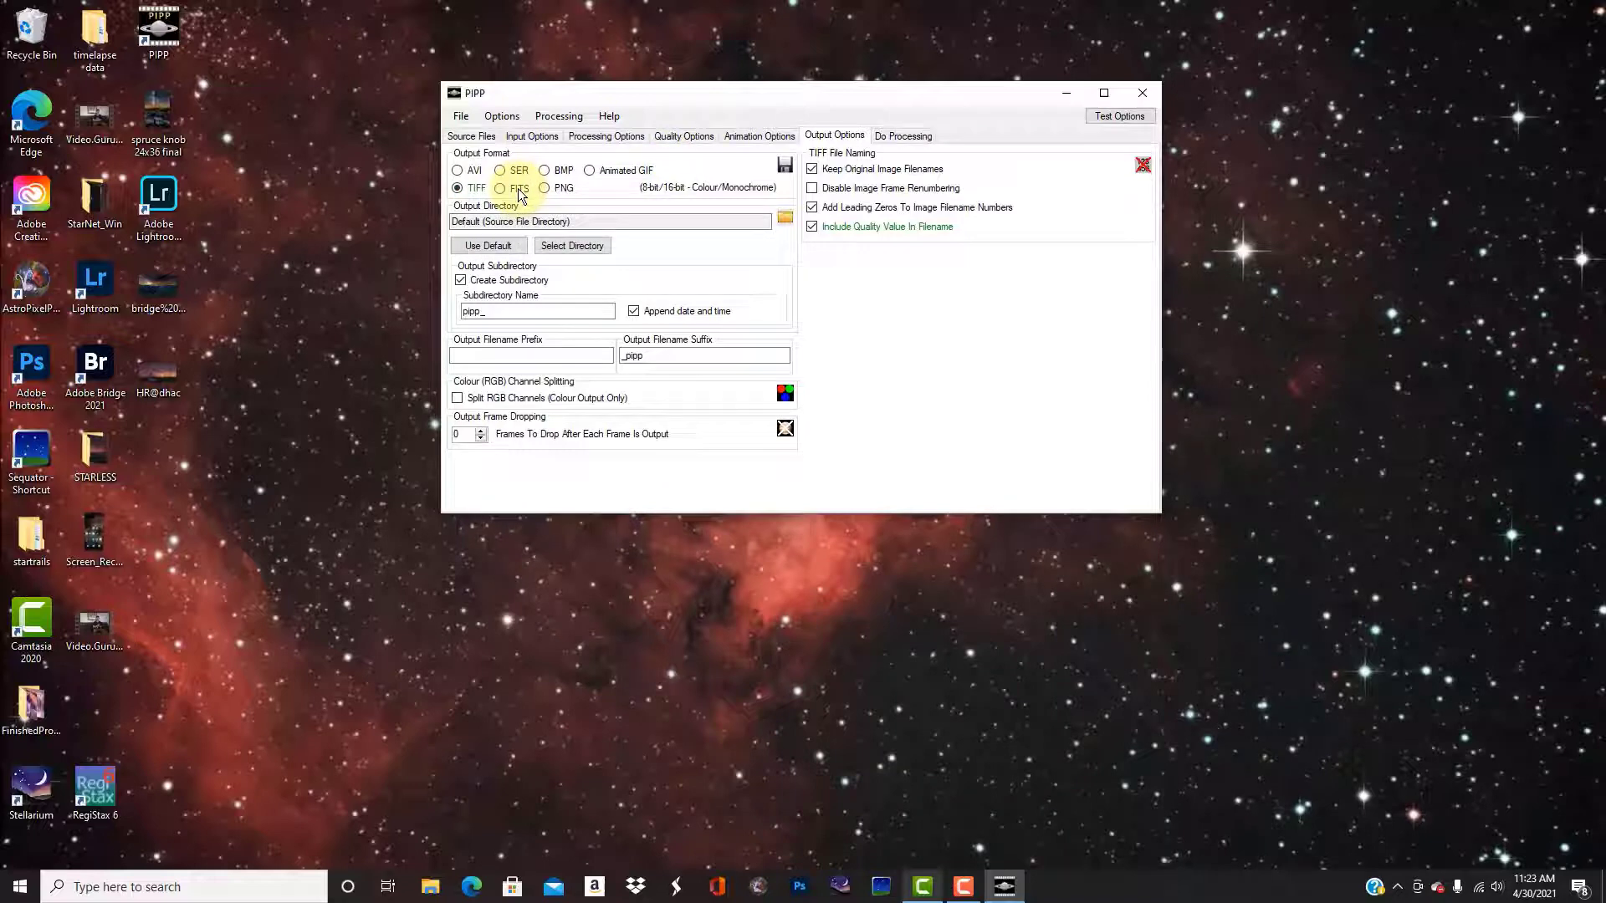
{"action": "left_click", "coordinate": [573, 248]}
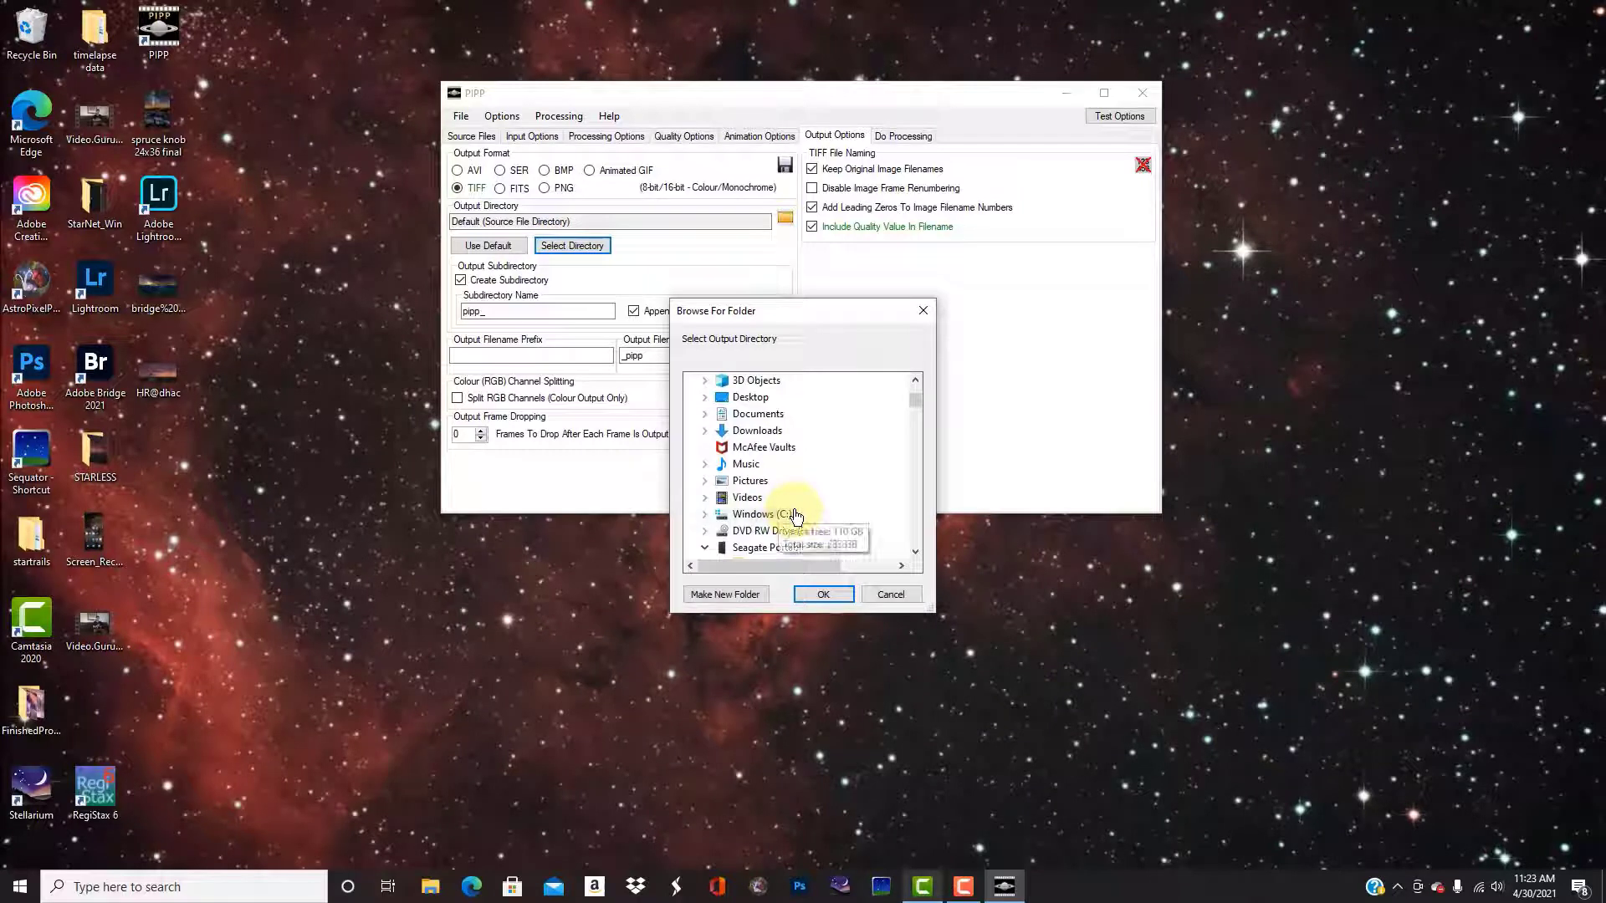
{"action": "scroll", "coordinate": [795, 516], "scroll_direction": "down", "scroll_amount": 3}
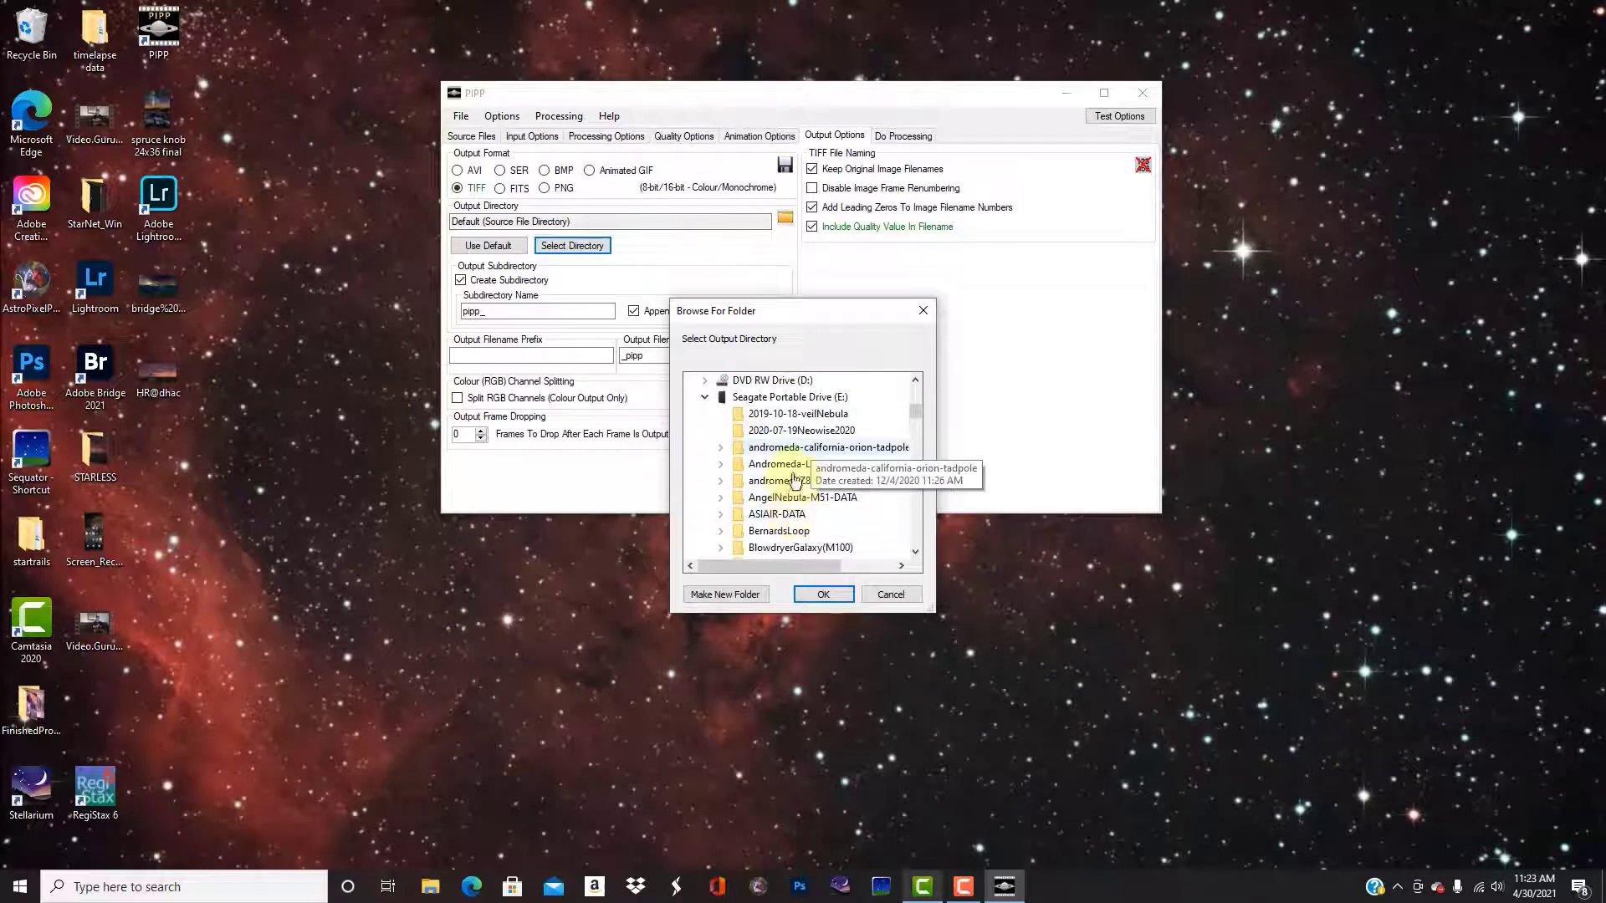
{"action": "scroll", "coordinate": [789, 411], "scroll_direction": "down", "scroll_amount": 5}
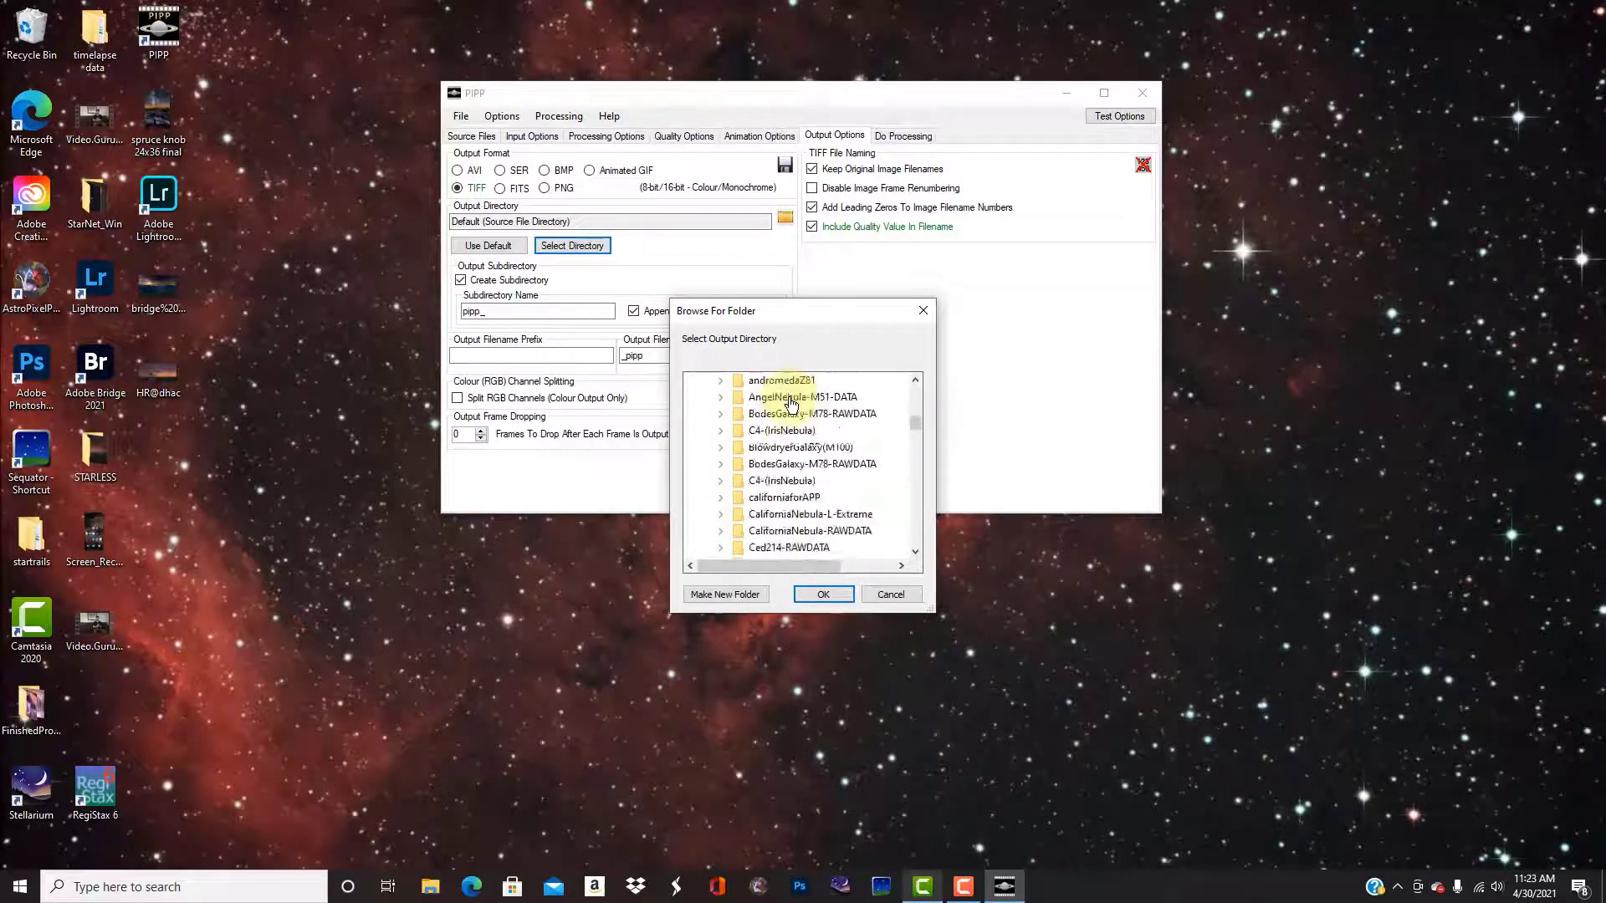
{"action": "scroll", "coordinate": [786, 418], "scroll_direction": "down", "scroll_amount": 5}
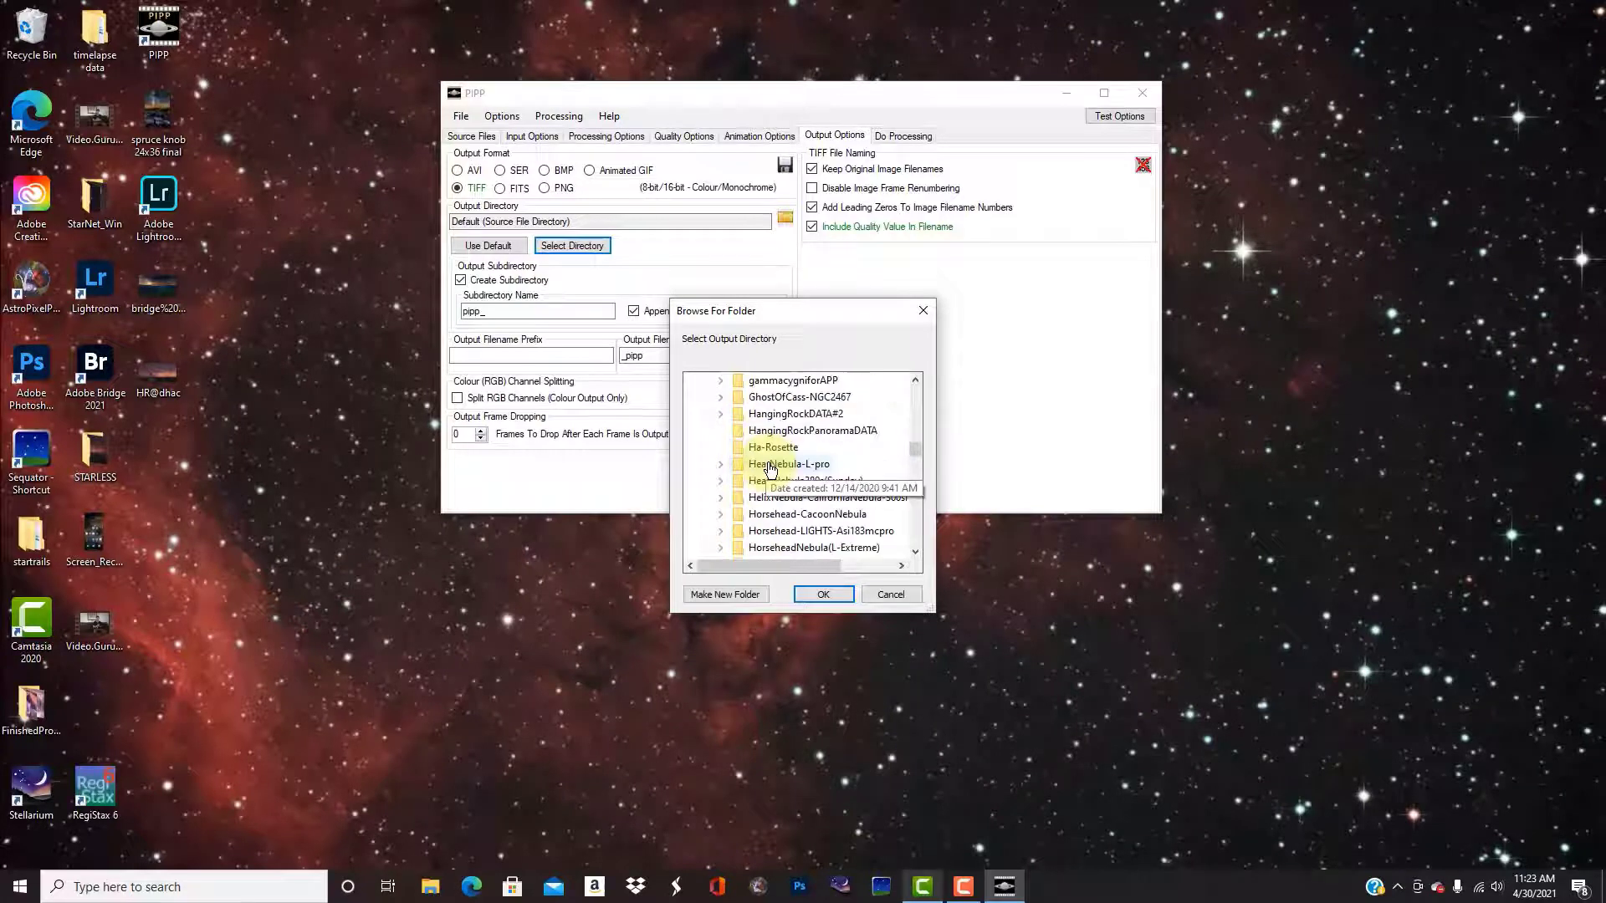
{"action": "scroll", "coordinate": [770, 468], "scroll_direction": "down", "scroll_amount": 2}
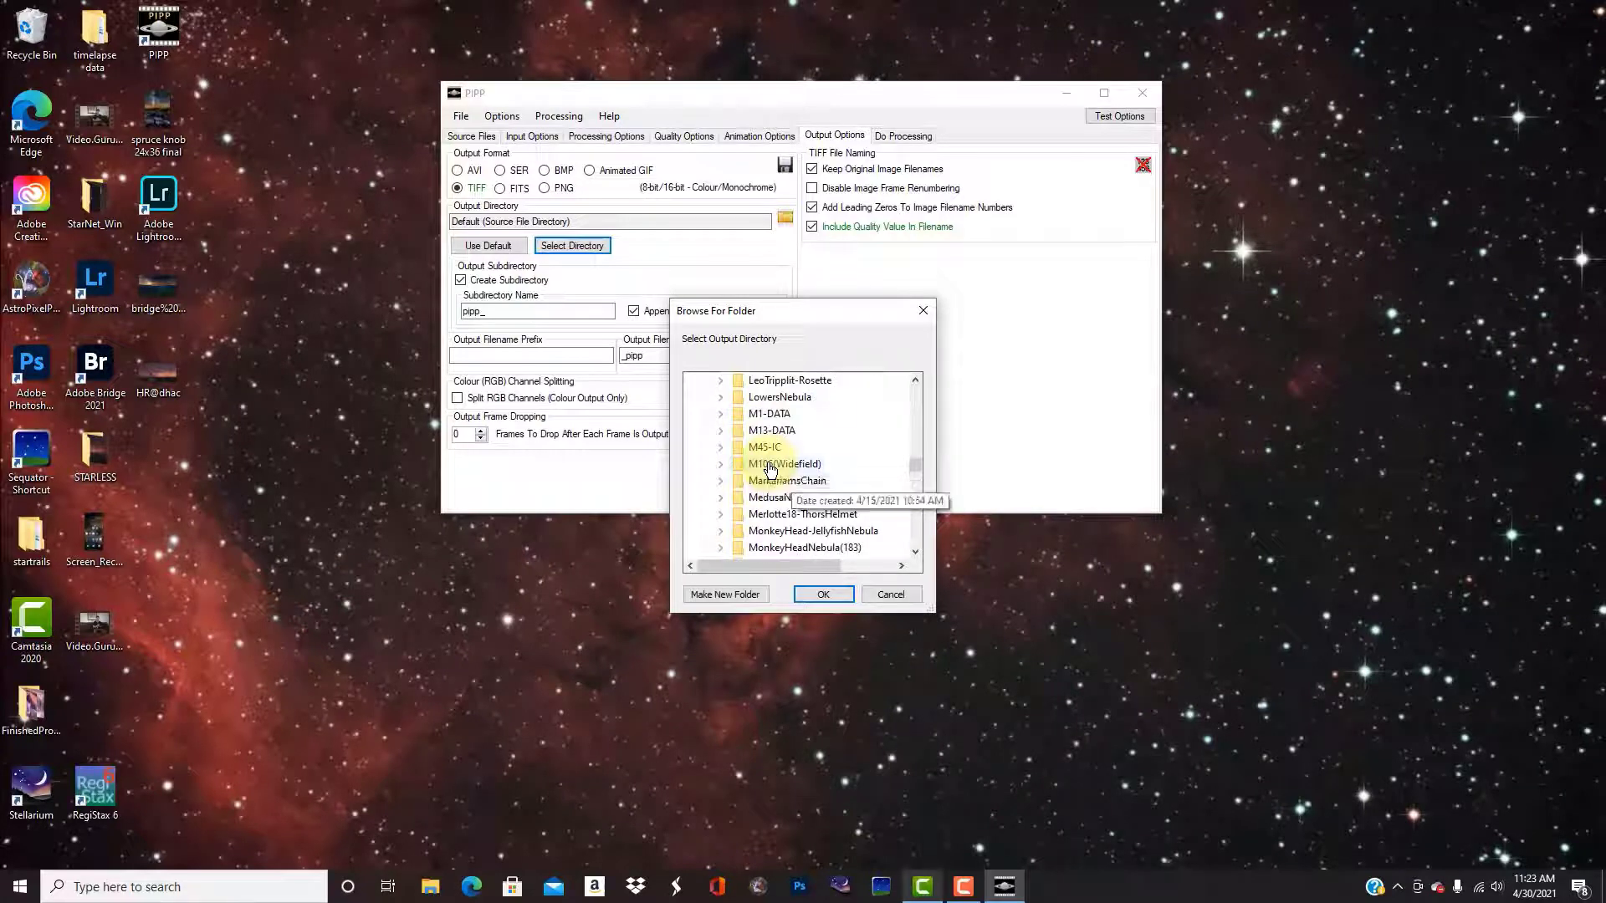
{"action": "scroll", "coordinate": [770, 468], "scroll_direction": "down", "scroll_amount": 2}
{"action": "double_click", "coordinate": [770, 465]}
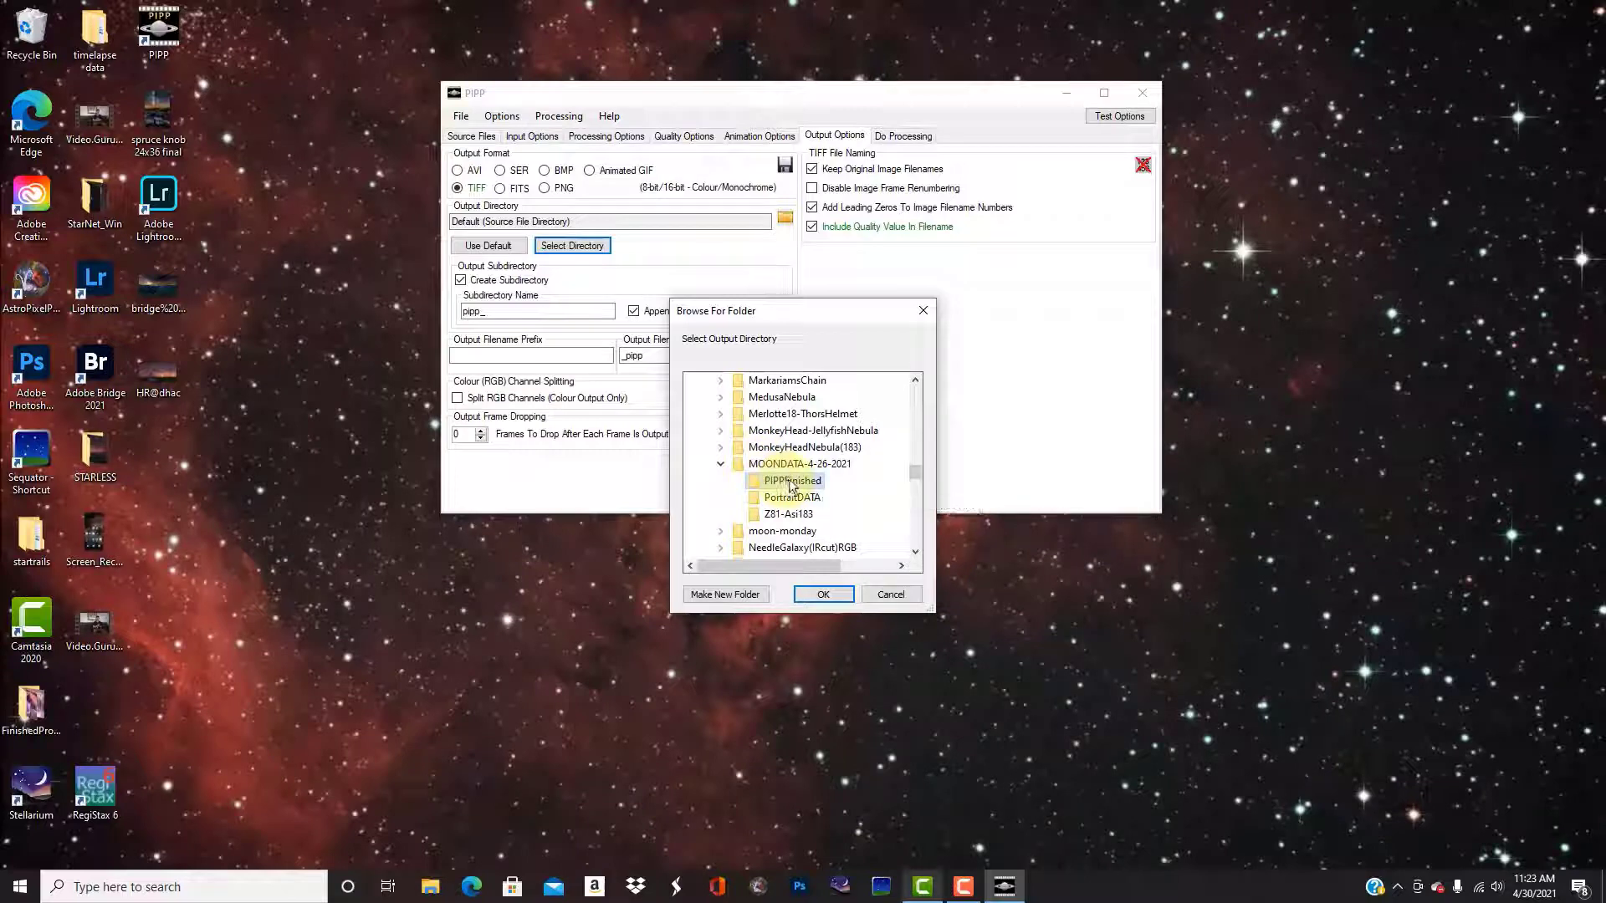
{"action": "left_click", "coordinate": [800, 482]}
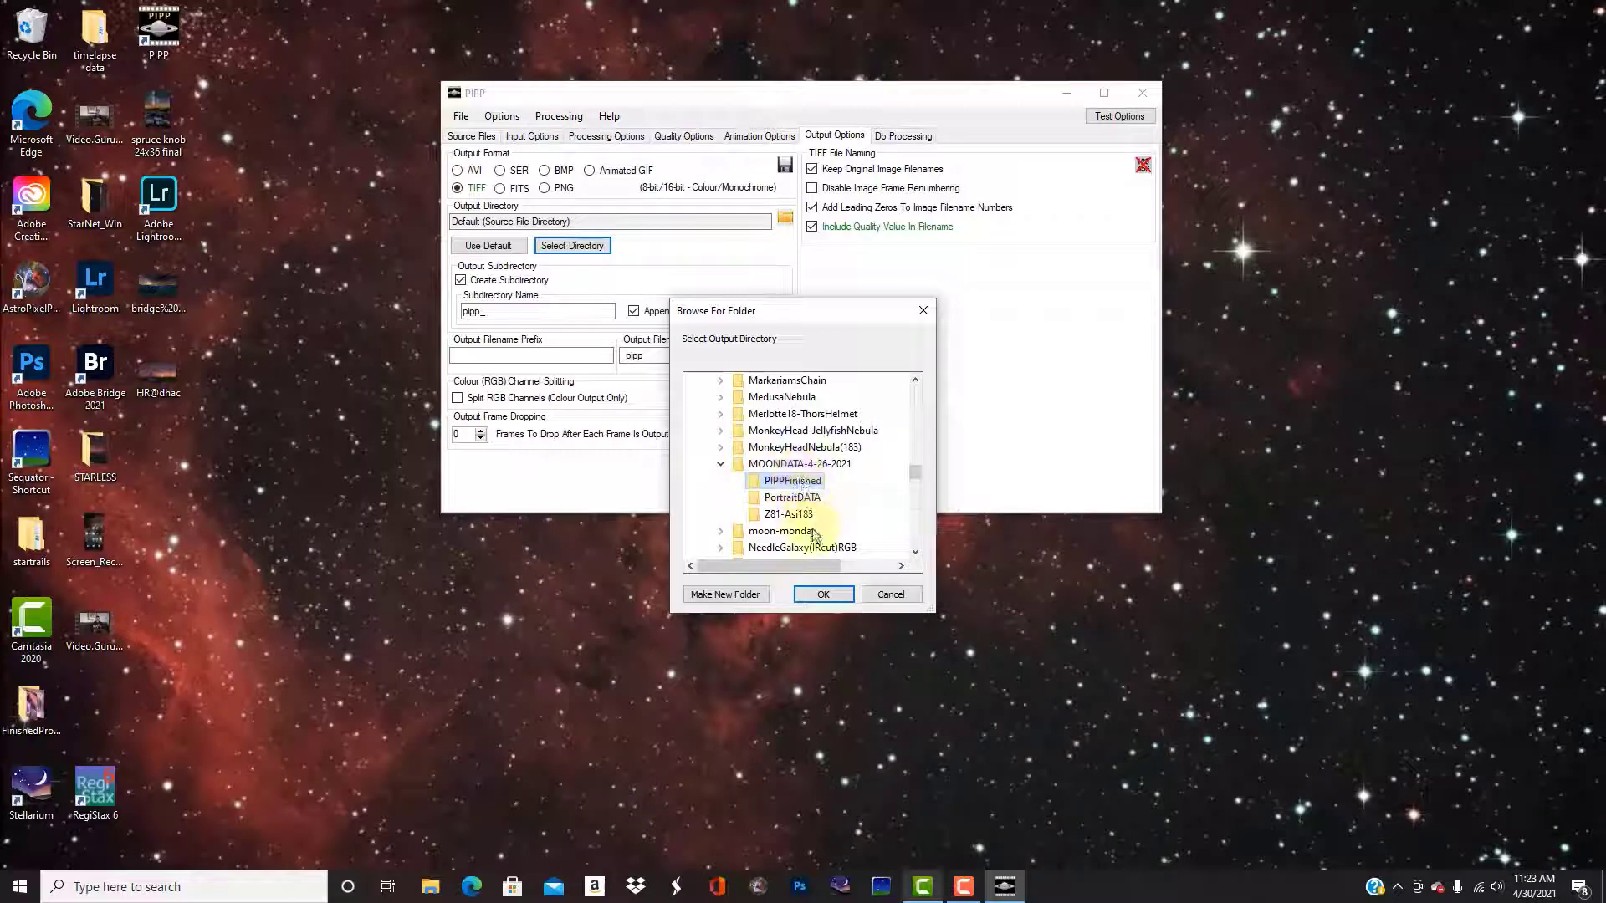
{"action": "left_click", "coordinate": [825, 593]}
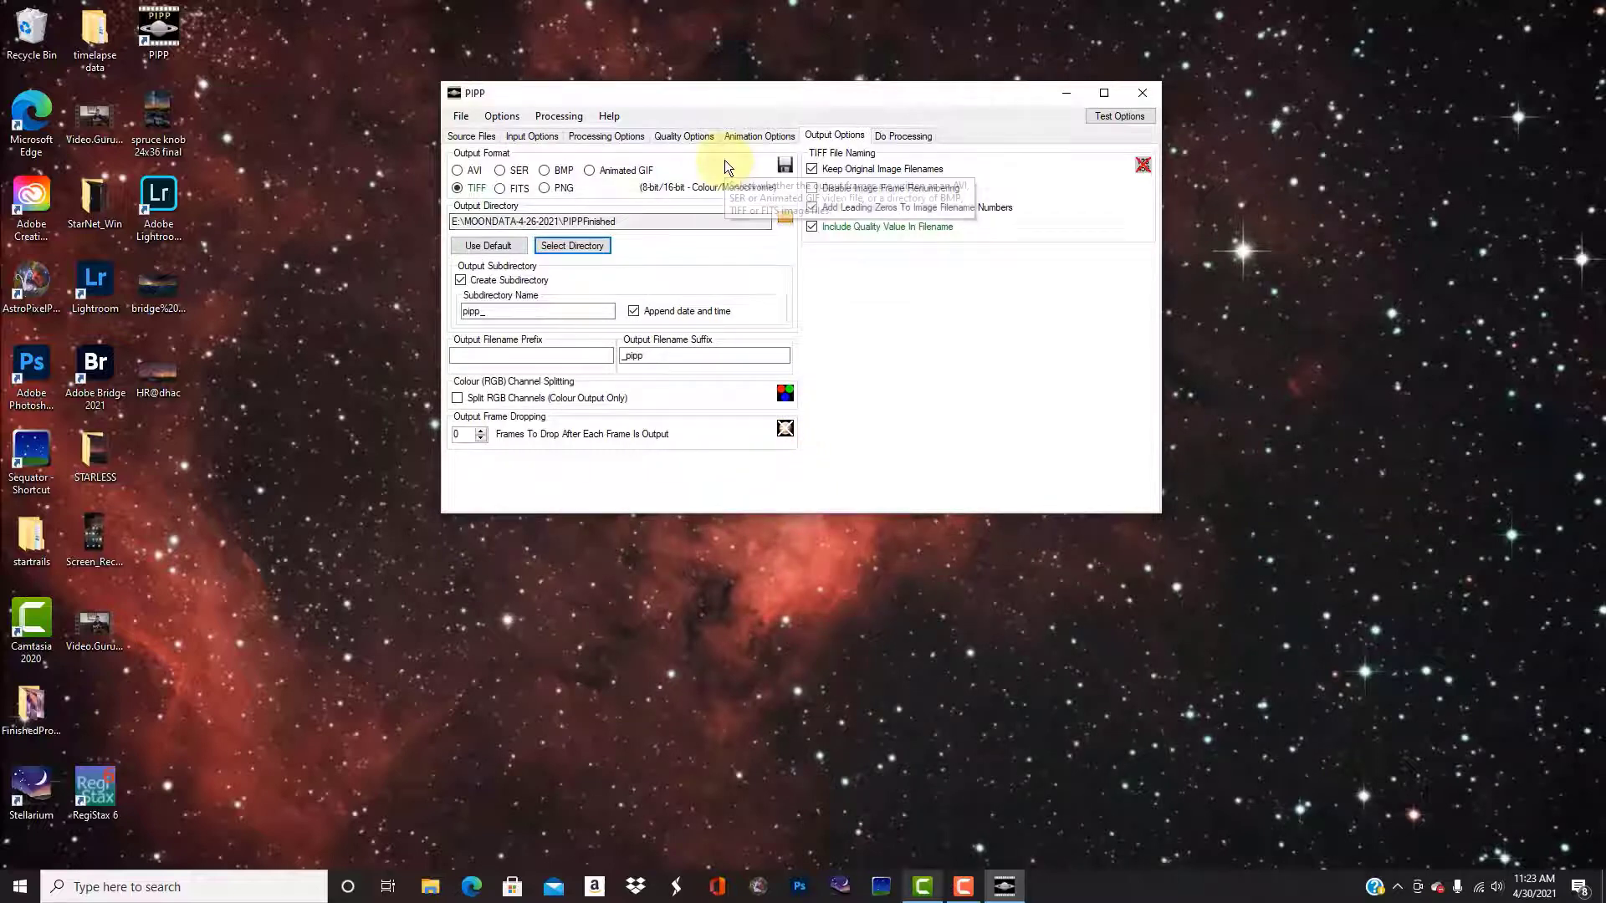
- Process the moon frames with the current settings and browse the resulting TIFF frames in the pipp_20210430_114454 output folder
{"action": "left_click", "coordinate": [905, 135]}
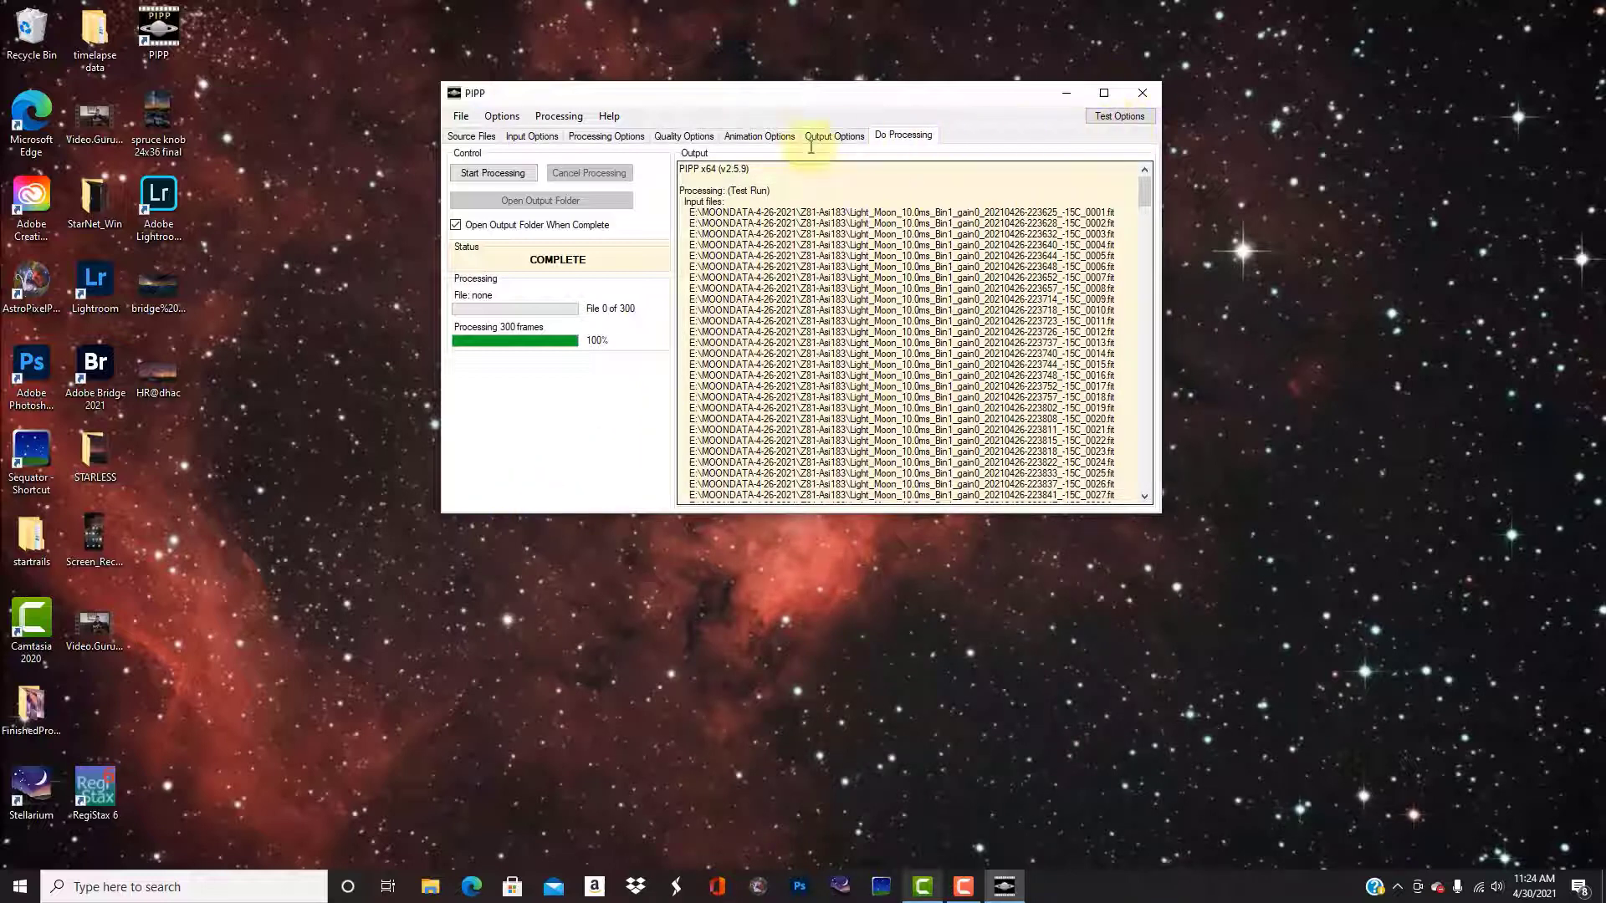
{"action": "left_click", "coordinate": [493, 174]}
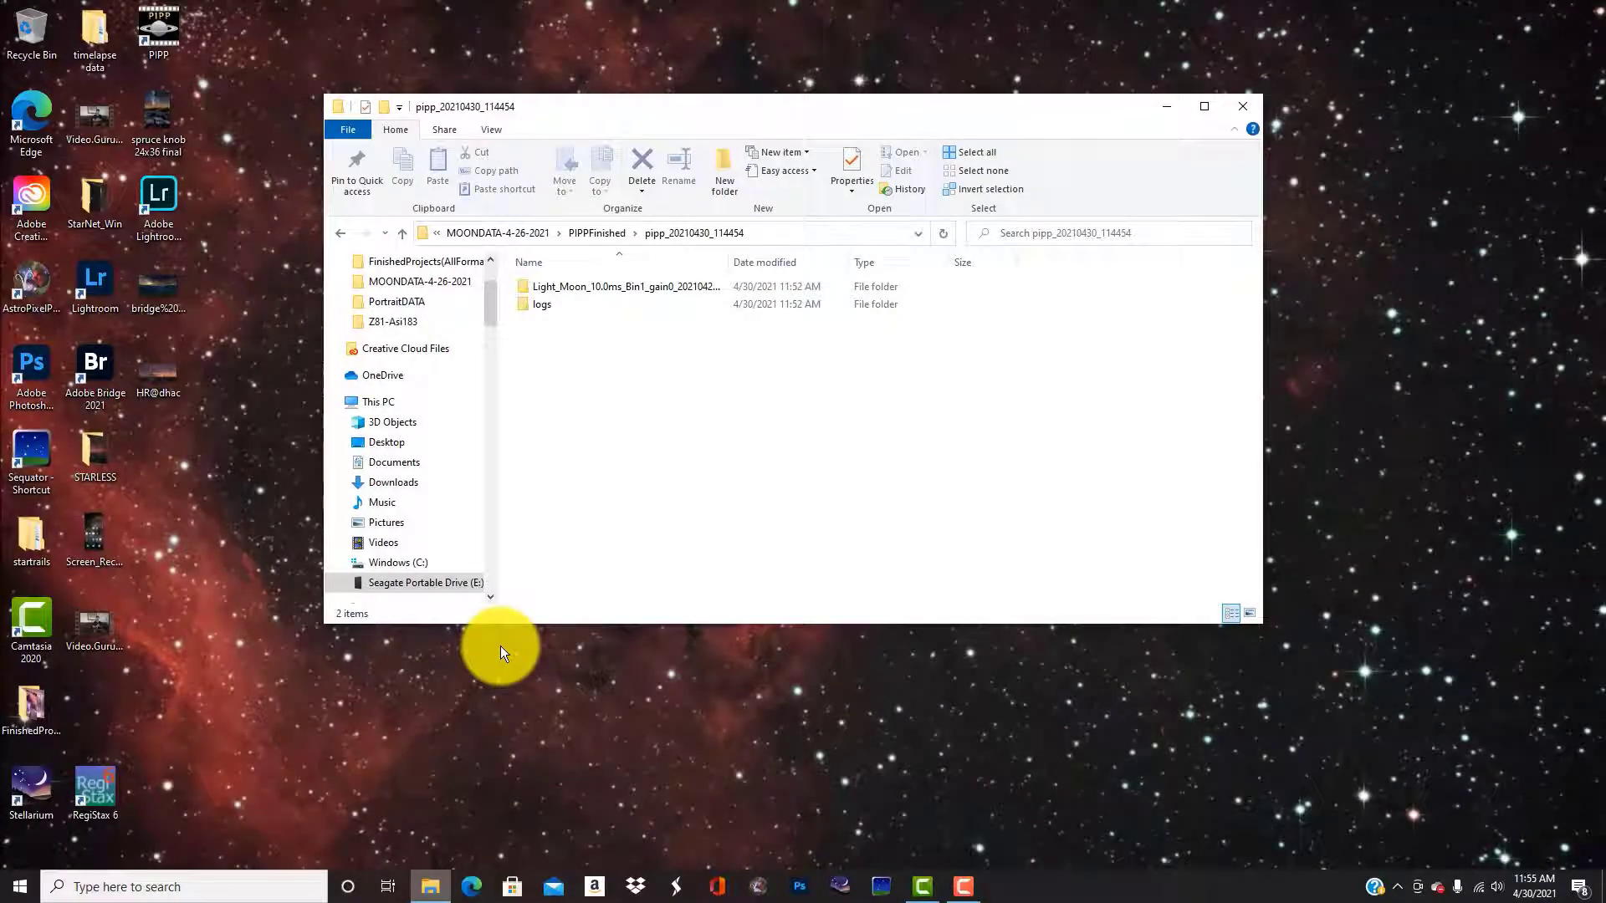
{"action": "double_click", "coordinate": [670, 286]}
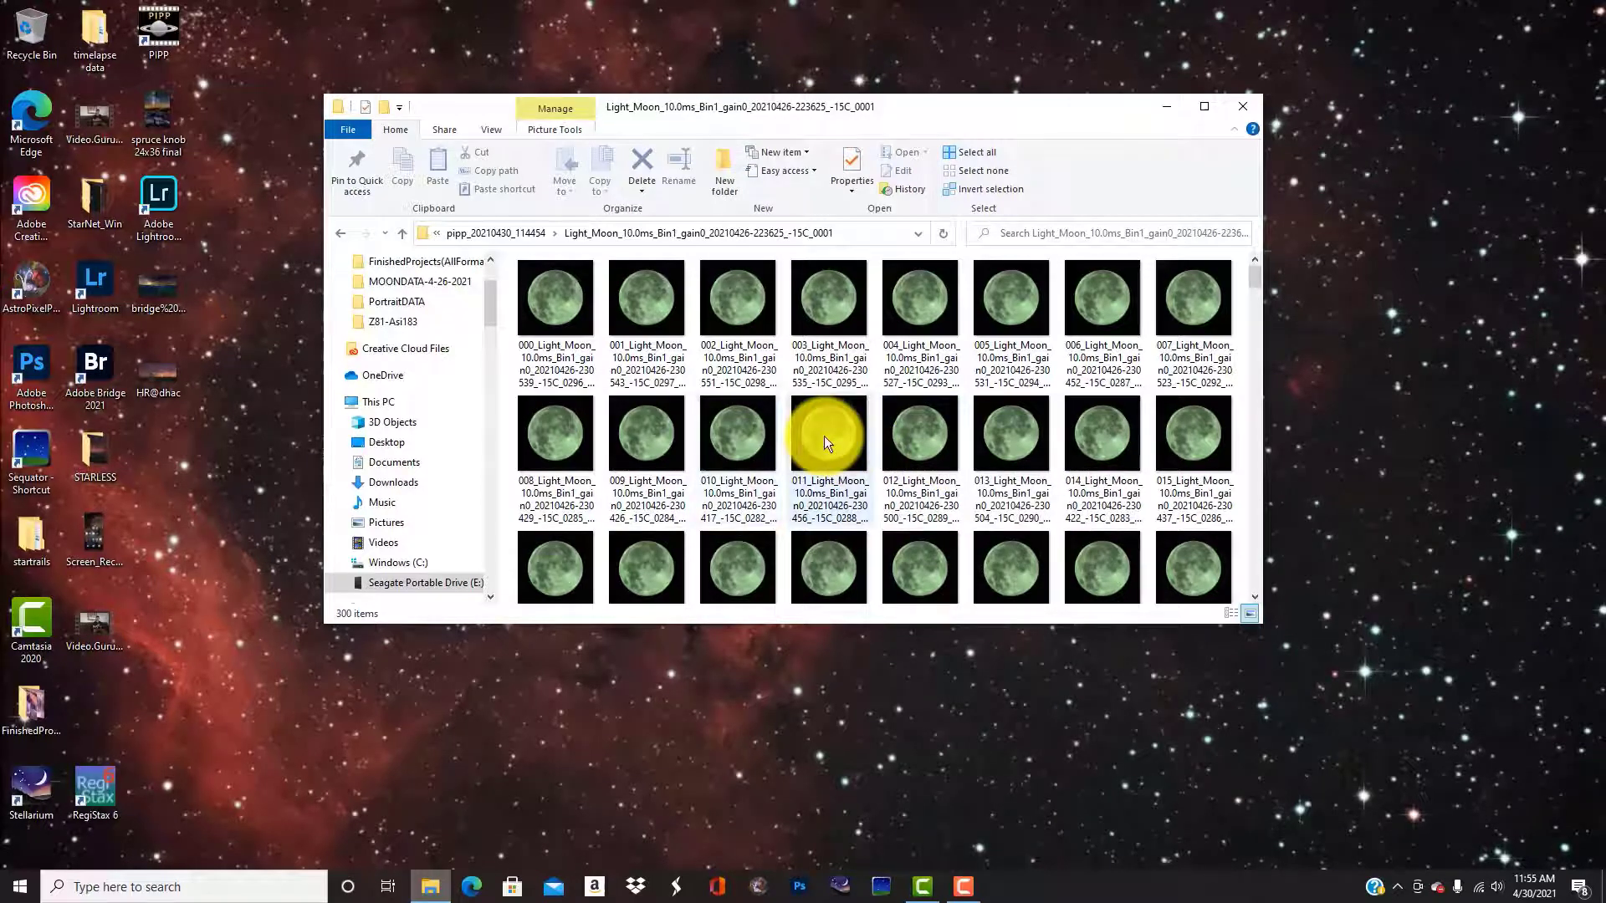
{"action": "scroll", "coordinate": [825, 435], "scroll_direction": "down", "scroll_amount": 2}
{"action": "scroll", "coordinate": [922, 485], "scroll_direction": "up", "scroll_amount": 2}
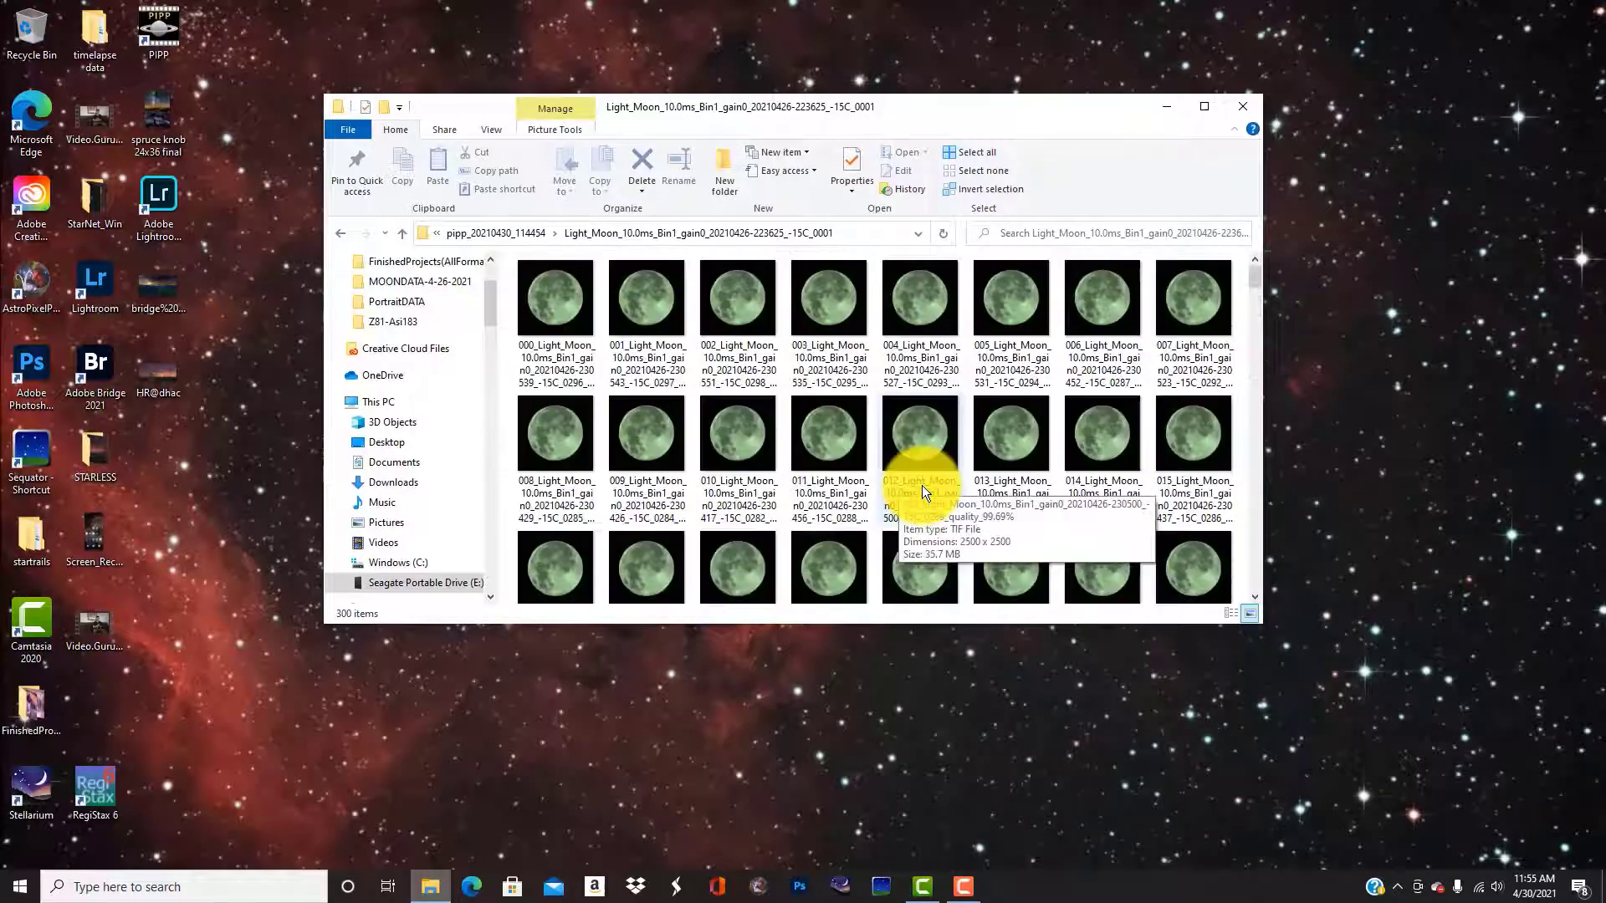
{"action": "mouse_move", "coordinate": [1254, 285]}
{"action": "left_mouse_down"}
{"action": "mouse_move", "coordinate": [1259, 520]}
{"action": "mouse_move", "coordinate": [1240, 581]}
{"action": "mouse_move", "coordinate": [1246, 267]}
{"action": "left_mouse_up"}
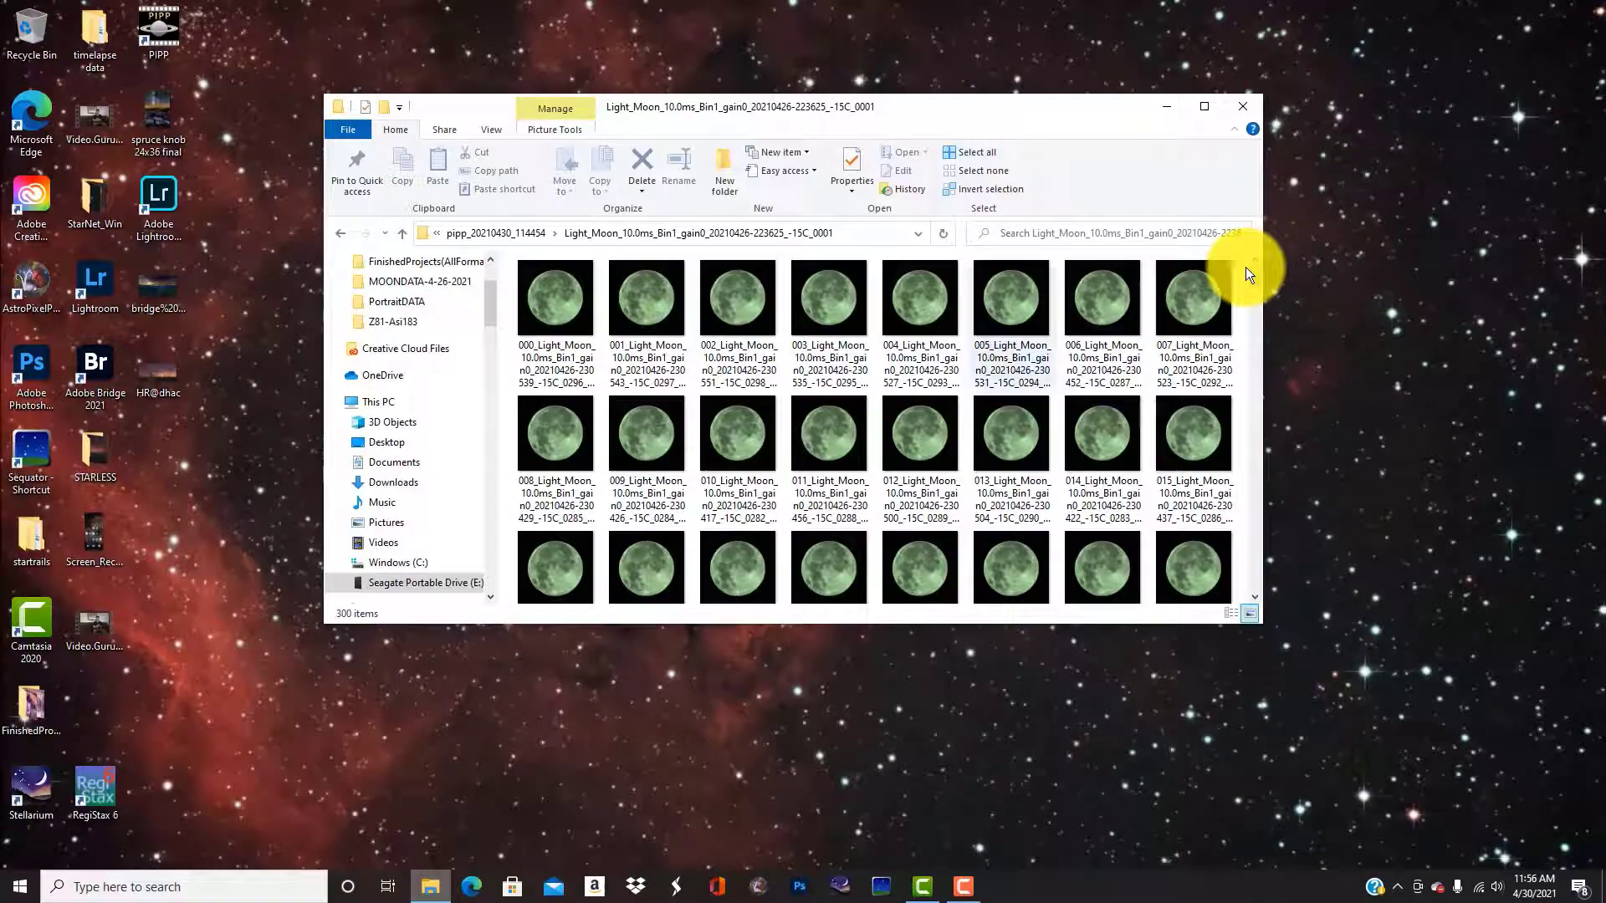
- Examine the first output TIFF frame, 000_Light_Moon, at several magnifications, and close the image and its folder
{"action": "double_click", "coordinate": [557, 297]}
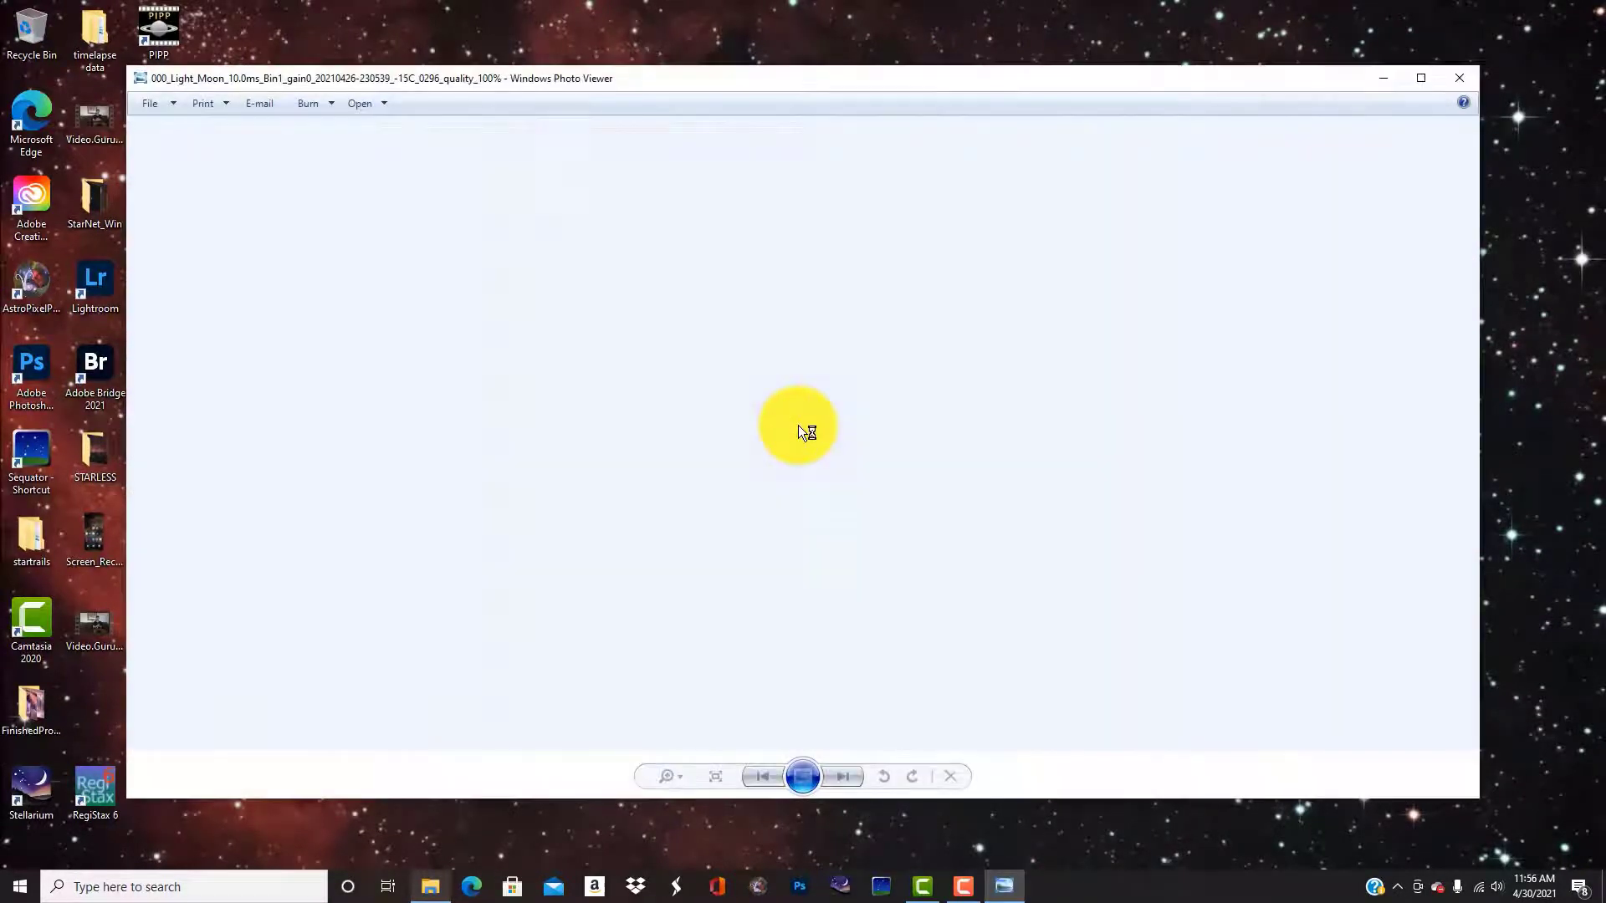
{"action": "scroll", "coordinate": [820, 394], "scroll_direction": "up", "scroll_amount": 10}
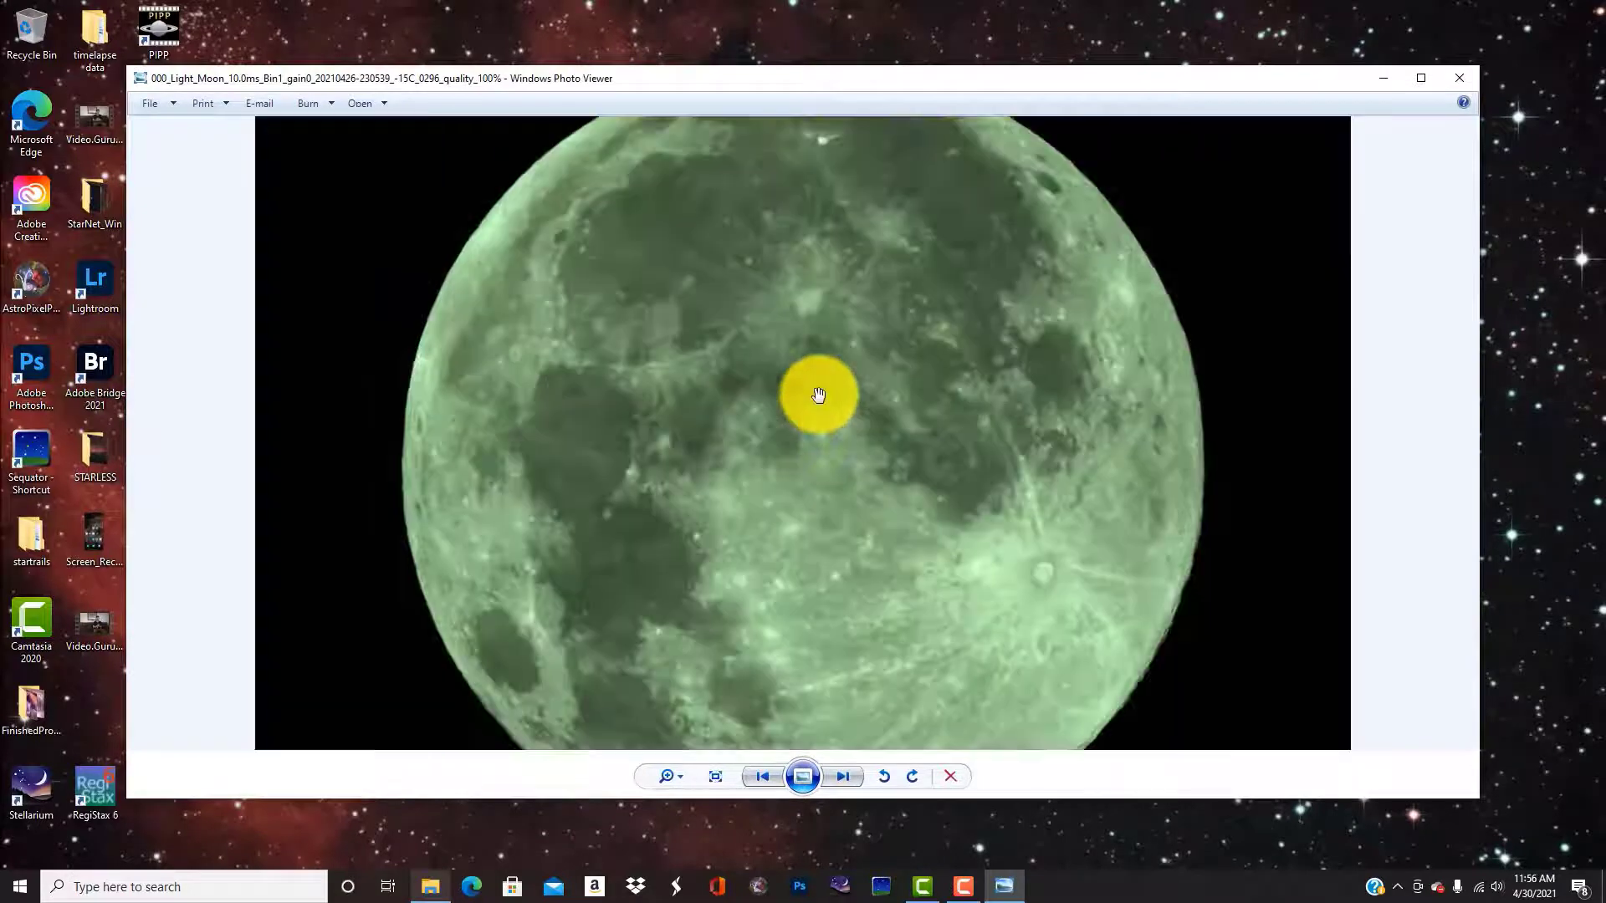
{"action": "scroll", "coordinate": [819, 394], "scroll_direction": "up", "scroll_amount": 6}
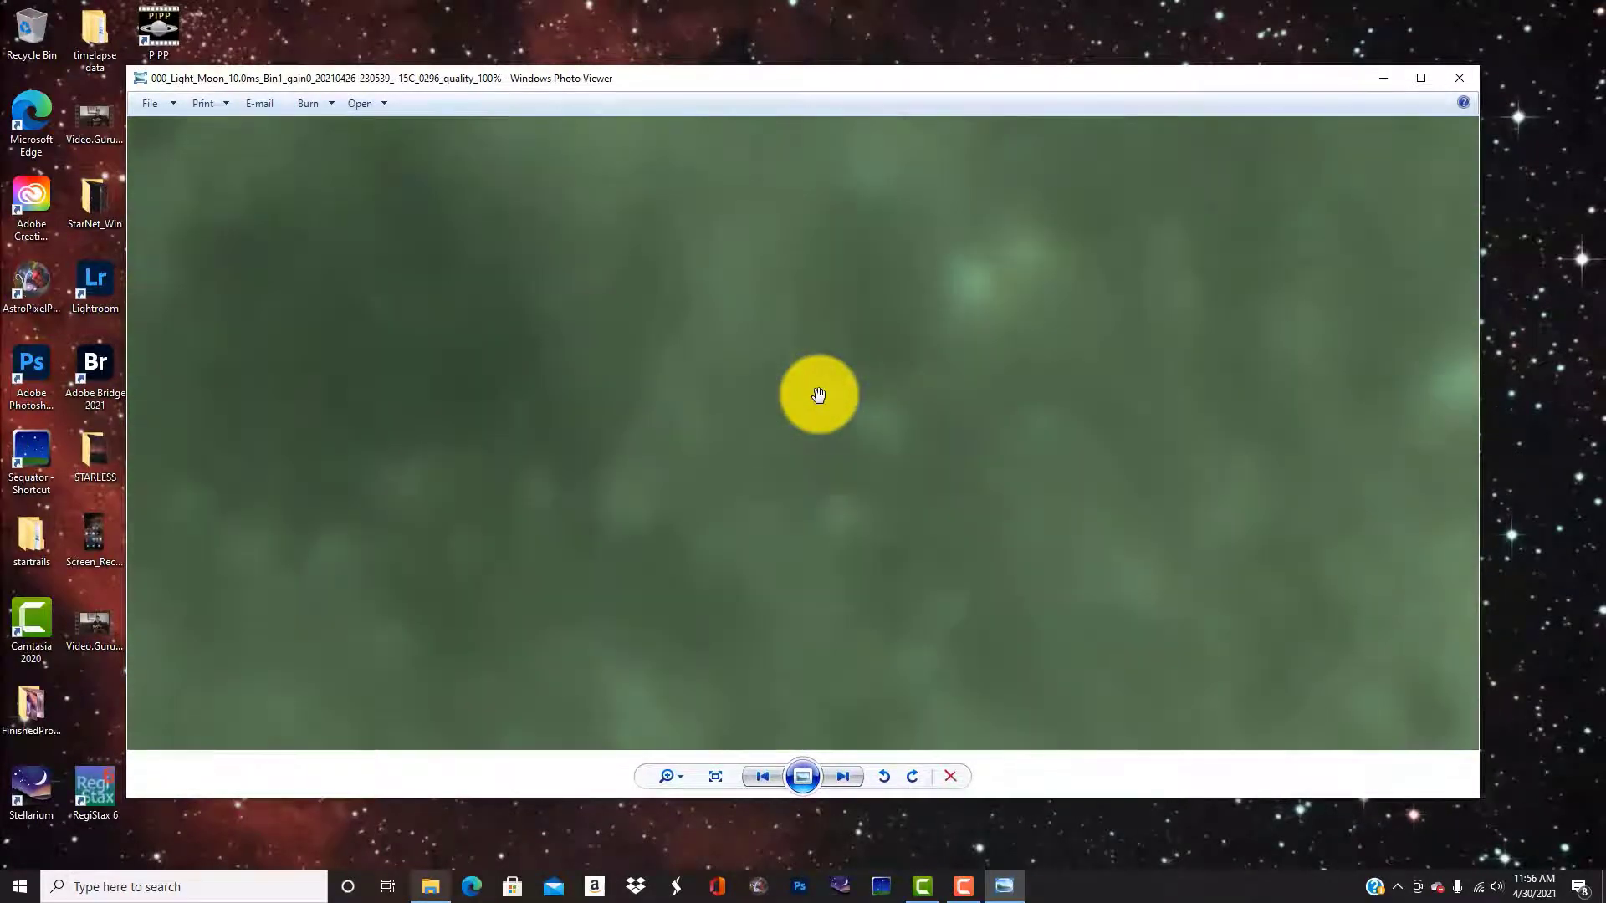
{"action": "scroll", "coordinate": [819, 394], "scroll_direction": "down", "scroll_amount": 3}
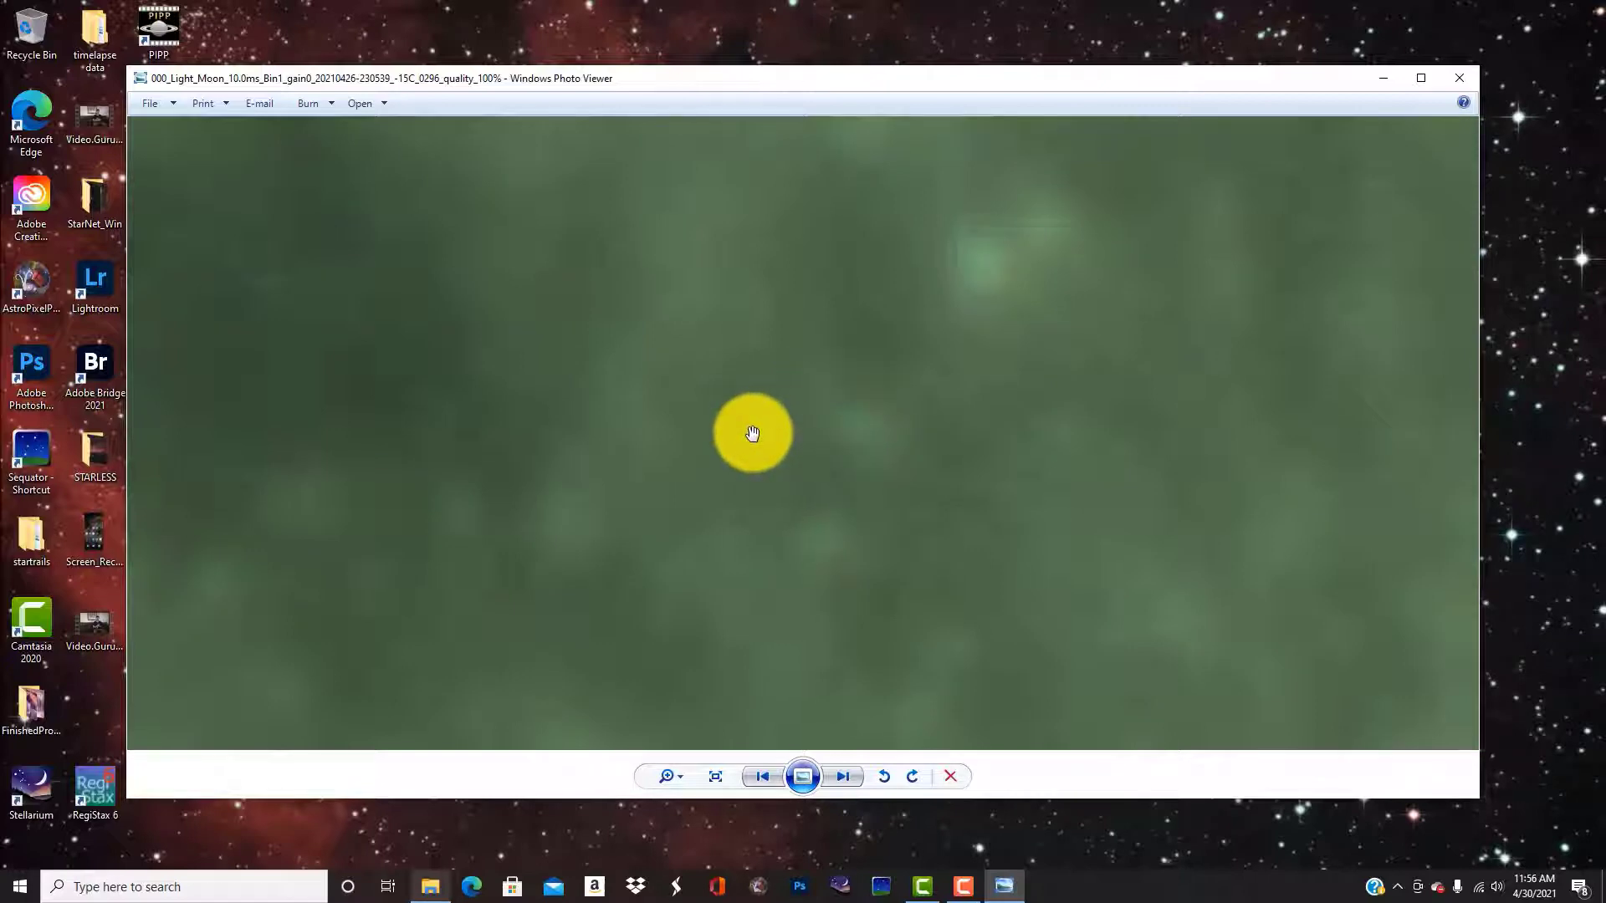
{"action": "scroll", "coordinate": [757, 430], "scroll_direction": "down", "scroll_amount": 3}
{"action": "scroll", "coordinate": [752, 433], "scroll_direction": "down", "scroll_amount": 2}
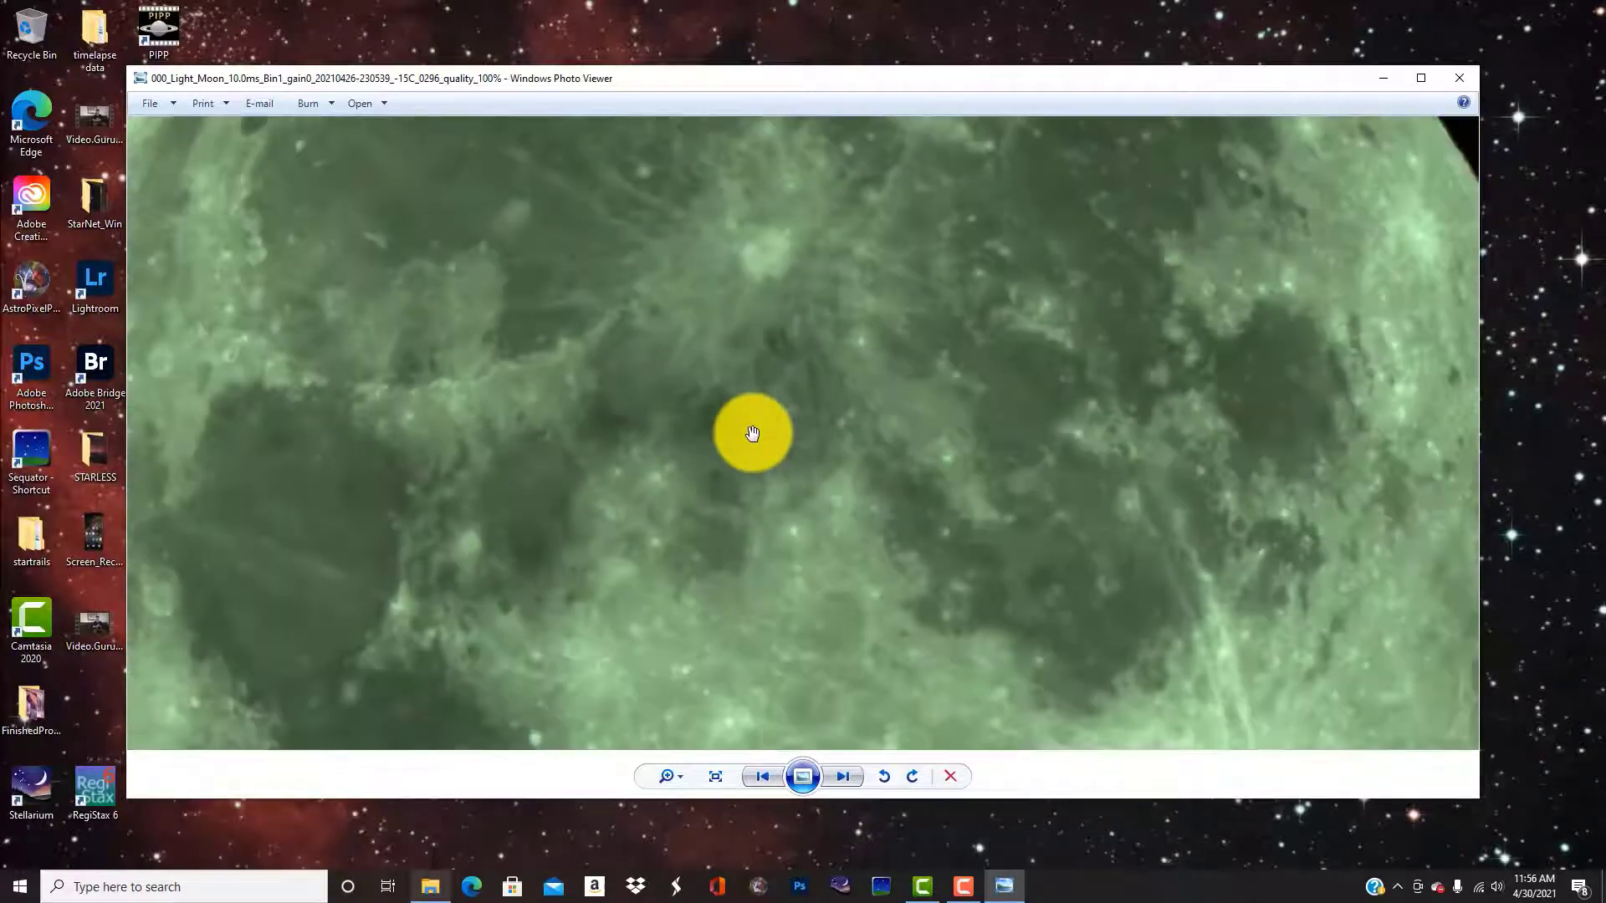
{"action": "scroll", "coordinate": [752, 433], "scroll_direction": "down", "scroll_amount": 5}
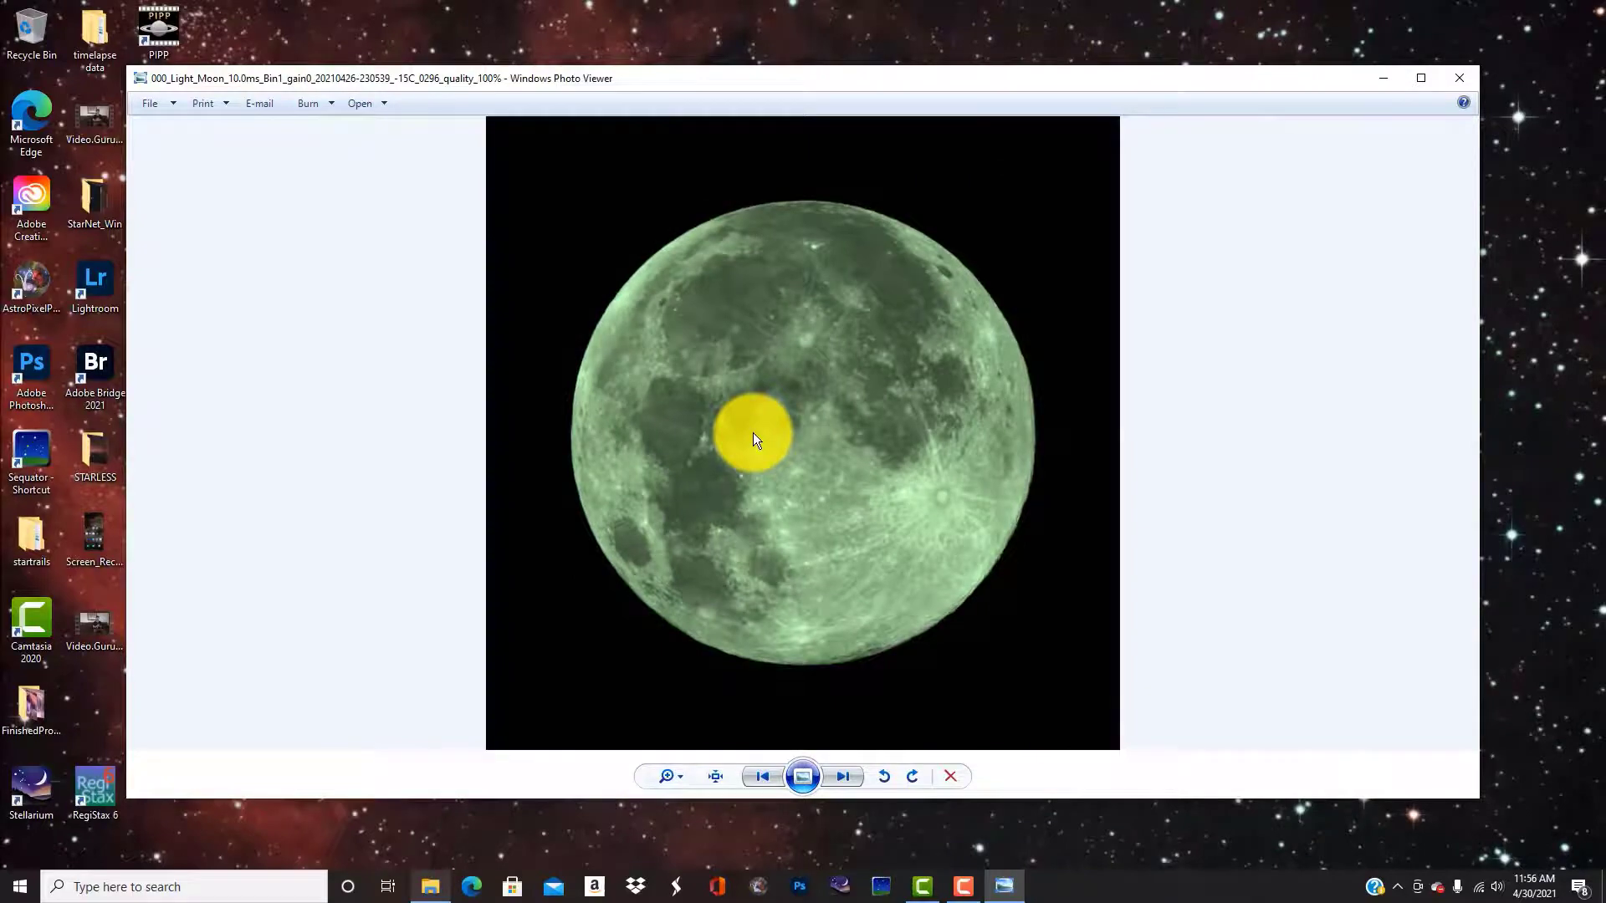
{"action": "scroll", "coordinate": [968, 448], "scroll_direction": "up", "scroll_amount": 5}
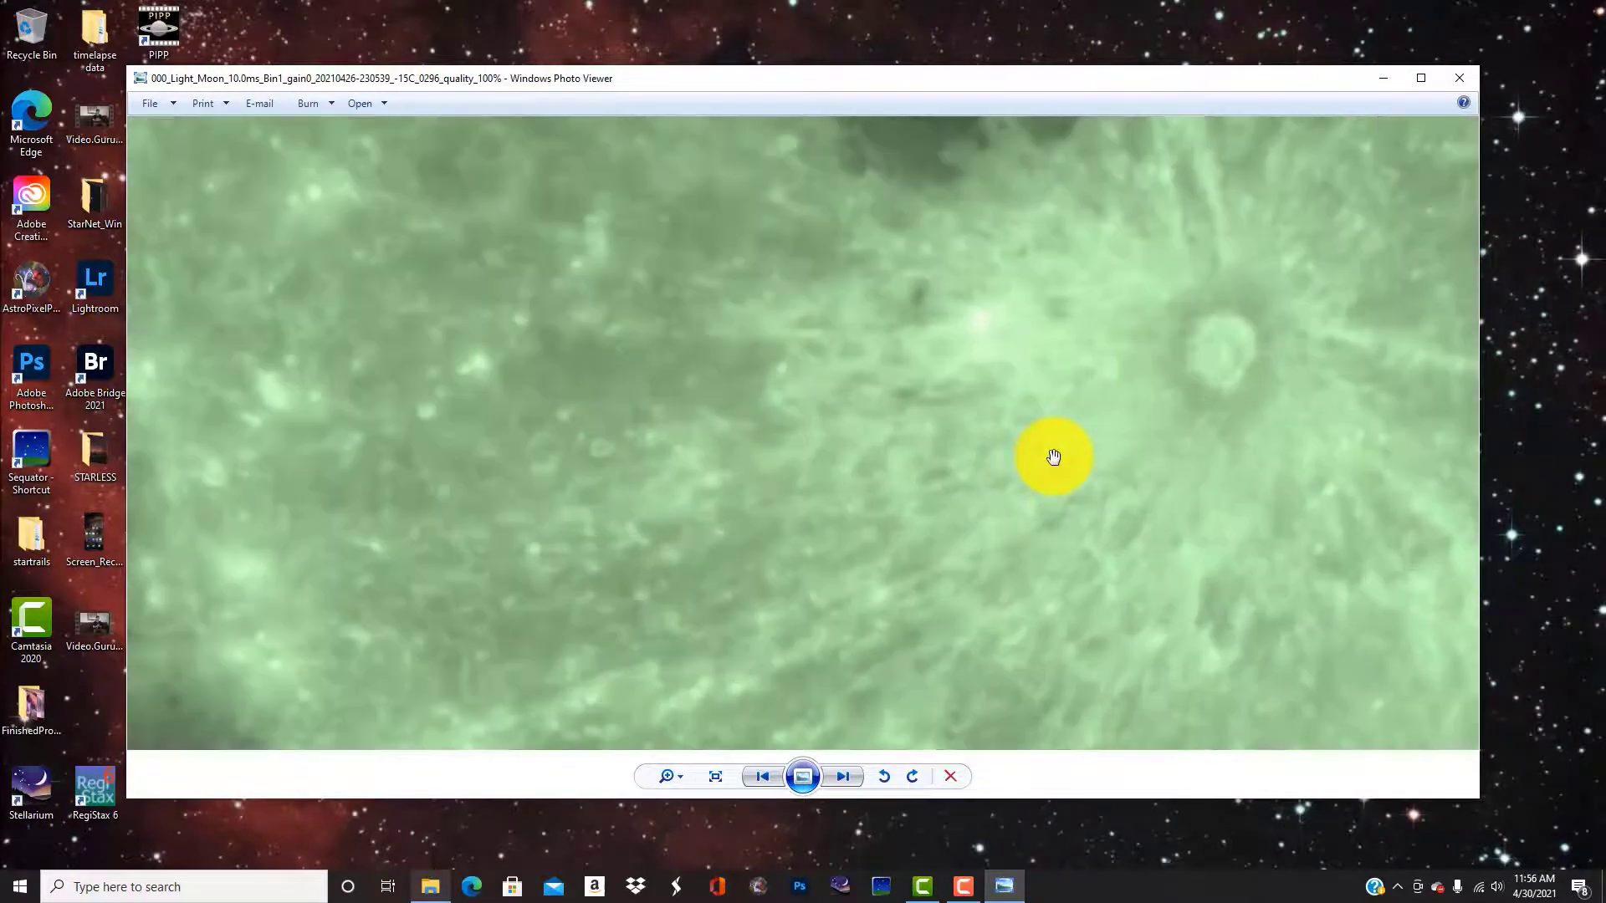
{"action": "scroll", "coordinate": [1053, 456], "scroll_direction": "down", "scroll_amount": 5}
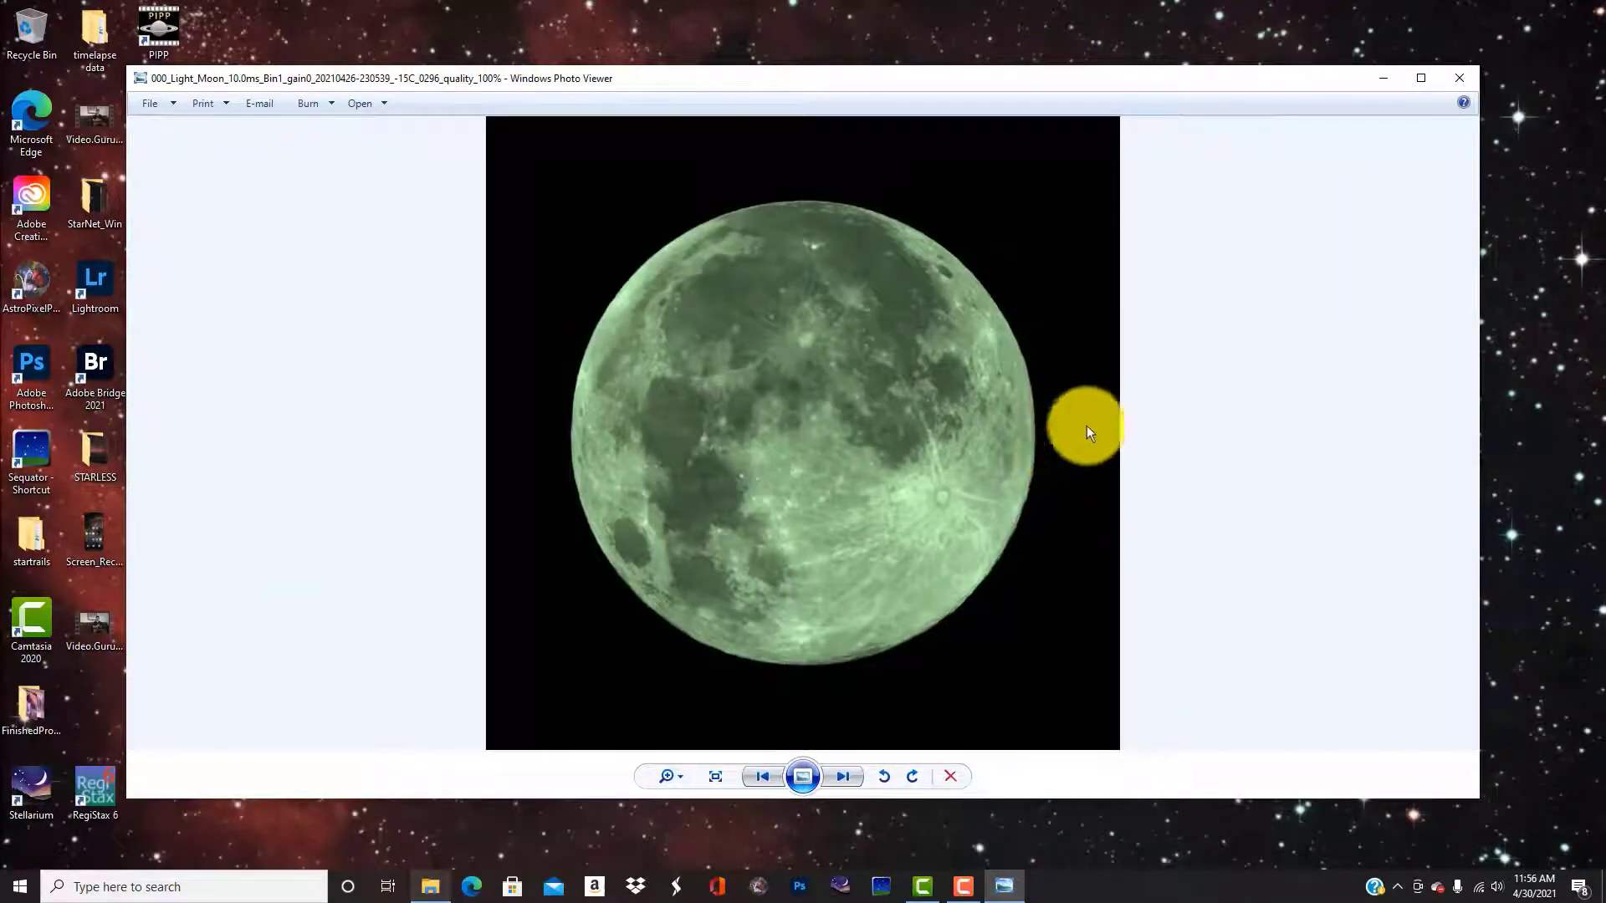
{"action": "left_click", "coordinate": [1459, 78]}
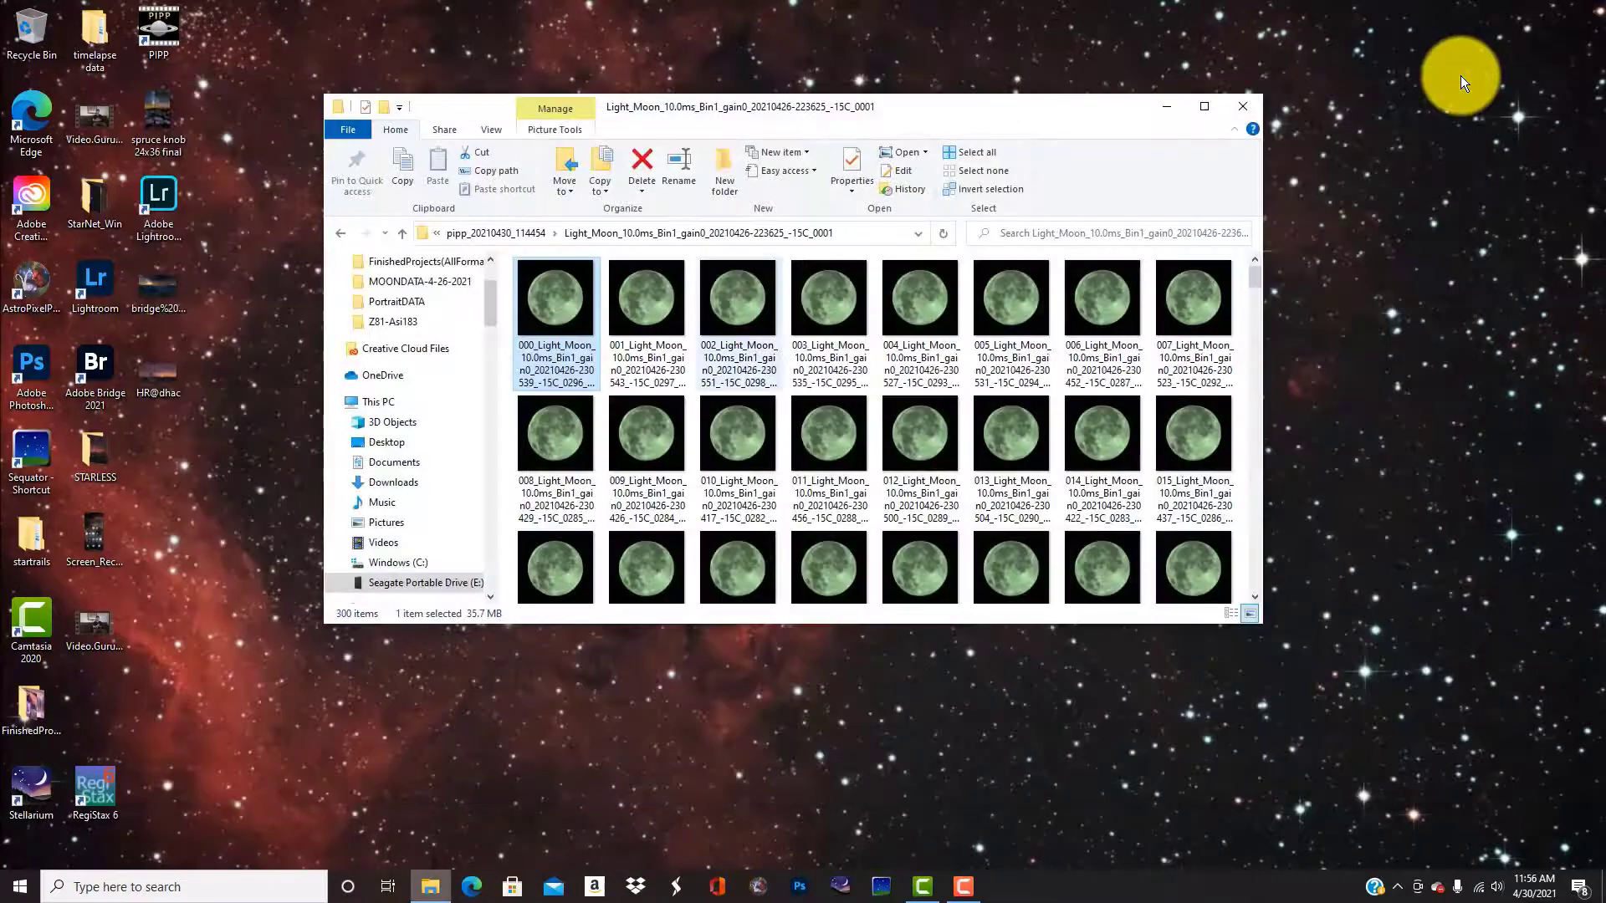
{"action": "left_click", "coordinate": [1253, 100]}
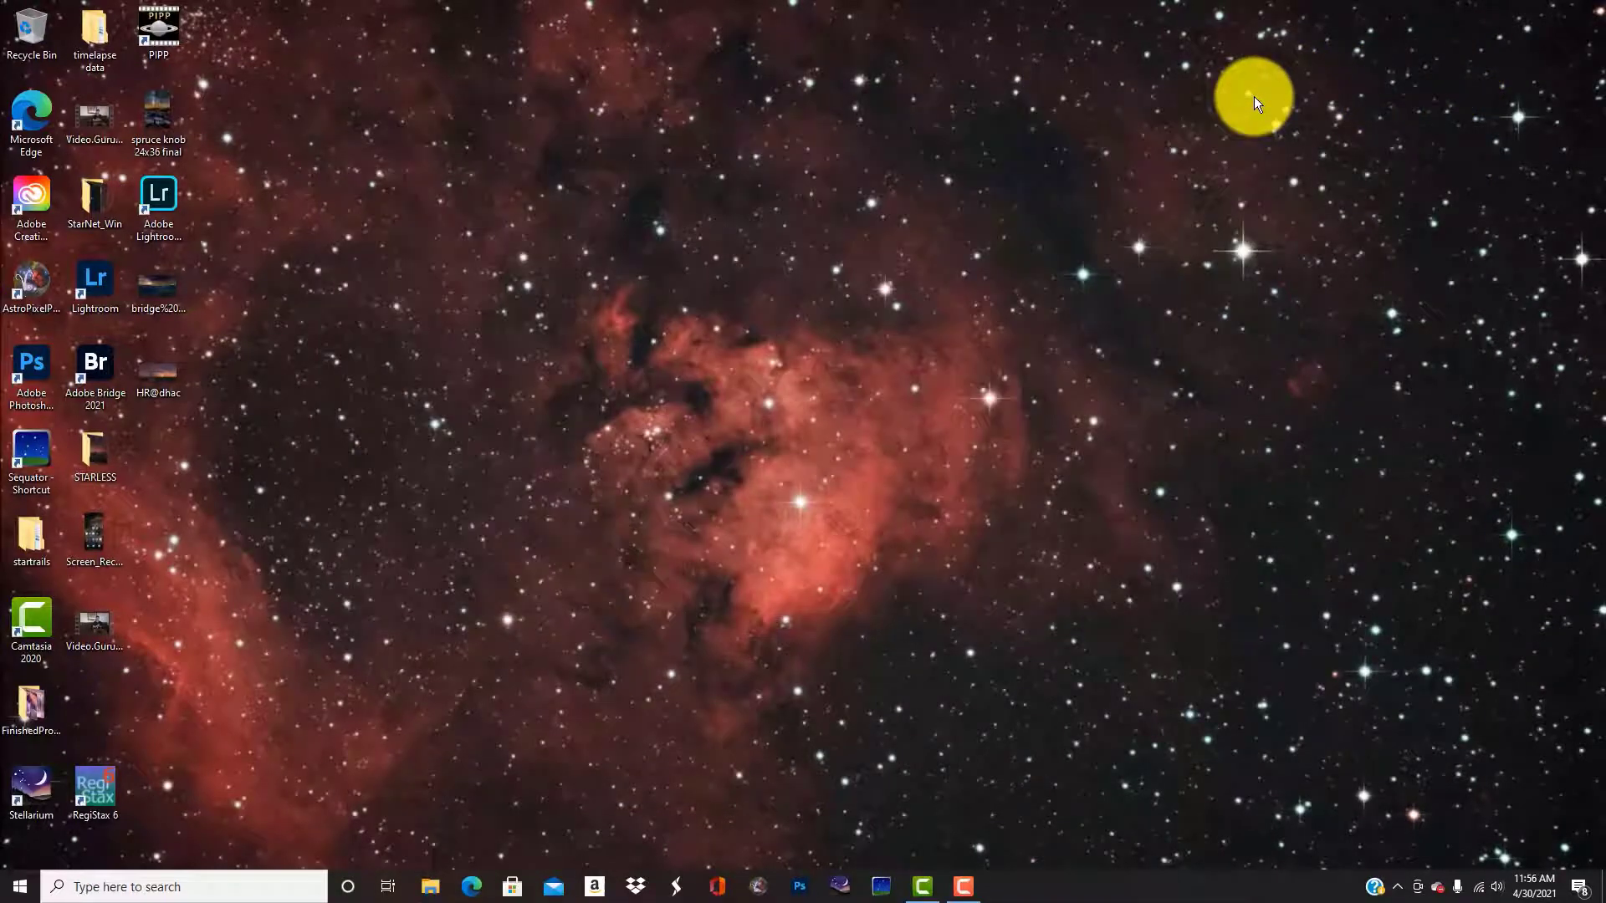
- Launch RegiStax 6 and browse to Seagate Portable Drive (E:) to select the input TIFF files
{"action": "double_click", "coordinate": [103, 791]}
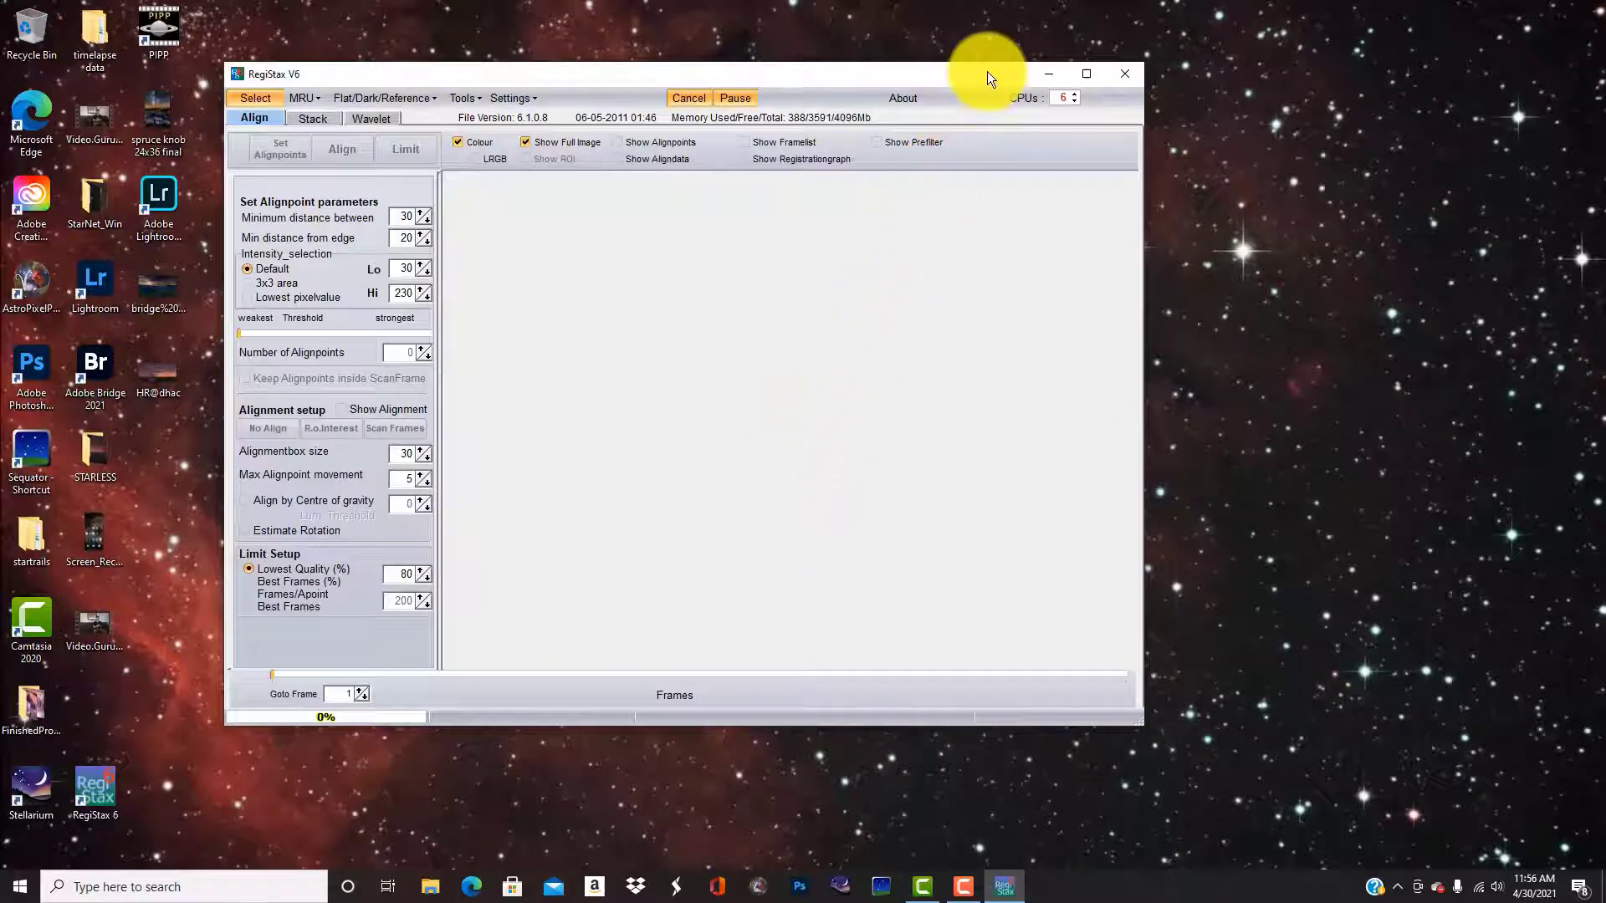
{"action": "left_click_drag", "start_coordinate": [1001, 72], "coordinate": [1102, 47]}
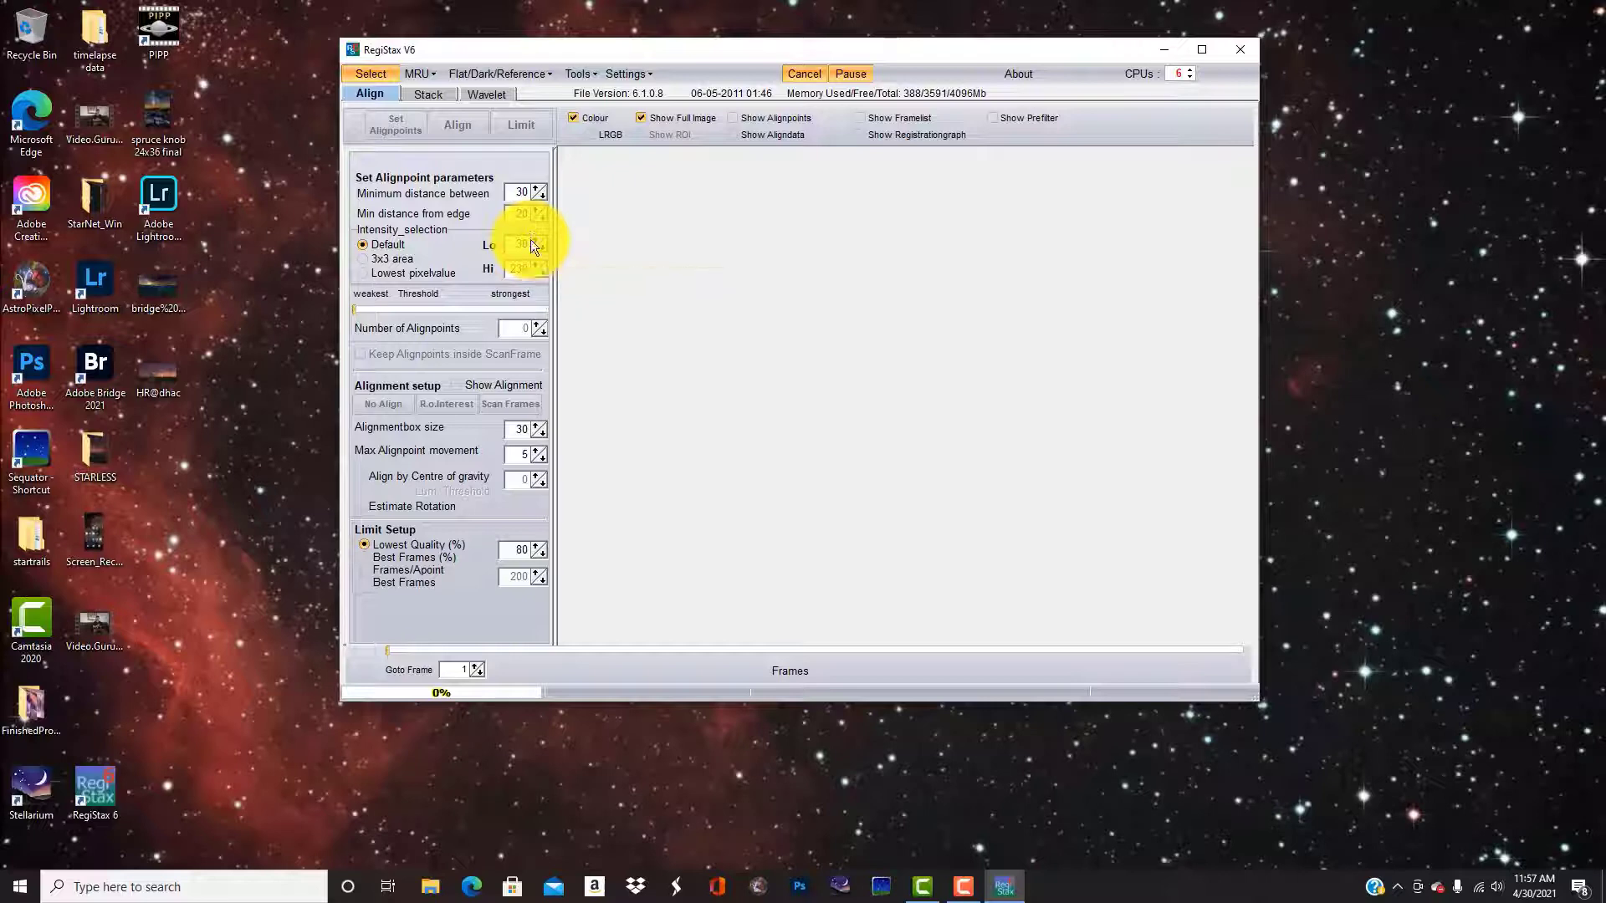
{"action": "left_click", "coordinate": [392, 72]}
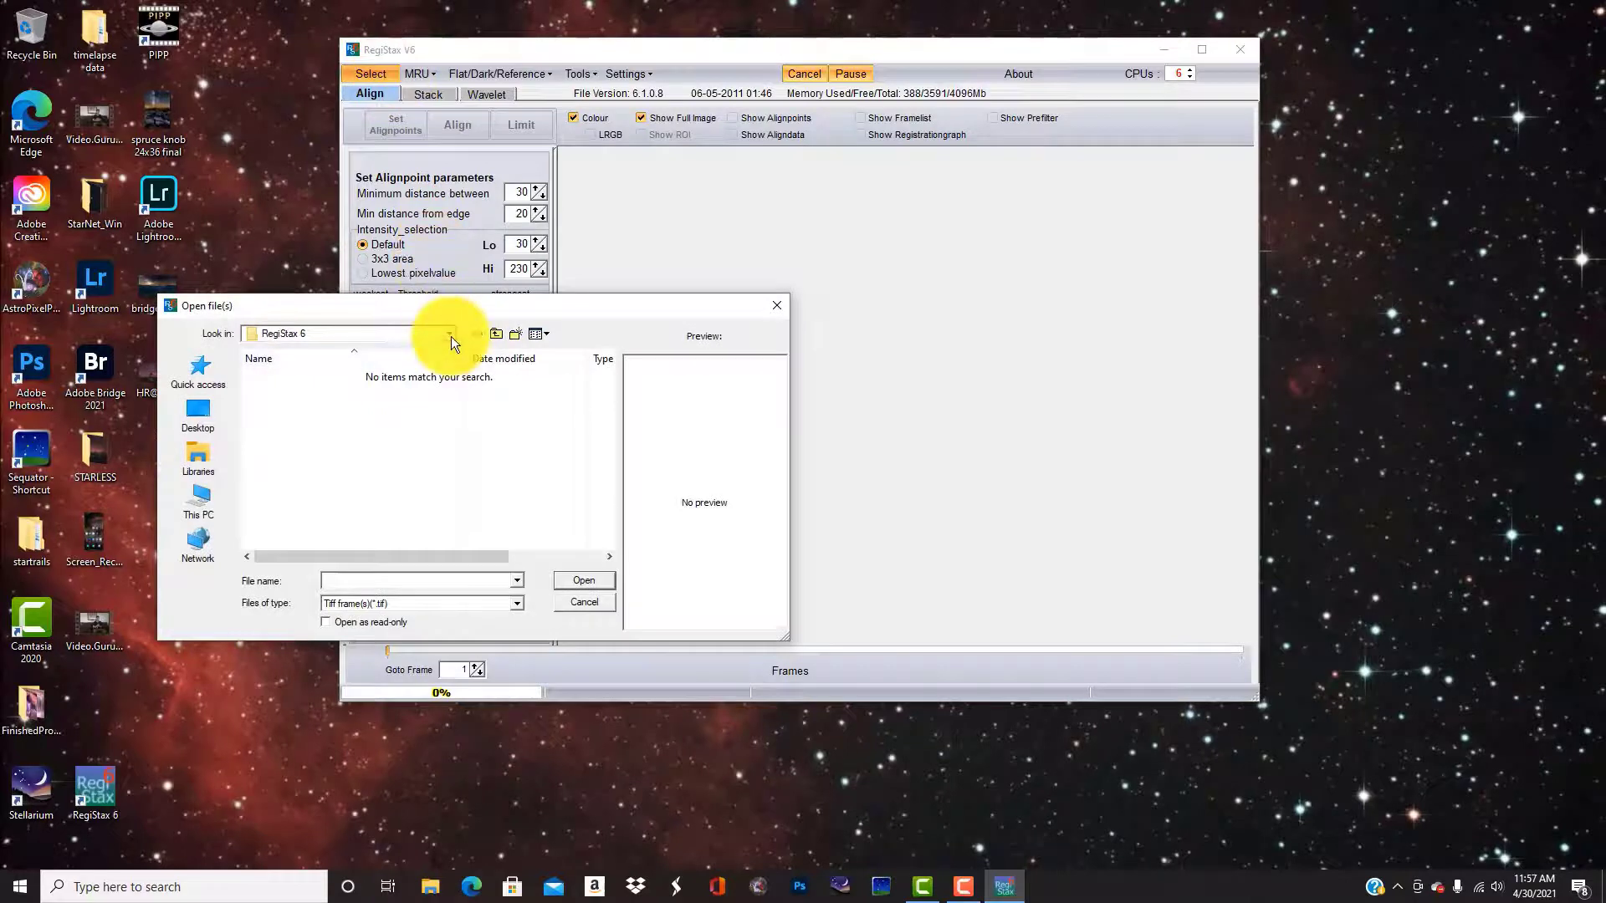
{"action": "left_click", "coordinate": [204, 413]}
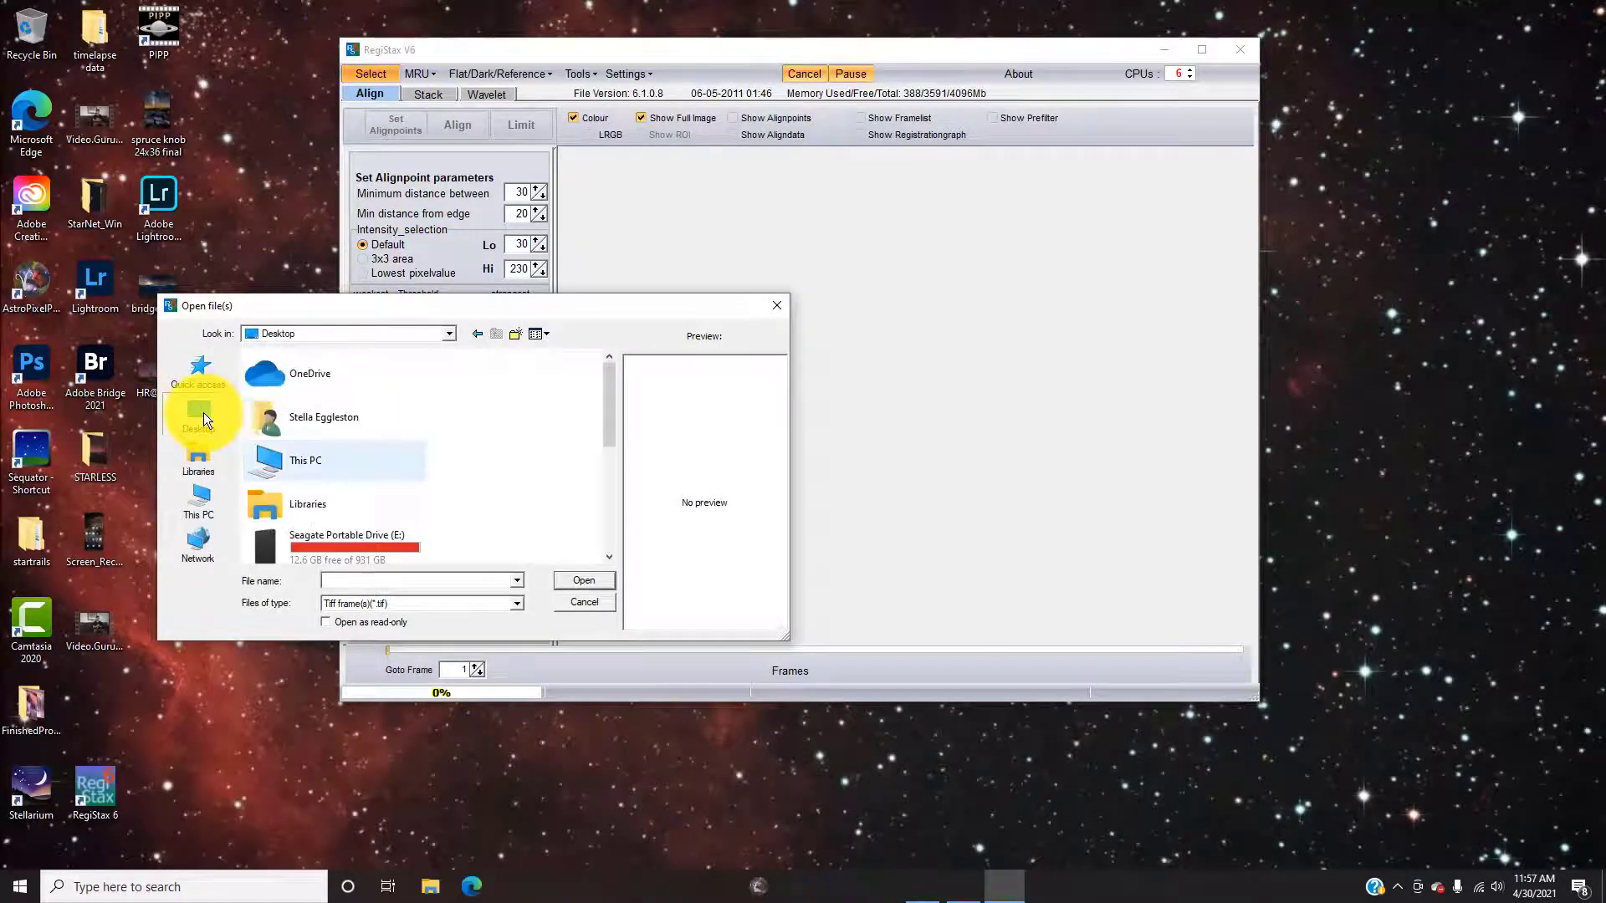
{"action": "scroll", "coordinate": [338, 443], "scroll_direction": "down", "scroll_amount": 3}
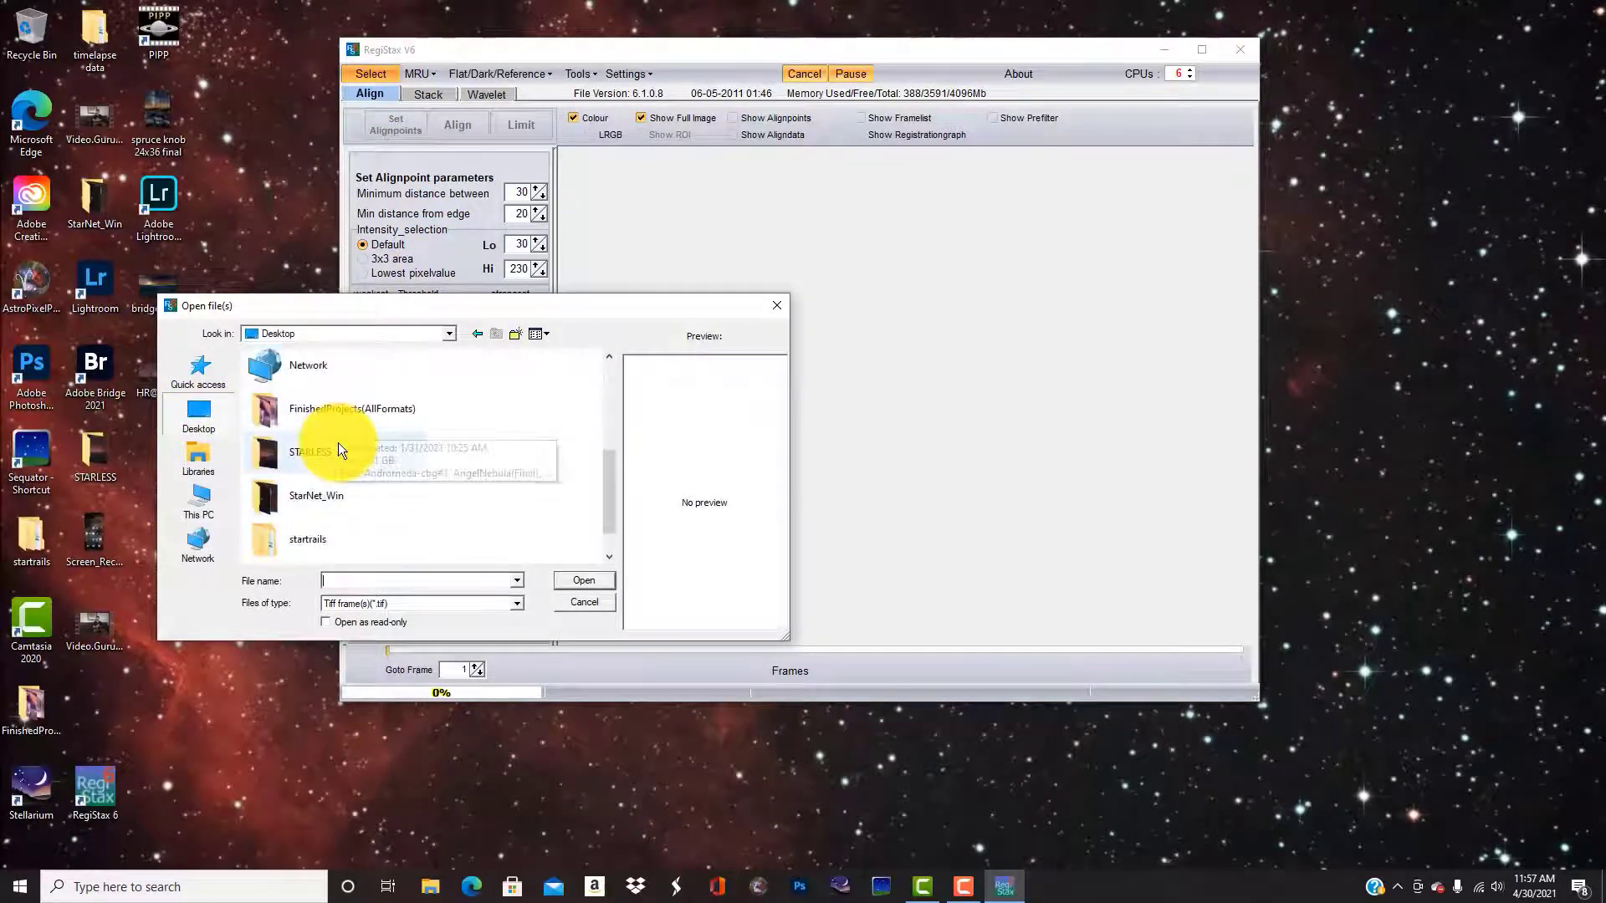
{"action": "scroll", "coordinate": [337, 443], "scroll_direction": "up", "scroll_amount": 3}
{"action": "left_click", "coordinate": [338, 539]}
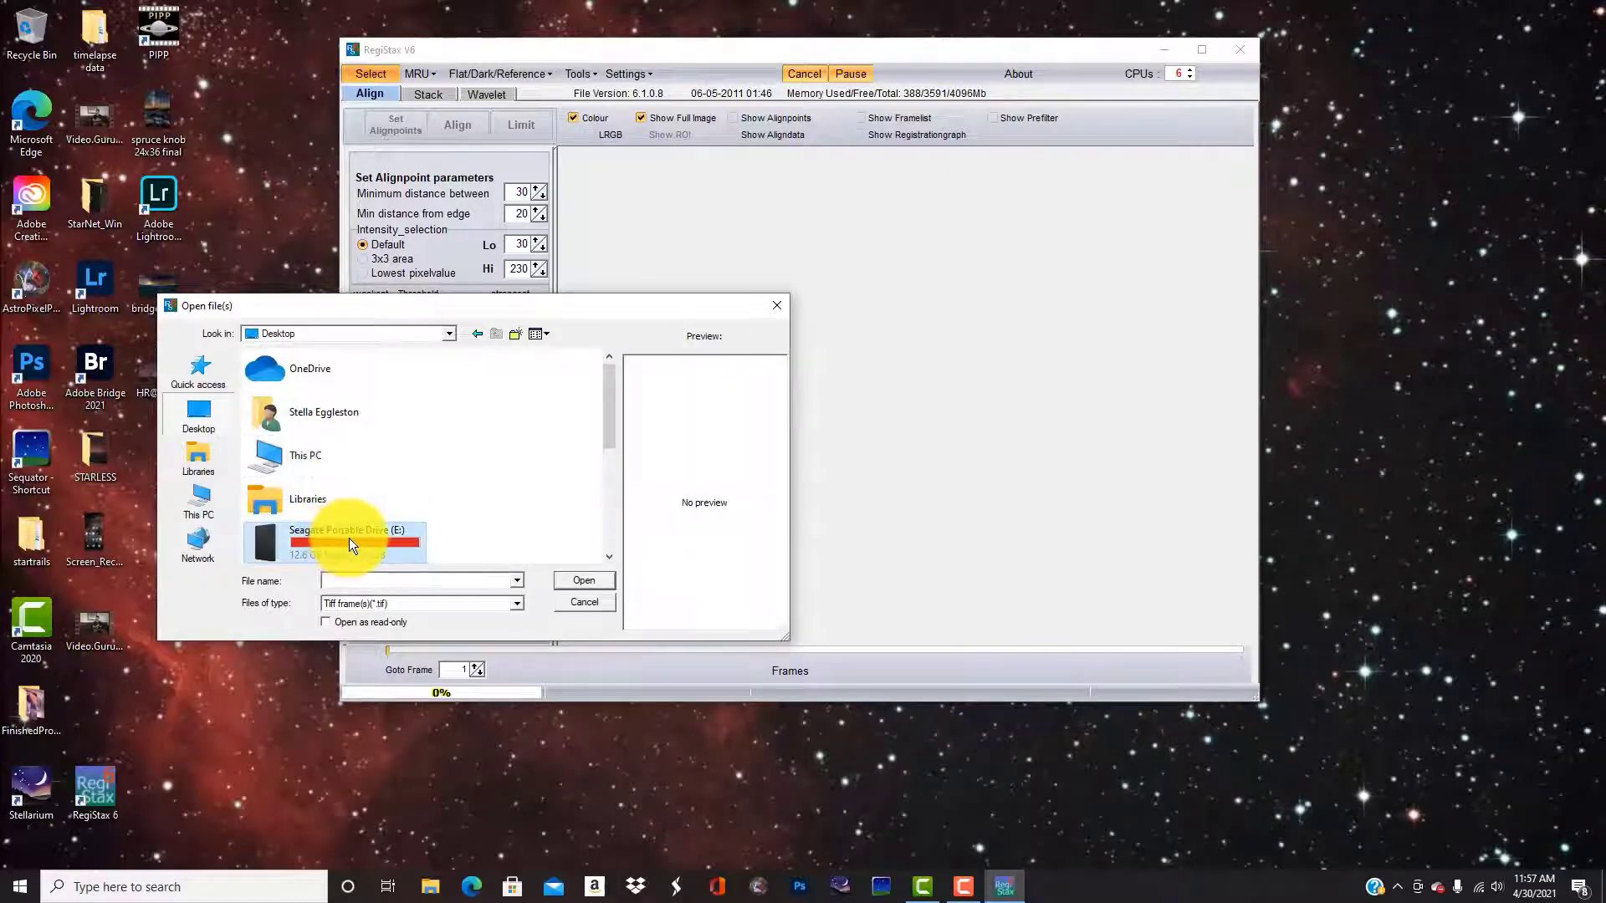
{"action": "double_click", "coordinate": [349, 538]}
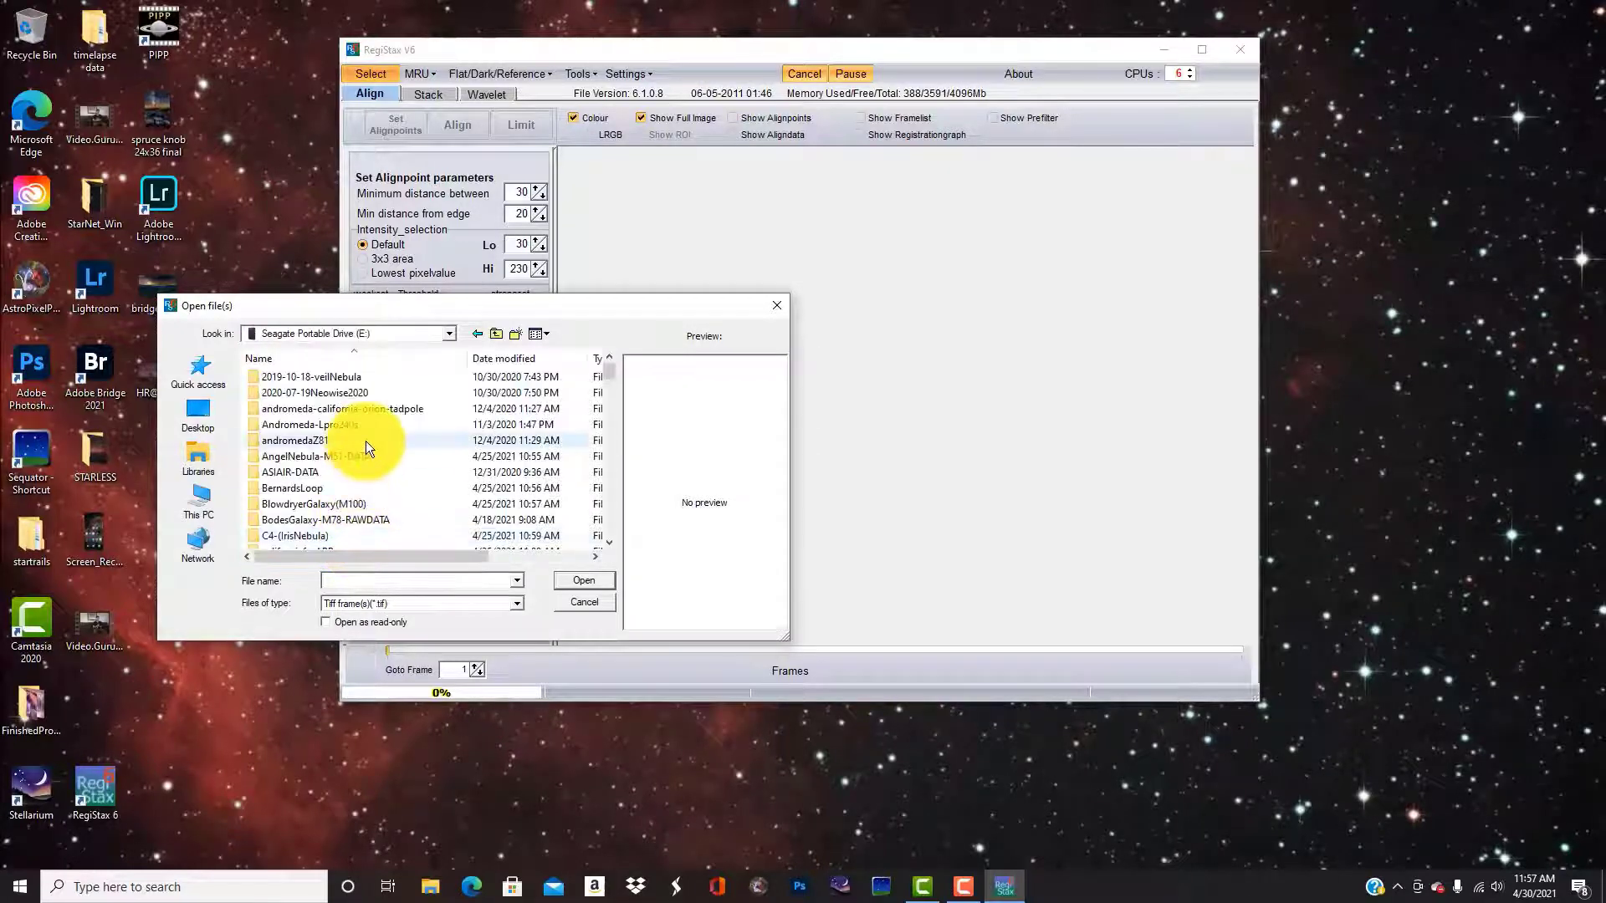
- Open the Light_Moon frames folder inside MOONDATA-4-26-2021\PIPPFinished\pipp_20210430_114454
{"action": "scroll", "coordinate": [366, 442], "scroll_direction": "down", "scroll_amount": 10}
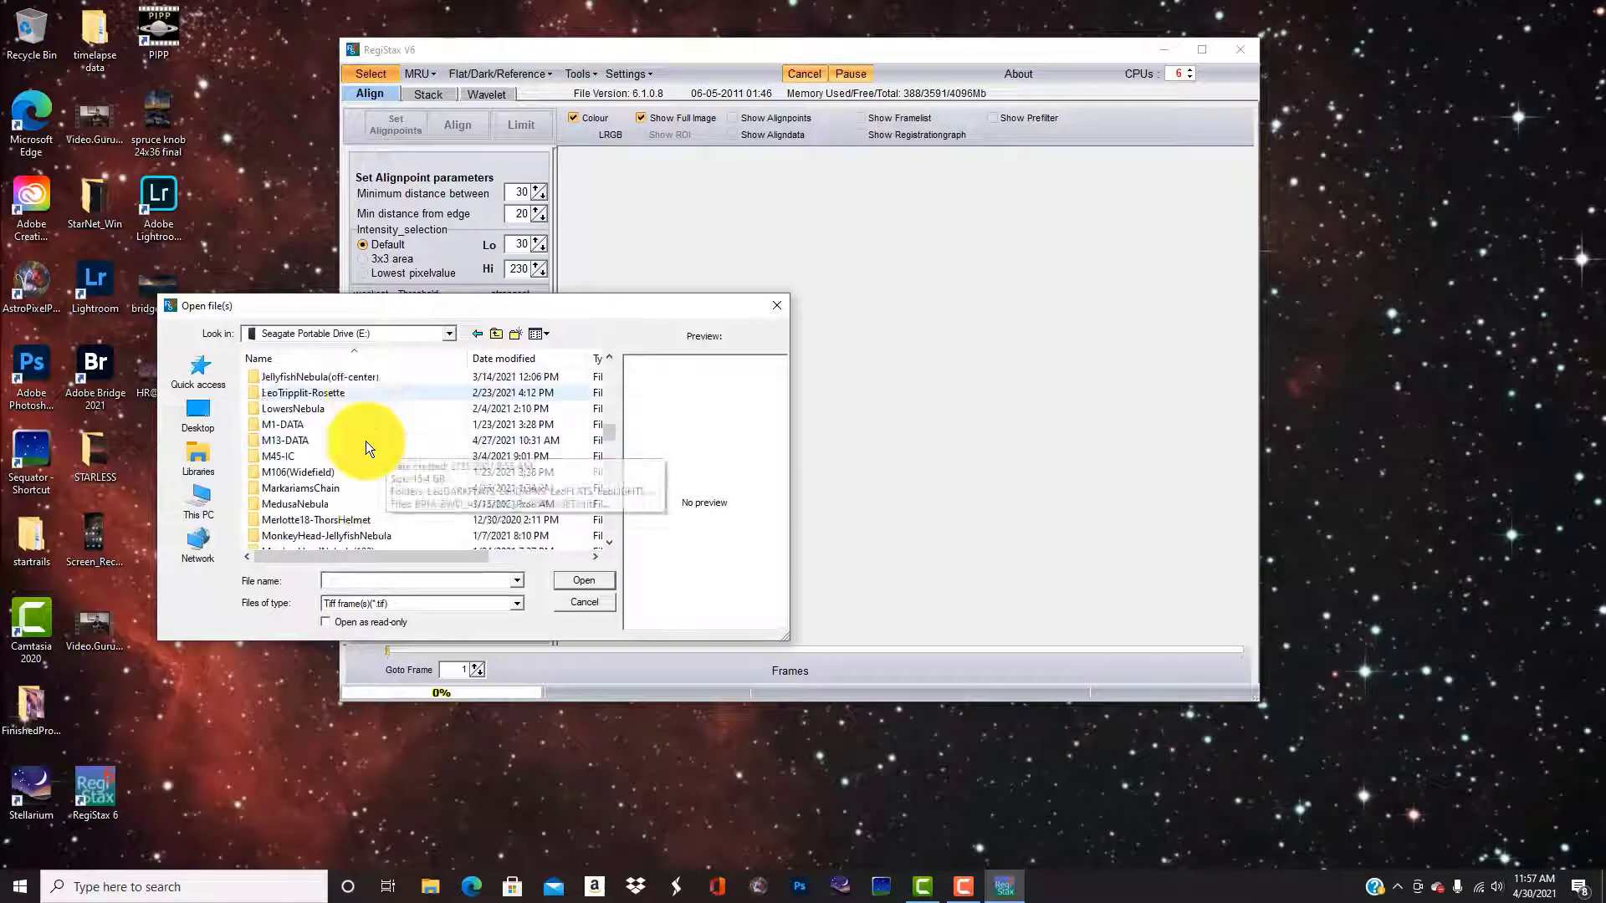
{"action": "scroll", "coordinate": [365, 440], "scroll_direction": "down", "scroll_amount": 2}
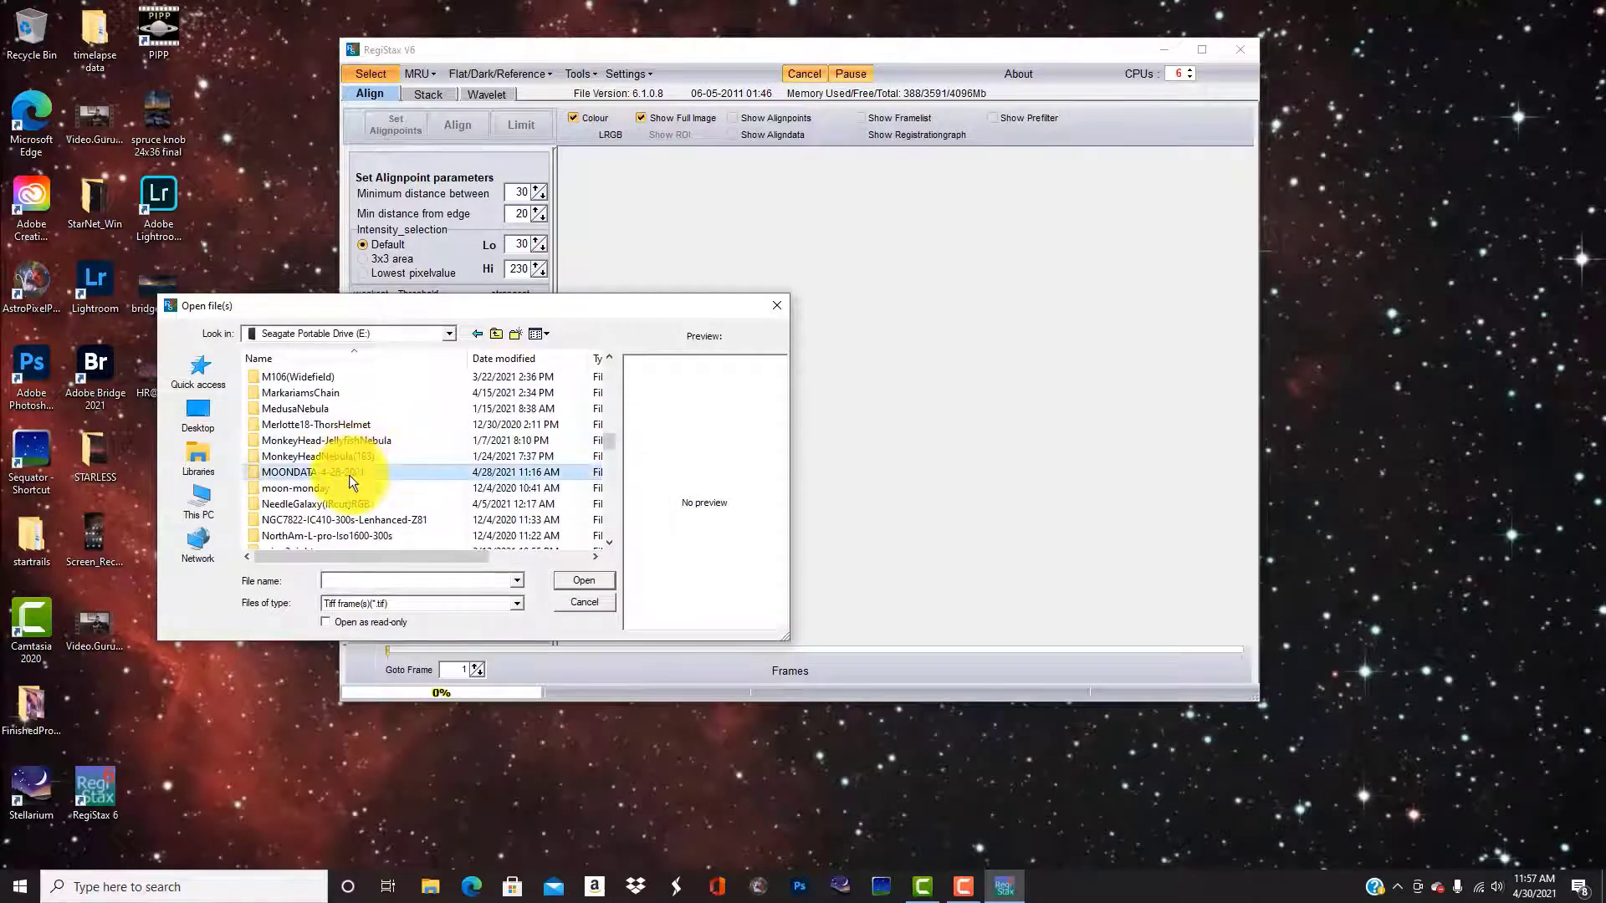
{"action": "double_click", "coordinate": [324, 474]}
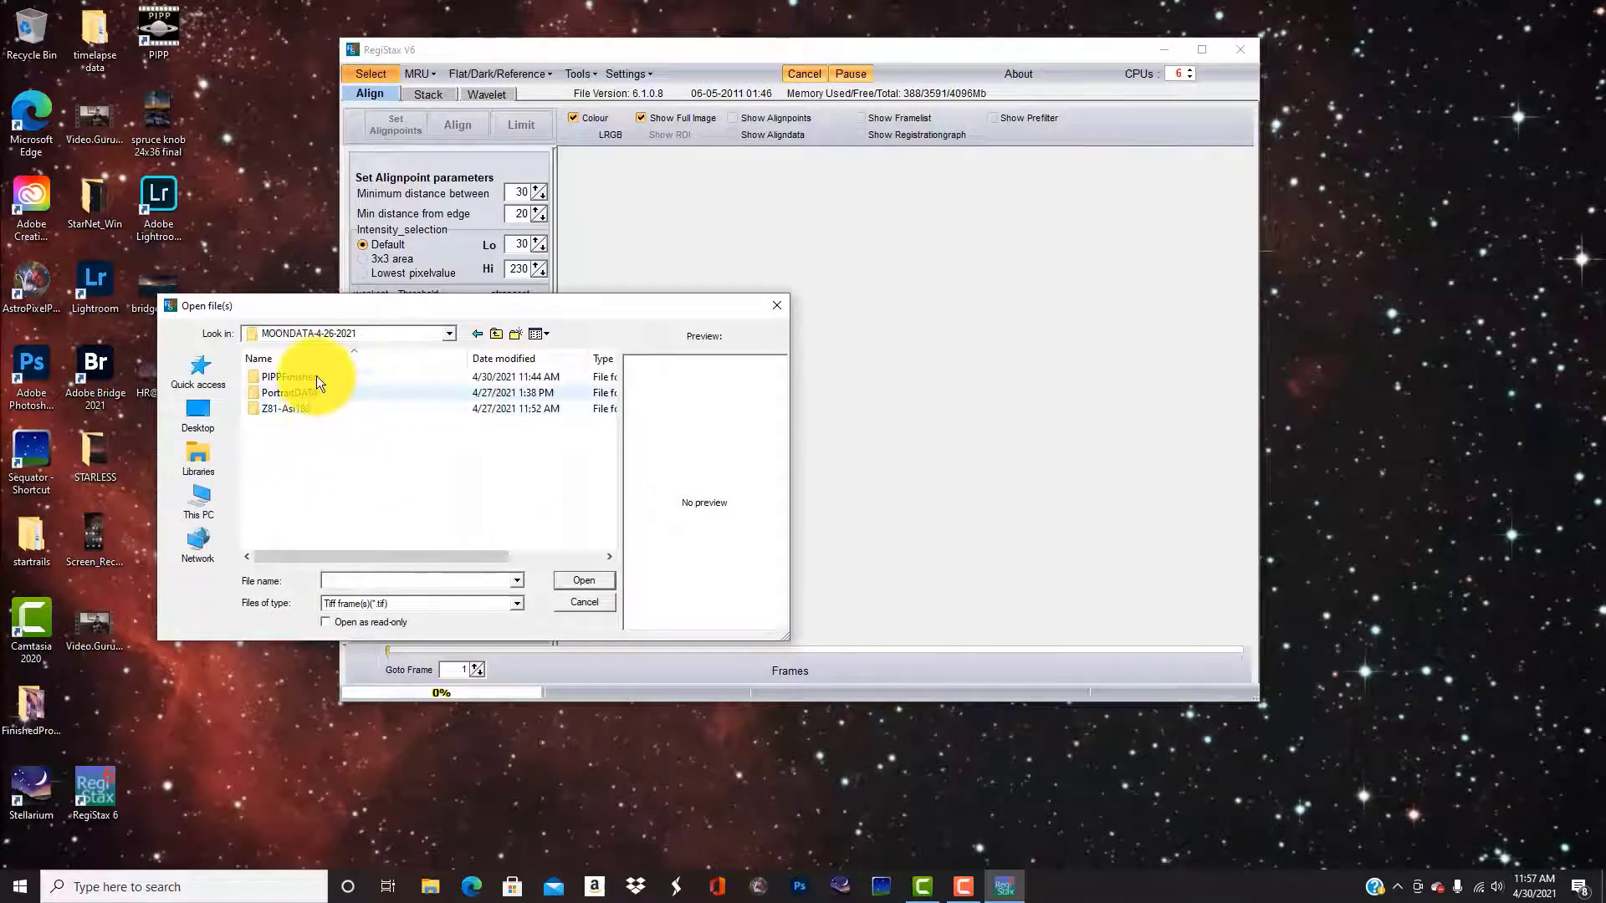
{"action": "double_click", "coordinate": [316, 377]}
{"action": "double_click", "coordinate": [363, 380]}
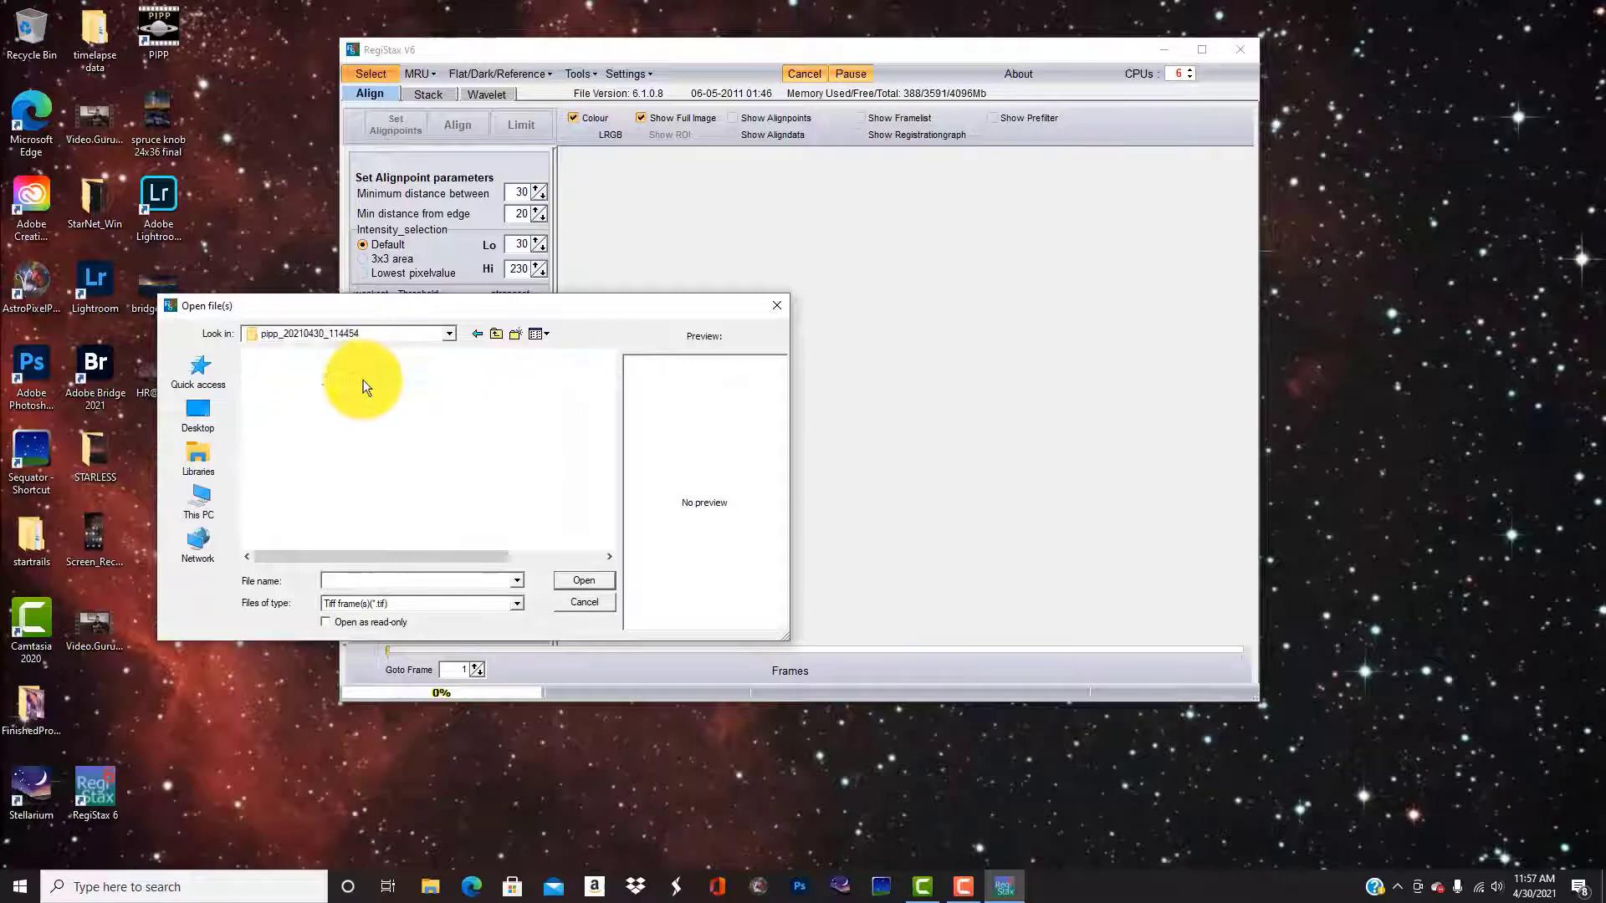
{"action": "double_click", "coordinate": [353, 375]}
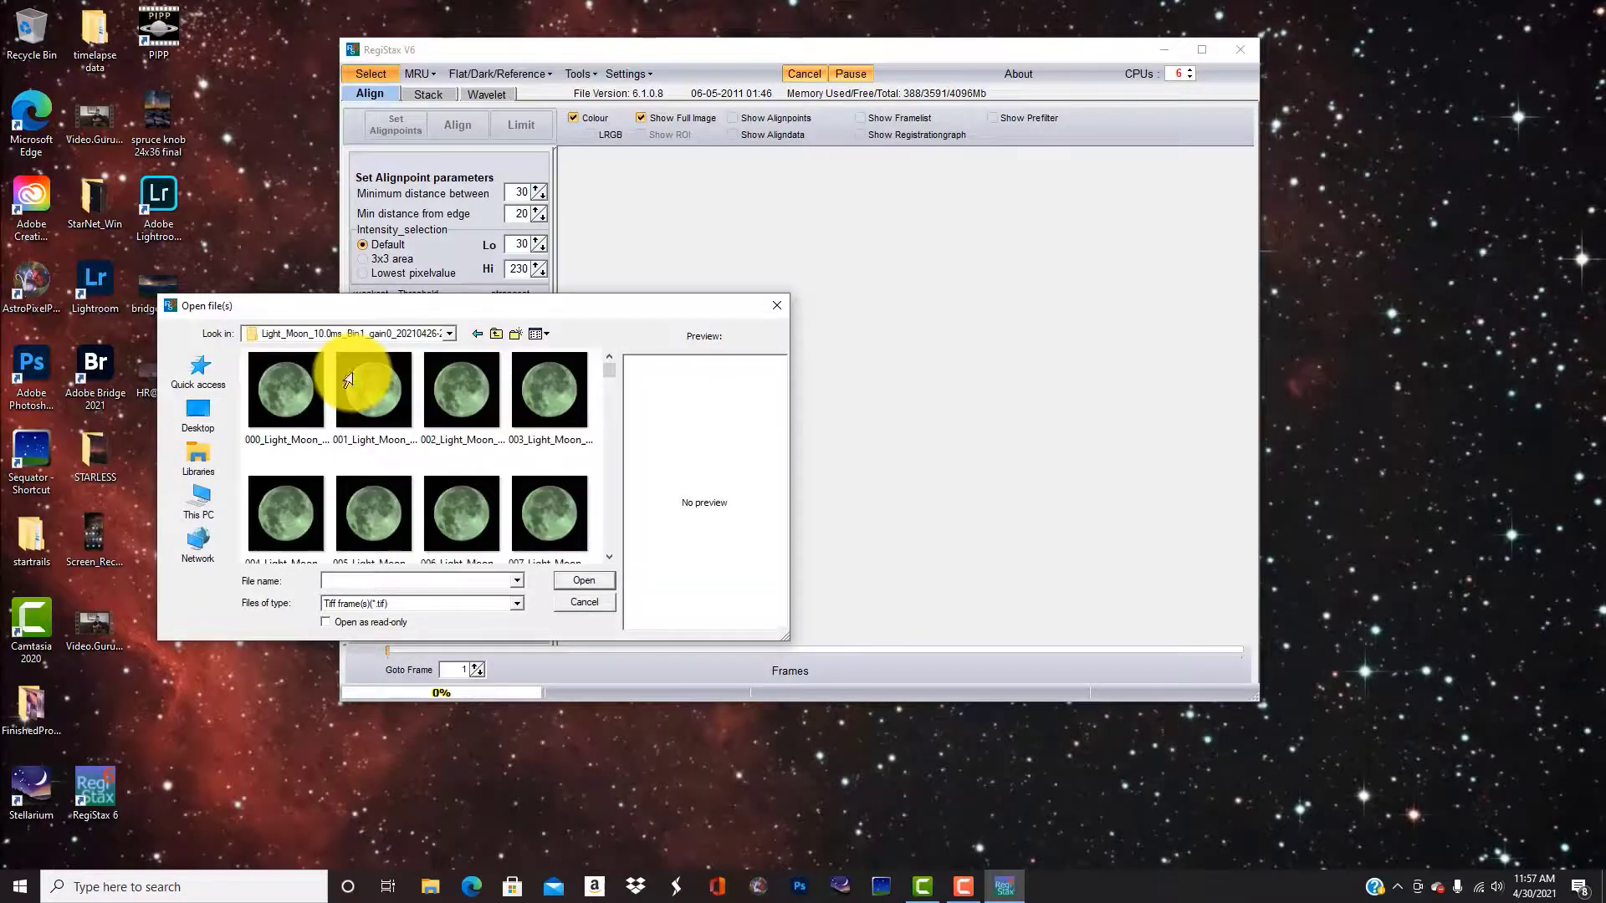
- Load all the TIFF frames from 000 to 299 and accept stretching of their intensity levels
{"action": "left_click", "coordinate": [283, 388]}
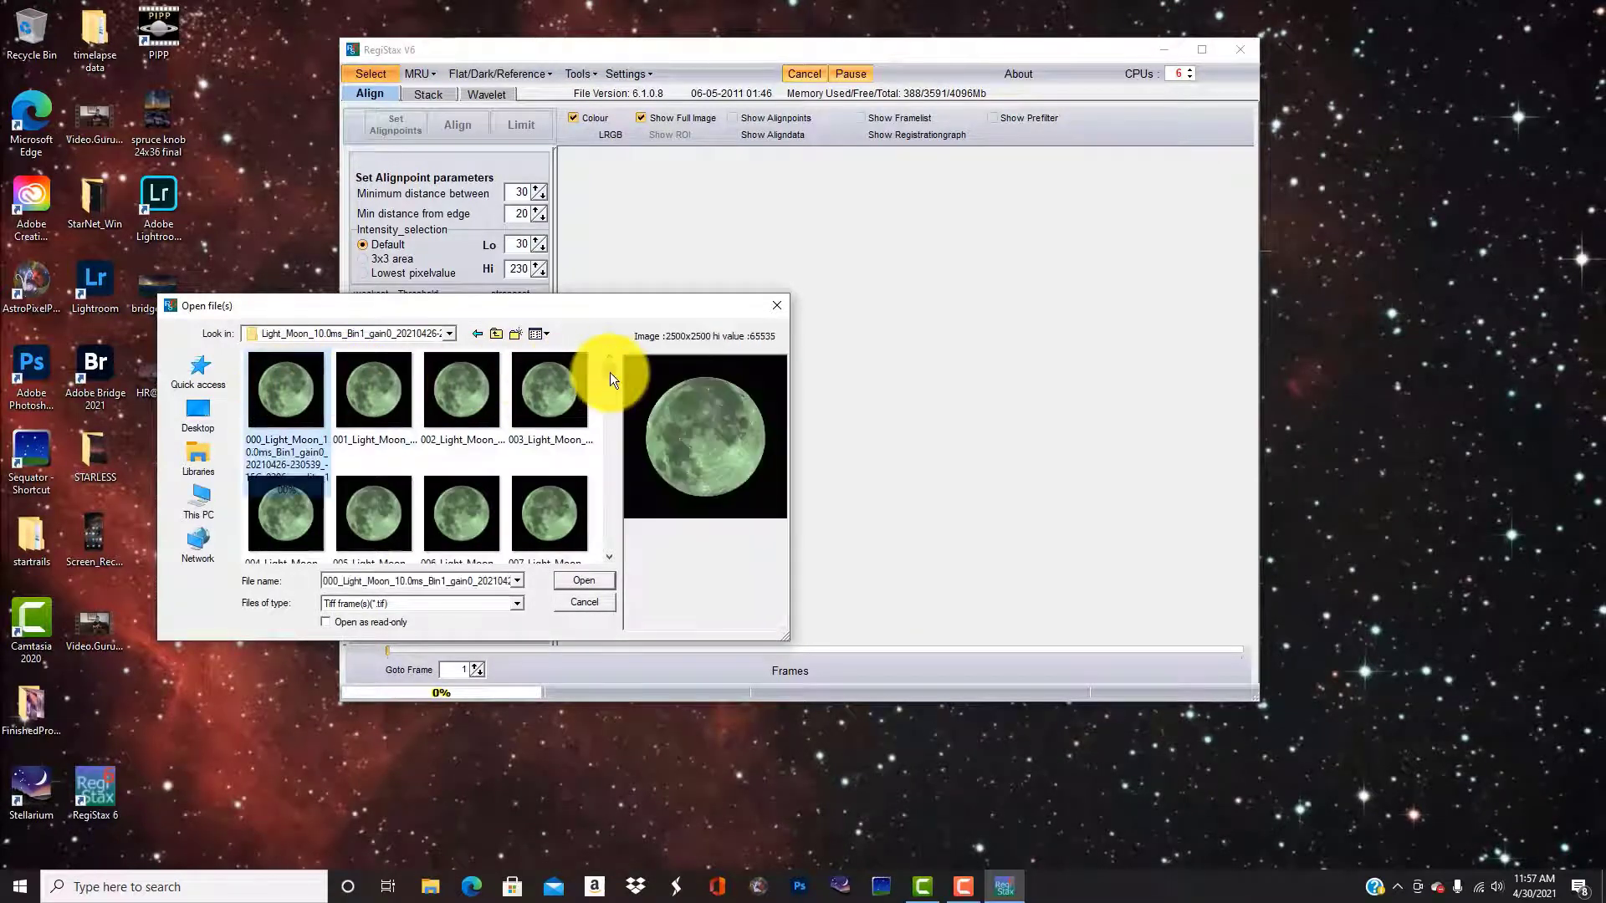
{"action": "left_click_drag", "start_coordinate": [609, 373], "coordinate": [607, 567]}
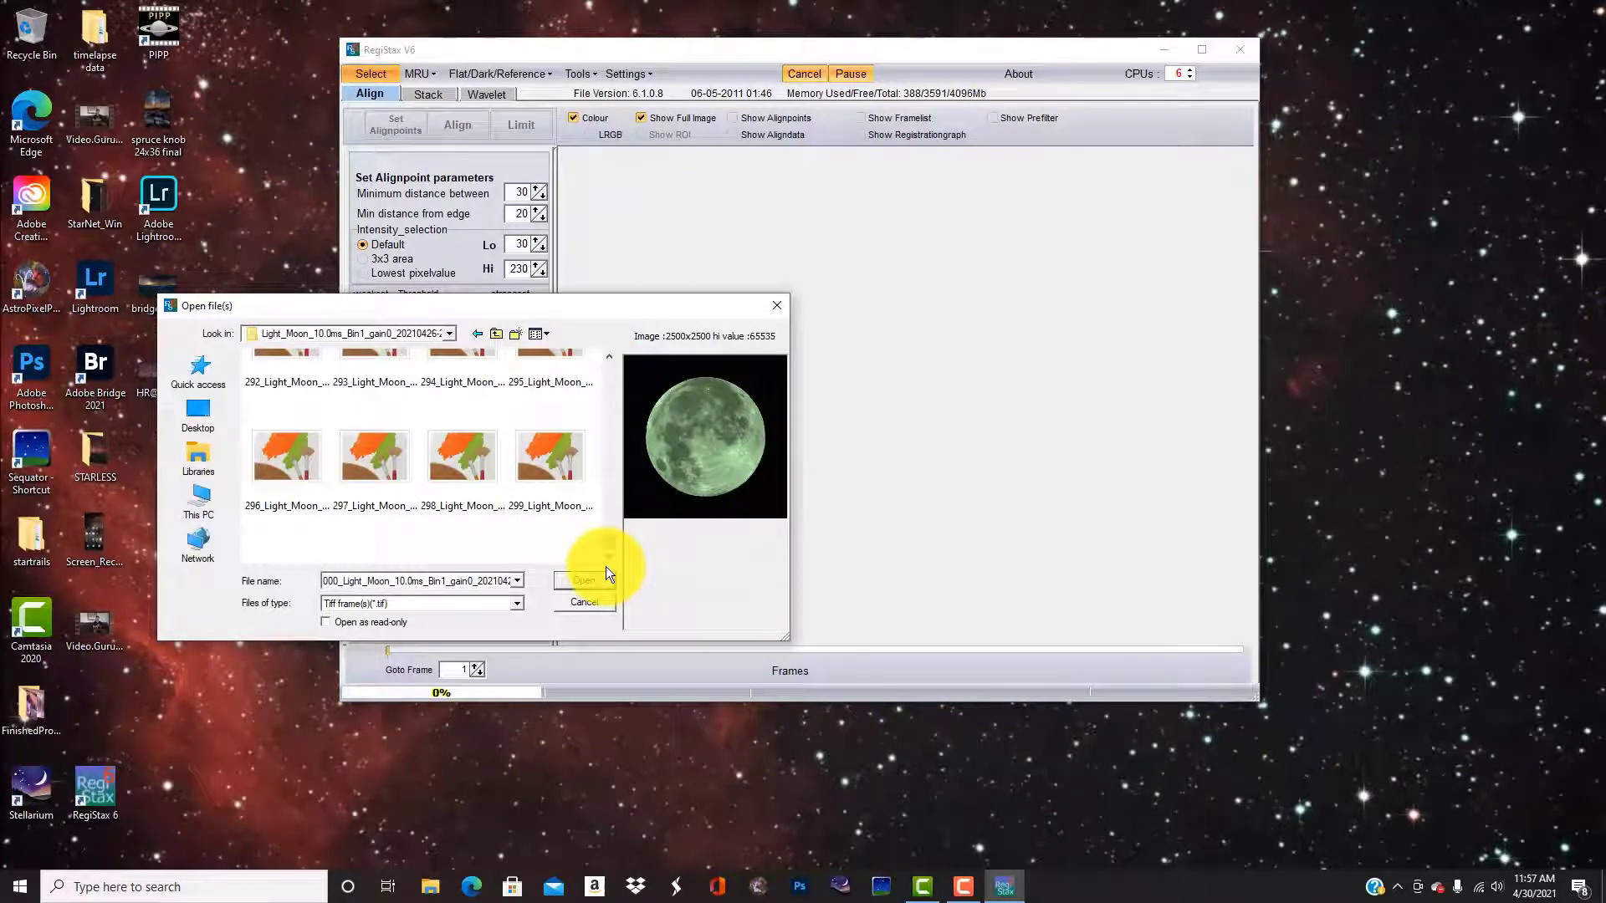
{"action": "left_click", "coordinate": [574, 489], "text": "shift"}
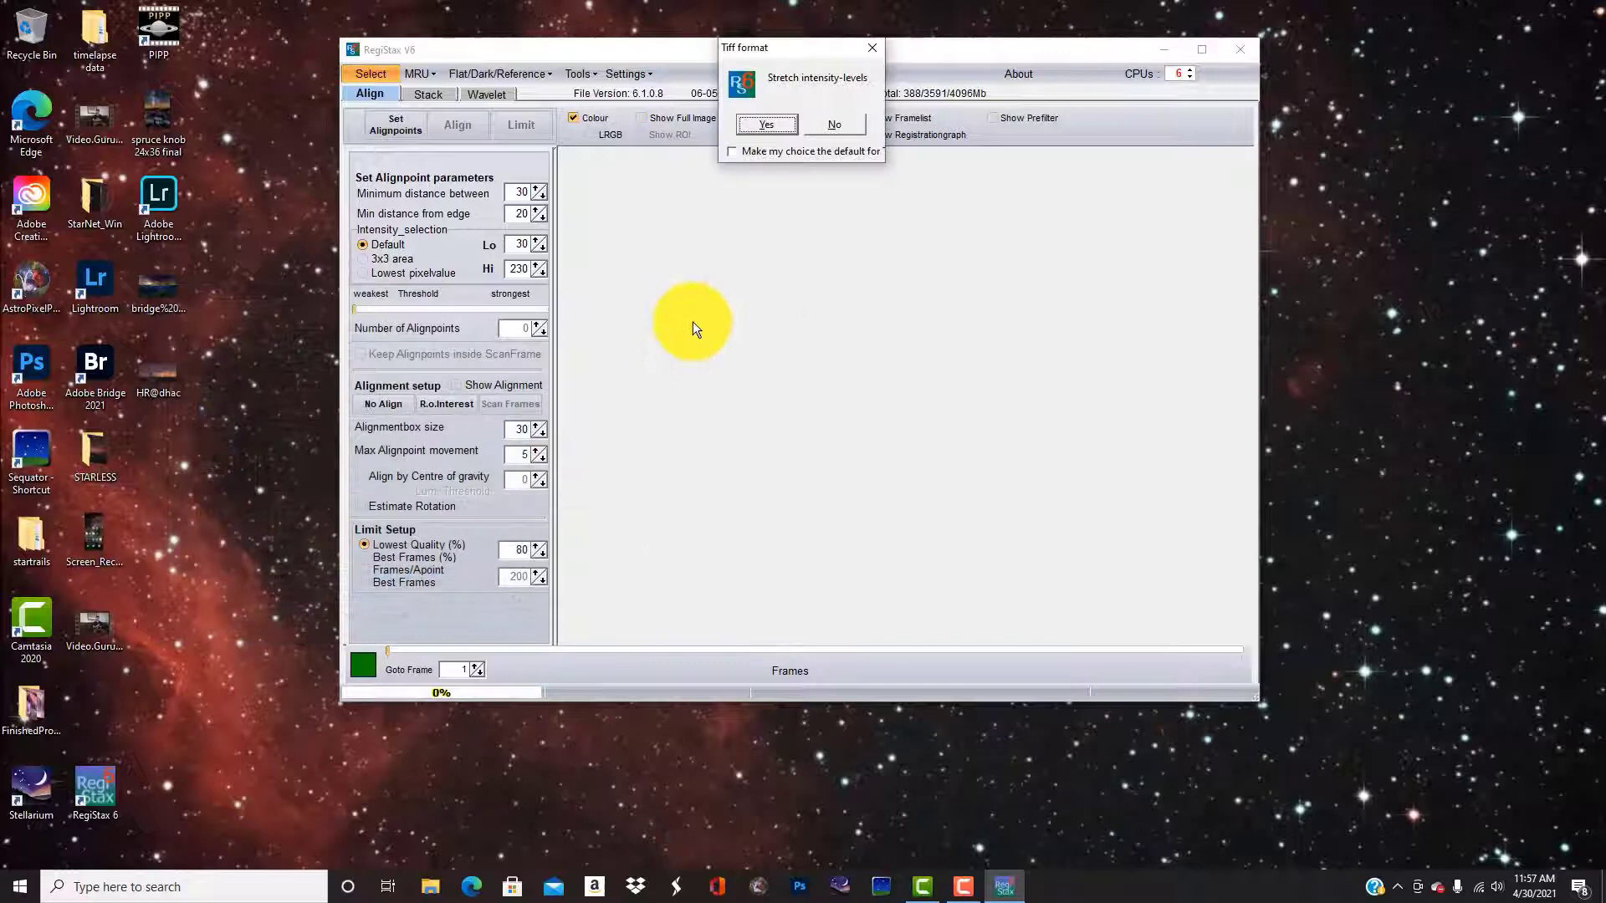
{"action": "left_click", "coordinate": [766, 124]}
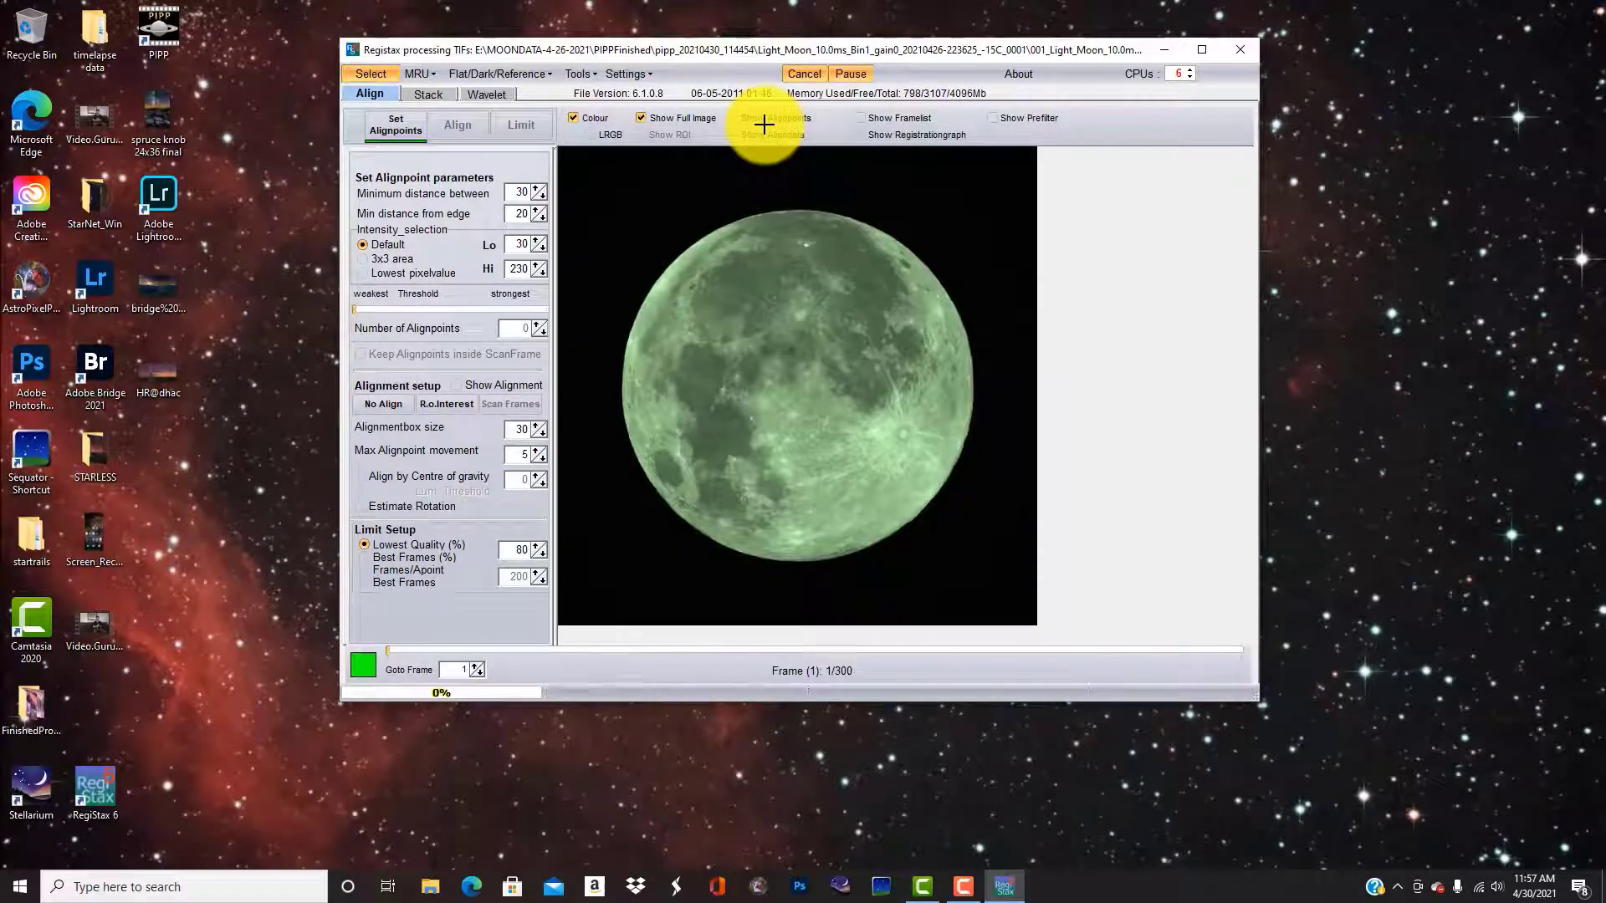
- Turn off the full-image display, and place and remove a trial alignpoint in the black sky beside the moon
{"action": "left_click", "coordinate": [640, 118]}
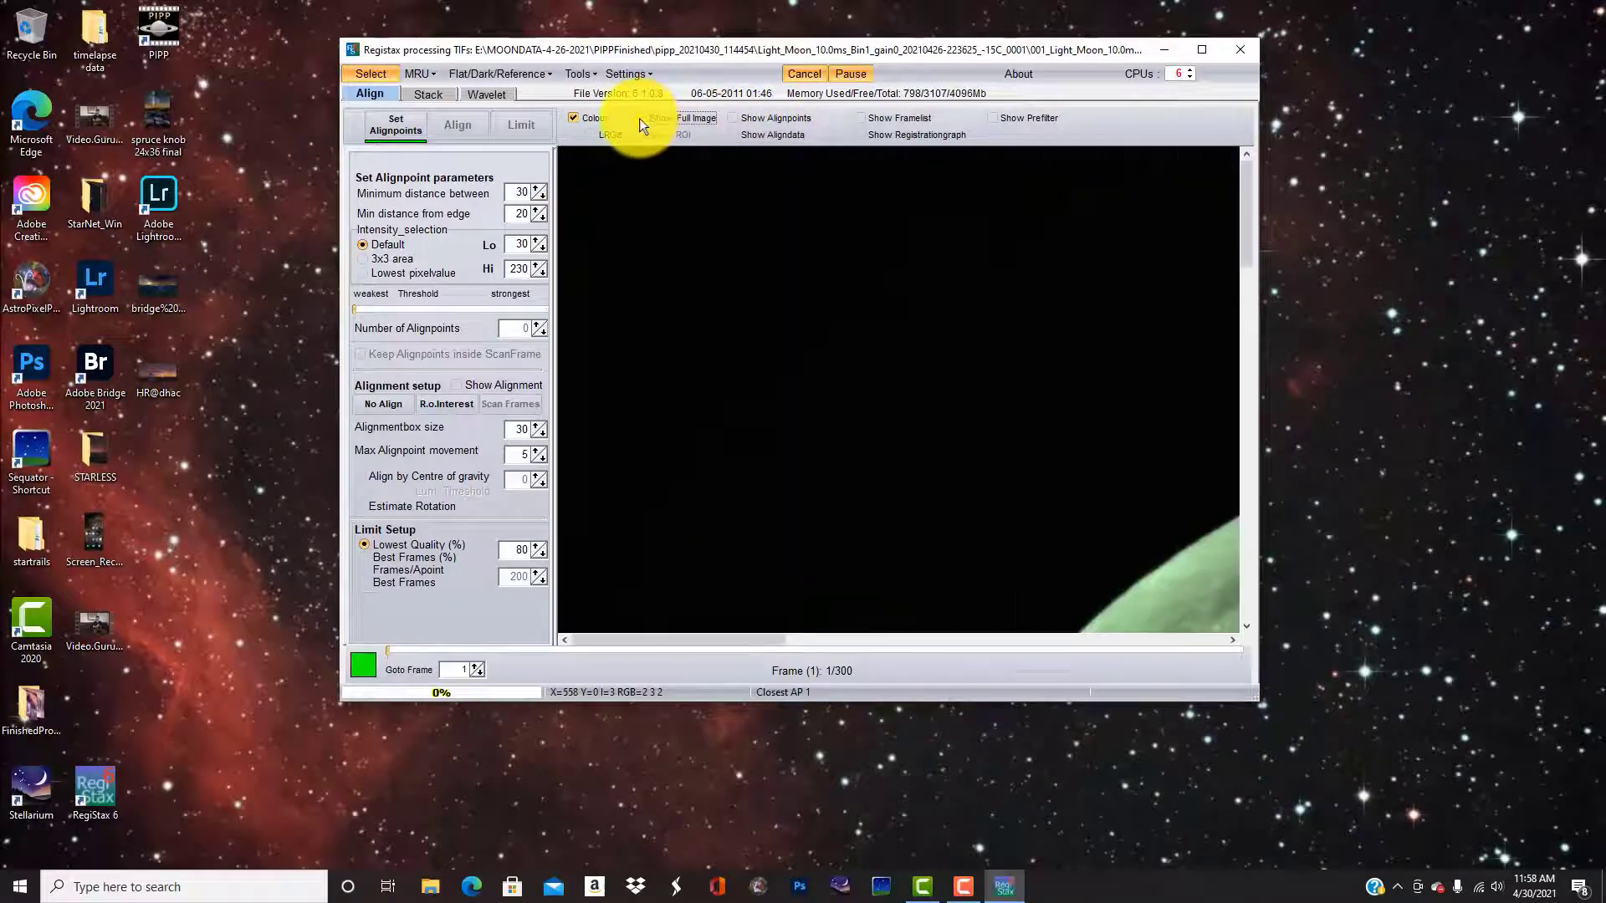
{"action": "left_click", "coordinate": [1074, 539]}
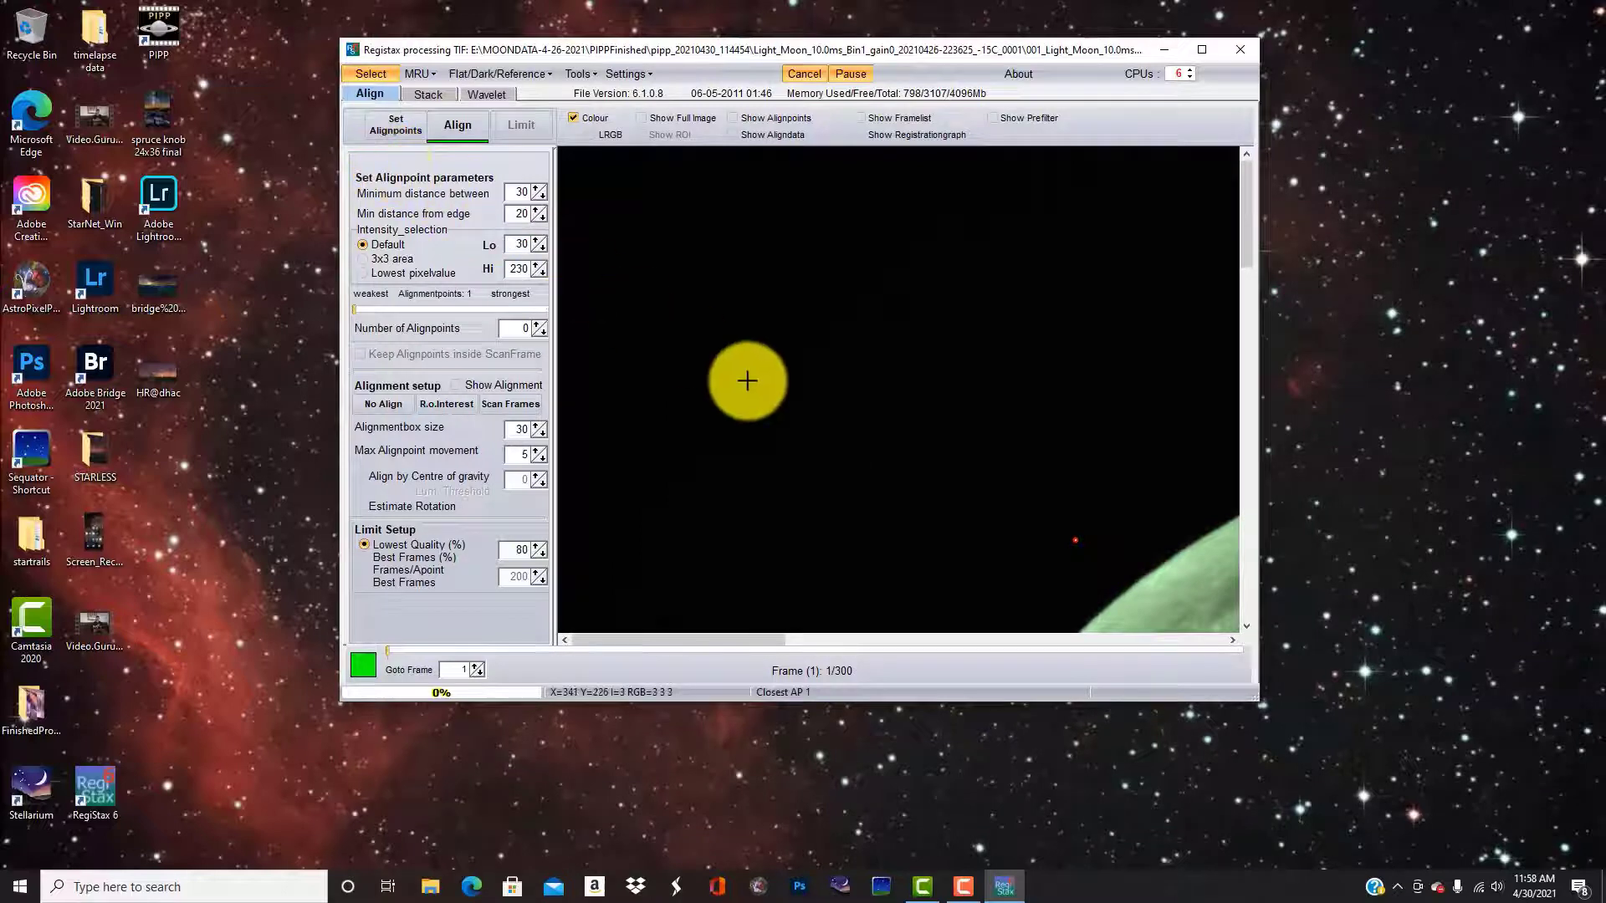
{"action": "right_click", "coordinate": [1040, 565]}
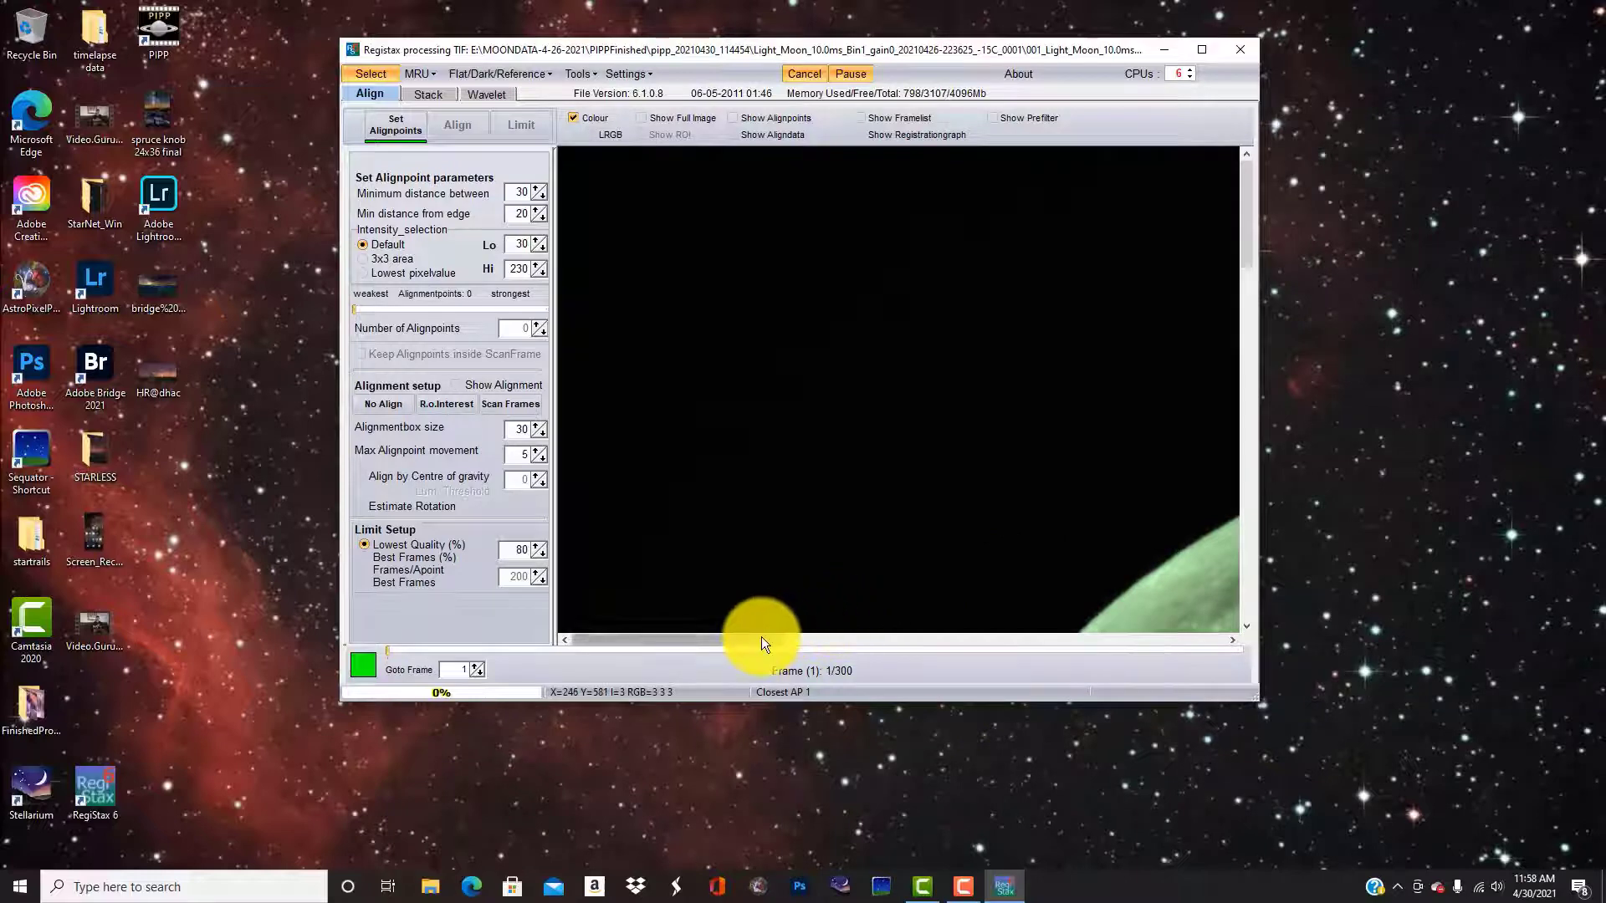
{"action": "left_click_drag", "start_coordinate": [761, 639], "coordinate": [927, 640]}
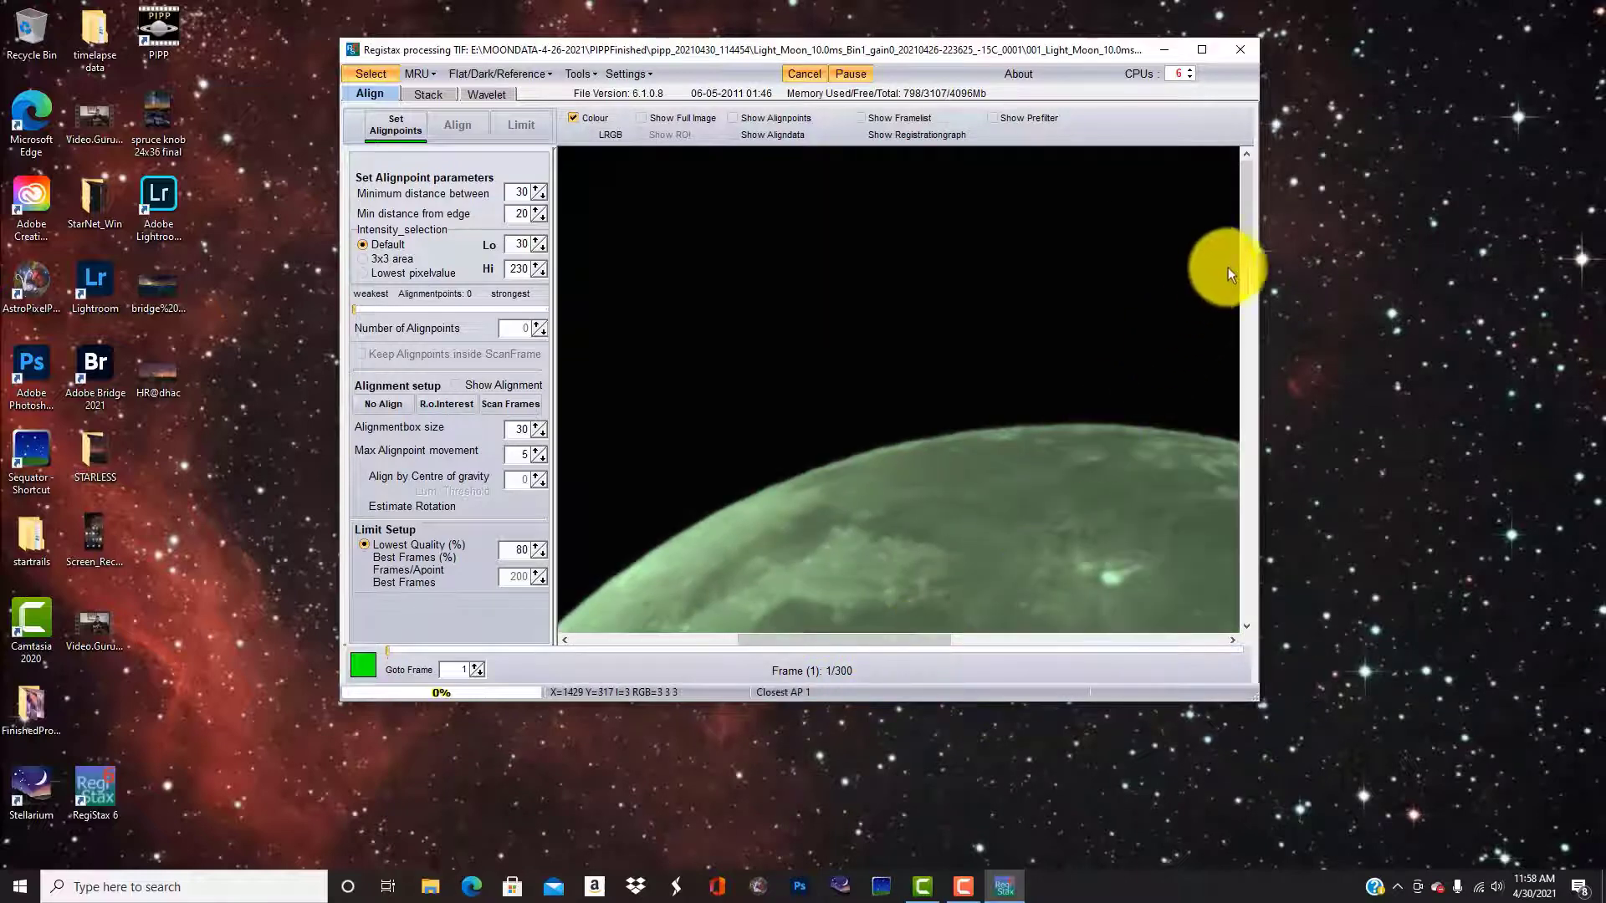
- Display the full moon image and set the Lowest Quality limit to 95%
{"action": "mouse_move", "coordinate": [1247, 241]}
{"action": "left_mouse_down"}
{"action": "mouse_move", "coordinate": [1243, 339]}
{"action": "mouse_move", "coordinate": [1238, 226]}
{"action": "left_mouse_up"}
{"action": "left_click", "coordinate": [641, 116]}
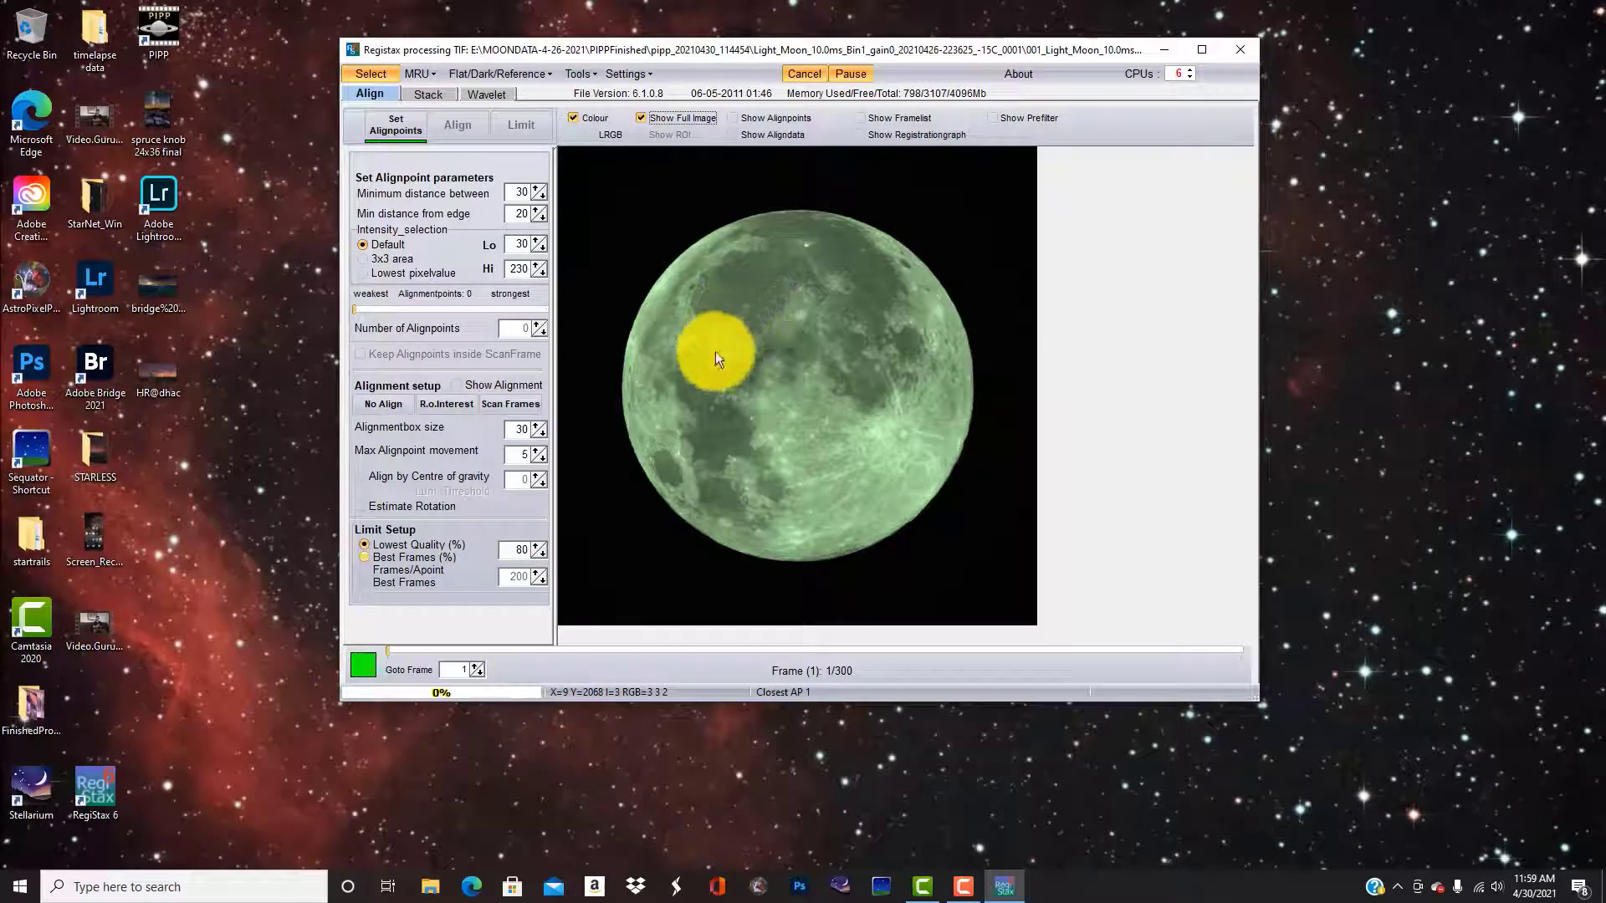
{"action": "left_click", "coordinate": [537, 546]}
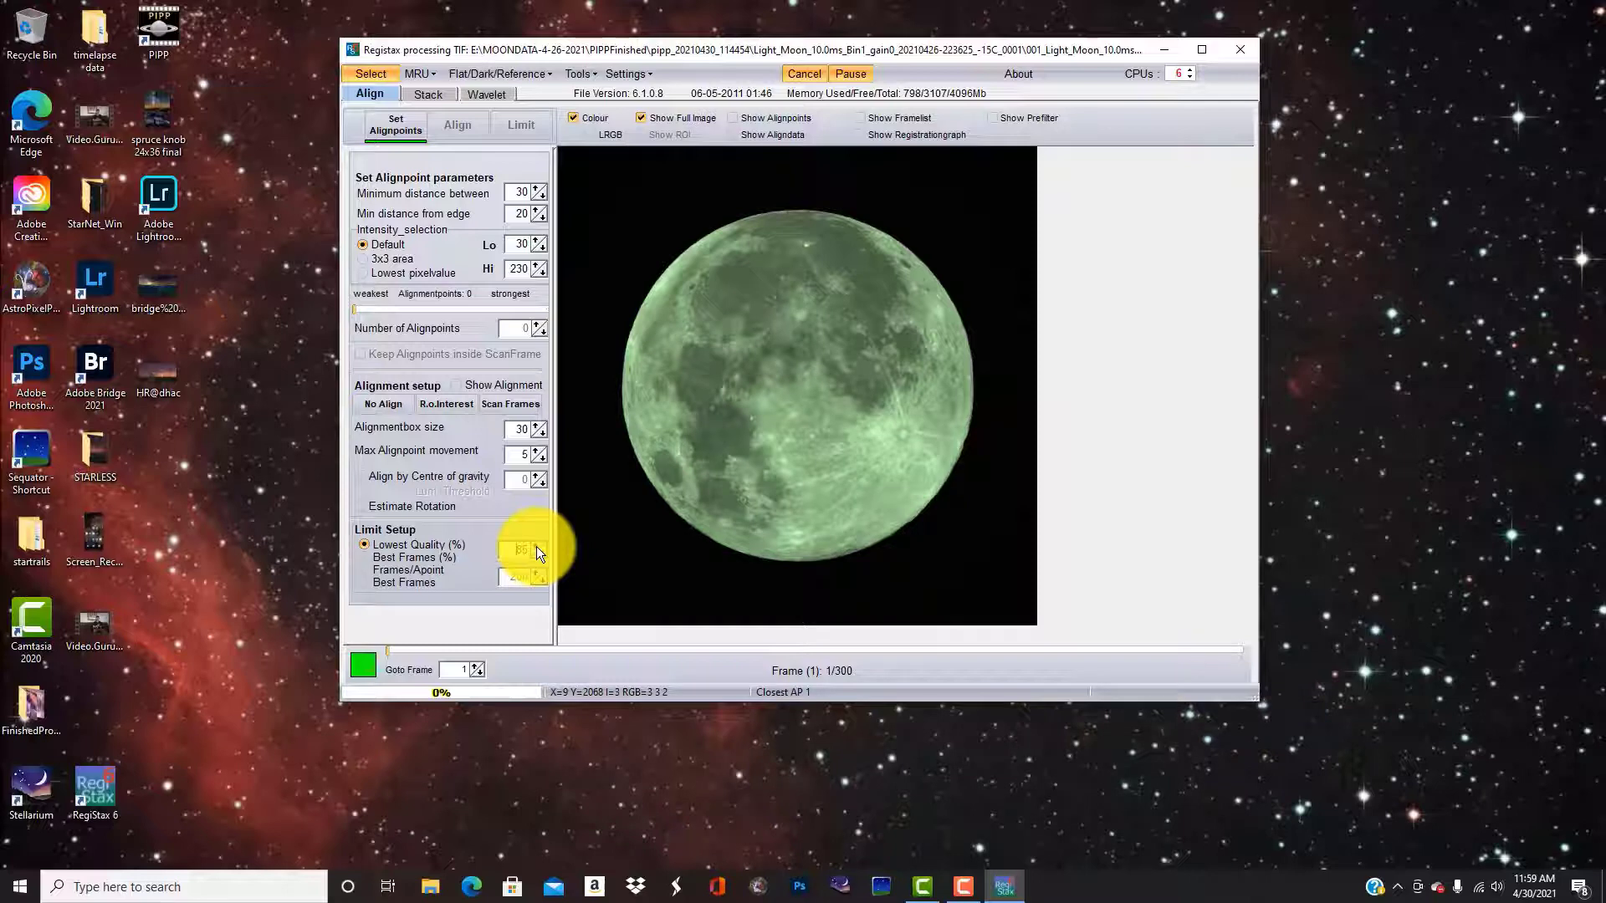
{"action": "left_click", "coordinate": [536, 545]}
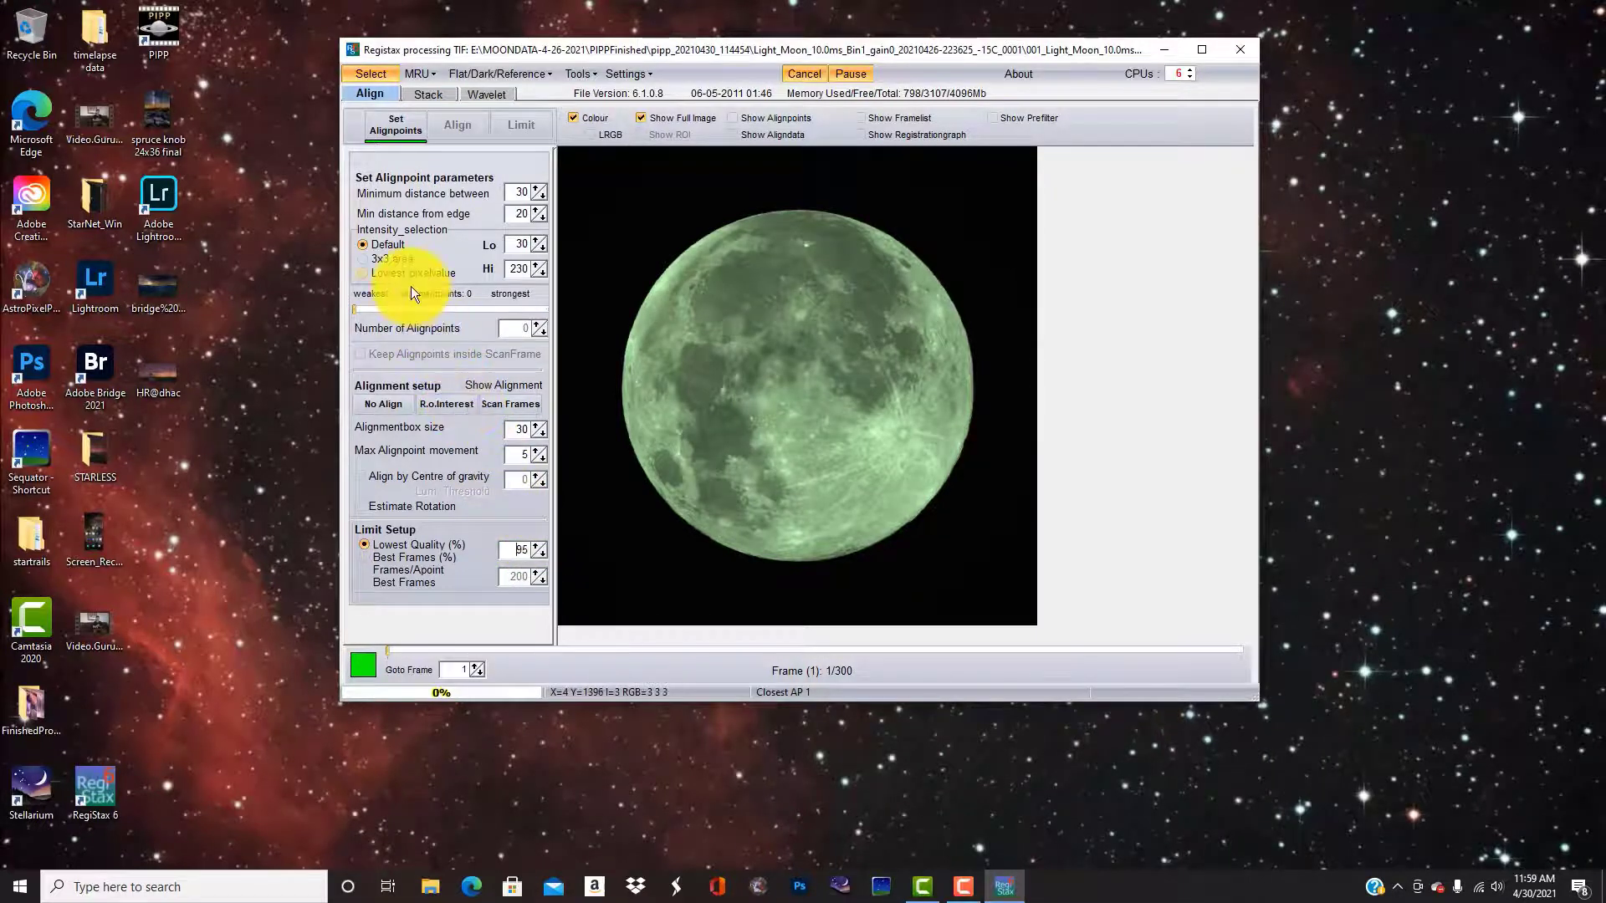
- Generate alignpoints automatically across the moon, inspect their placement near its upper edge at full scale, and return to the full-image display
{"action": "left_click", "coordinate": [398, 124]}
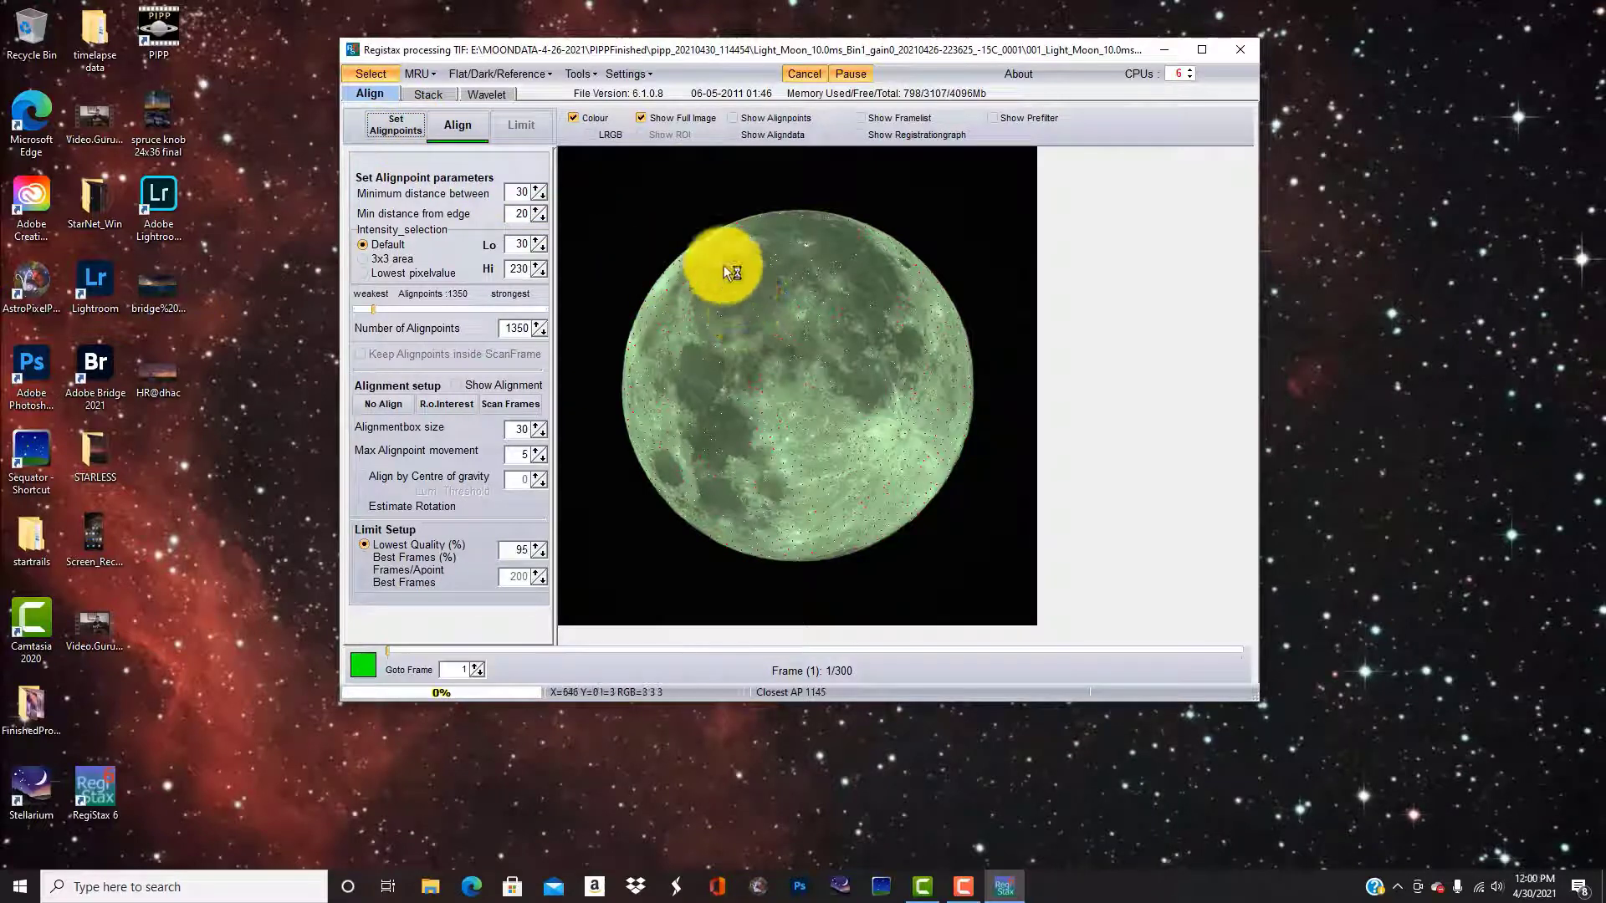
{"action": "left_click", "coordinate": [640, 118]}
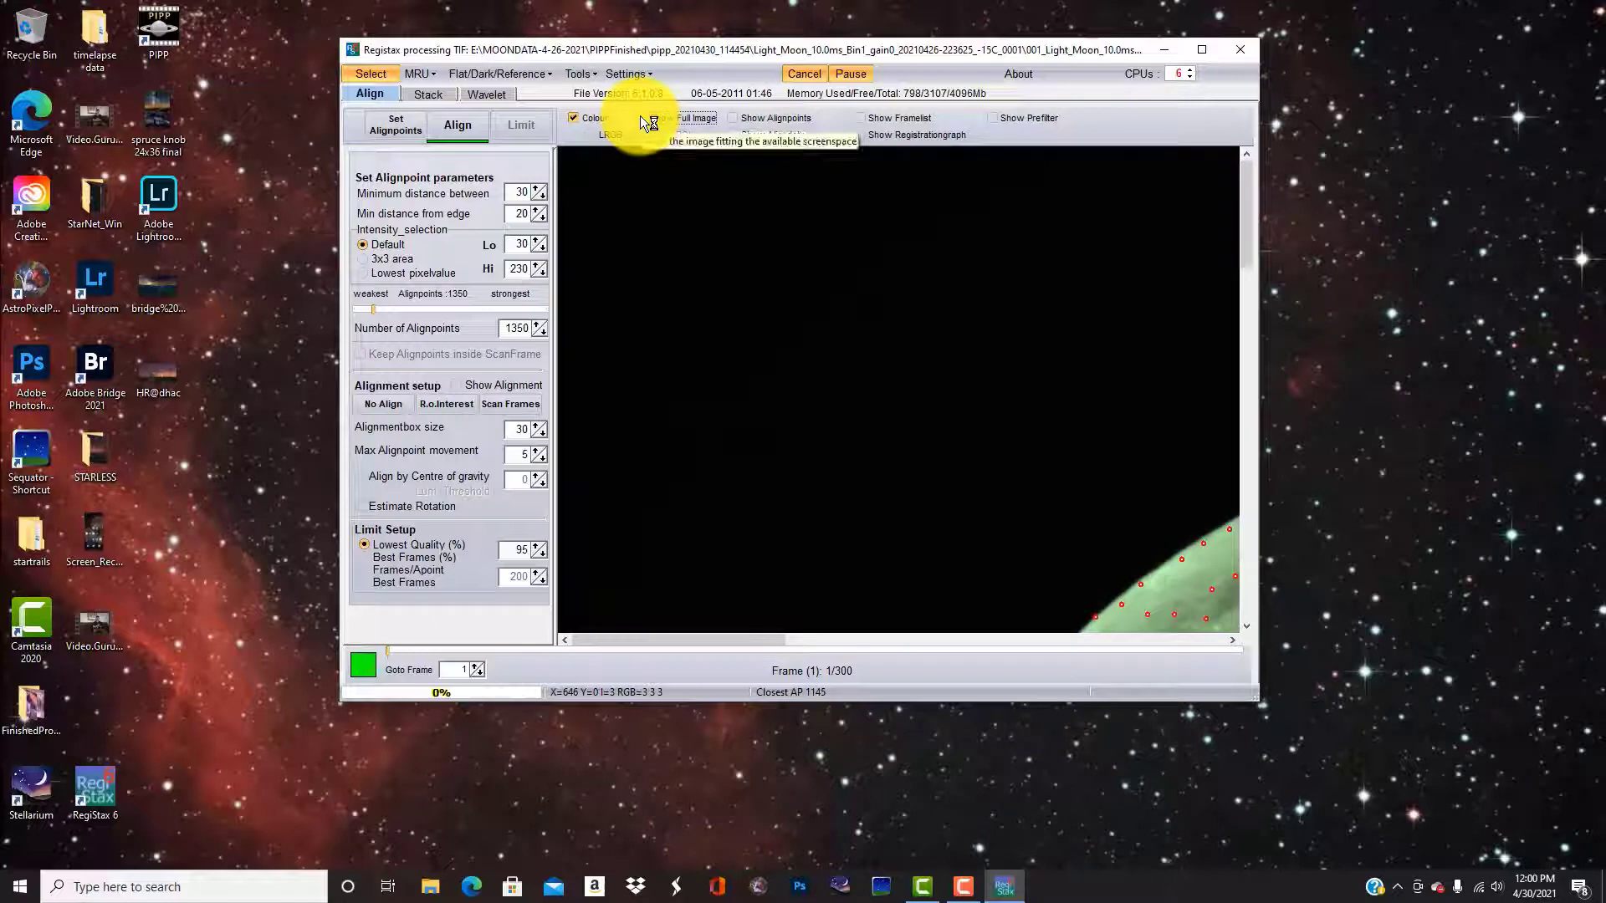
{"action": "left_click_drag", "start_coordinate": [790, 640], "coordinate": [990, 642]}
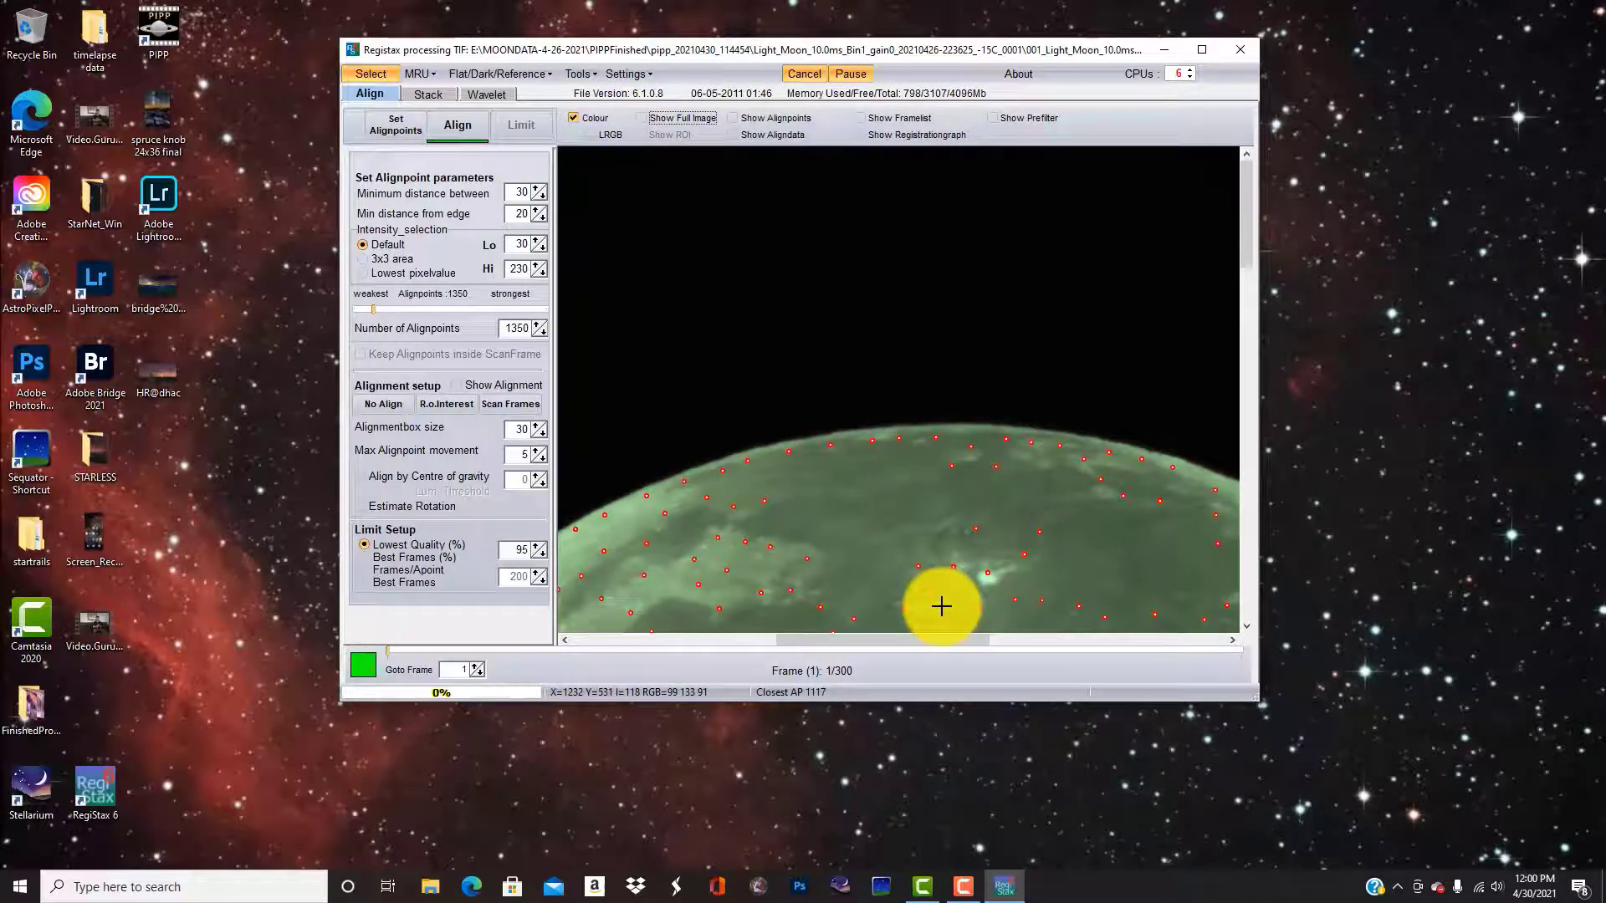
{"action": "mouse_move", "coordinate": [1247, 242]}
{"action": "left_mouse_down"}
{"action": "mouse_move", "coordinate": [1244, 346]}
{"action": "mouse_move", "coordinate": [1234, 250]}
{"action": "left_mouse_up"}
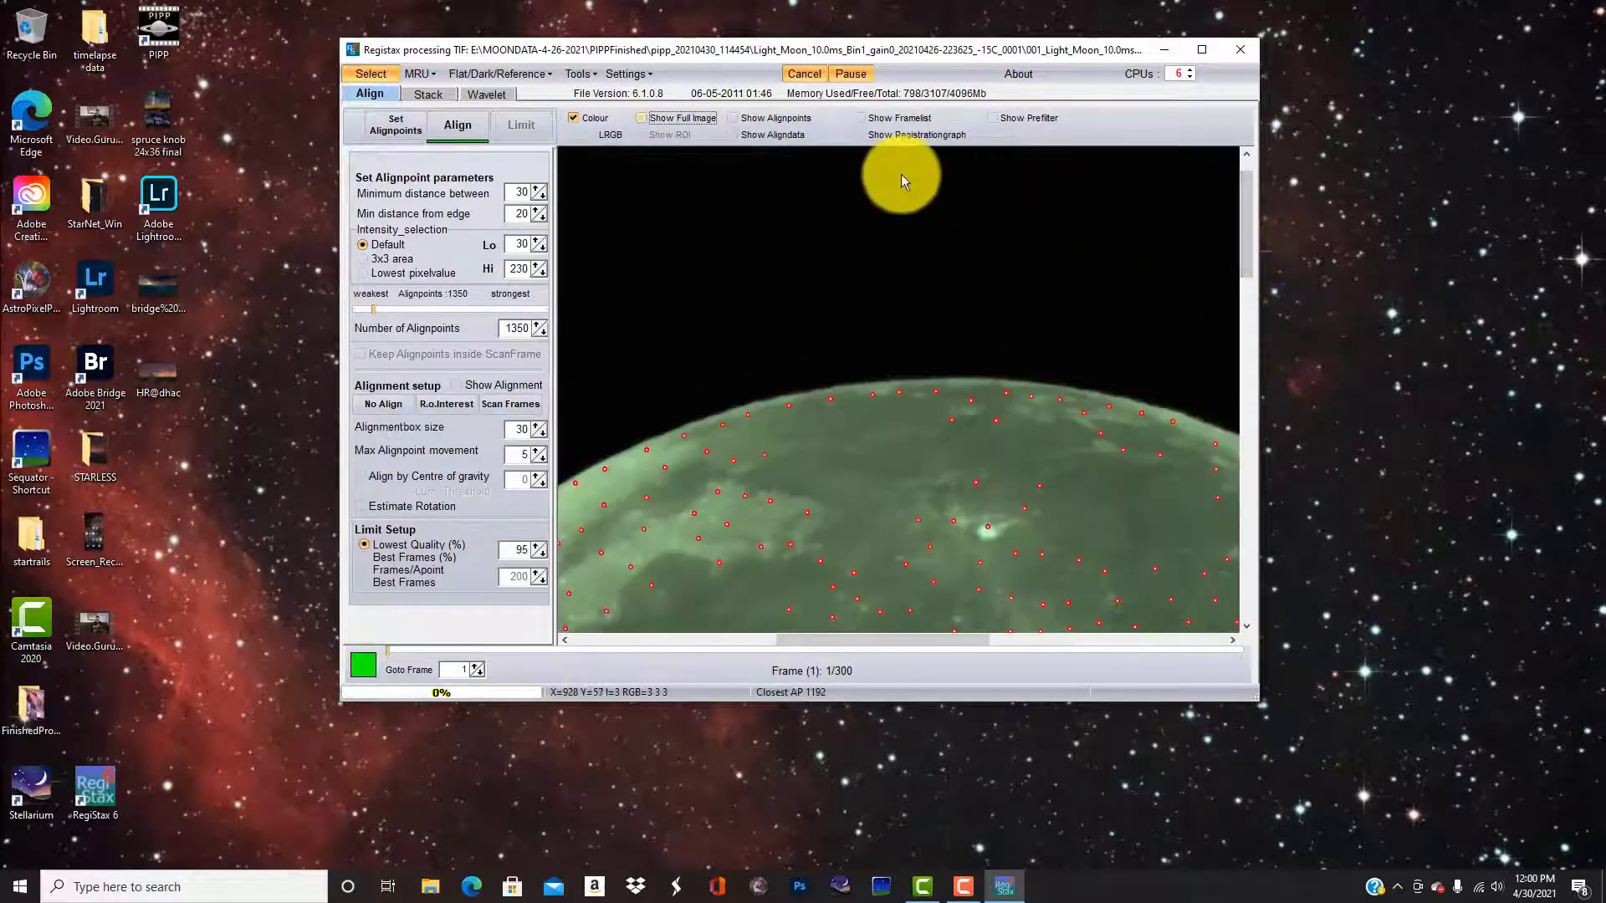
{"action": "left_click", "coordinate": [641, 117]}
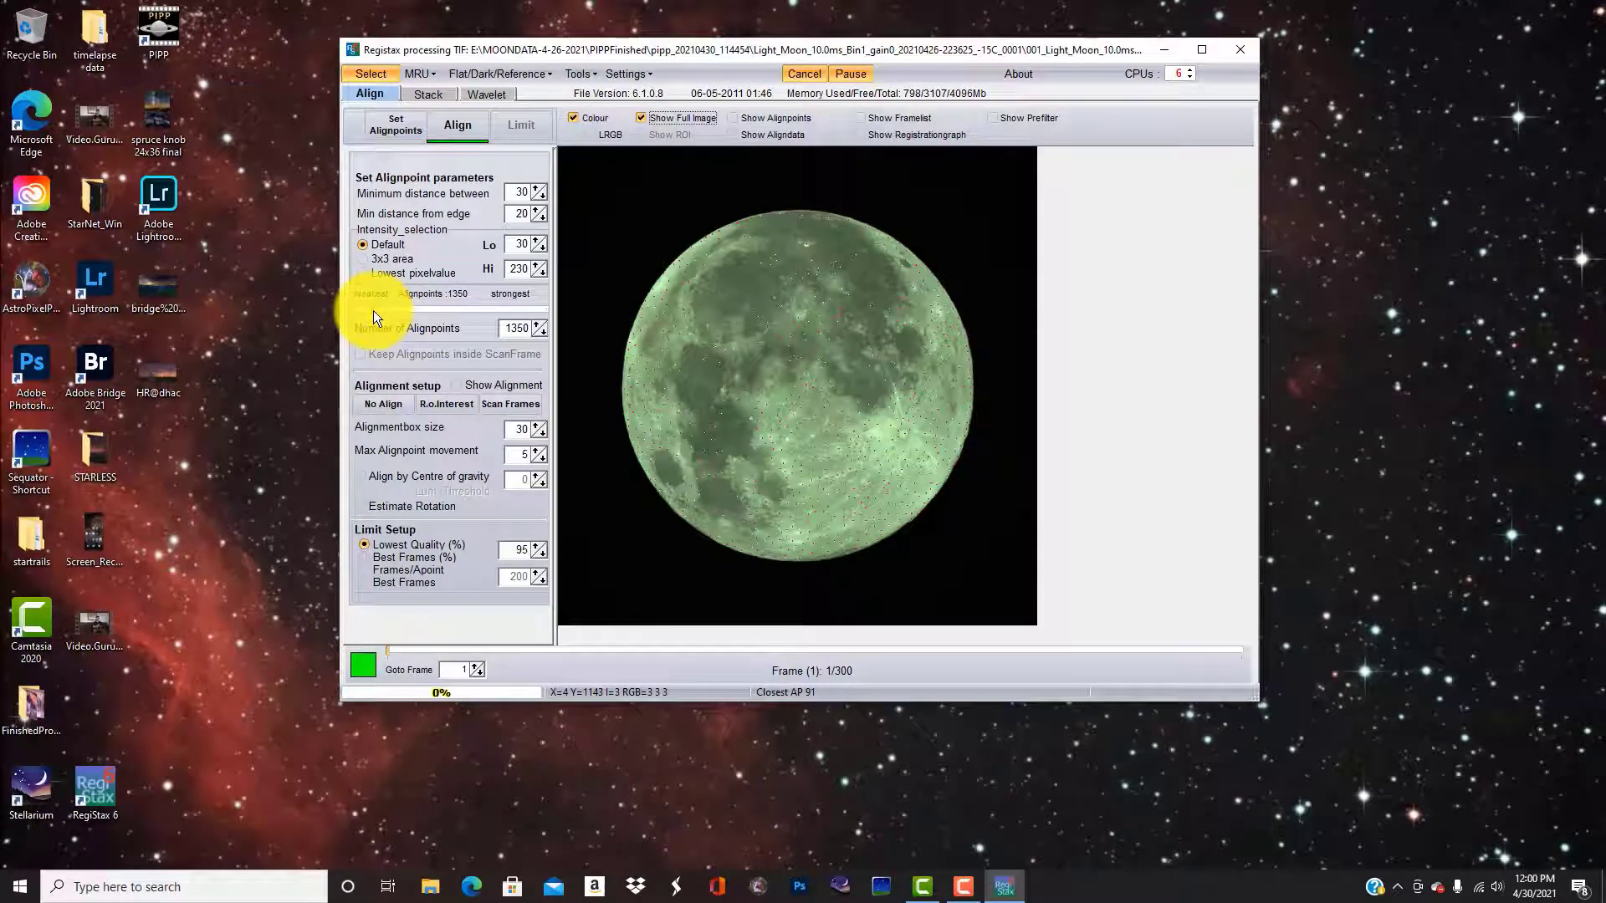
- Reduce the number of alignpoints to 855 using the weakest-to-strongest threshold and align the frames
{"action": "left_click_drag", "start_coordinate": [374, 312], "coordinate": [459, 311]}
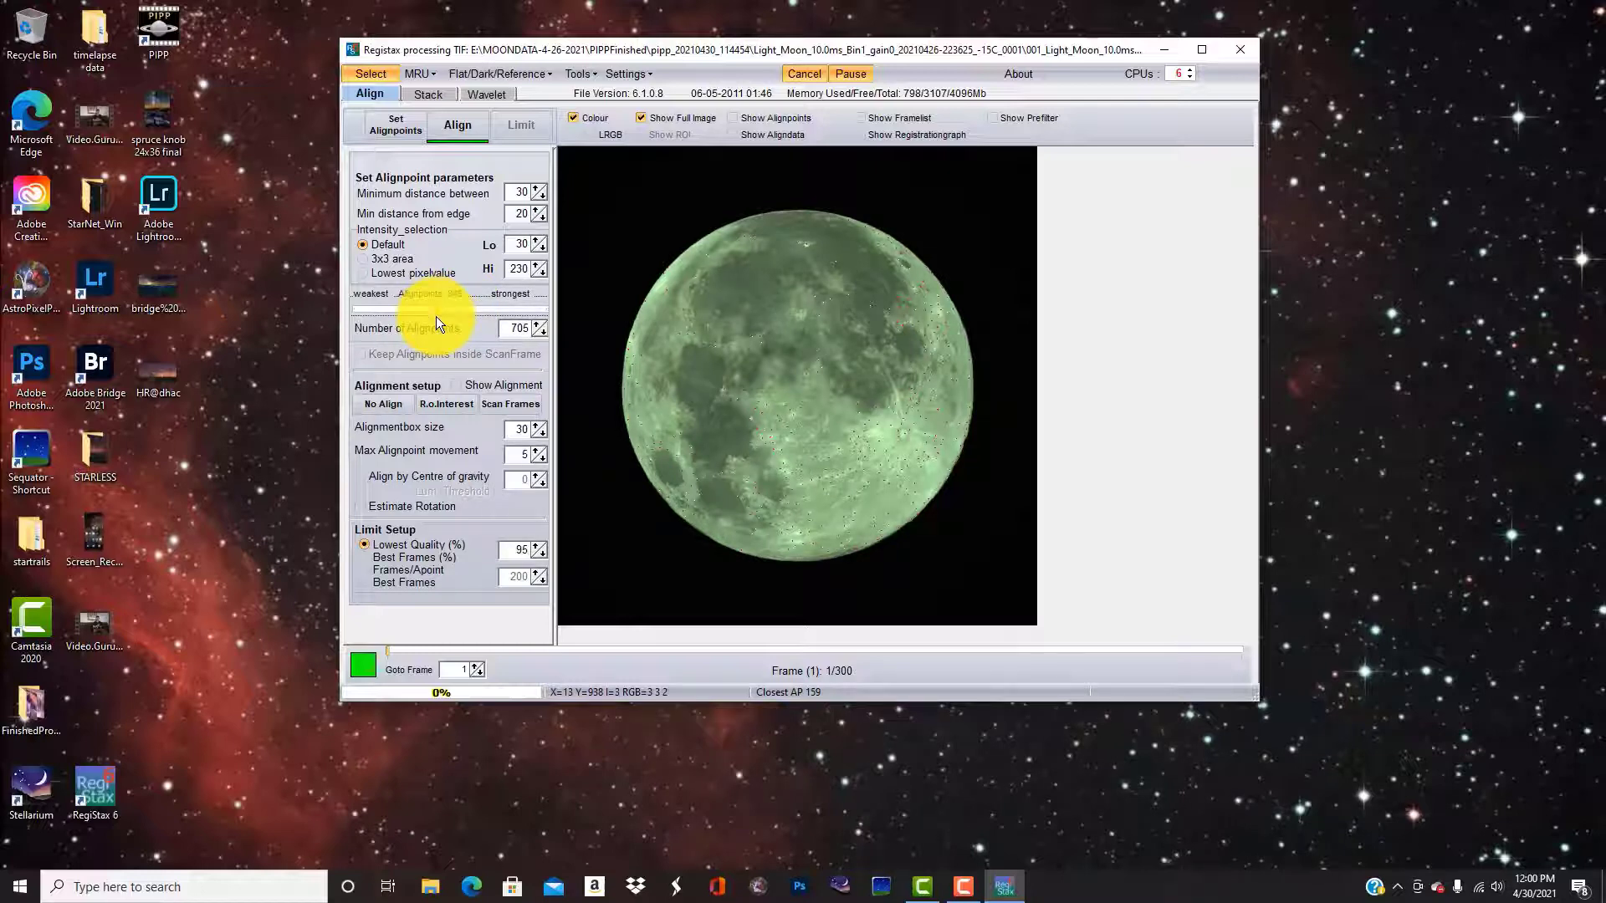
{"action": "left_click_drag", "start_coordinate": [435, 316], "coordinate": [439, 319]}
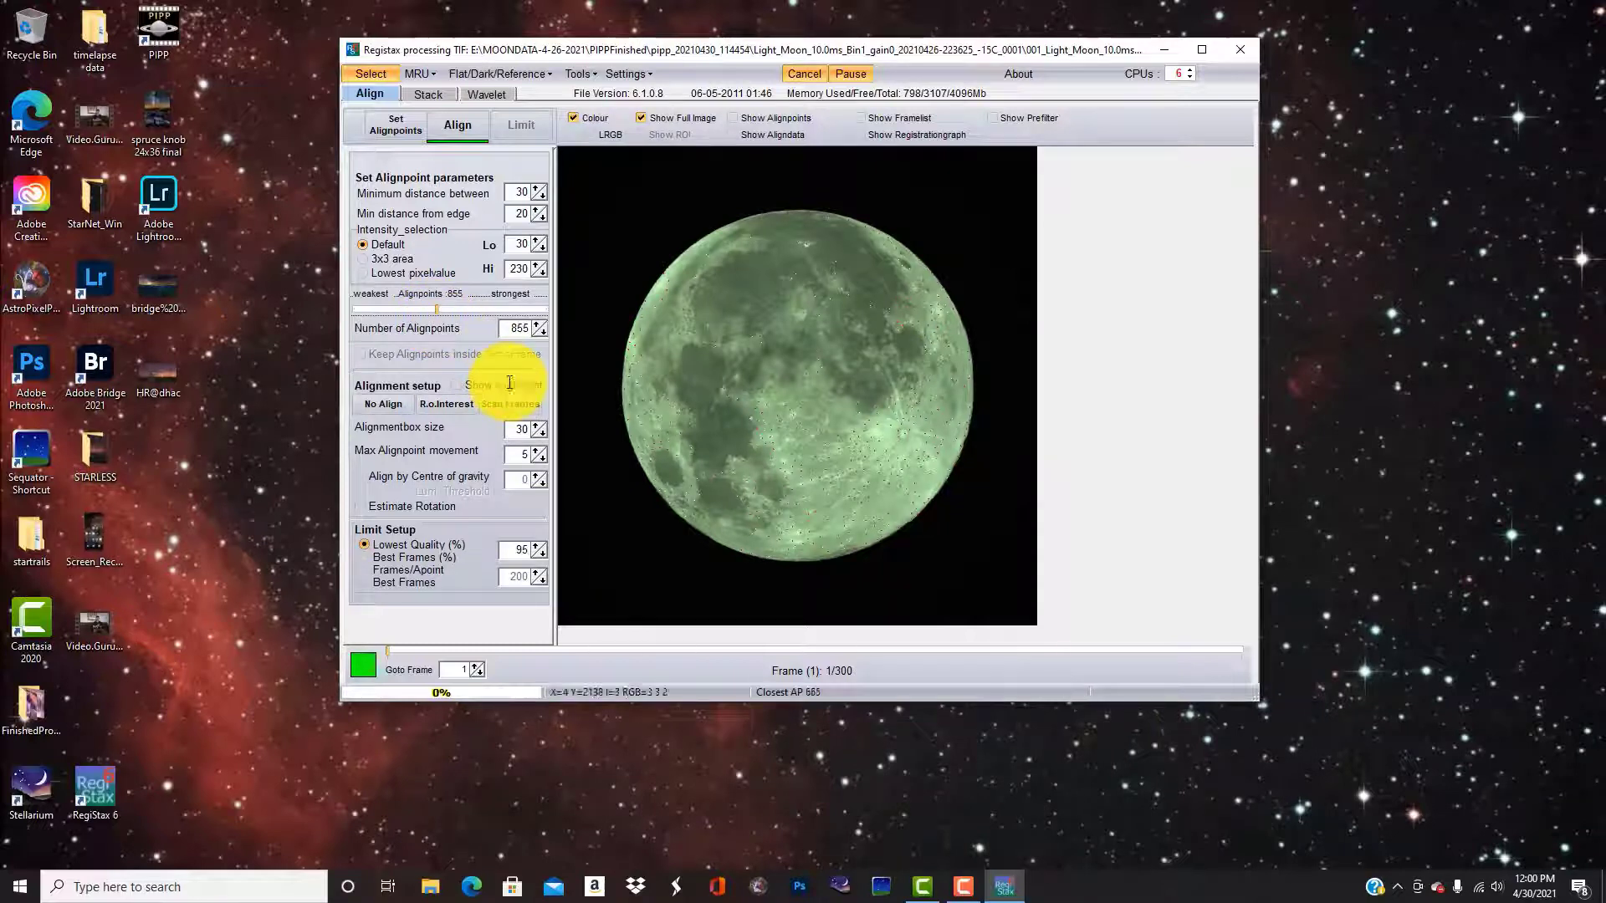
{"action": "left_click", "coordinate": [458, 126]}
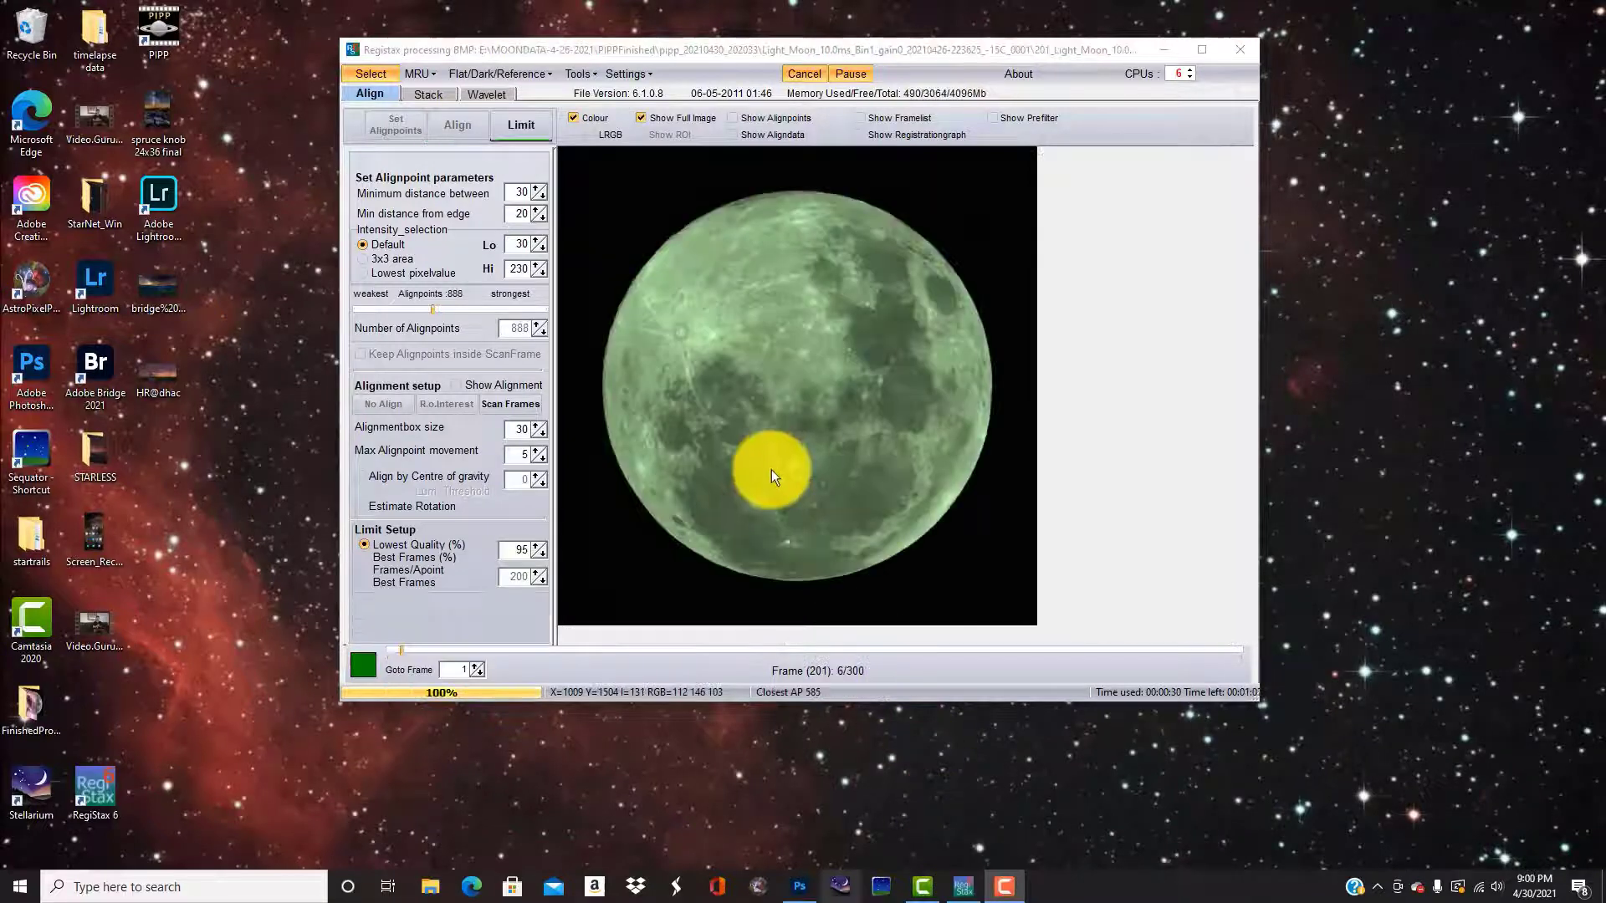
- Limit the aligned frames by quality, display the full image, and stack the remaining frames
{"action": "left_click", "coordinate": [517, 131]}
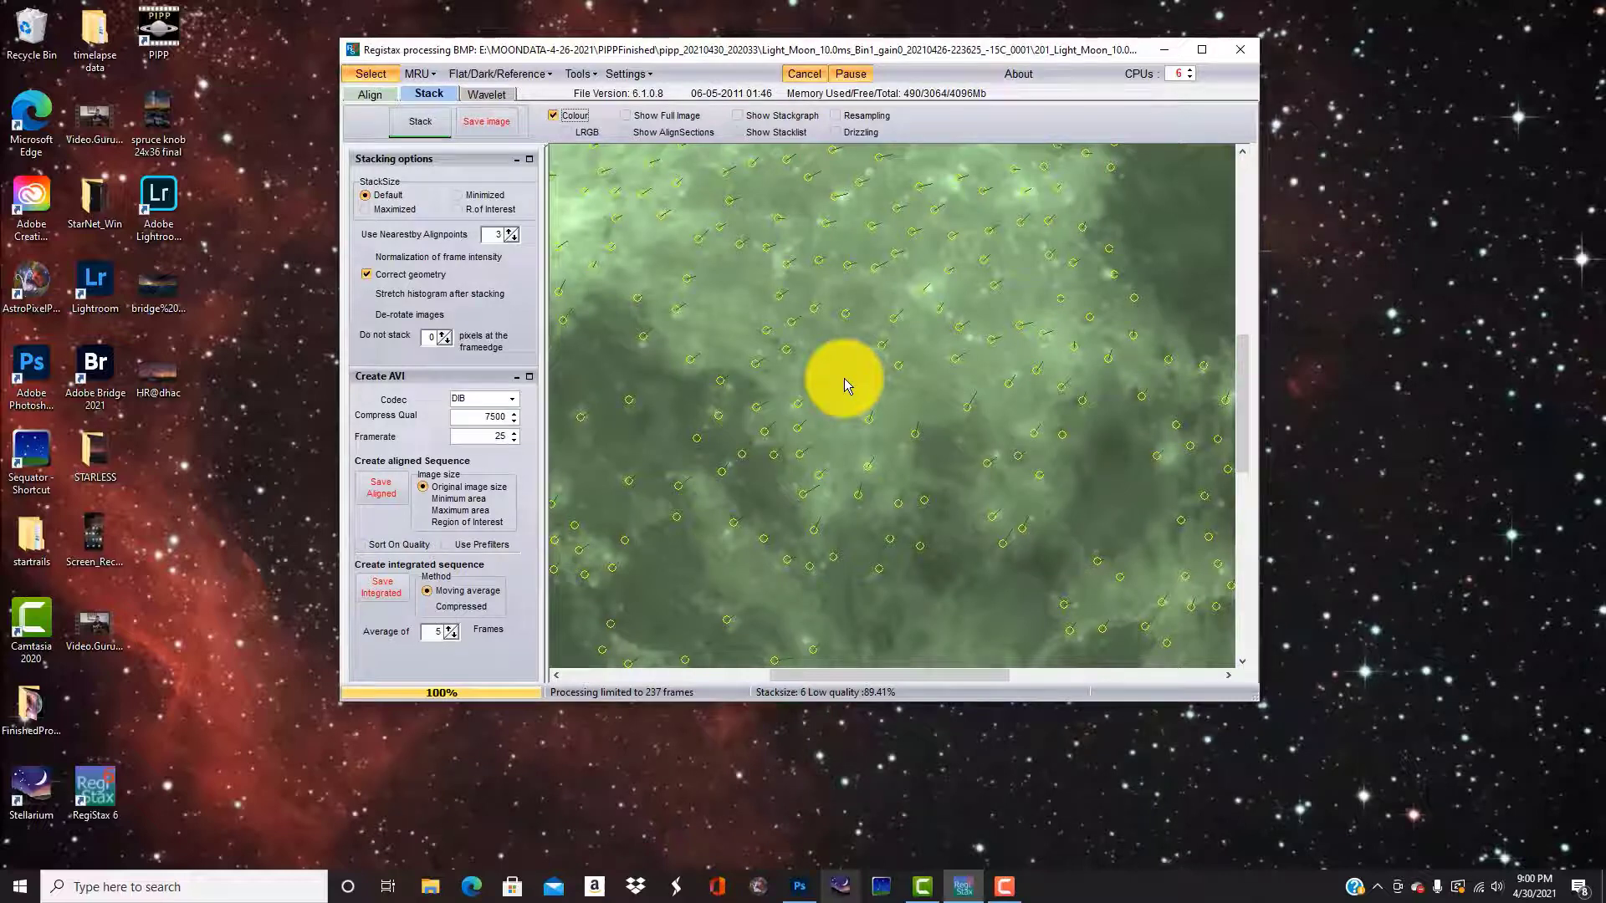
{"action": "left_click", "coordinate": [1012, 895]}
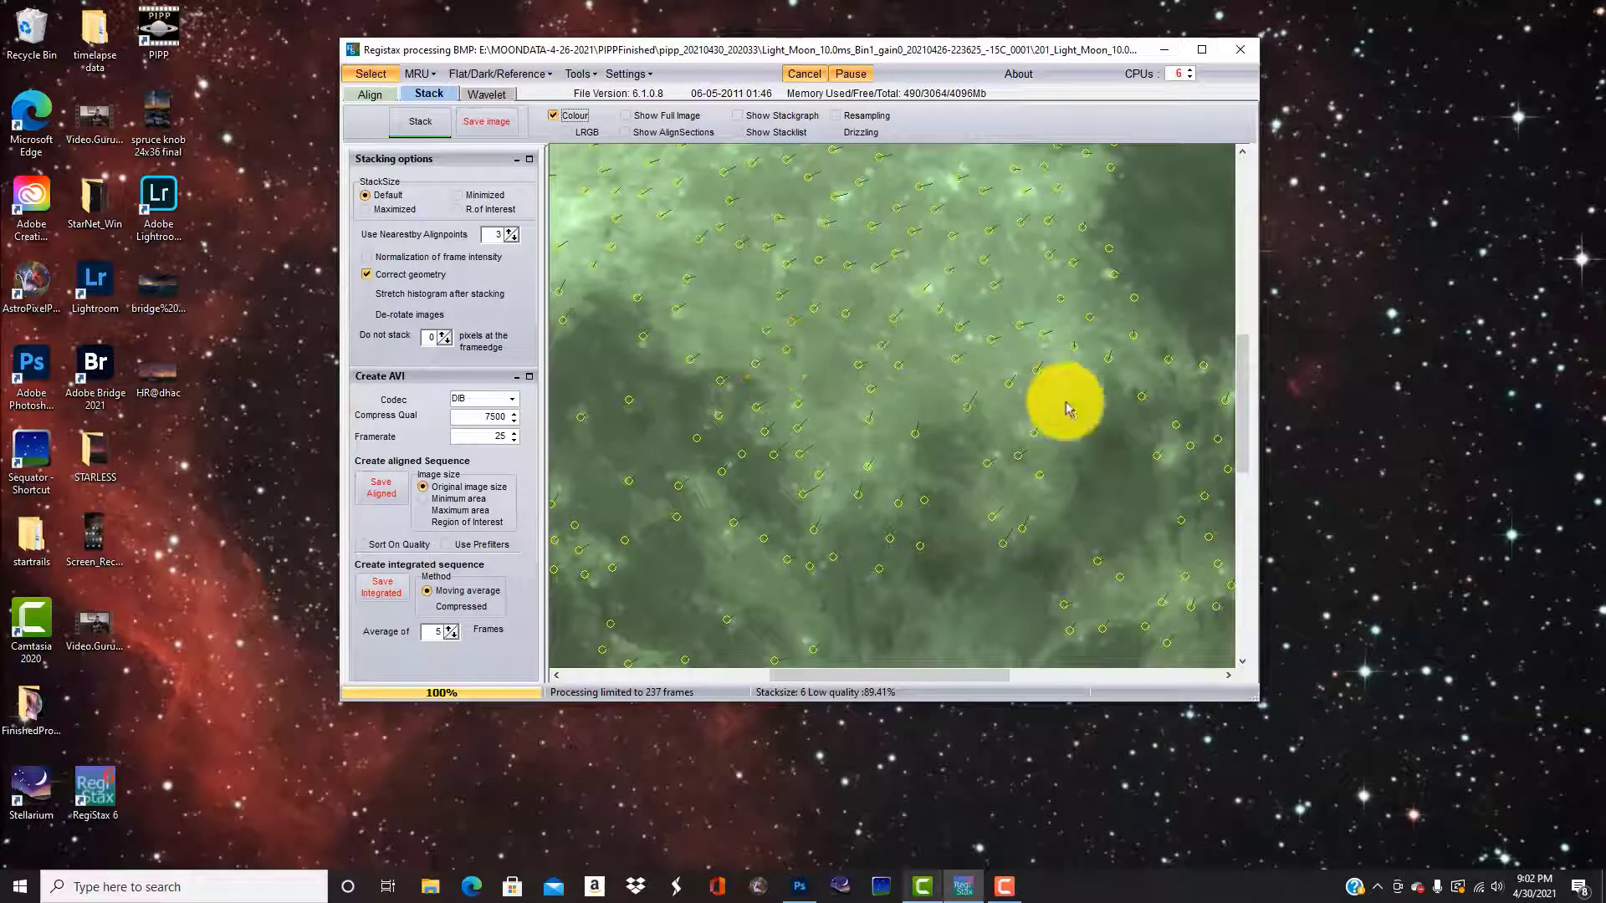
{"action": "left_click_drag", "start_coordinate": [1243, 435], "coordinate": [1246, 273]}
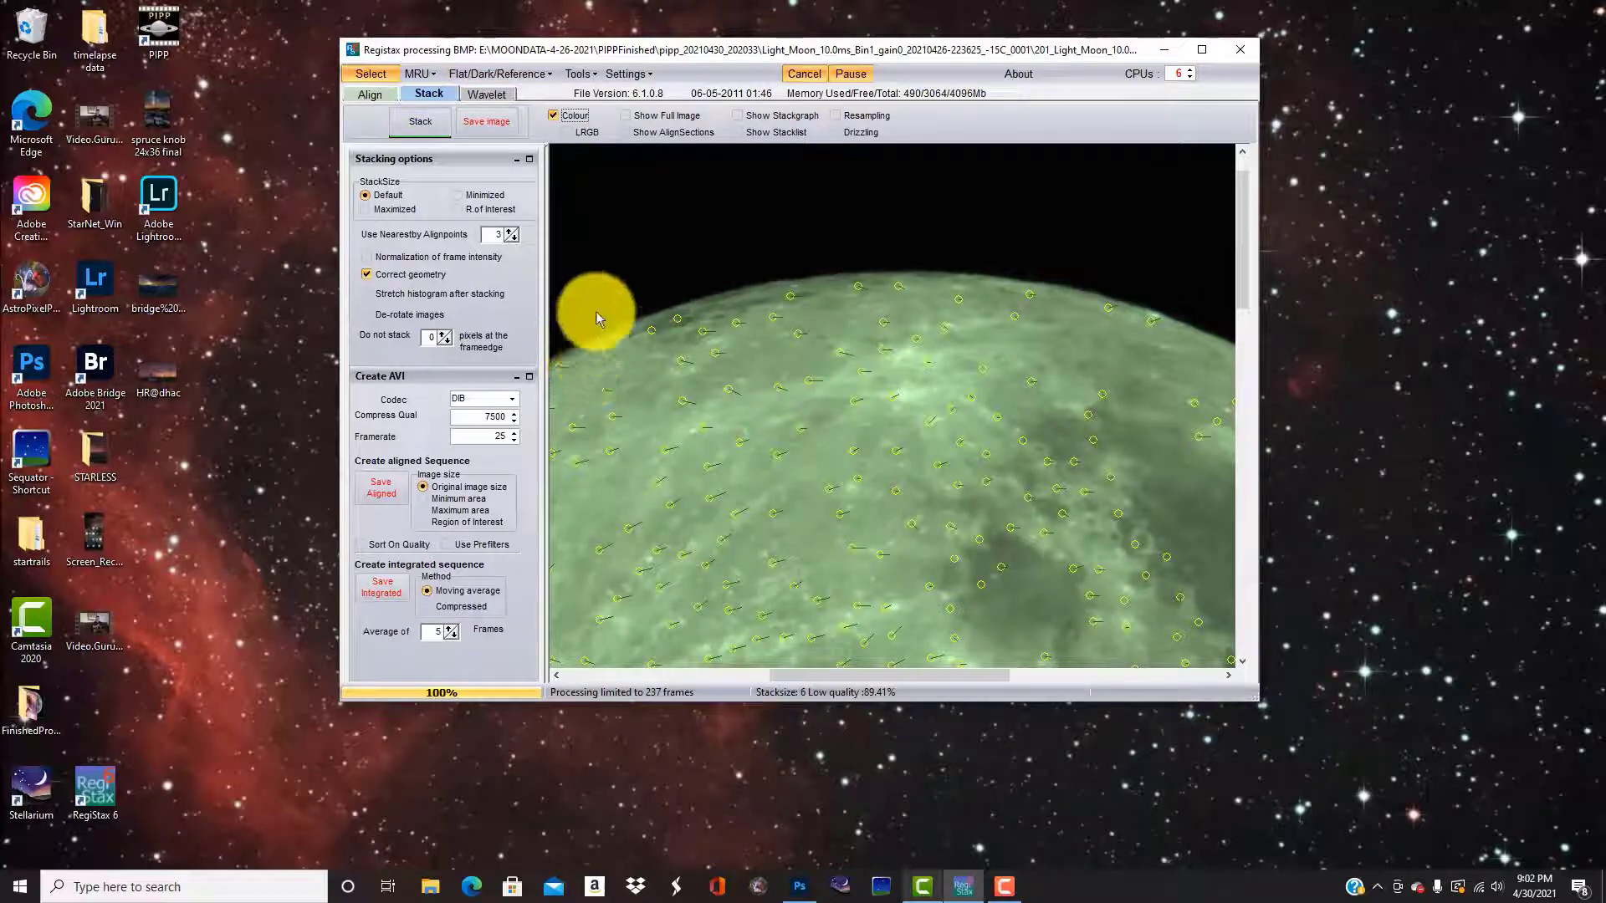
{"action": "left_click", "coordinate": [626, 114]}
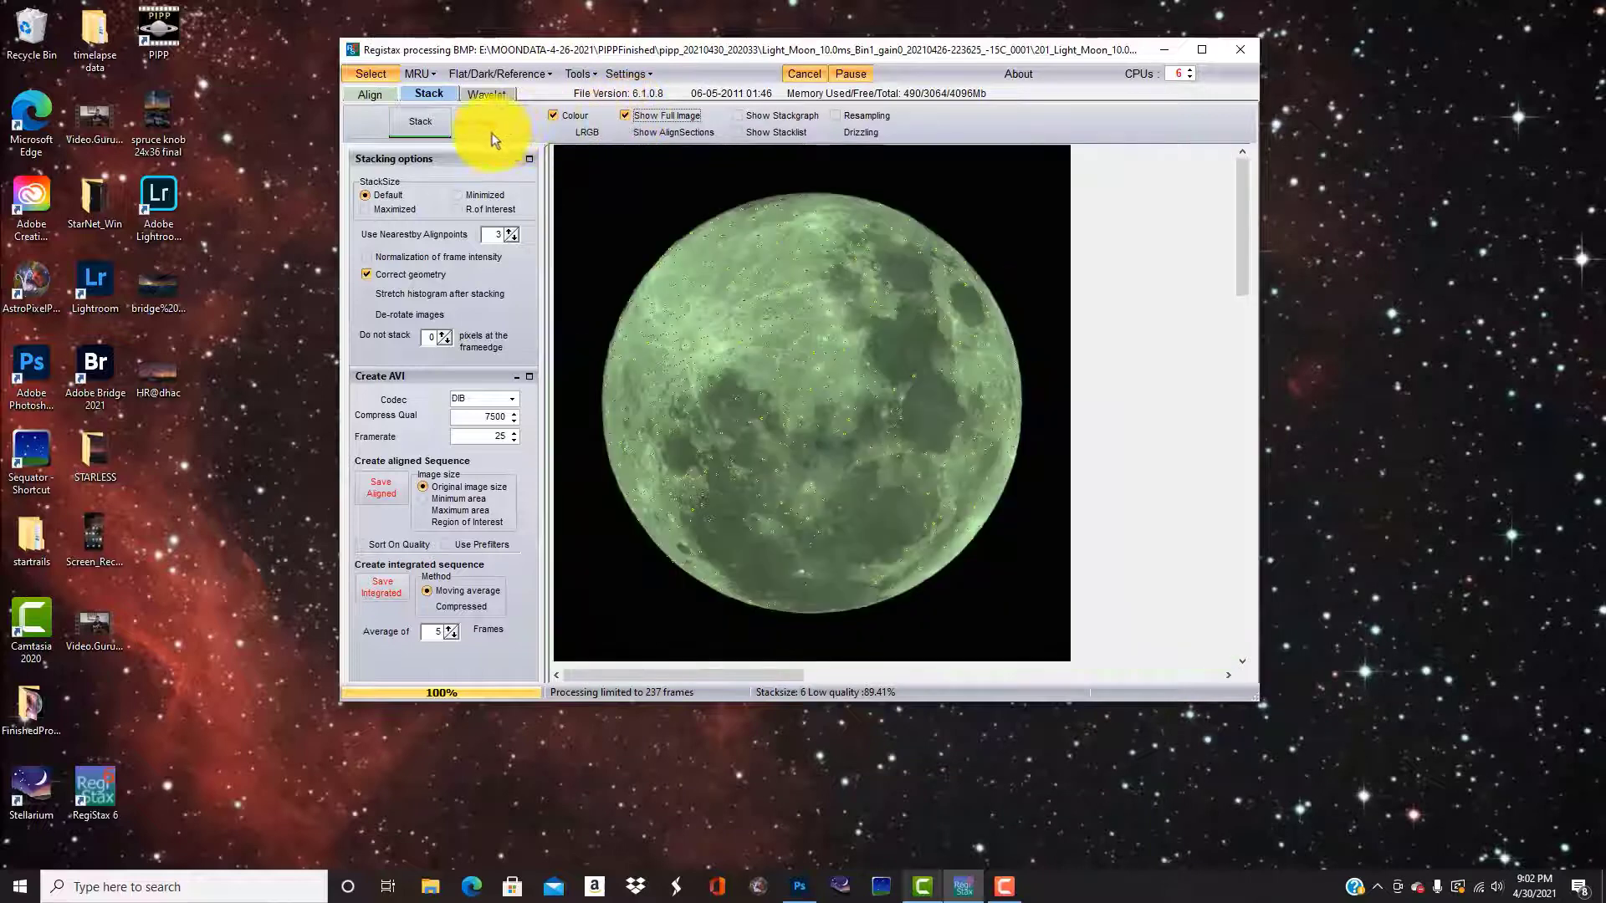
{"action": "left_click", "coordinate": [421, 127]}
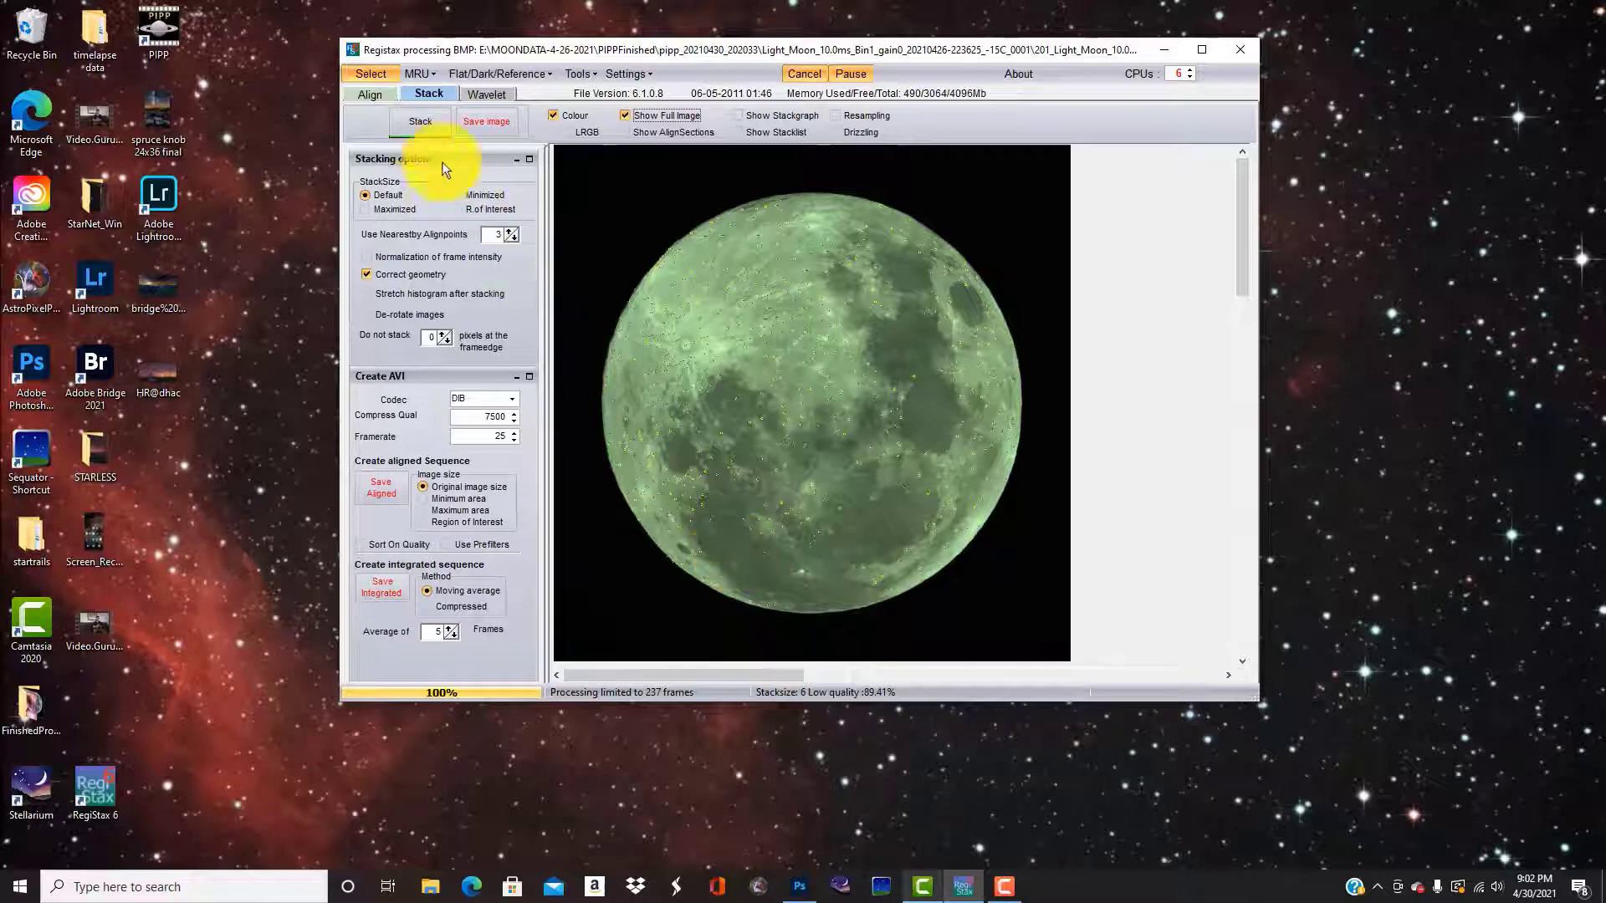
{"action": "left_click", "coordinate": [420, 123]}
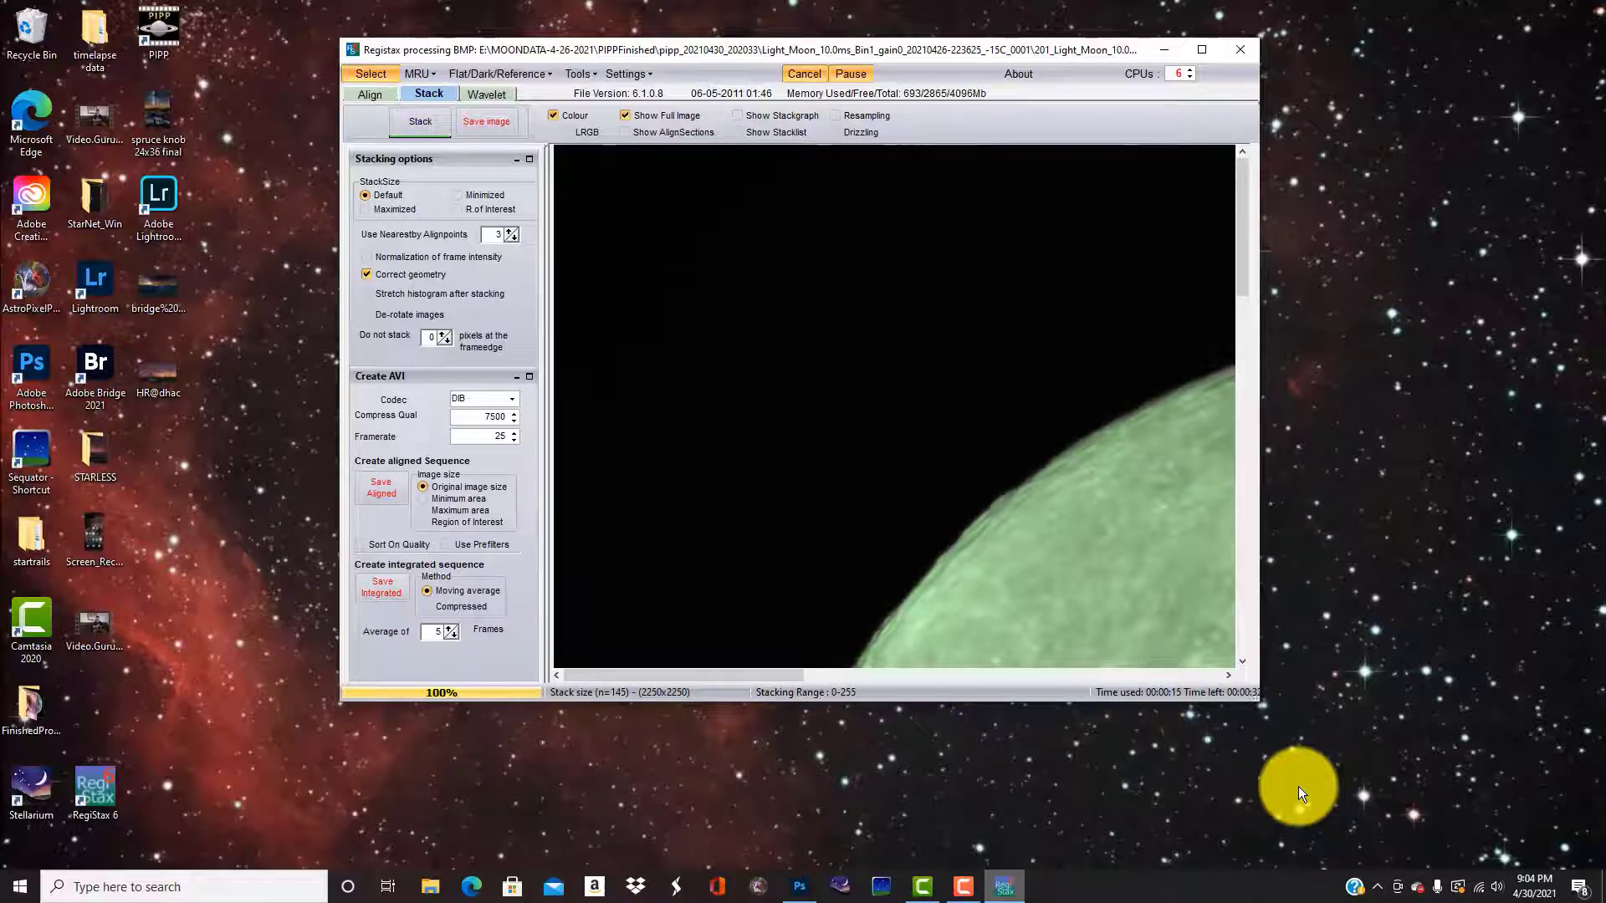
- Set wavelet layer 1 of the stacked image to 0.130 sharpen and 0.05 denoise
{"action": "left_click", "coordinate": [490, 96]}
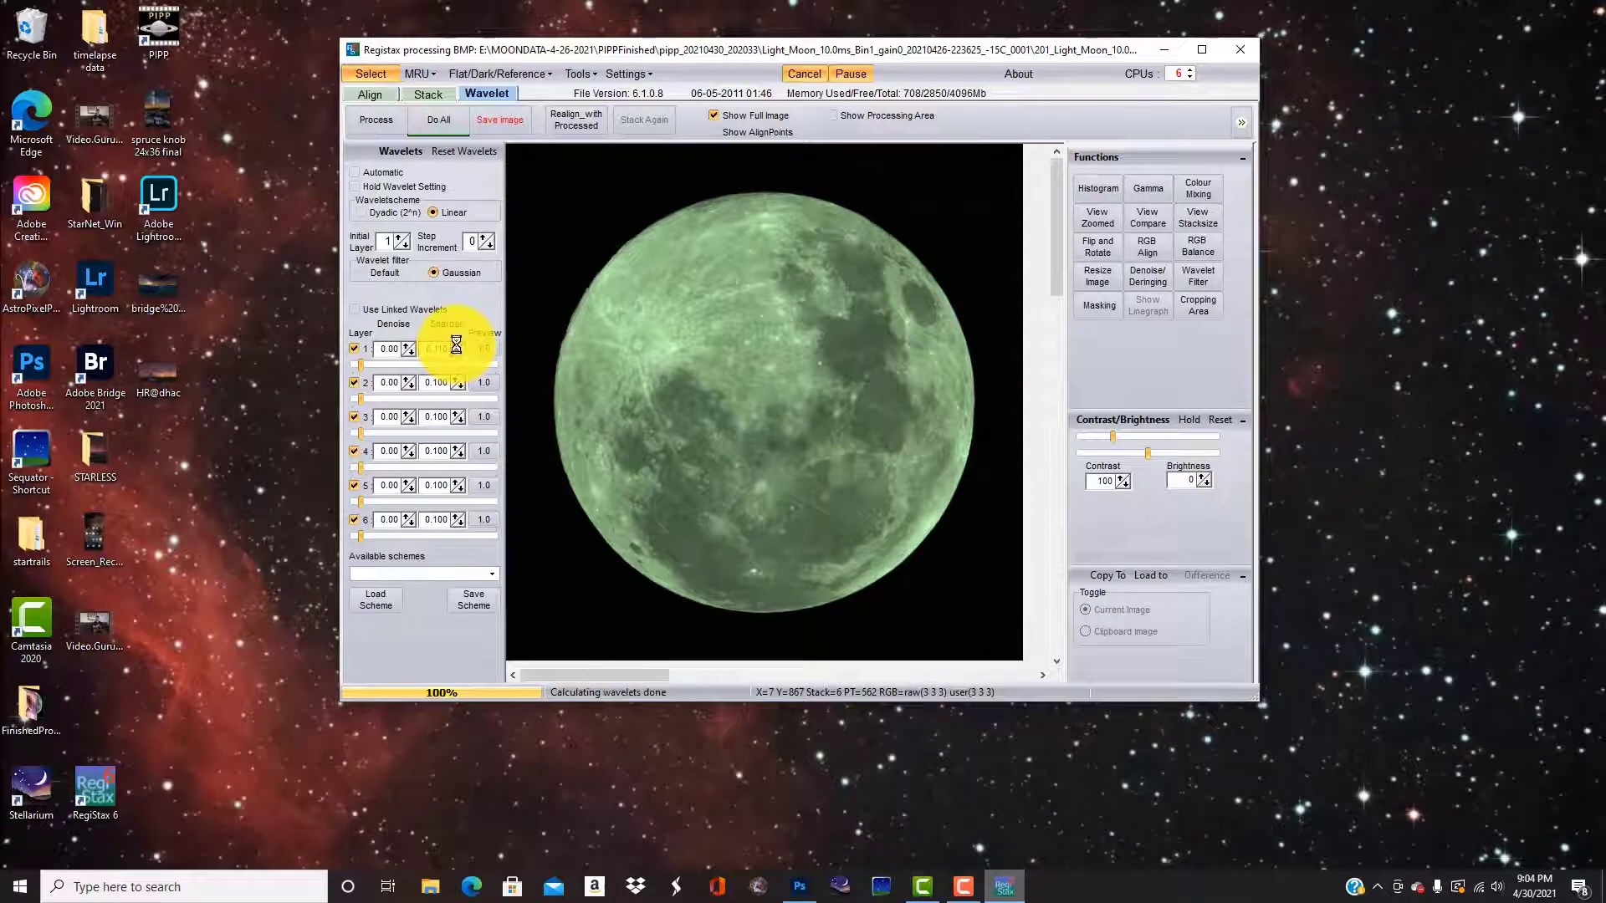
{"action": "left_click", "coordinate": [455, 344]}
{"action": "left_click", "coordinate": [457, 345]}
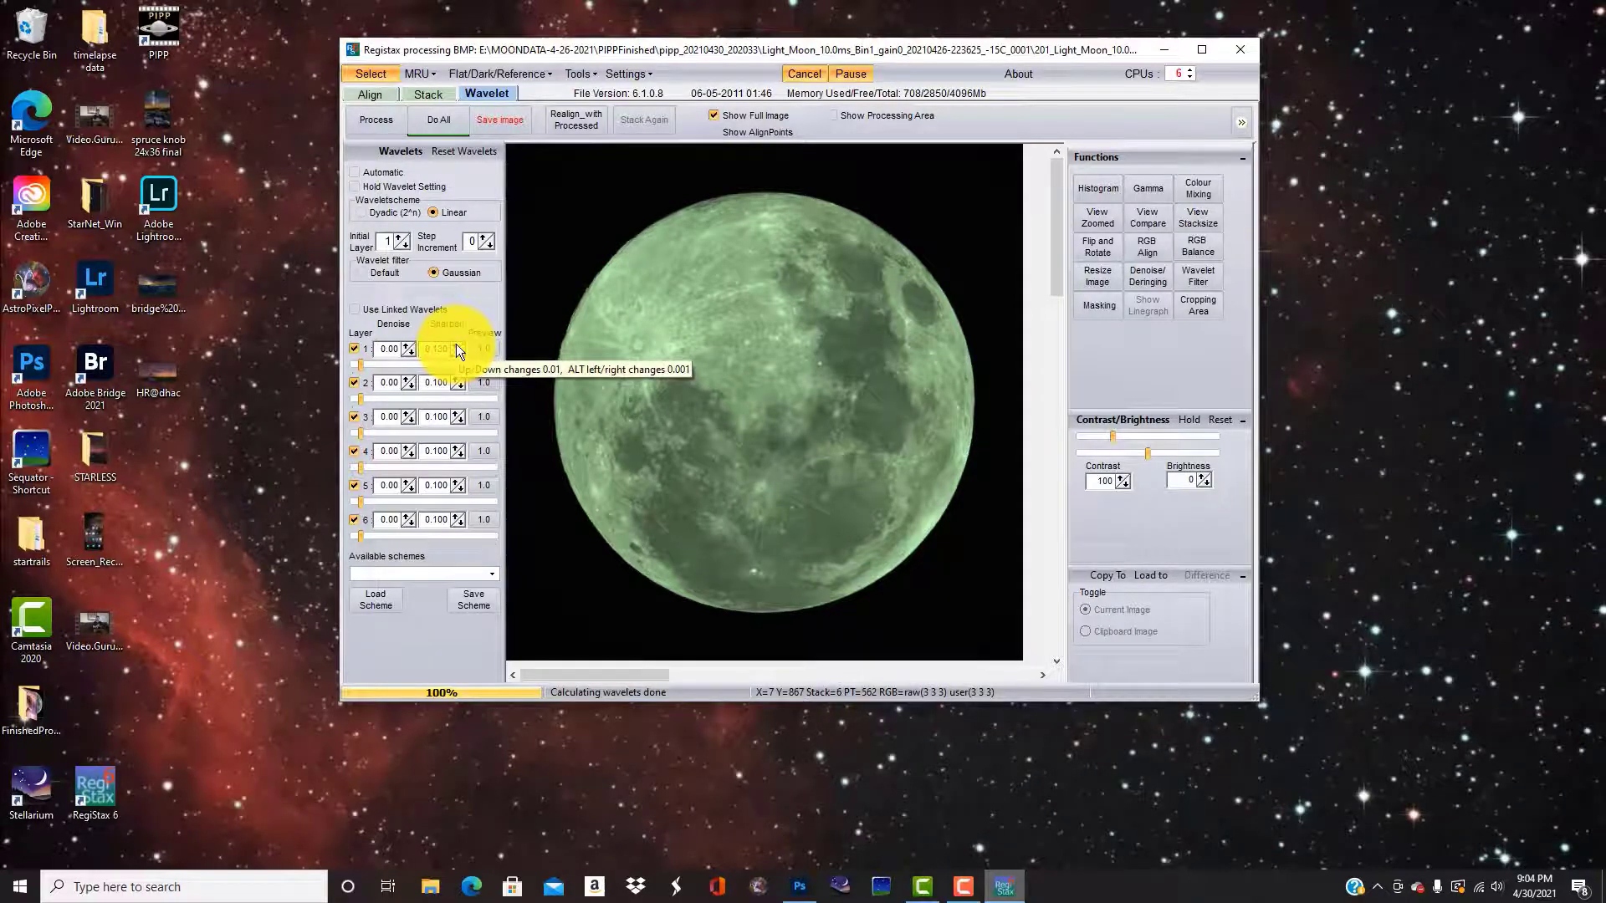
{"action": "left_click", "coordinate": [405, 344]}
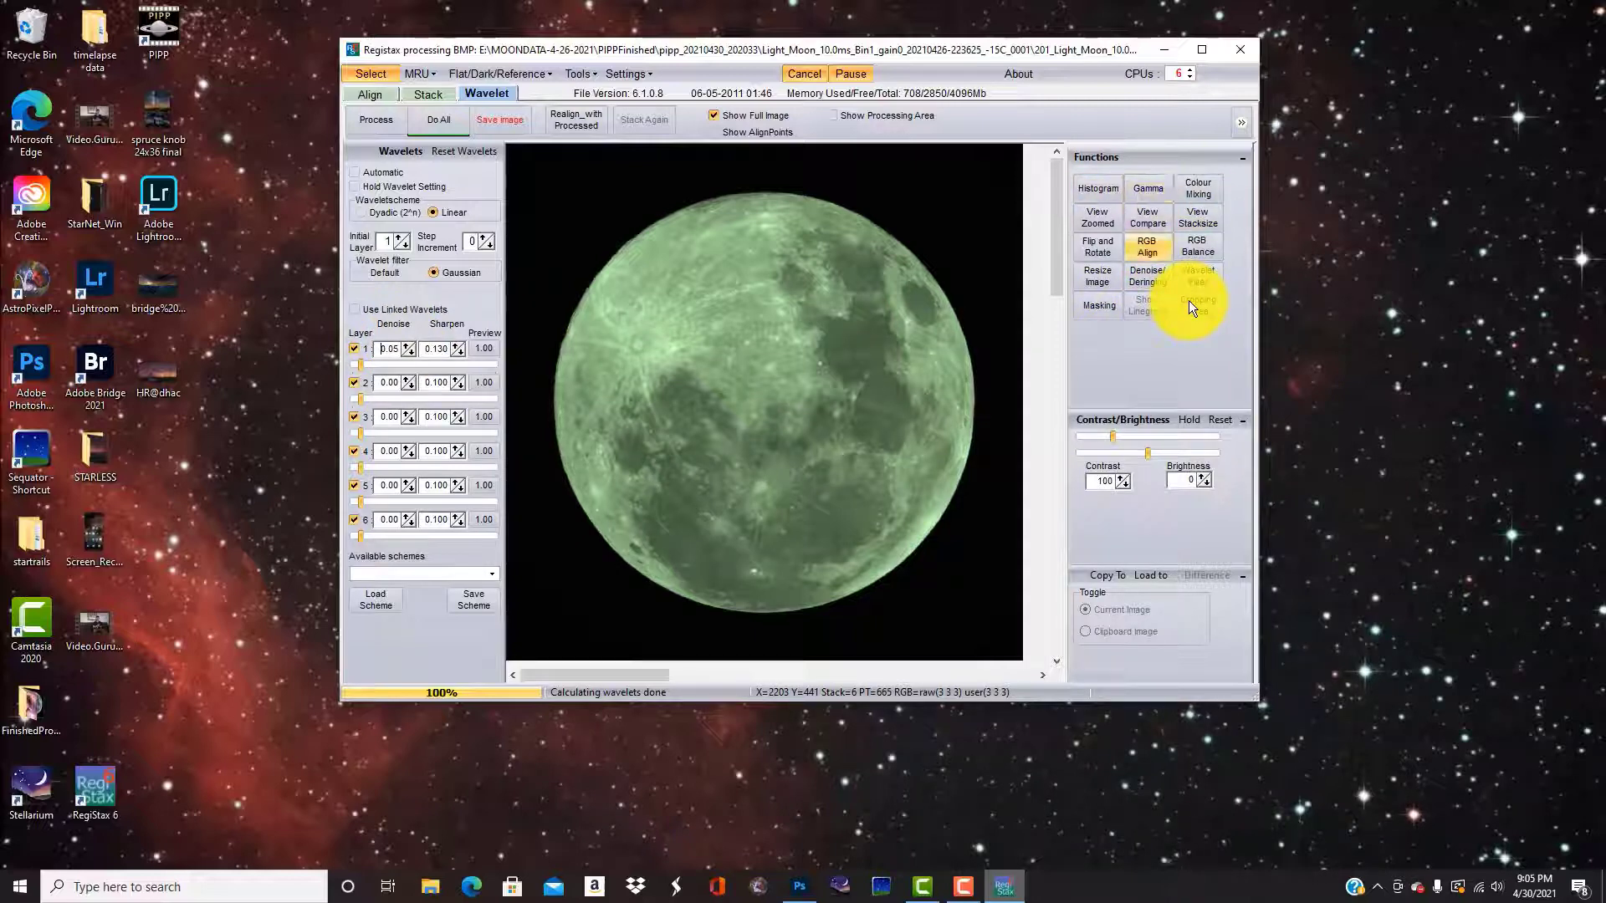
- Auto-balance the stacked image's colours with RGB Balance and close its histogram
{"action": "left_click", "coordinate": [1204, 249]}
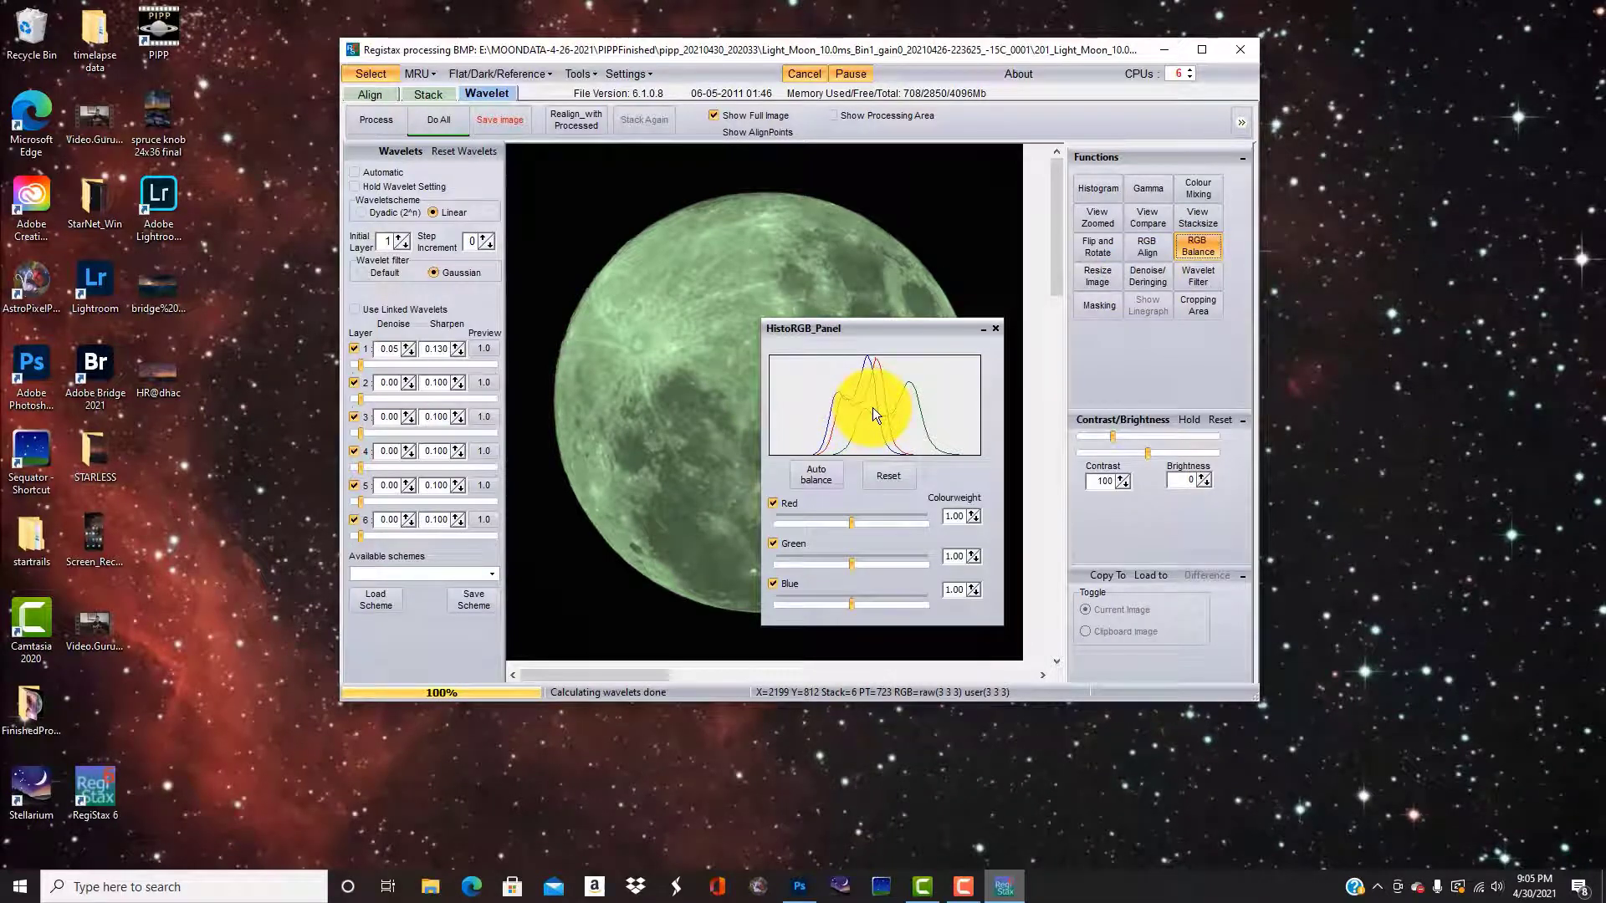
{"action": "left_click", "coordinate": [858, 470]}
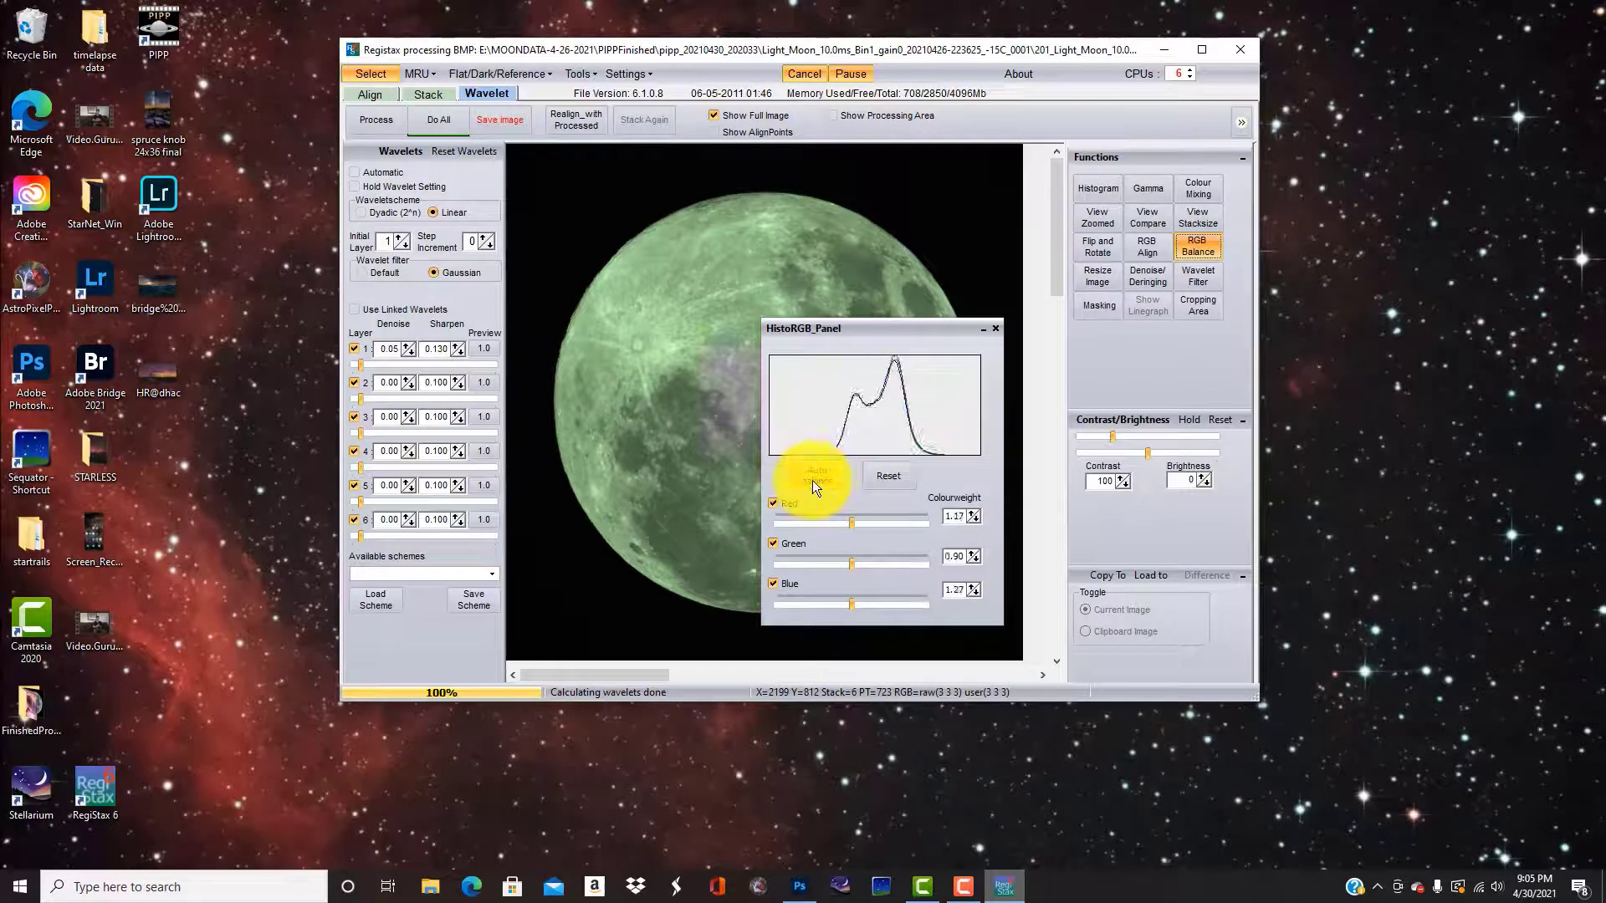
{"action": "left_click", "coordinate": [995, 331]}
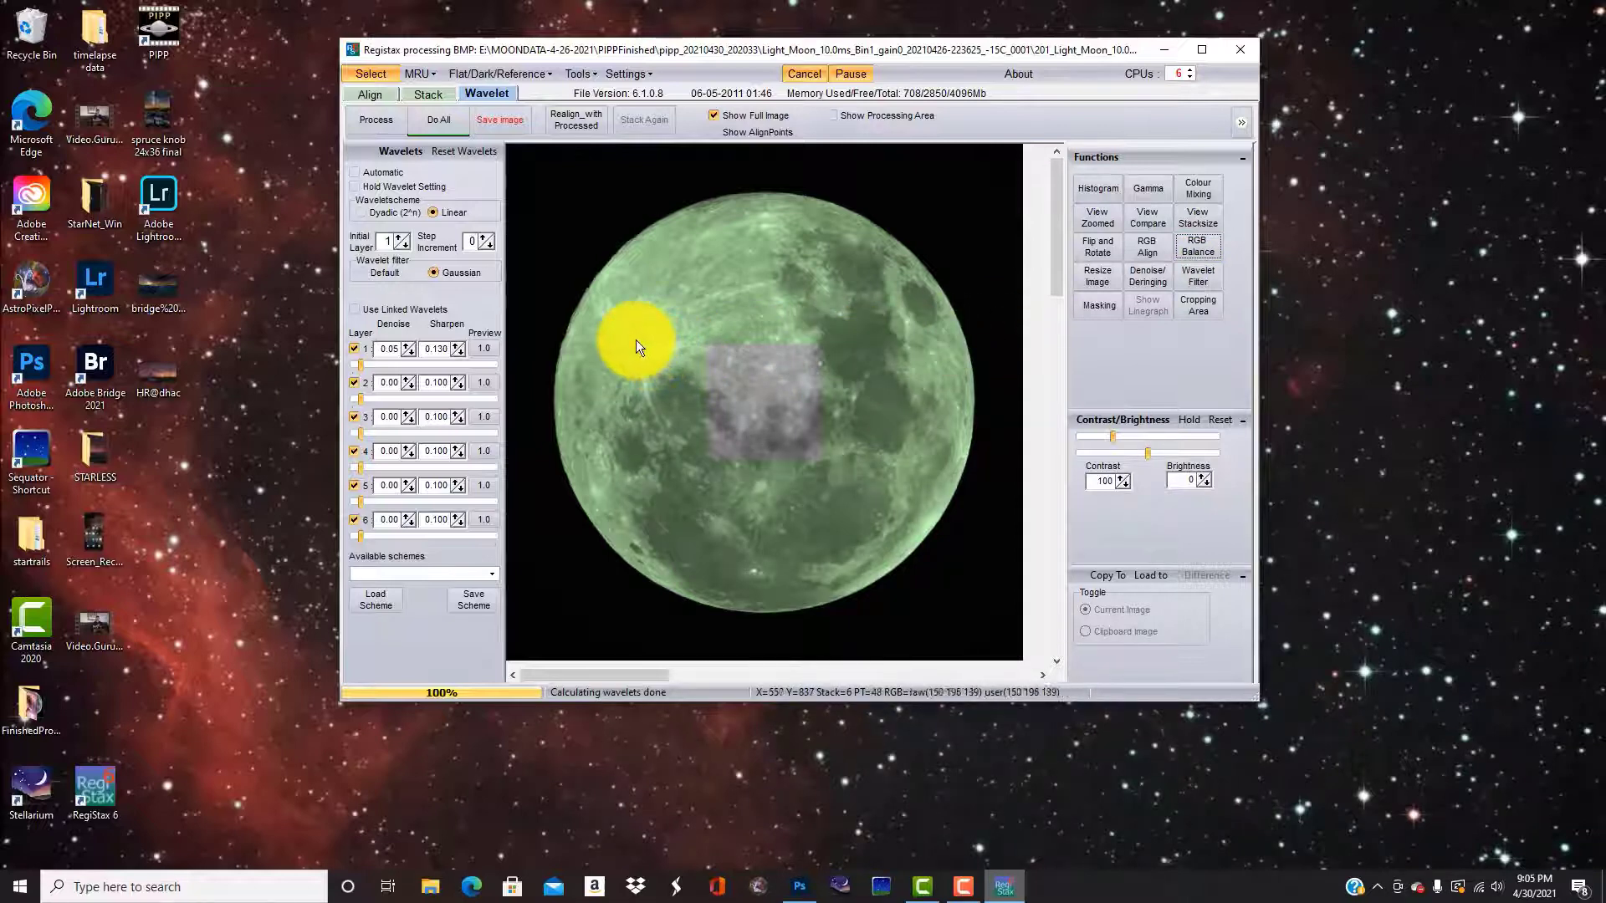
- Raise wavelet layer 1's strength to 11.0 and preview the sharpening on several areas of the moon
{"action": "left_click", "coordinate": [665, 351]}
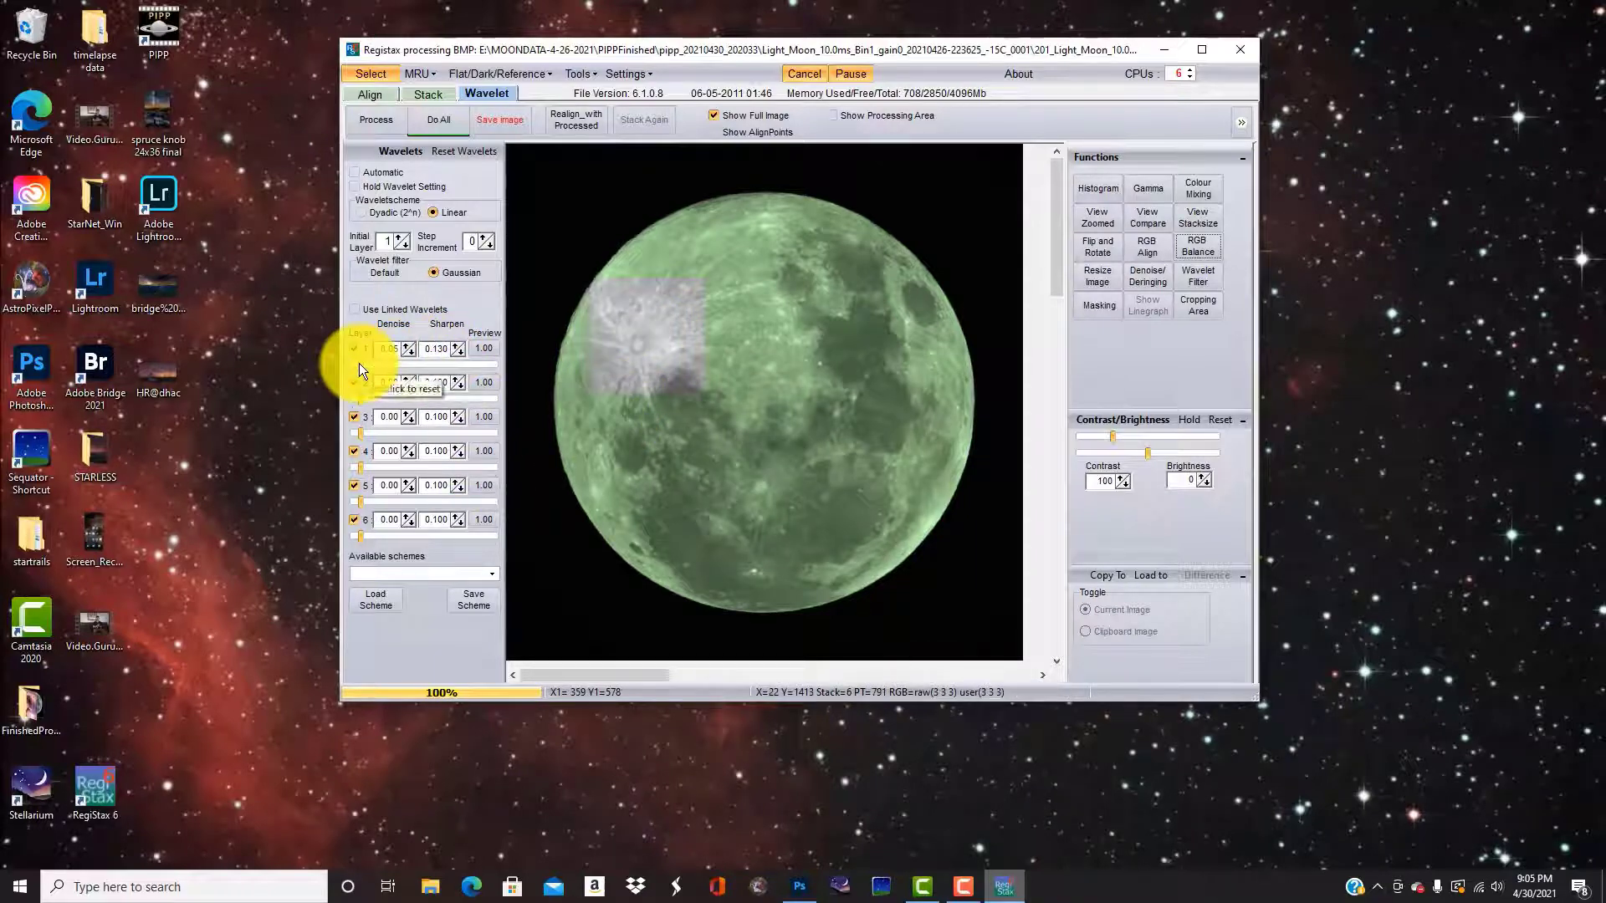
{"action": "left_click_drag", "start_coordinate": [358, 363], "coordinate": [373, 363]}
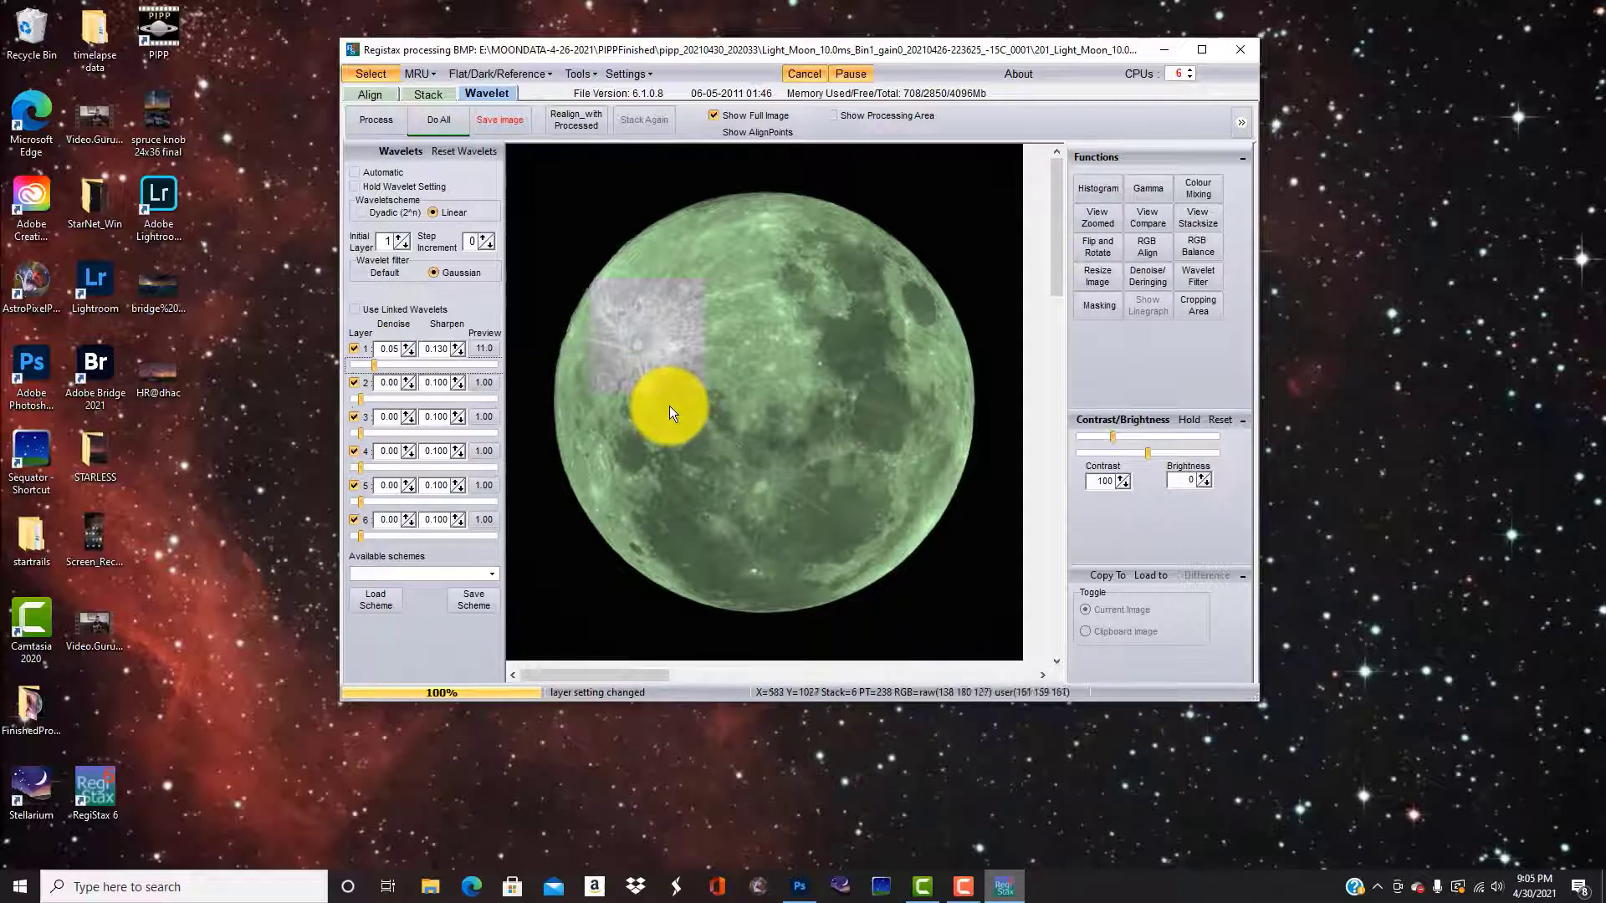
{"action": "left_click", "coordinate": [609, 415]}
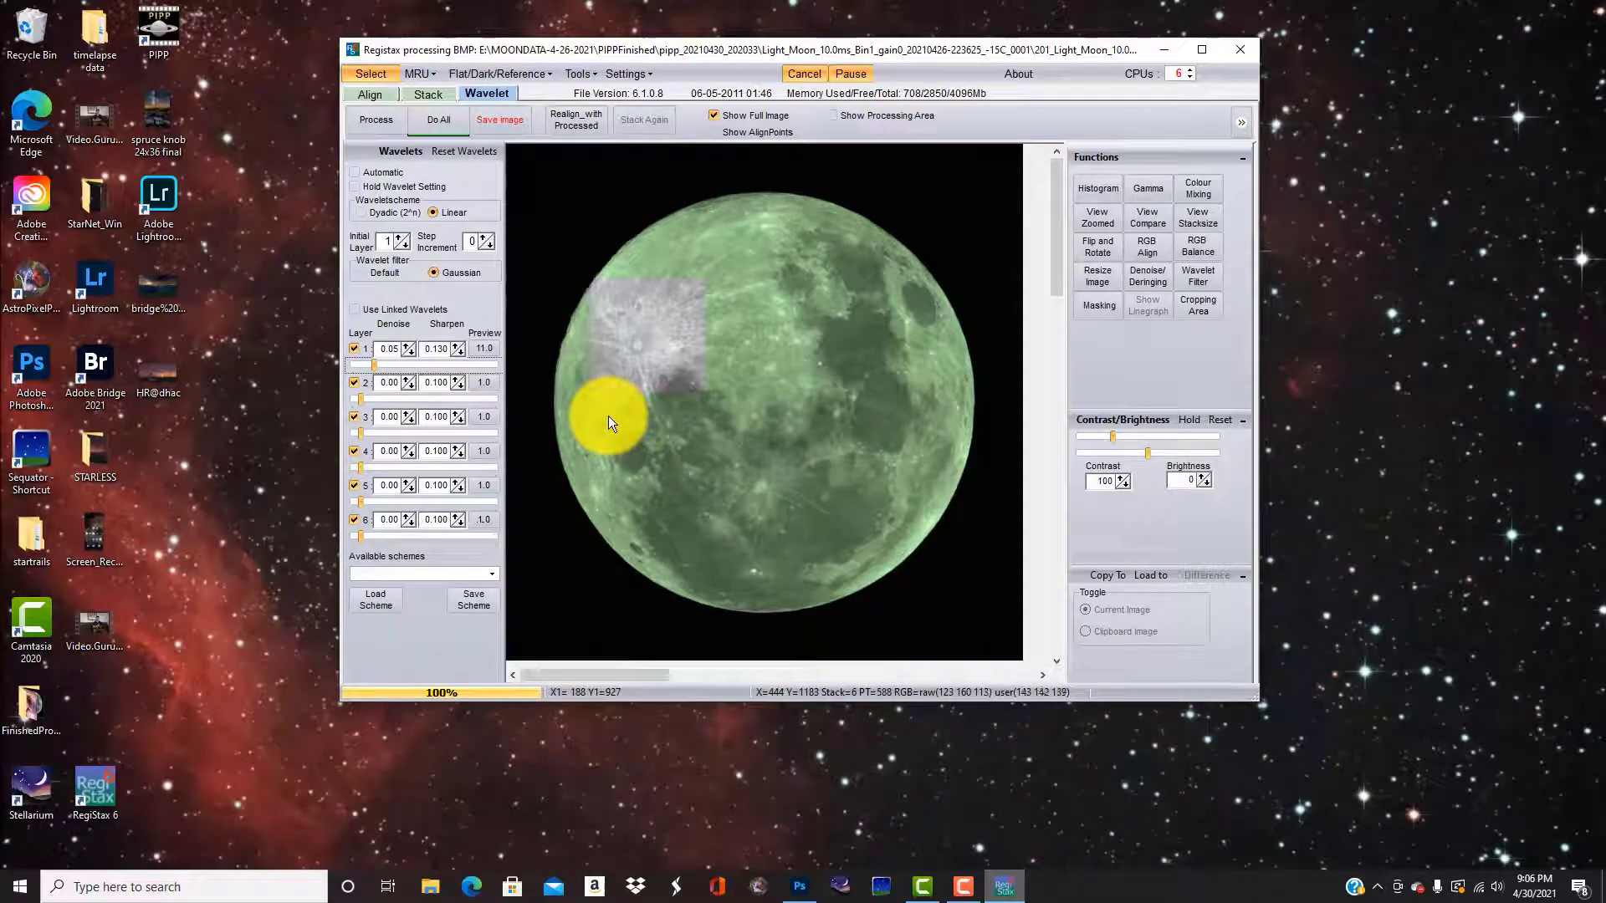
{"action": "left_click", "coordinate": [615, 519]}
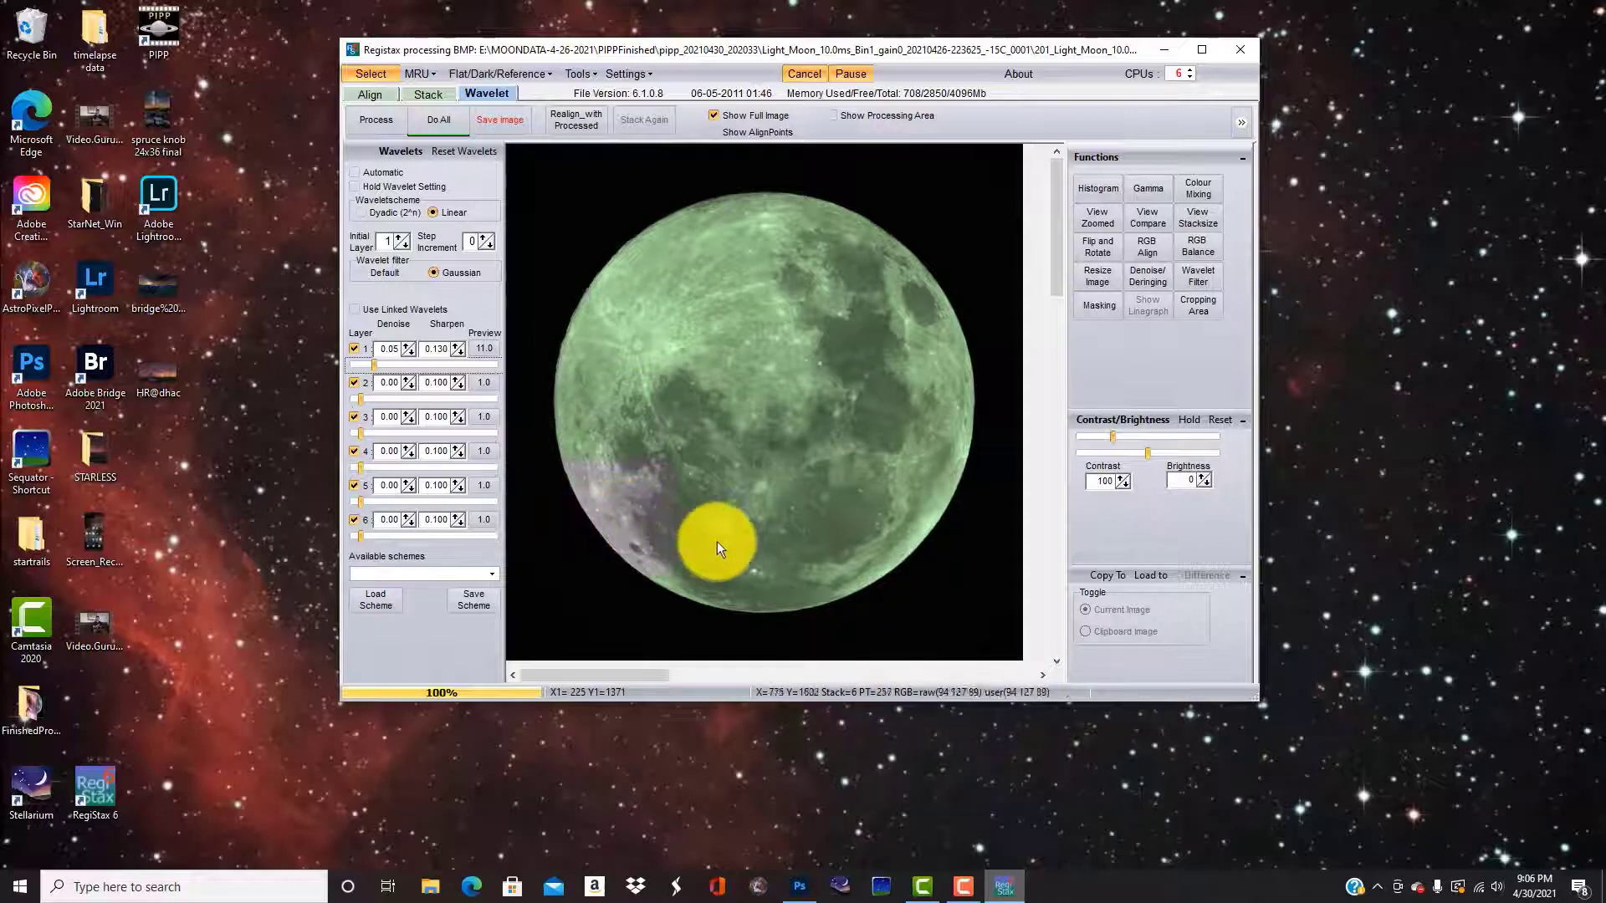
{"action": "left_click", "coordinate": [745, 549]}
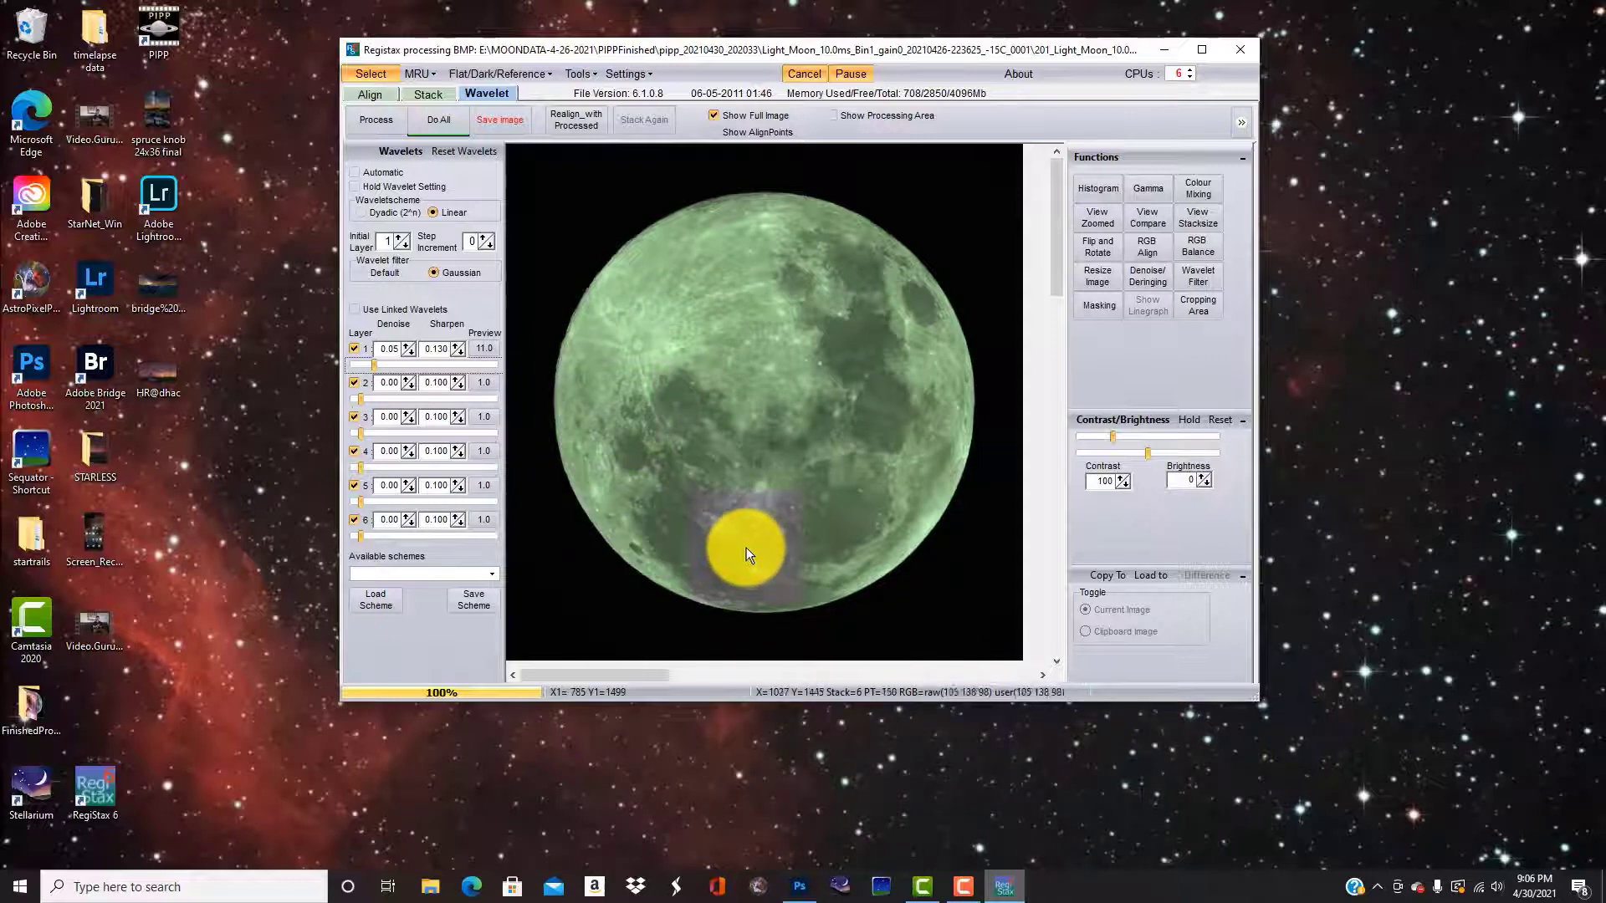
{"action": "left_click", "coordinate": [795, 388]}
{"action": "left_click", "coordinate": [632, 337]}
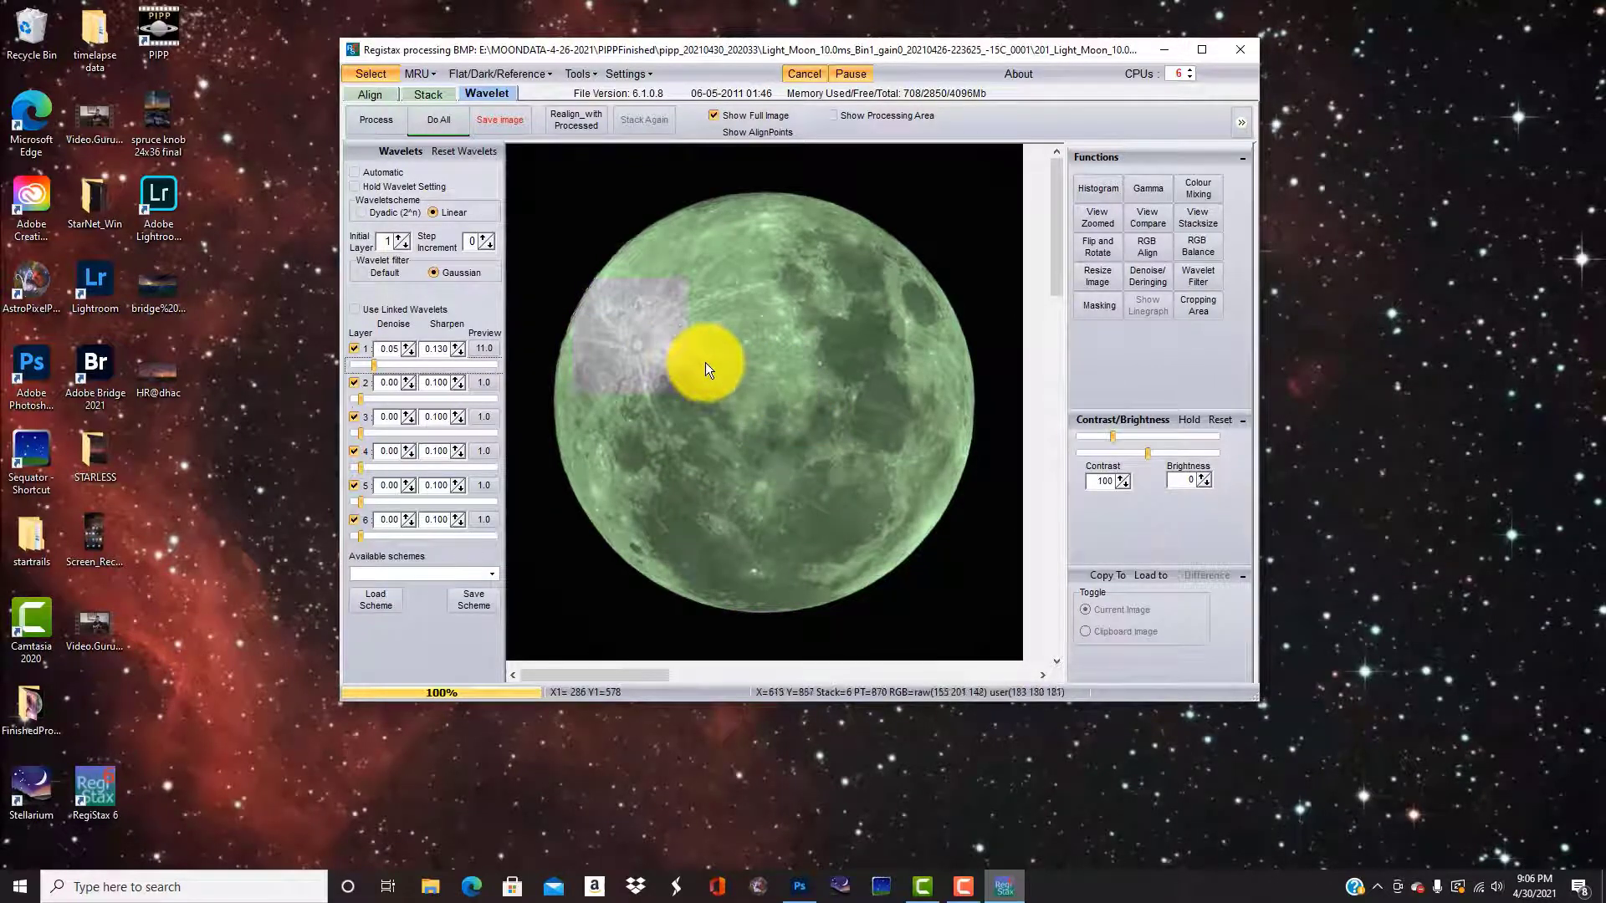
{"action": "left_click", "coordinate": [605, 271]}
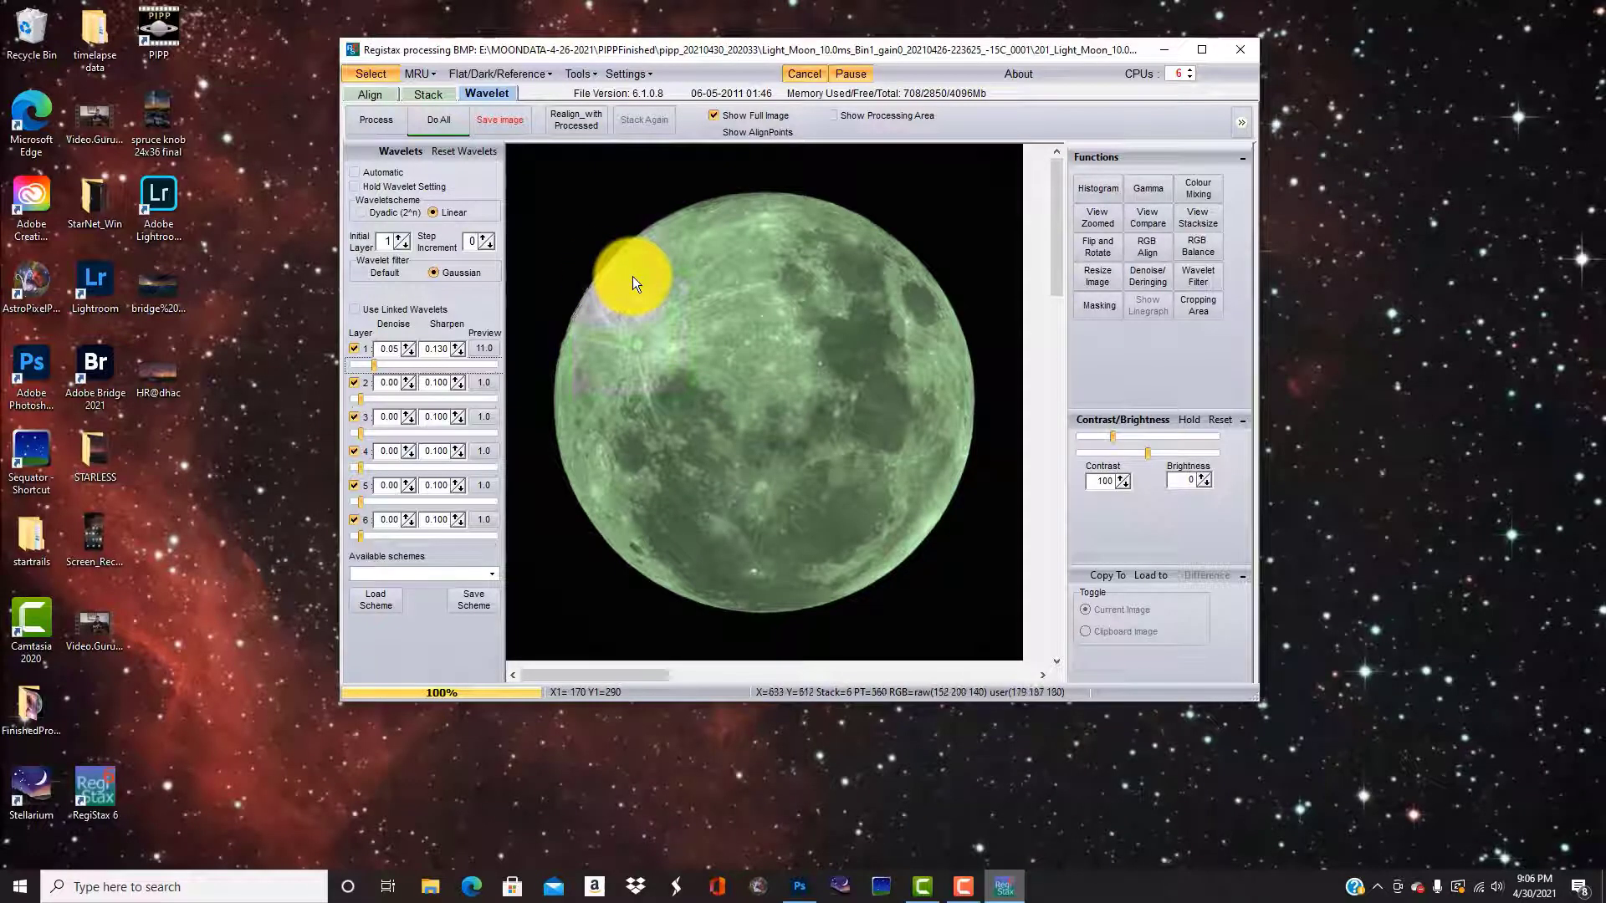
- Set wavelet layer 1's strength to 10.4 and apply the processing to the whole image
{"action": "left_click", "coordinate": [395, 358]}
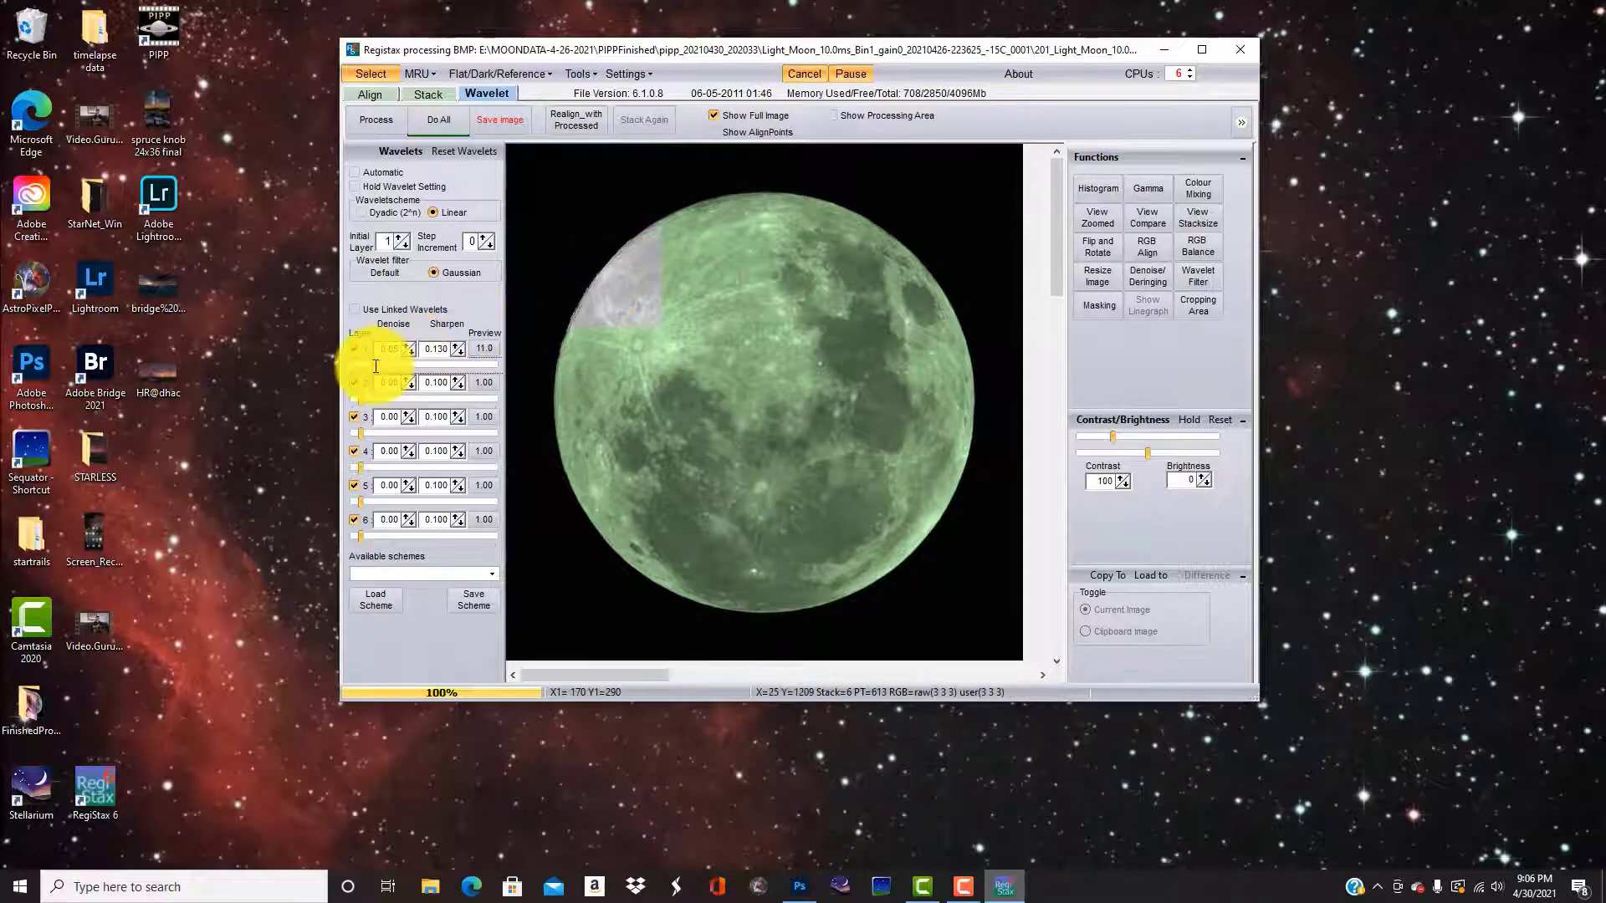
{"action": "left_click_drag", "start_coordinate": [374, 366], "coordinate": [373, 367]}
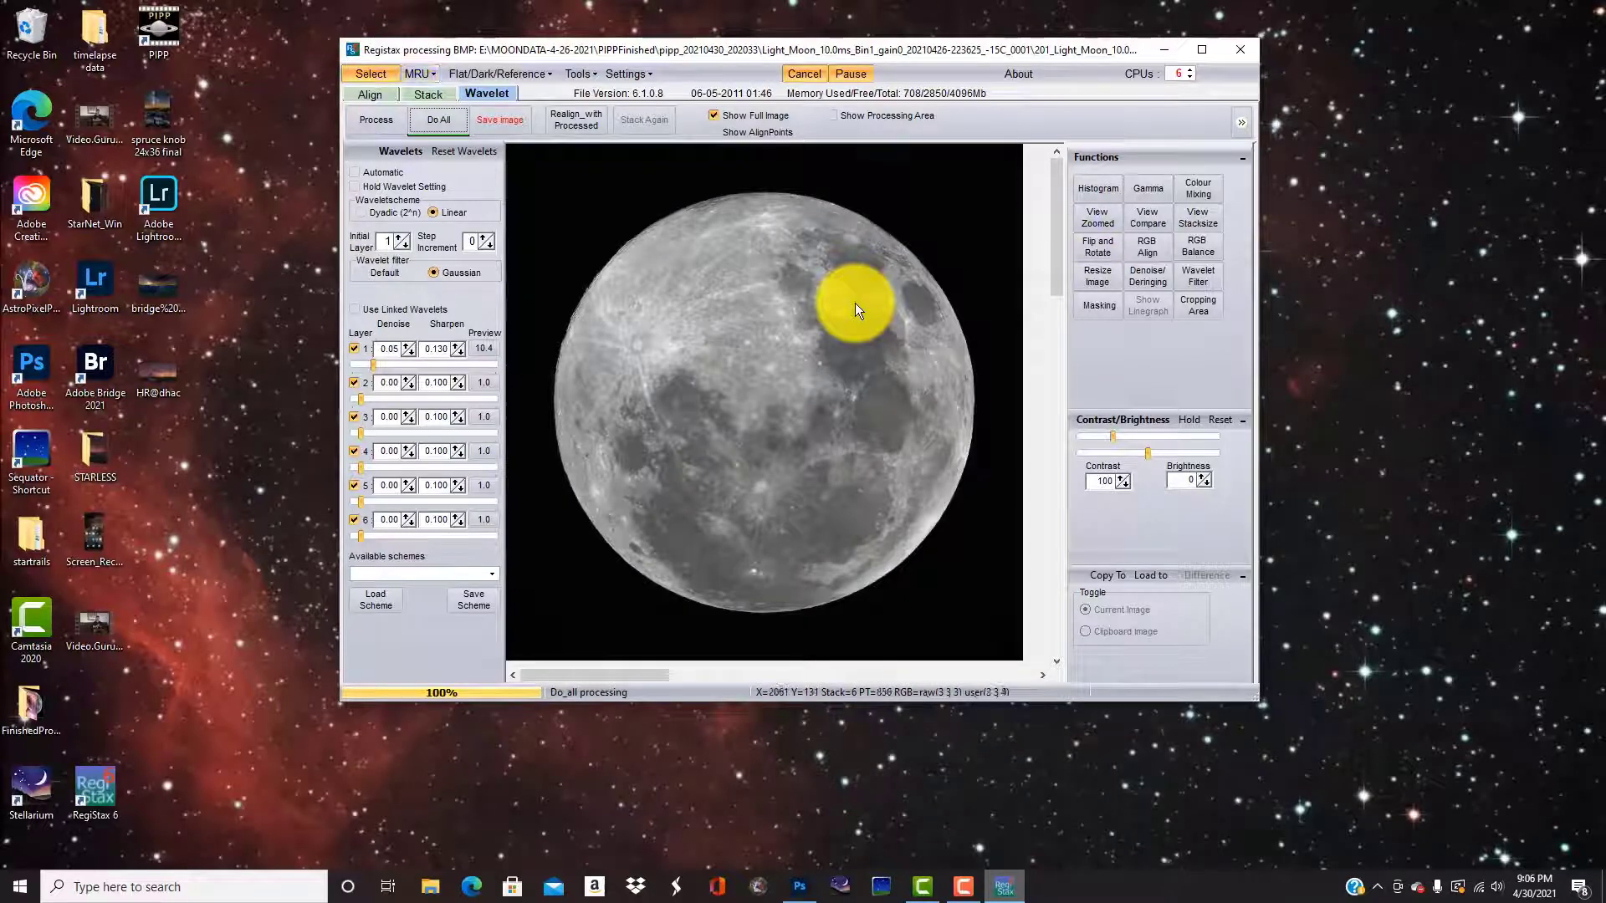
- Start saving the processed moon image and choose the MOONDATA-4-26-2021 folder on the Seagate Portable Drive (E:) as the destination
{"action": "left_click", "coordinate": [498, 119]}
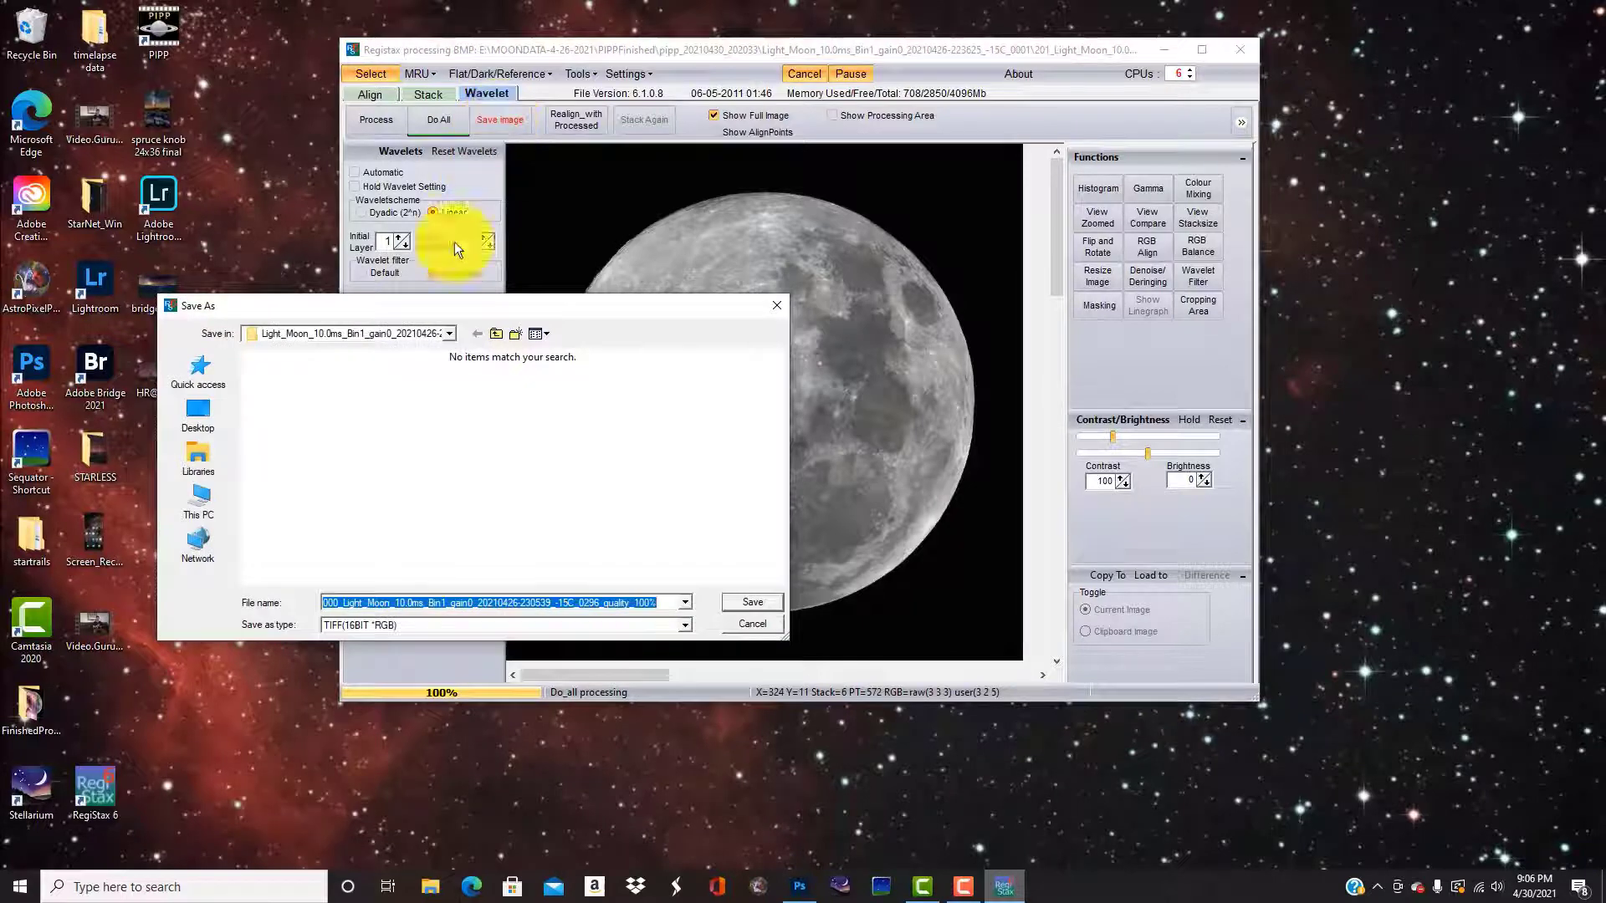
{"action": "left_click", "coordinate": [452, 333]}
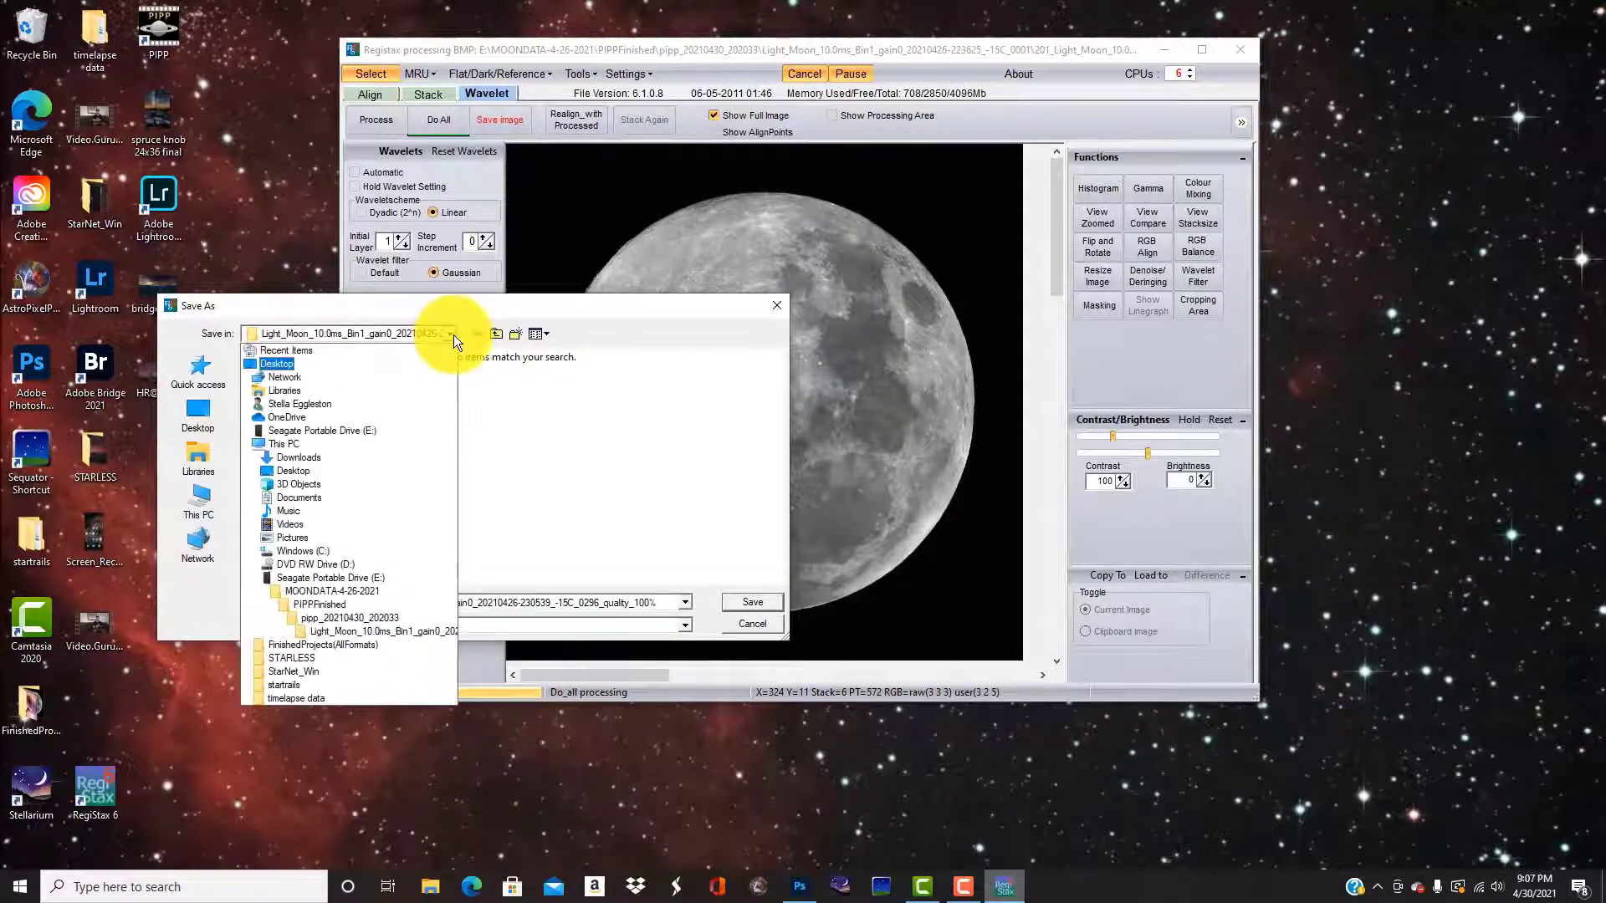
{"action": "left_click", "coordinate": [336, 429]}
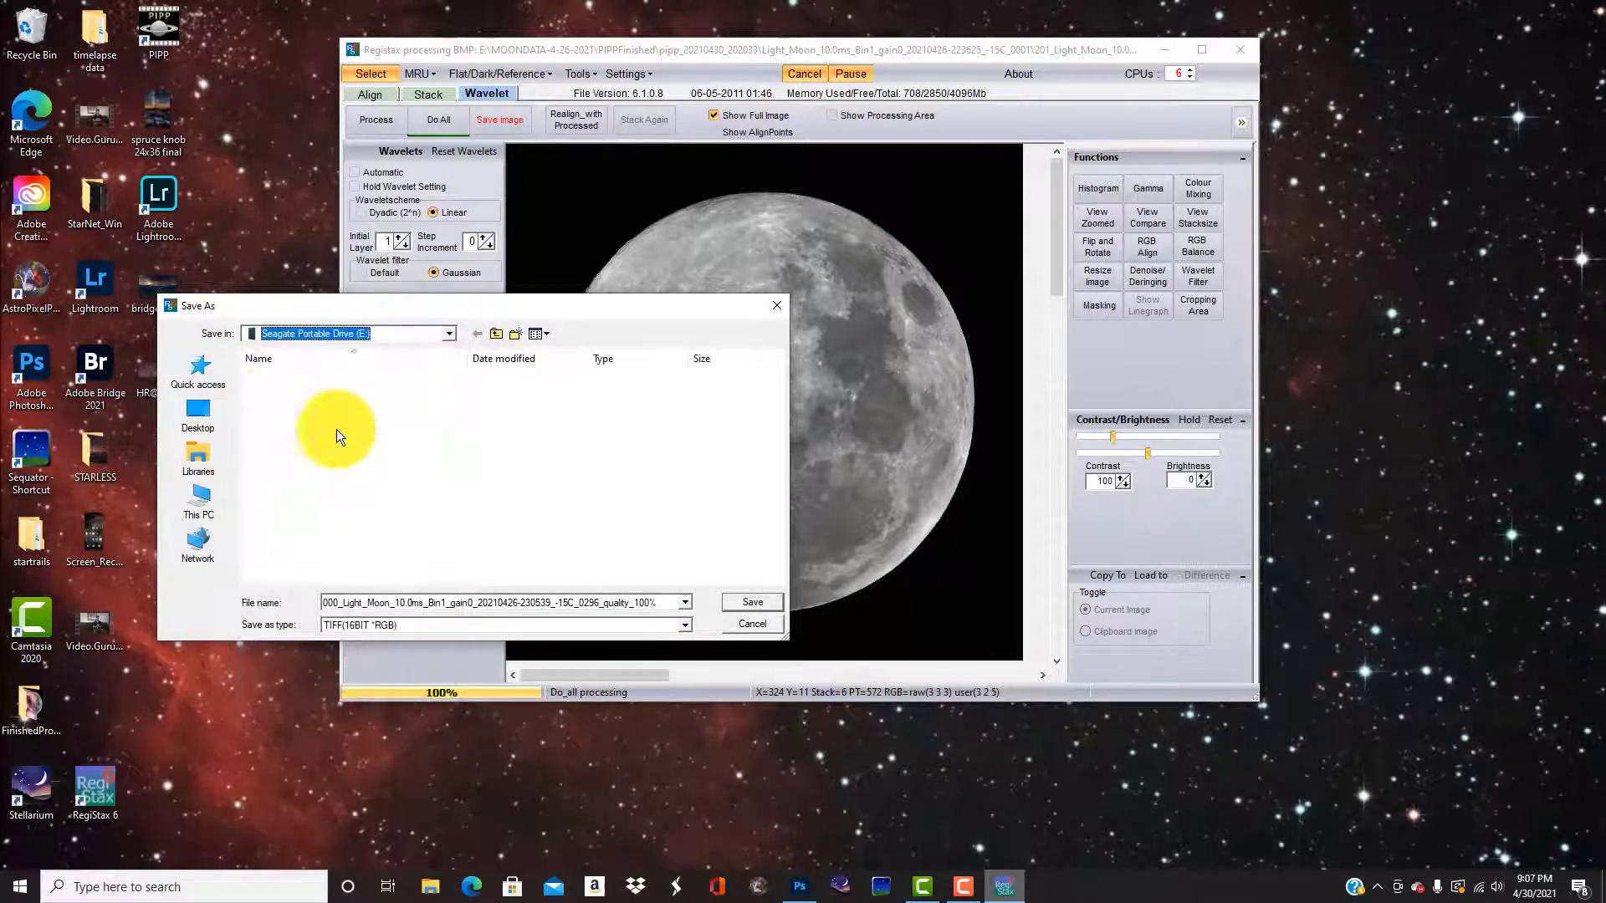
{"action": "scroll", "coordinate": [325, 492], "scroll_direction": "down", "scroll_amount": 10}
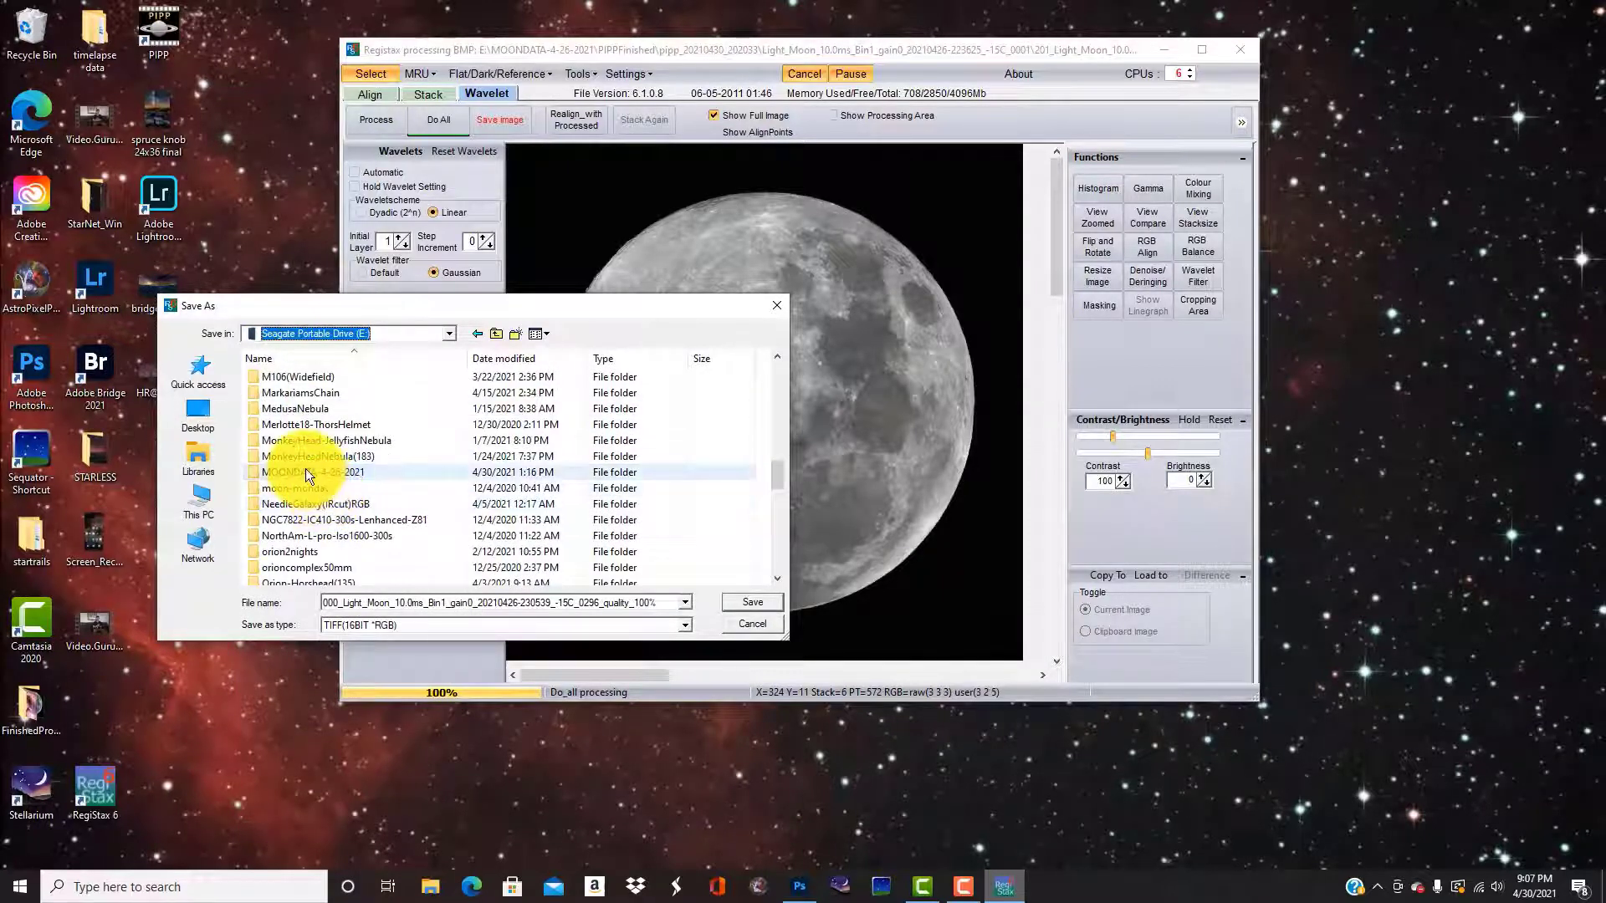
{"action": "double_click", "coordinate": [304, 469]}
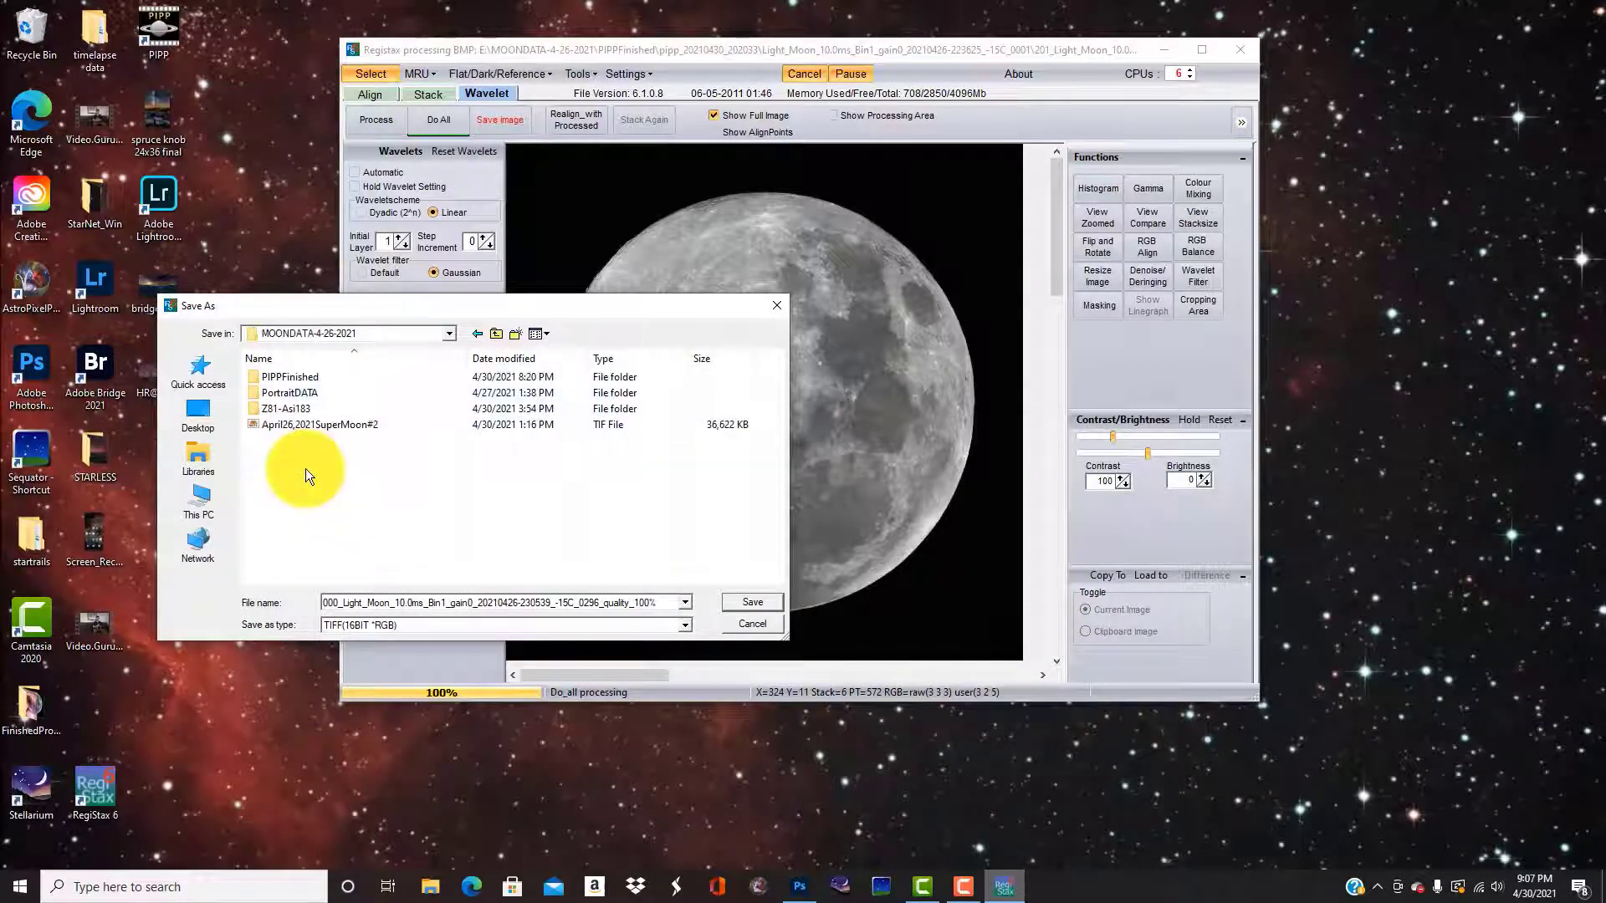
- Save the moon as a 16-bit RGB TIFF named April26,2021SuperMoon#3 and close RegiStax
{"action": "left_click", "coordinate": [643, 595]}
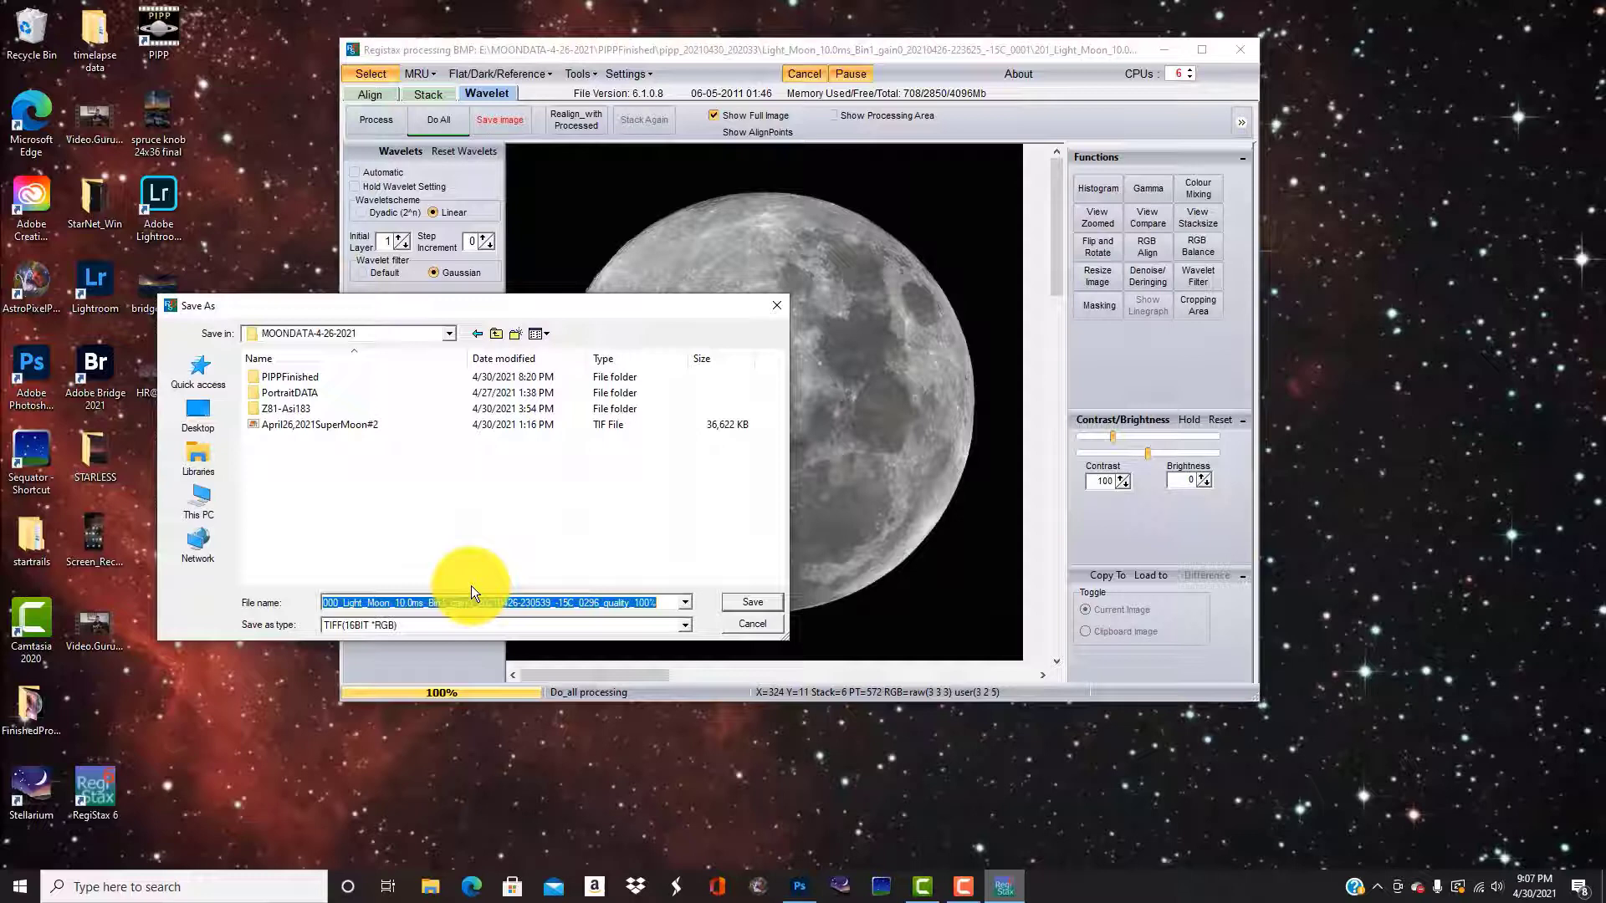
{"action": "type", "text": "April"}
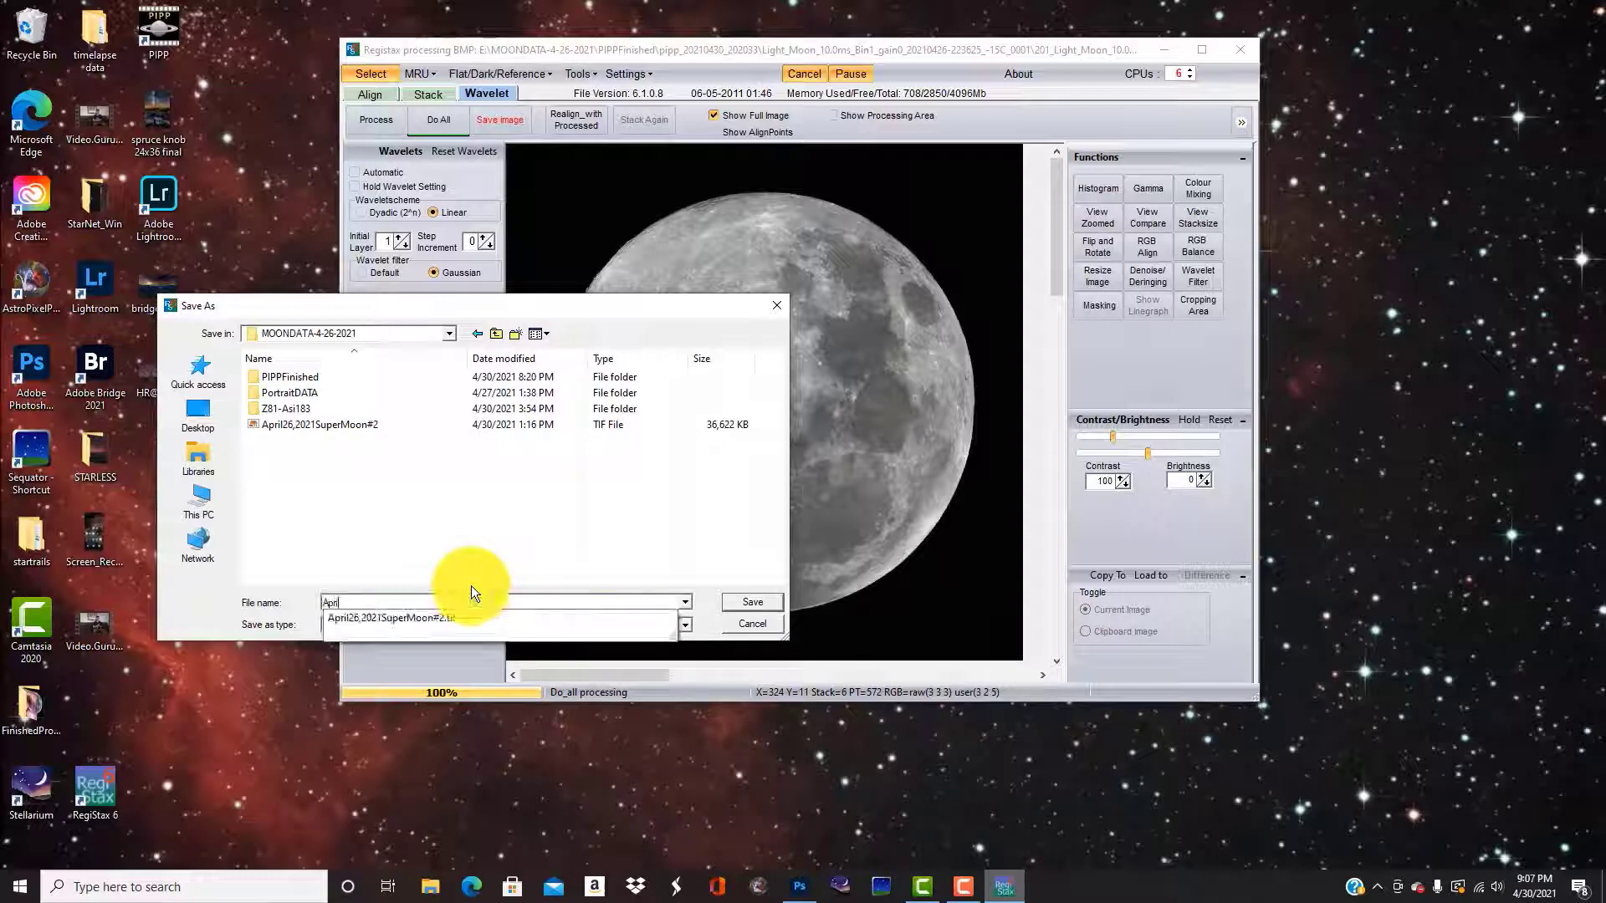
{"action": "type", "text": "26,2021SuperMoon#"}
{"action": "key", "text": "Escape"}
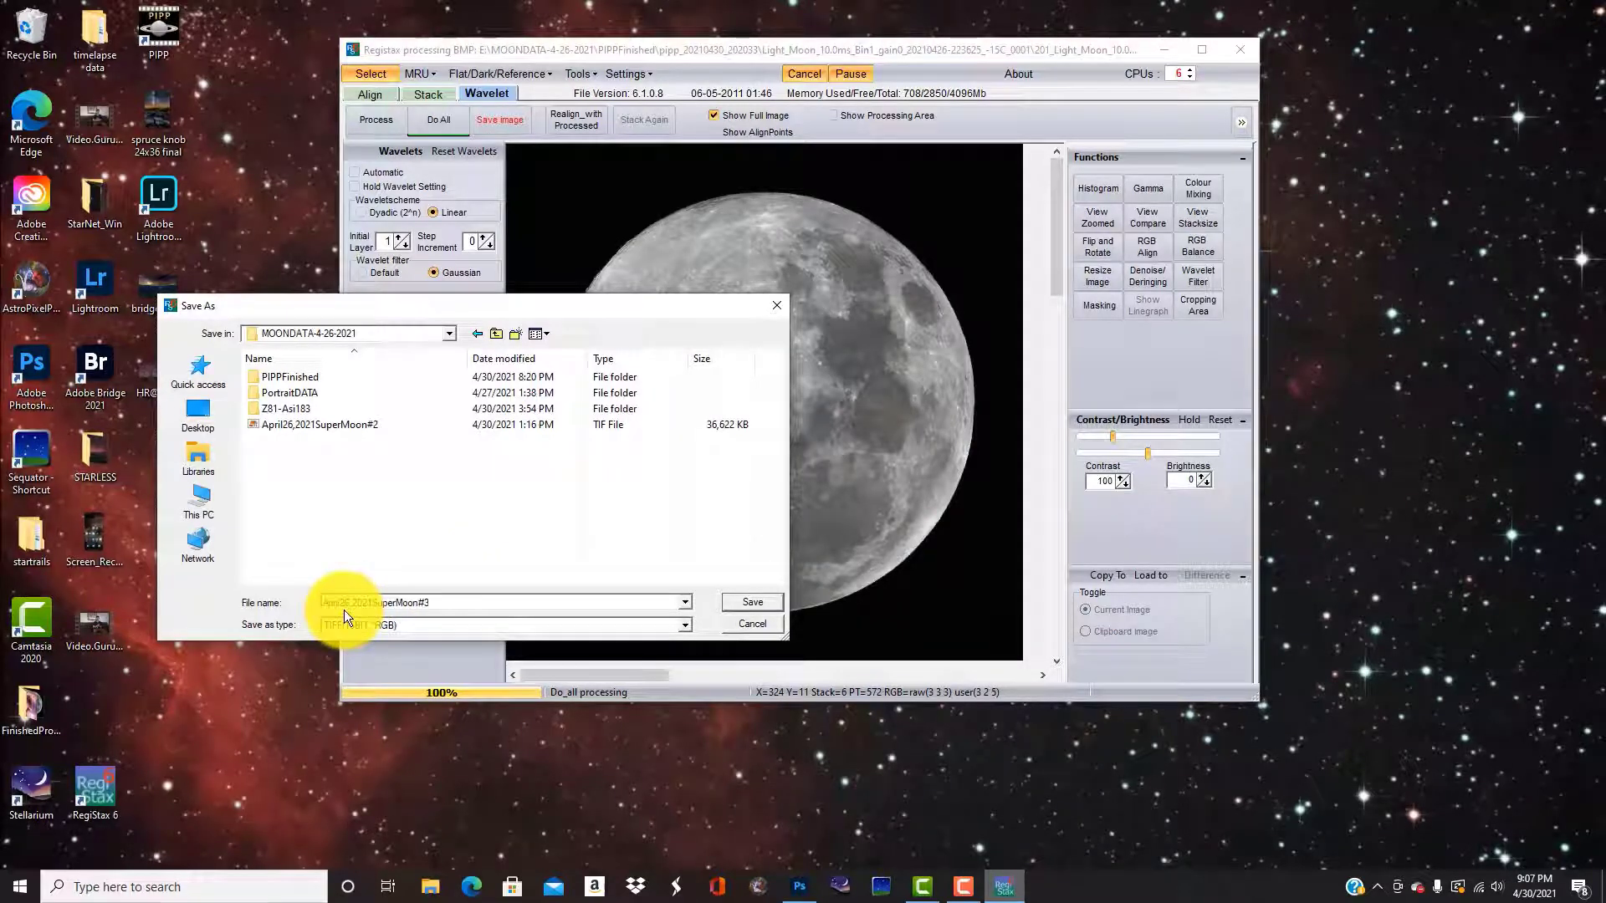
{"action": "left_click", "coordinate": [752, 602]}
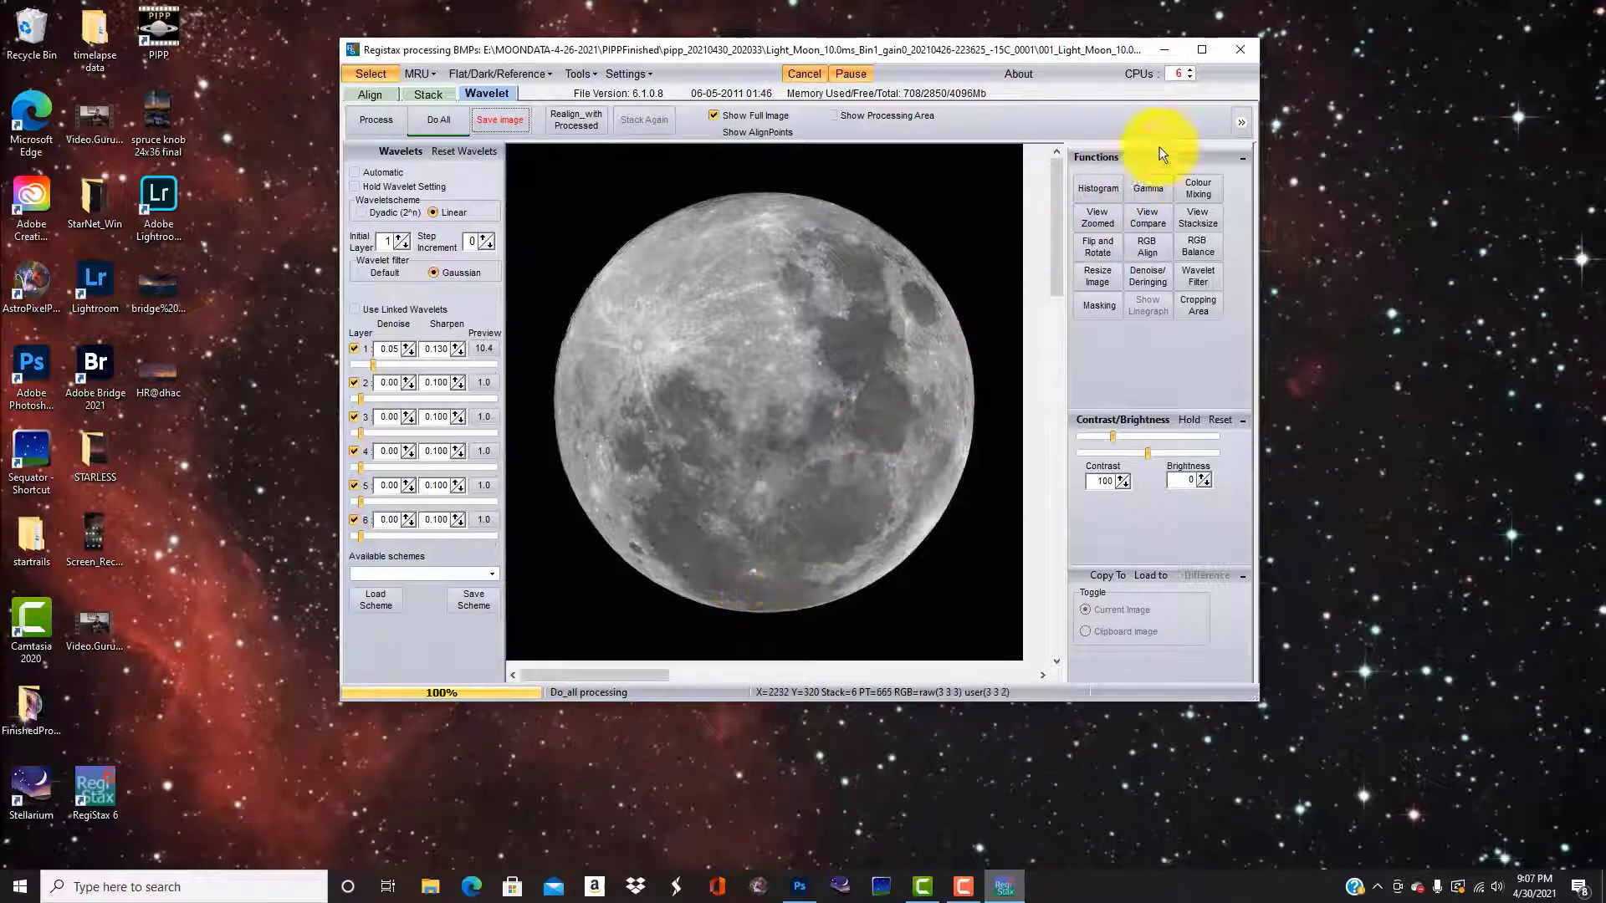
{"action": "left_click", "coordinate": [1240, 49]}
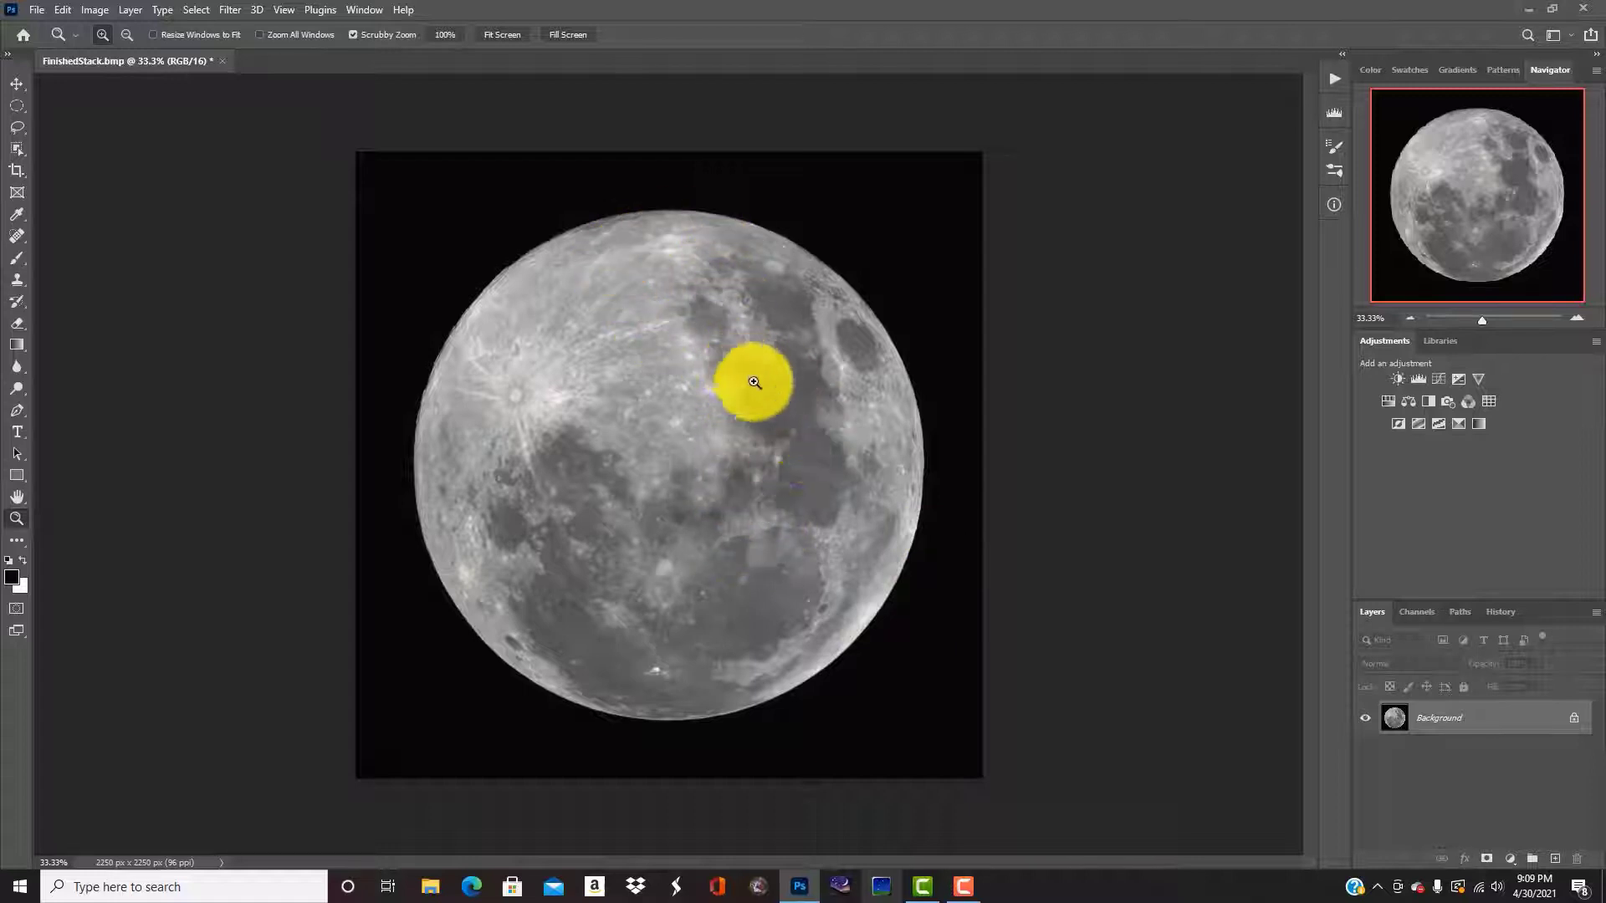
- In Photoshop, look over the FinishedStack moon image and check its colour mode and bit depth
{"action": "left_click_drag", "start_coordinate": [663, 419], "coordinate": [649, 478]}
{"action": "left_click", "coordinate": [650, 478], "text": "alt"}
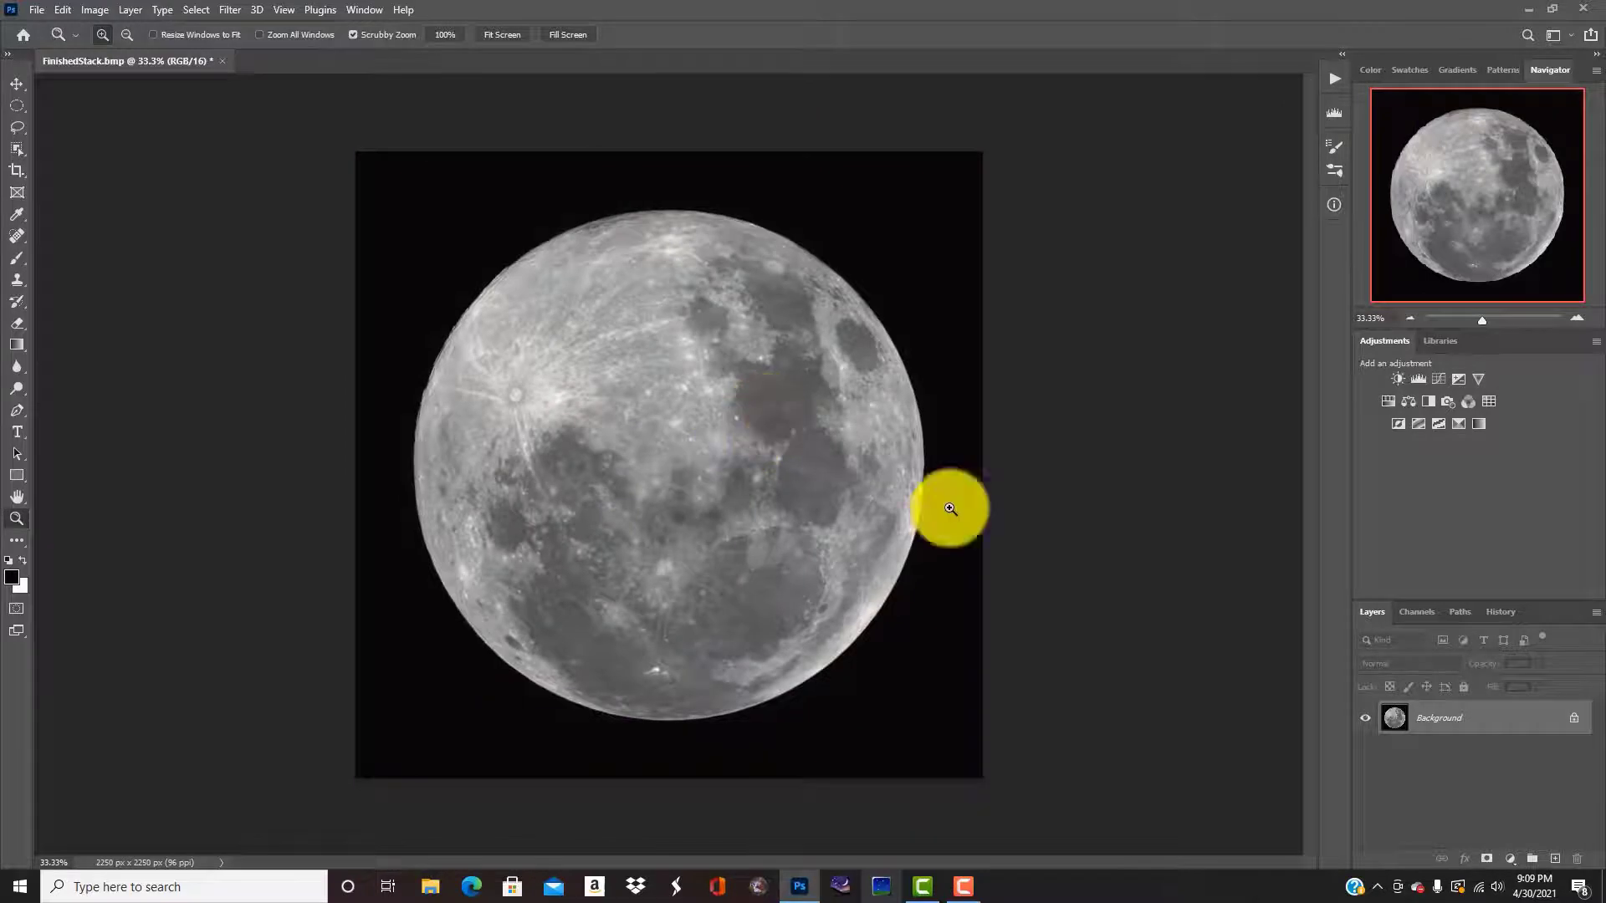
{"action": "left_click", "coordinate": [111, 9]}
{"action": "mouse_move", "coordinate": [112, 25]}
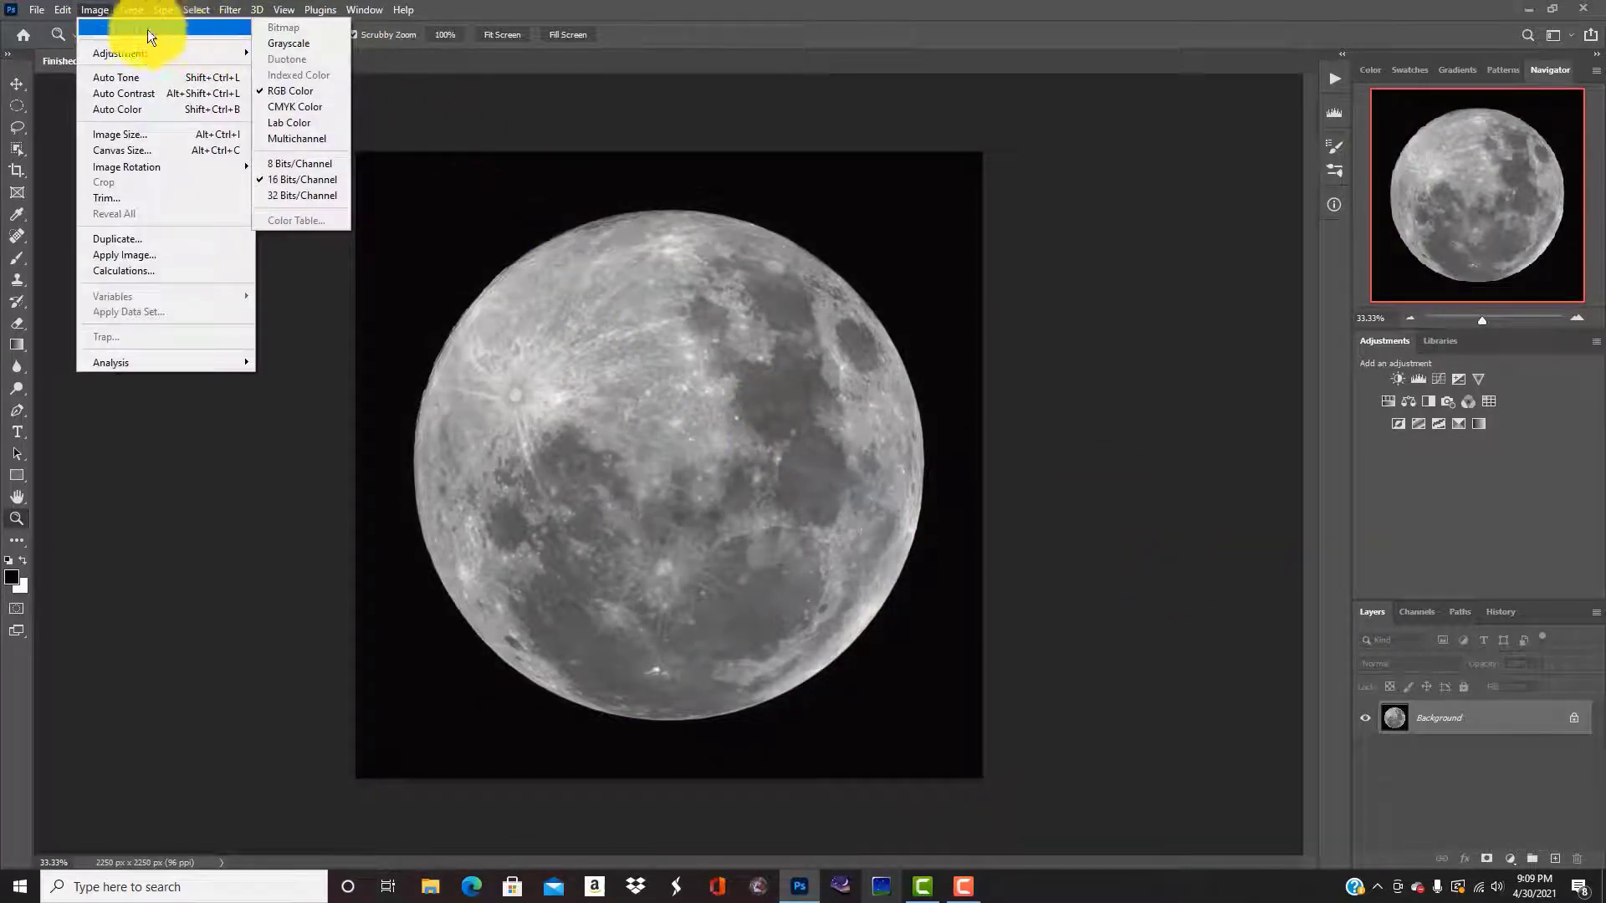
{"action": "left_click", "coordinate": [601, 106]}
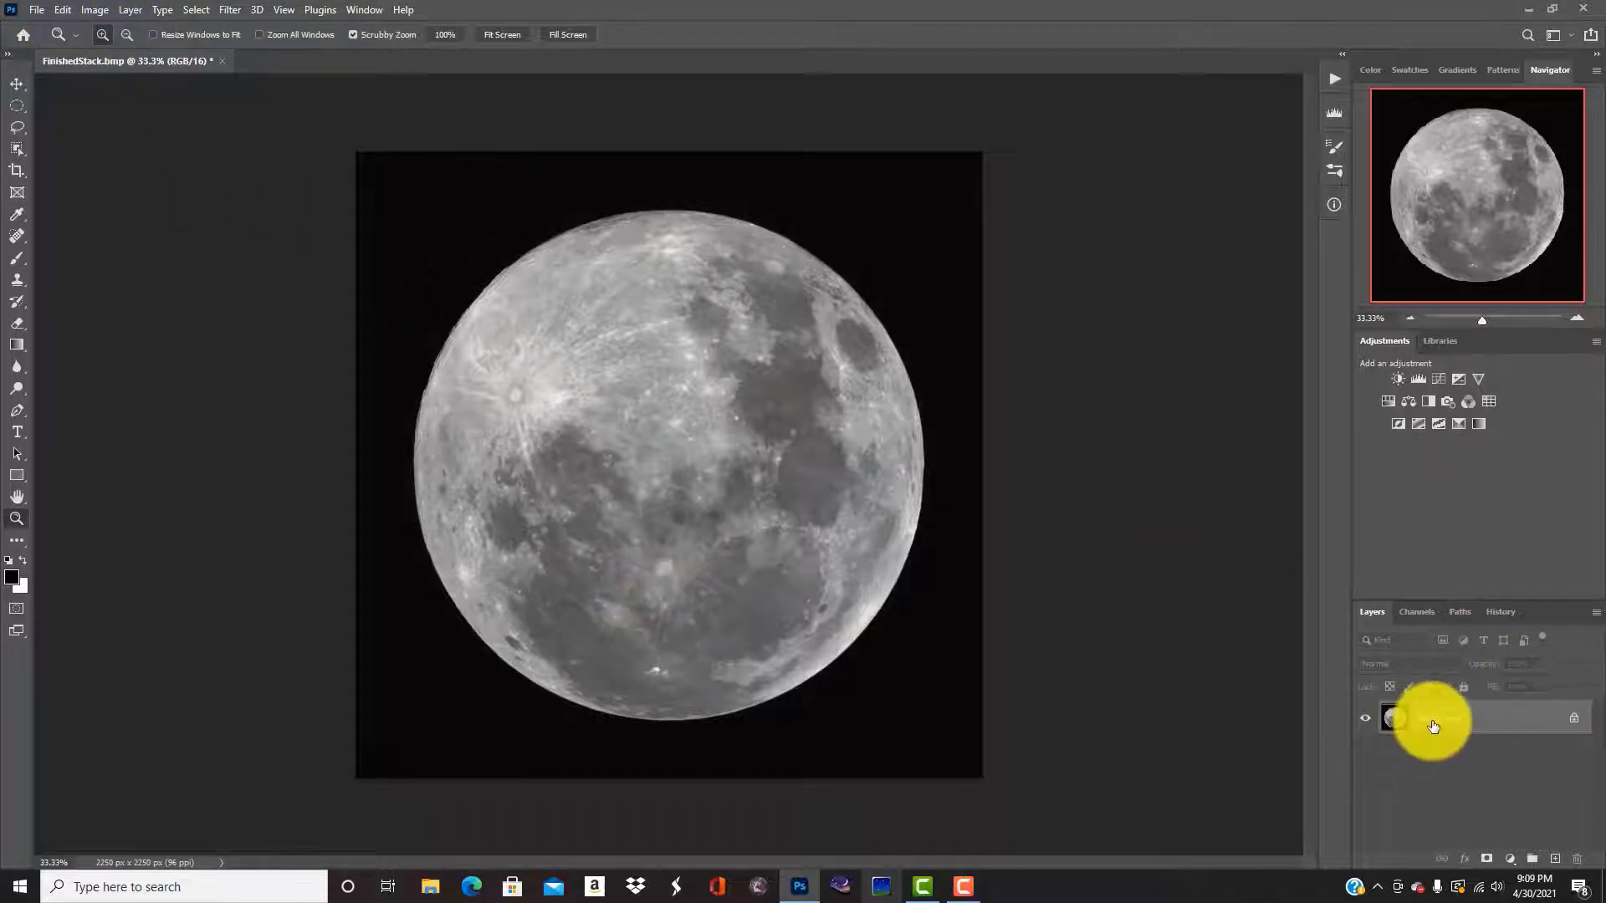
- Copy the whole moon image onto a new layer above the Background and delete the spare Background copy
{"action": "left_click_drag", "start_coordinate": [1432, 726], "coordinate": [1554, 859]}
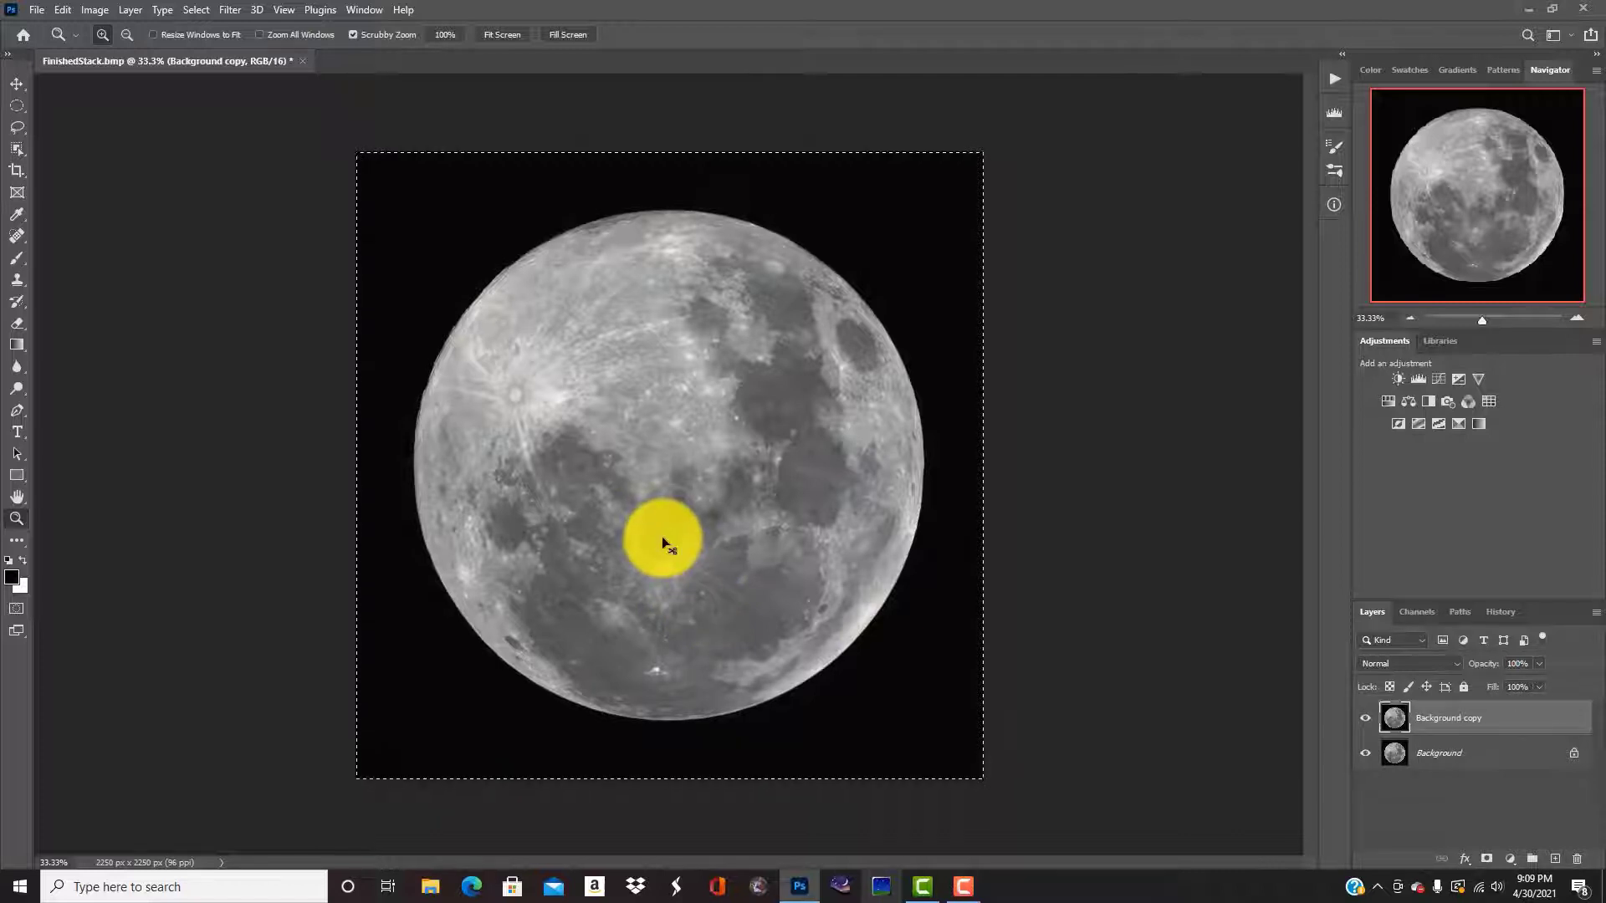
{"action": "key", "text": "ctrl+j"}
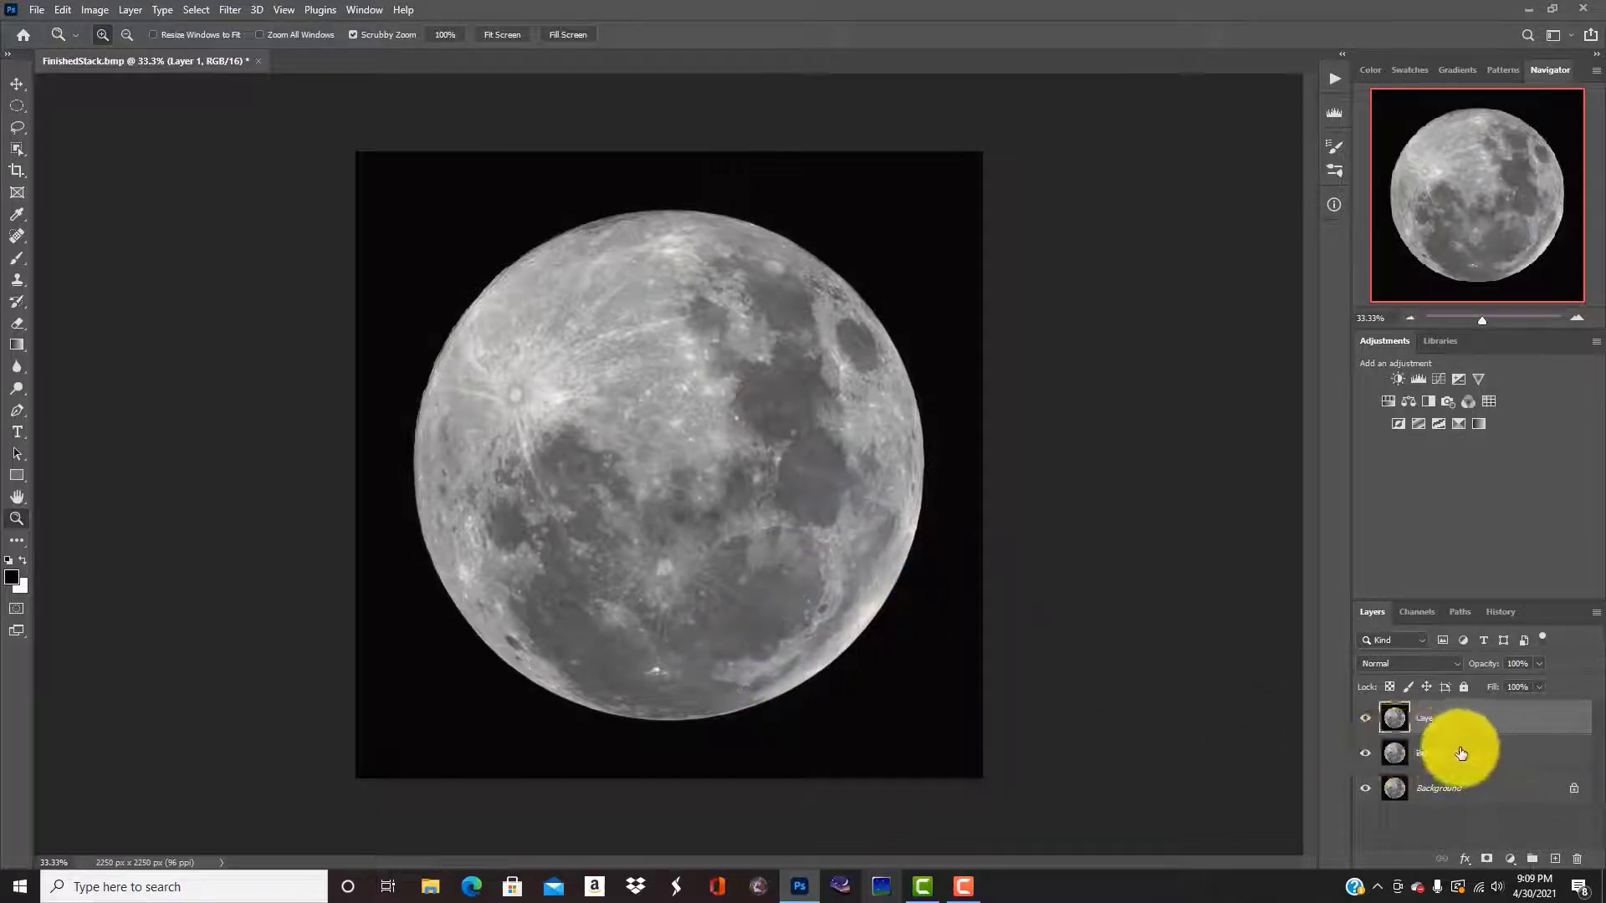
{"action": "left_click", "coordinate": [1574, 857]}
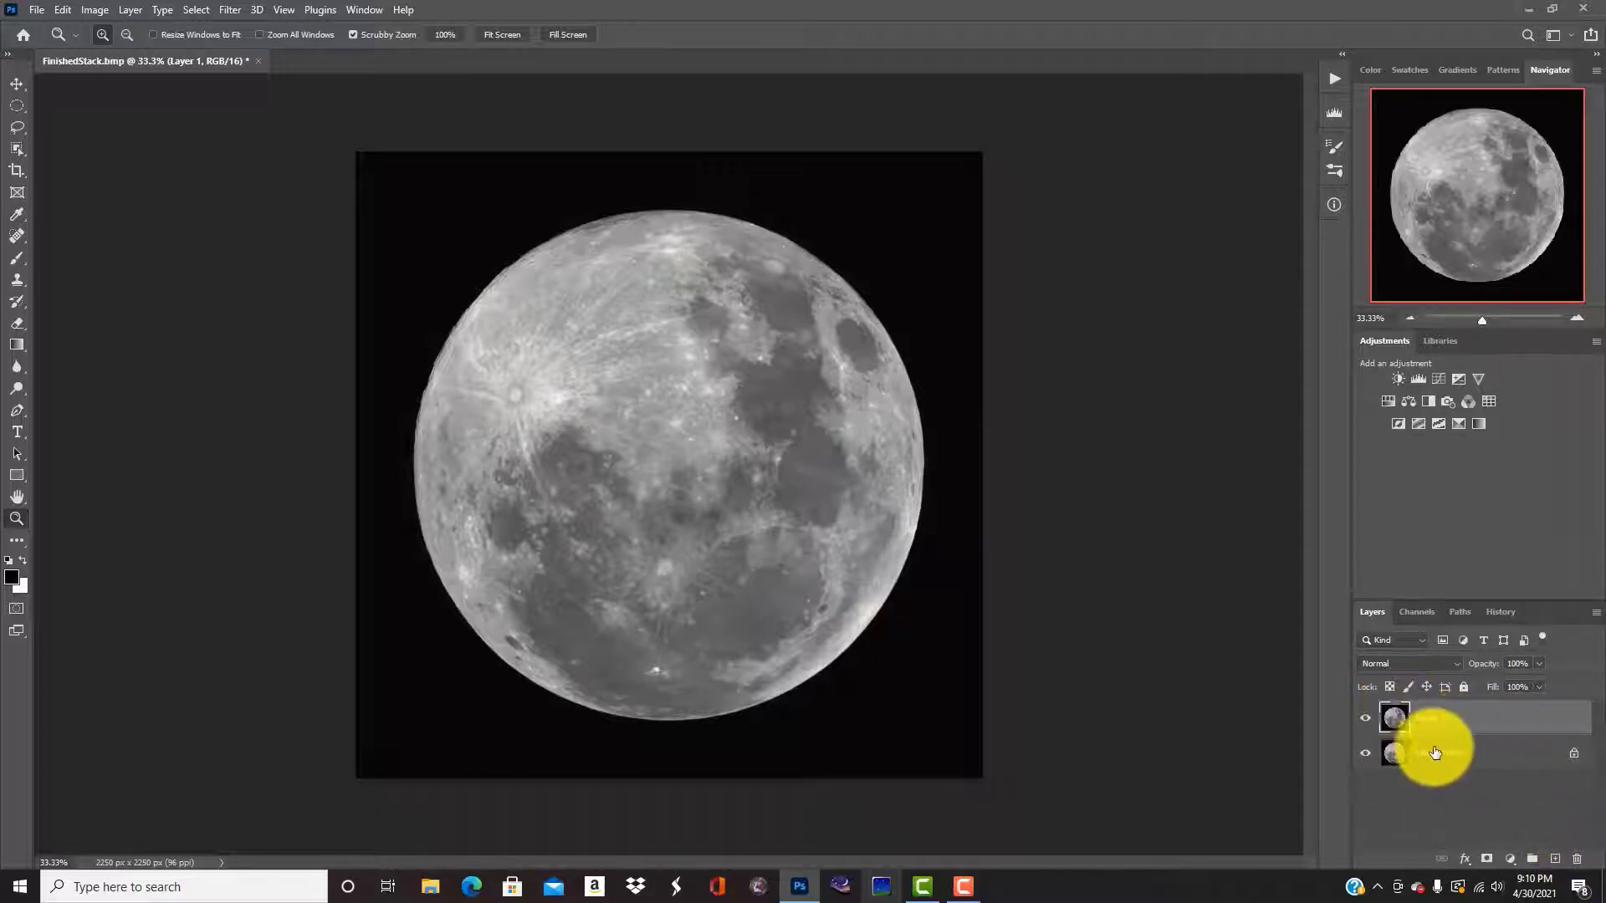
- Duplicate Layer 1 and hide both the original Layer 1 and the Background
{"action": "left_click_drag", "start_coordinate": [1541, 716], "coordinate": [1555, 858]}
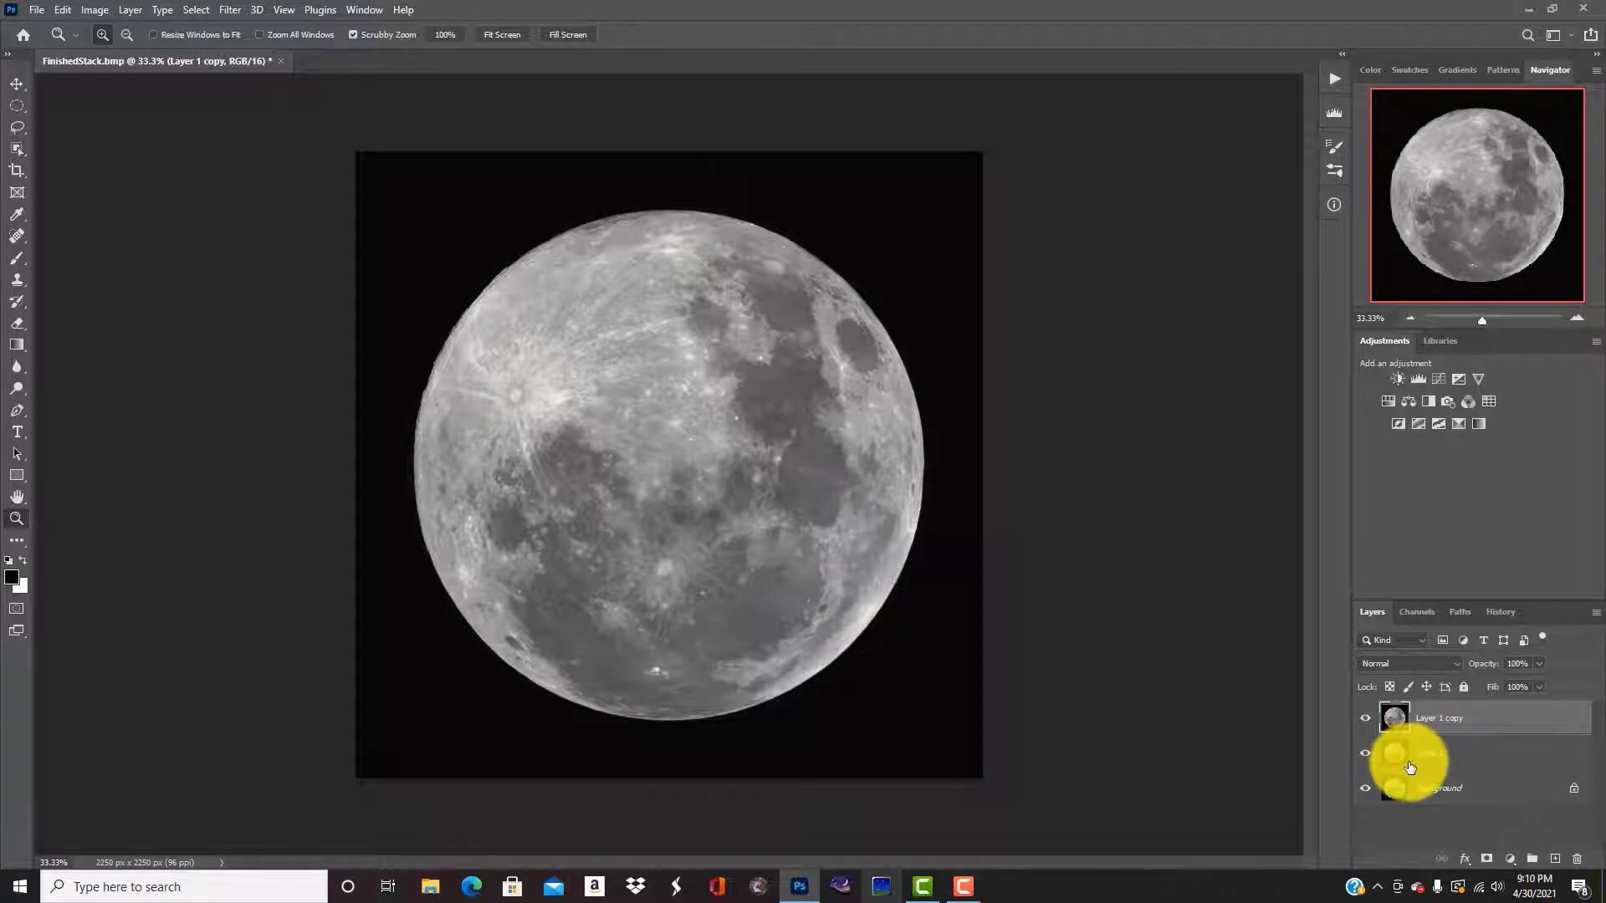
{"action": "left_click", "coordinate": [1365, 789]}
{"action": "left_click", "coordinate": [1364, 752]}
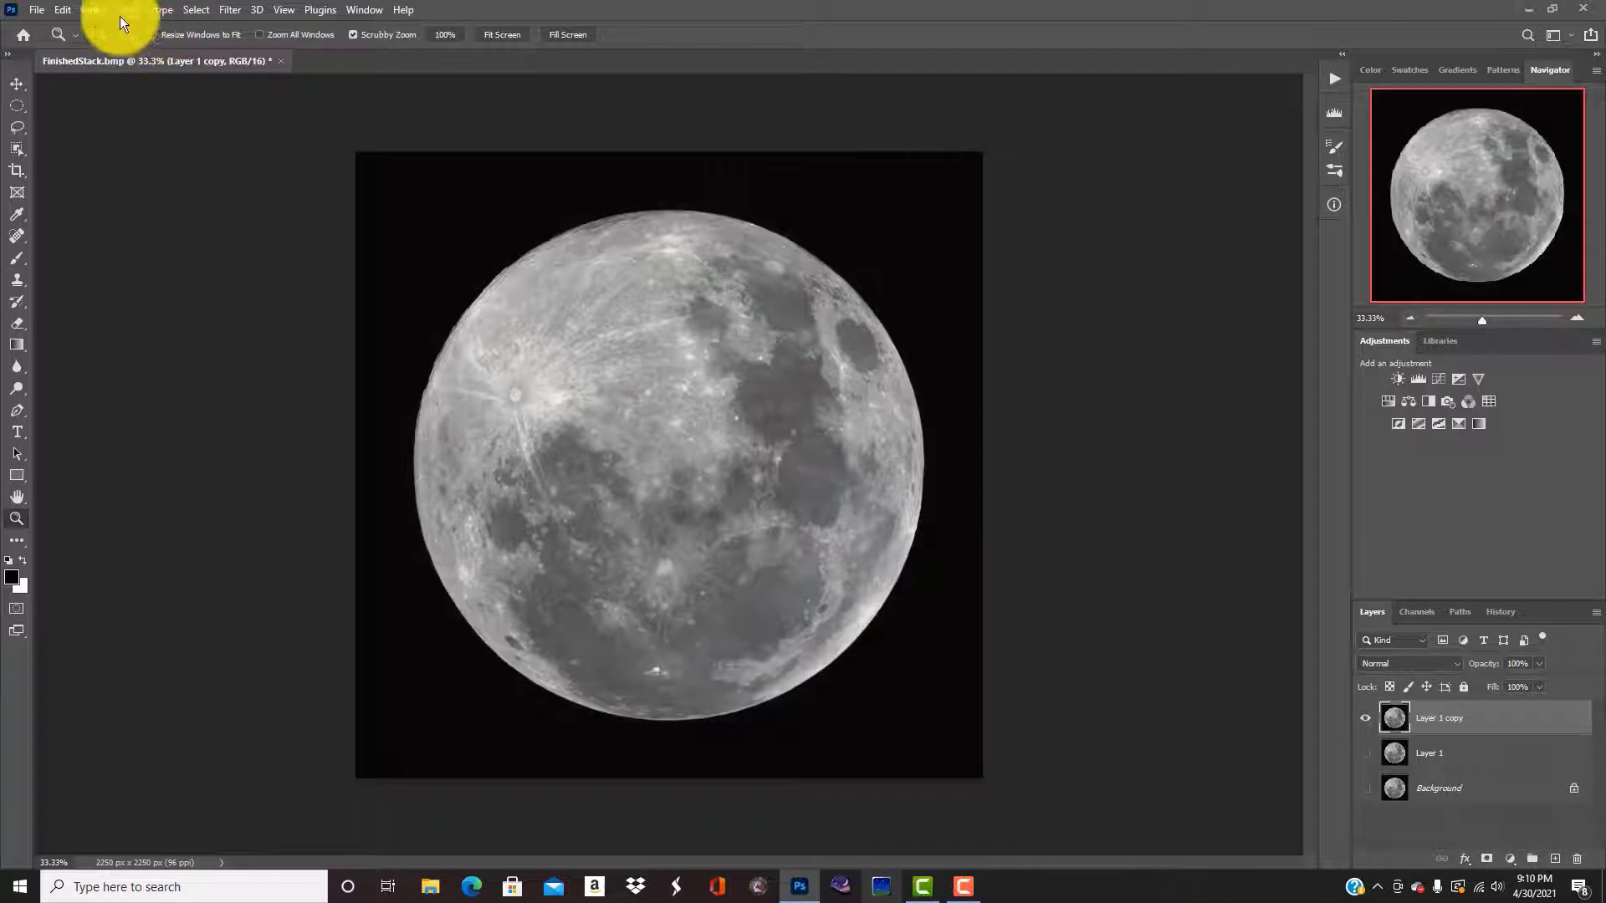
- Apply Auto Color to Layer 1 copy and set its brightness to 6 and contrast to 21
{"action": "left_click", "coordinate": [95, 10]}
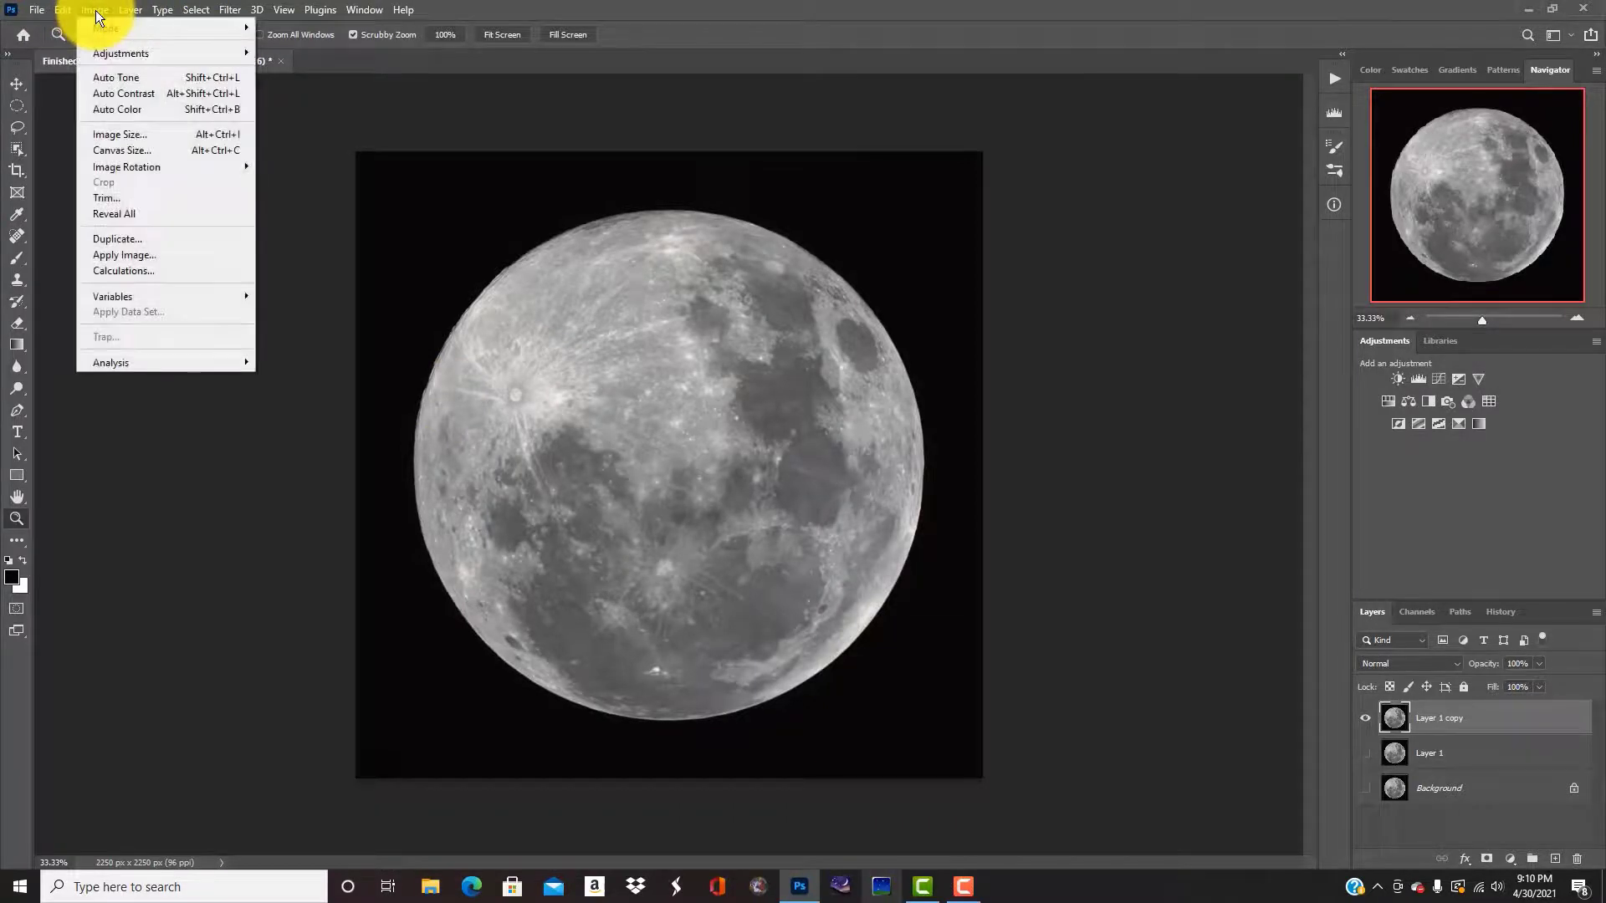
{"action": "left_click", "coordinate": [144, 108]}
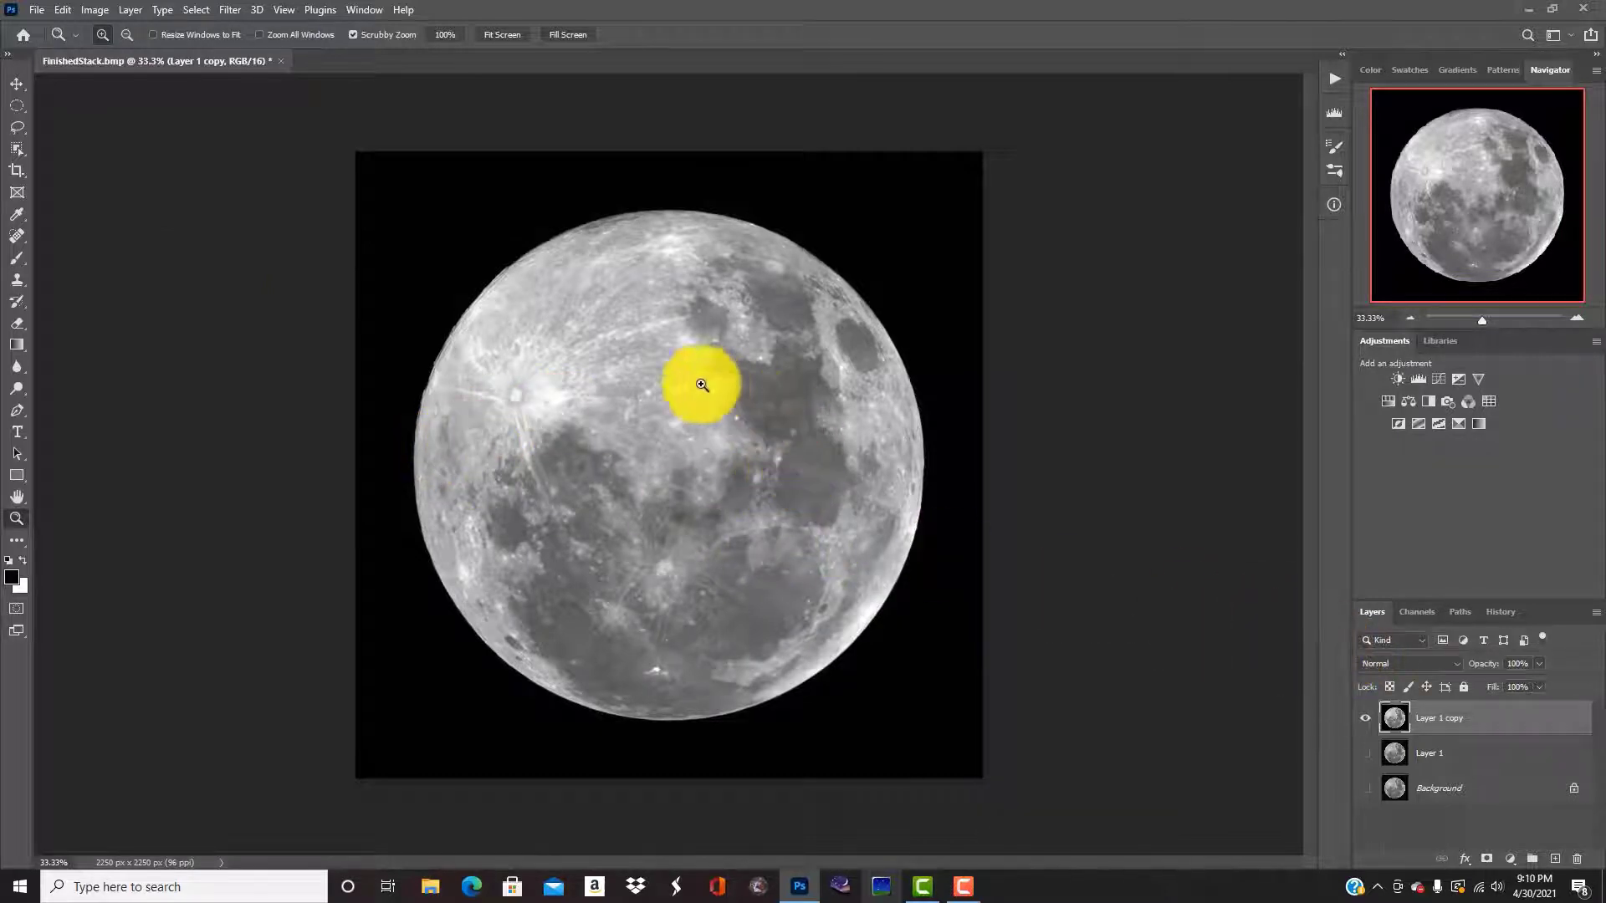
{"action": "left_click", "coordinate": [103, 12]}
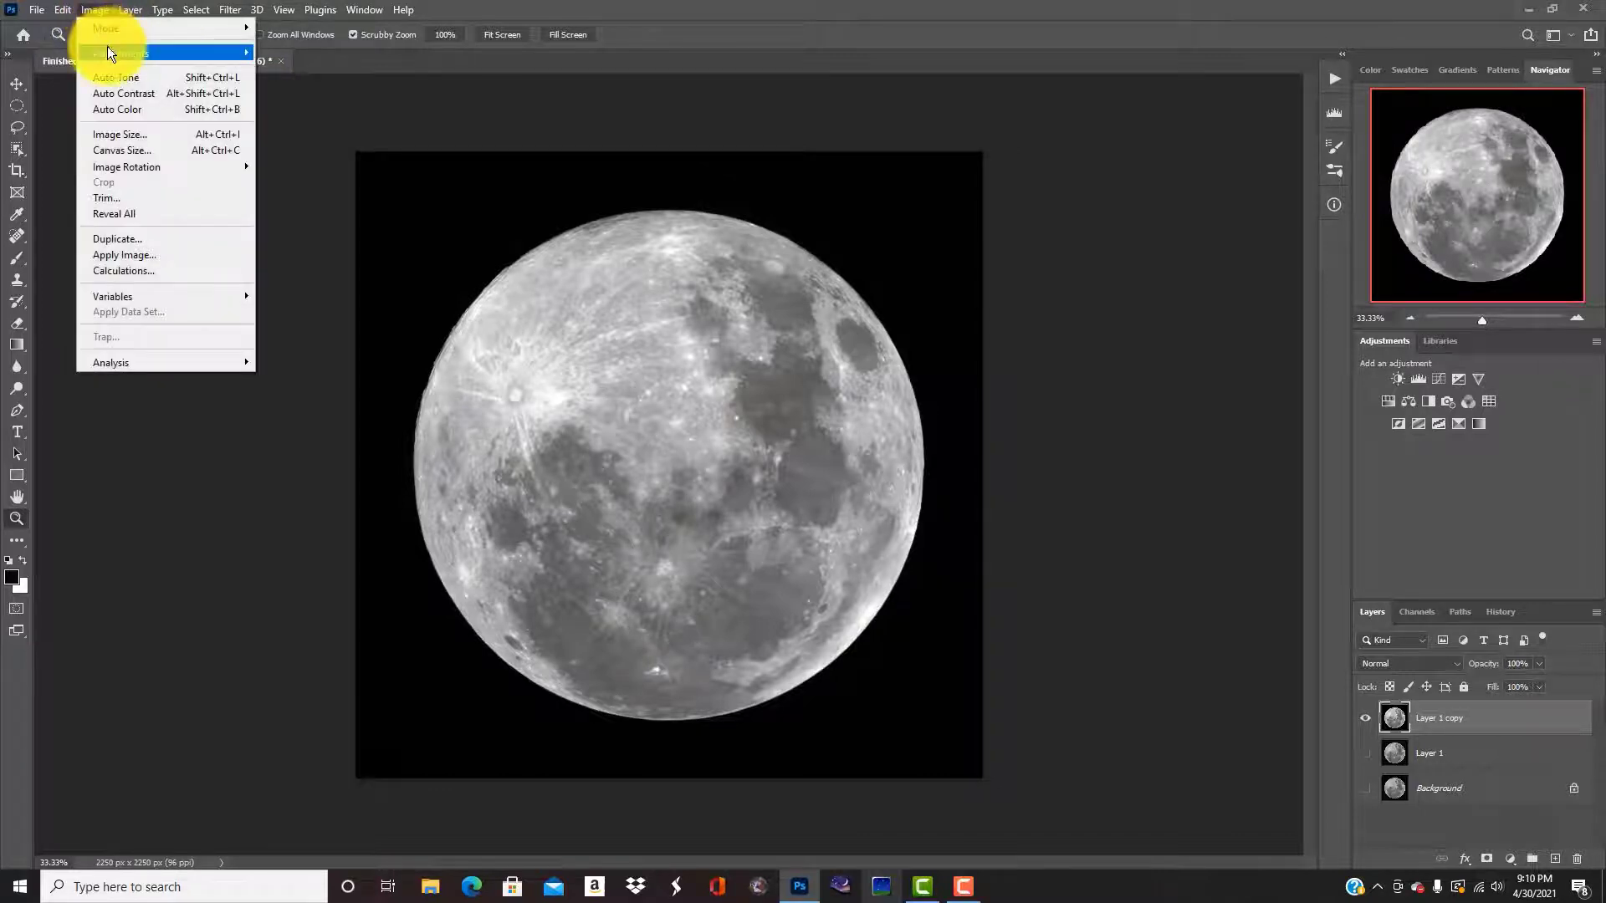
{"action": "mouse_move", "coordinate": [108, 51]}
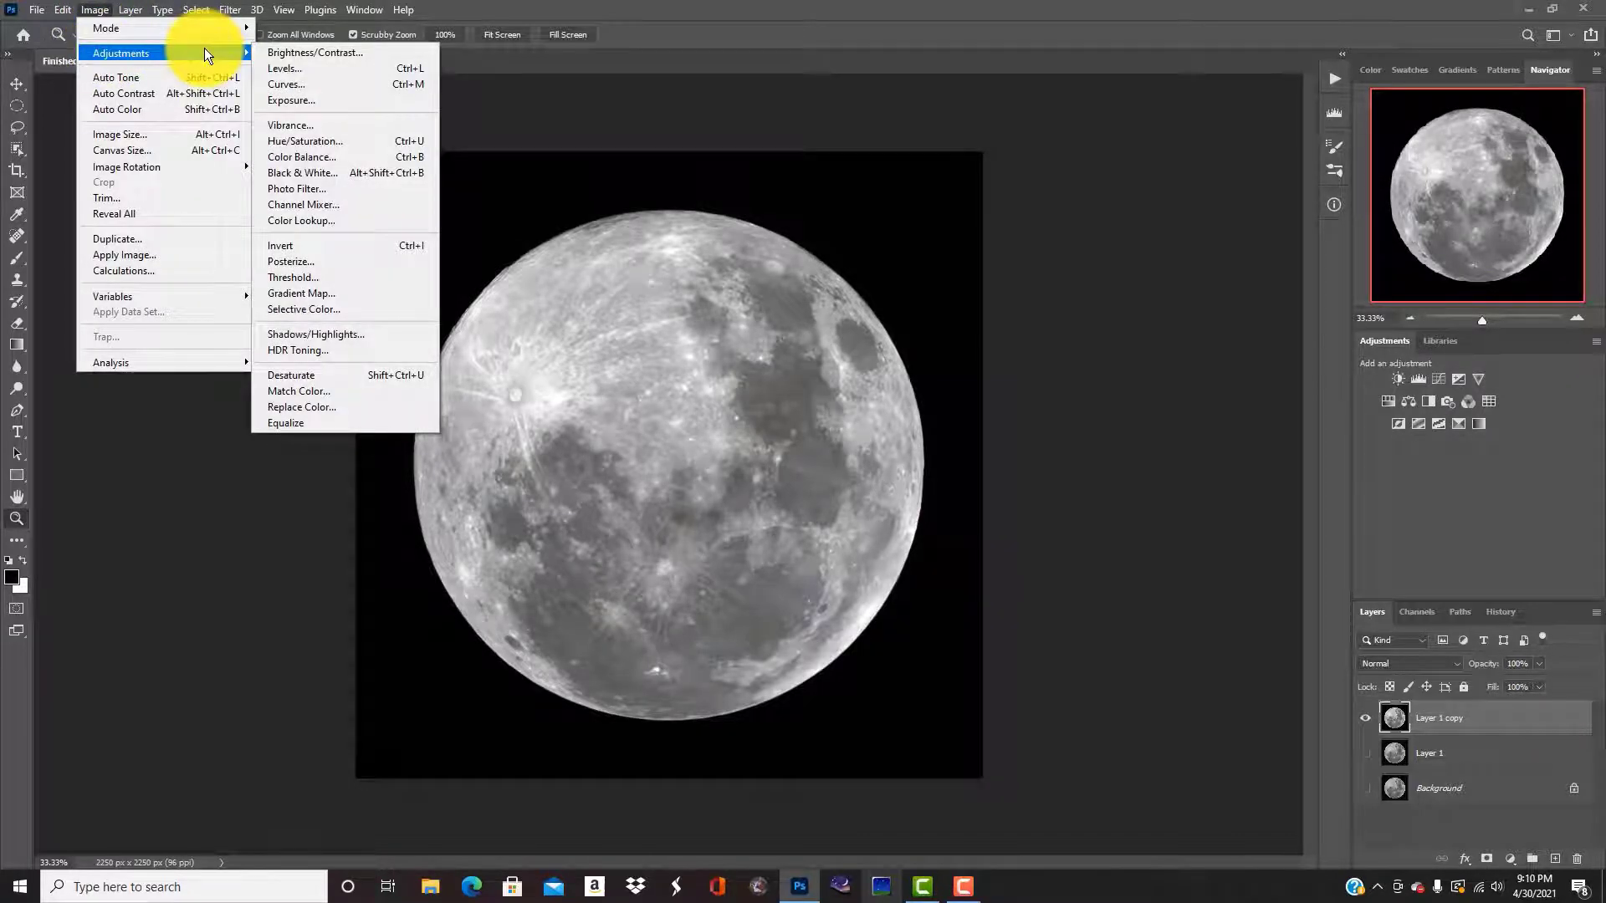
{"action": "left_click", "coordinate": [312, 52]}
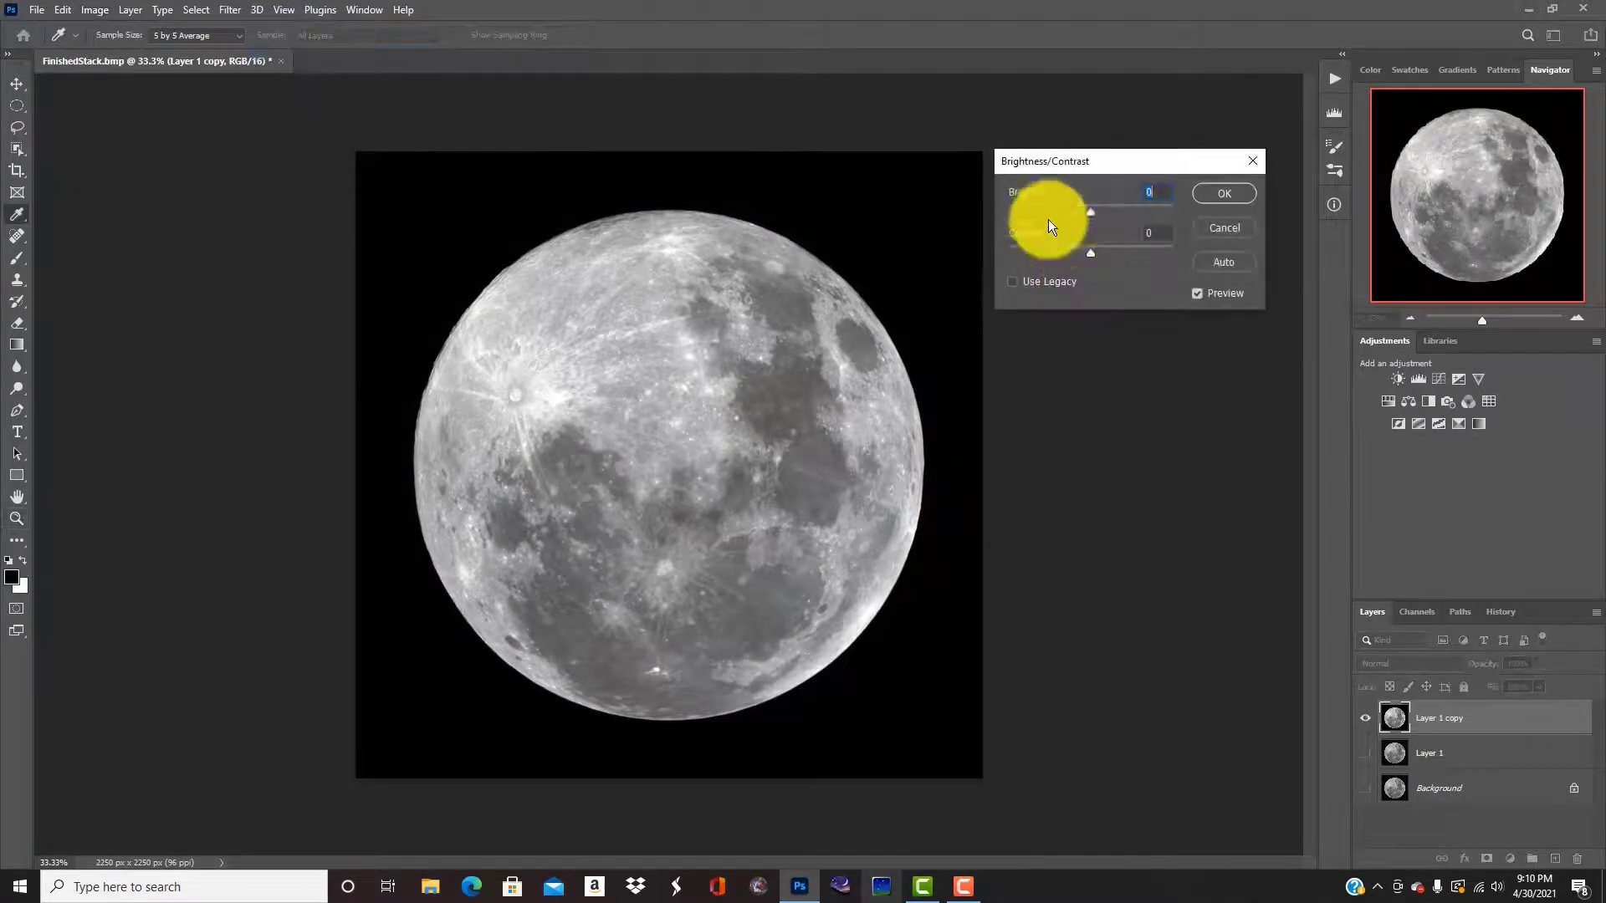
{"action": "left_click_drag", "start_coordinate": [1091, 211], "coordinate": [1094, 219]}
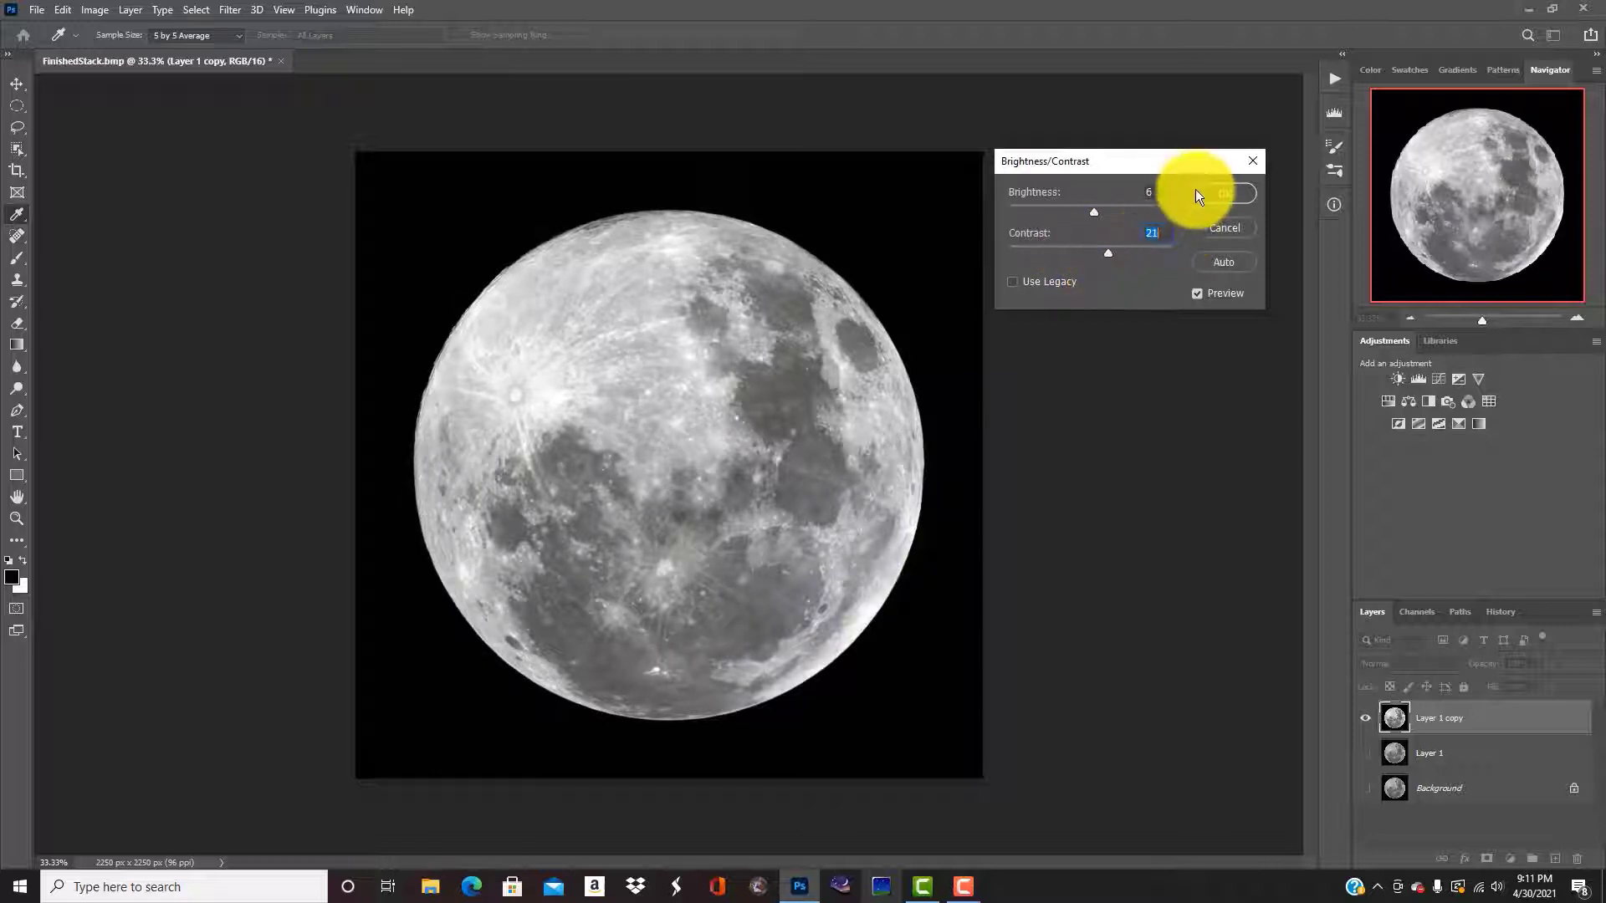
{"action": "left_click", "coordinate": [1218, 193]}
{"action": "key", "text": "z"}
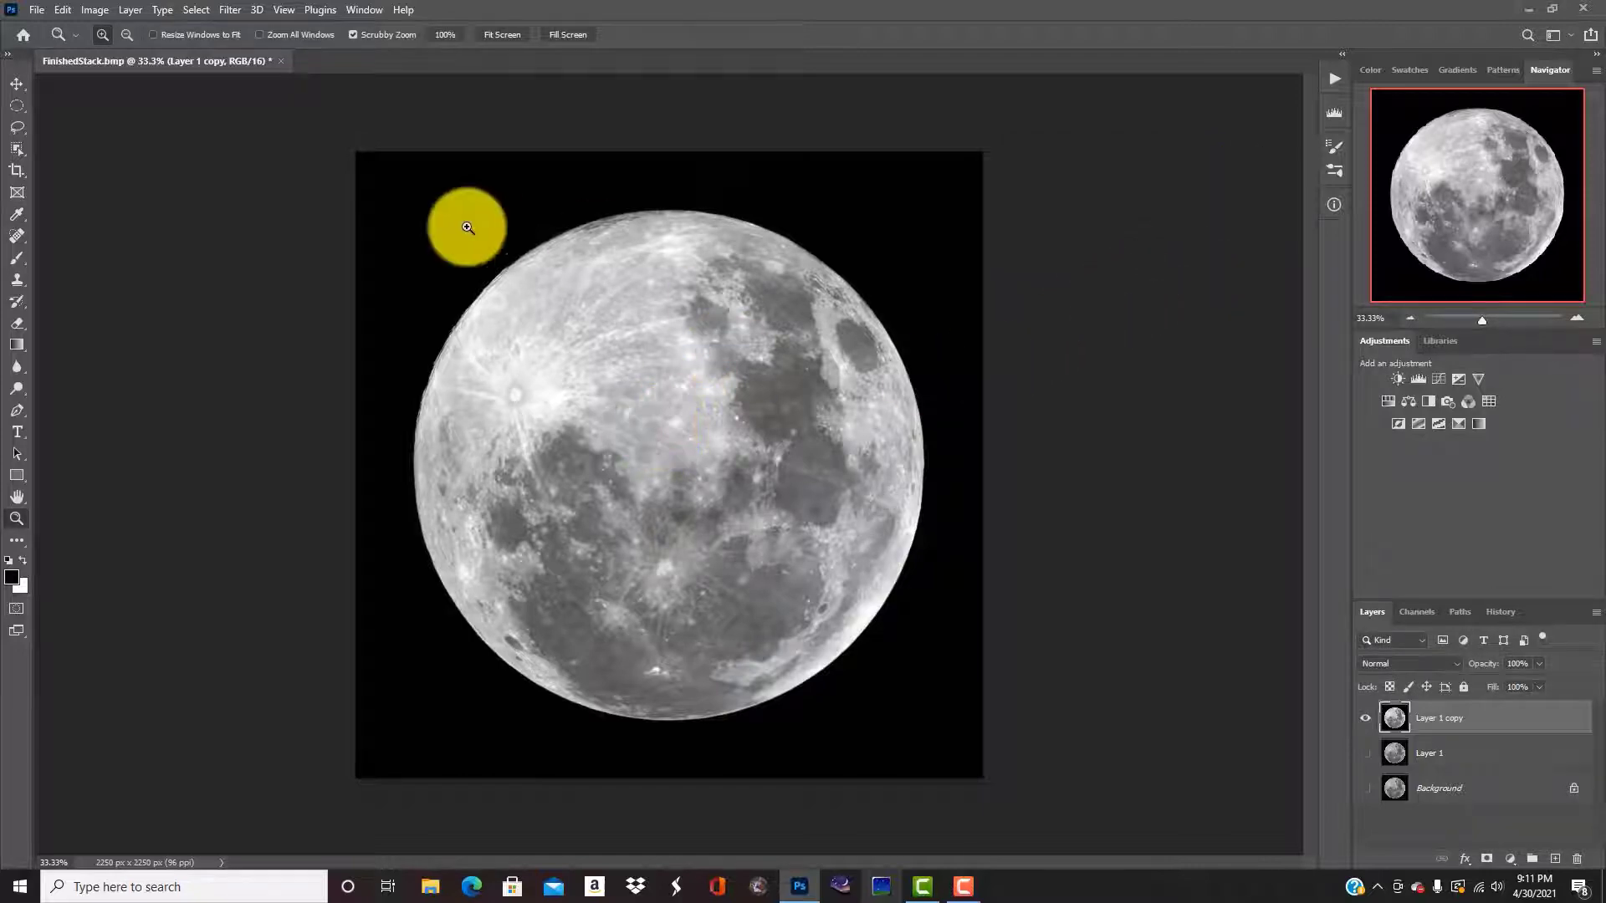
- Start a Curves adjustment on Layer 1 copy and darken the shadows with a point at input 44, output 29
{"action": "left_click_drag", "start_coordinate": [542, 409], "coordinate": [511, 333]}
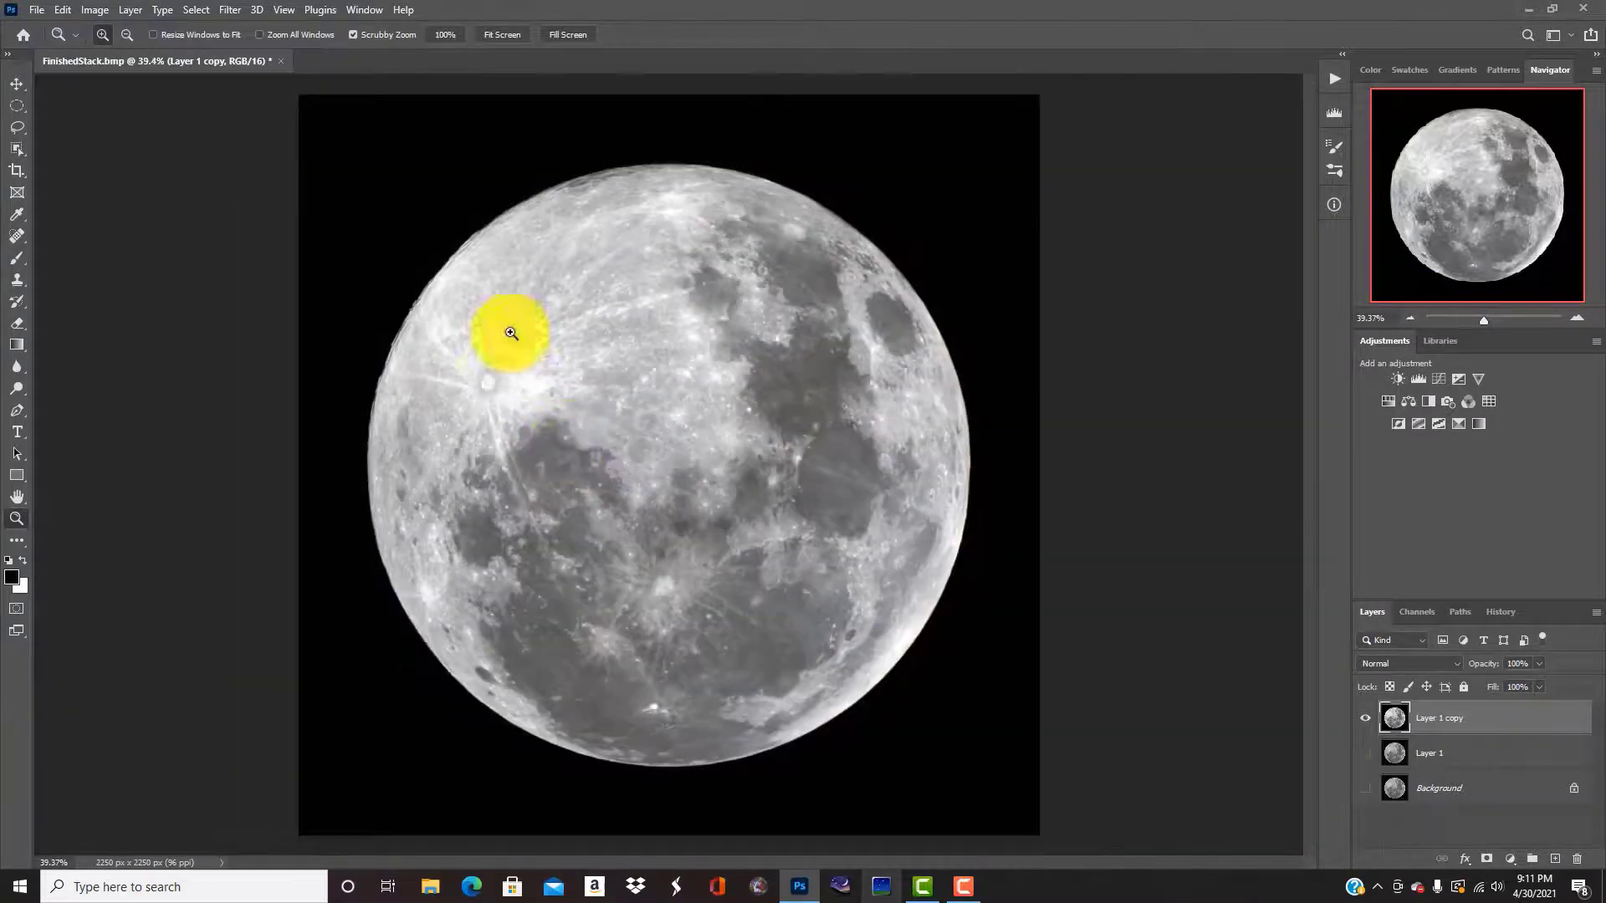
{"action": "left_click", "coordinate": [95, 9]}
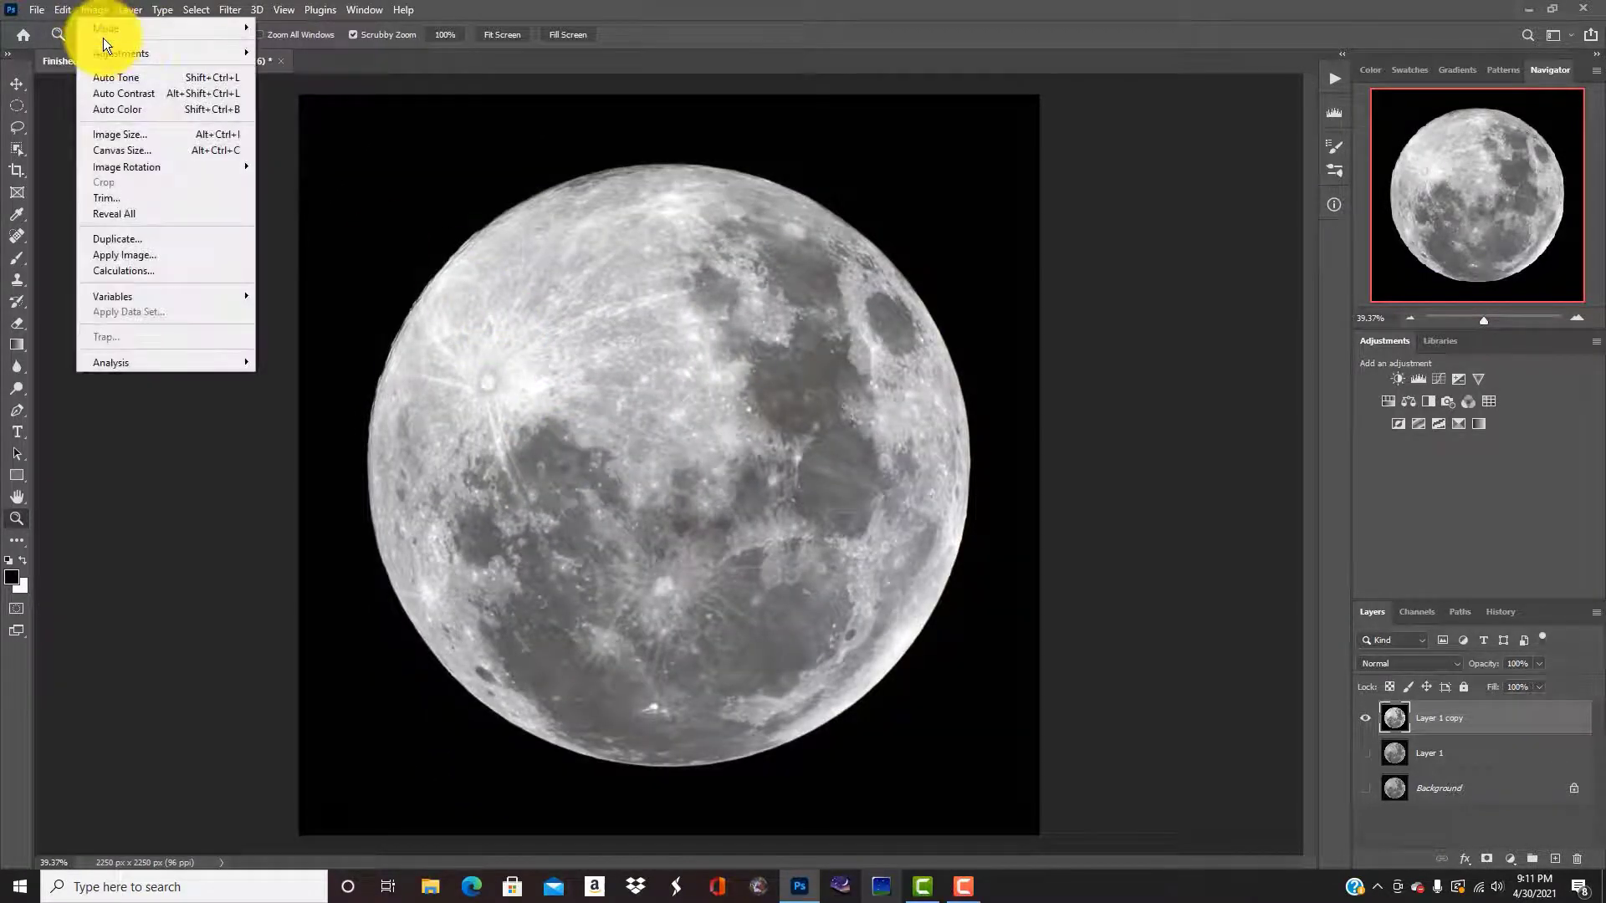
{"action": "mouse_move", "coordinate": [122, 52]}
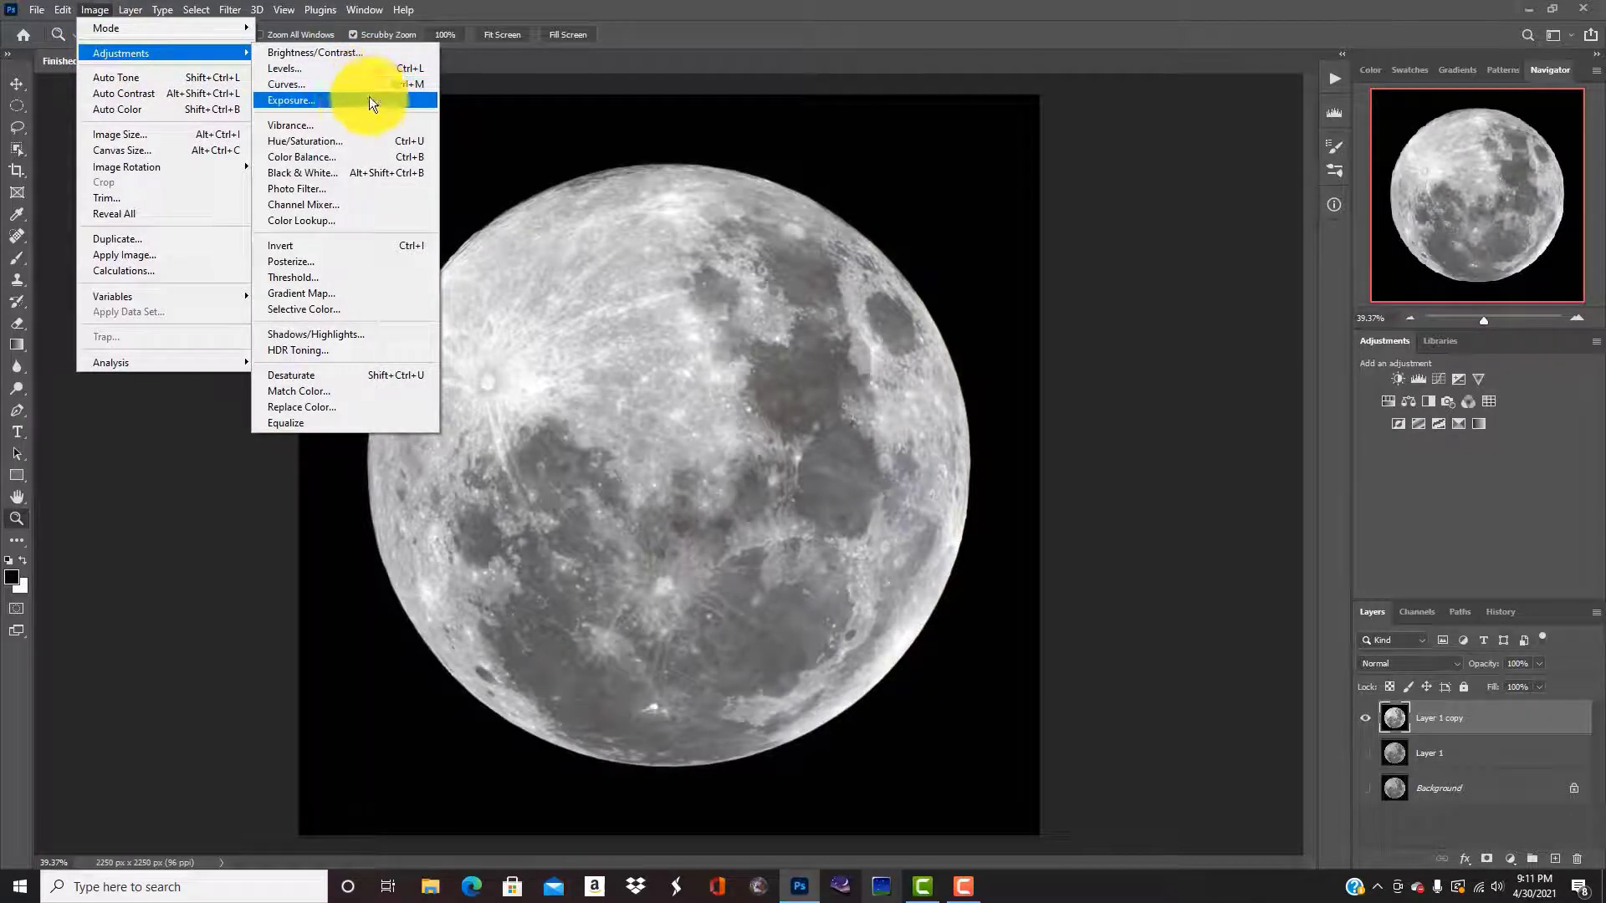
{"action": "left_click", "coordinate": [294, 82]}
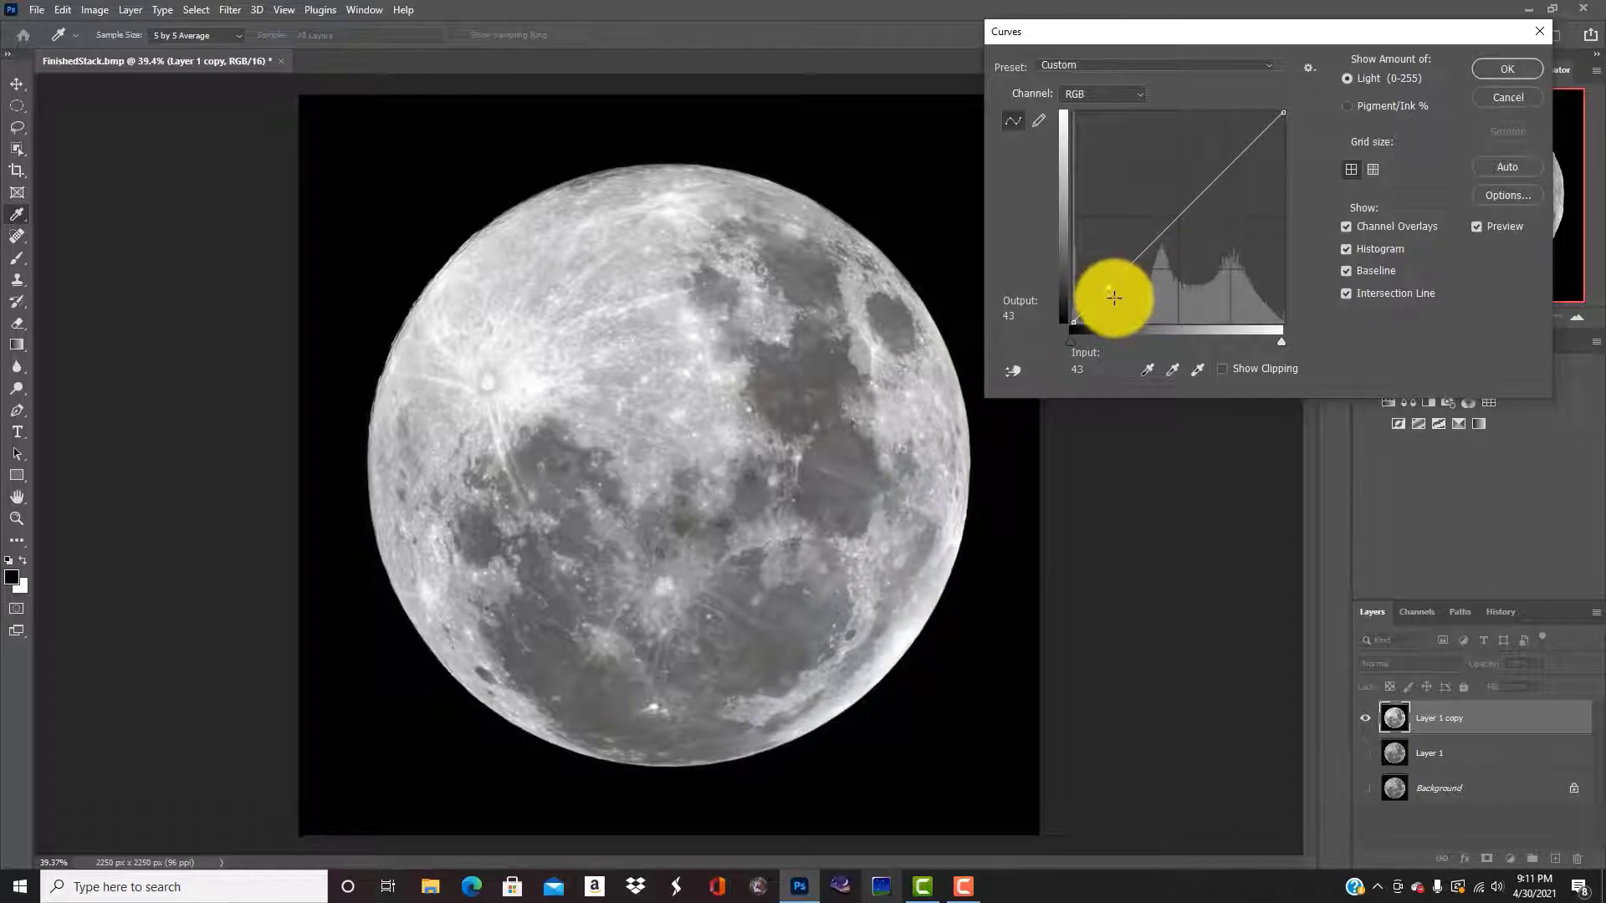
{"action": "left_click", "coordinate": [1116, 303]}
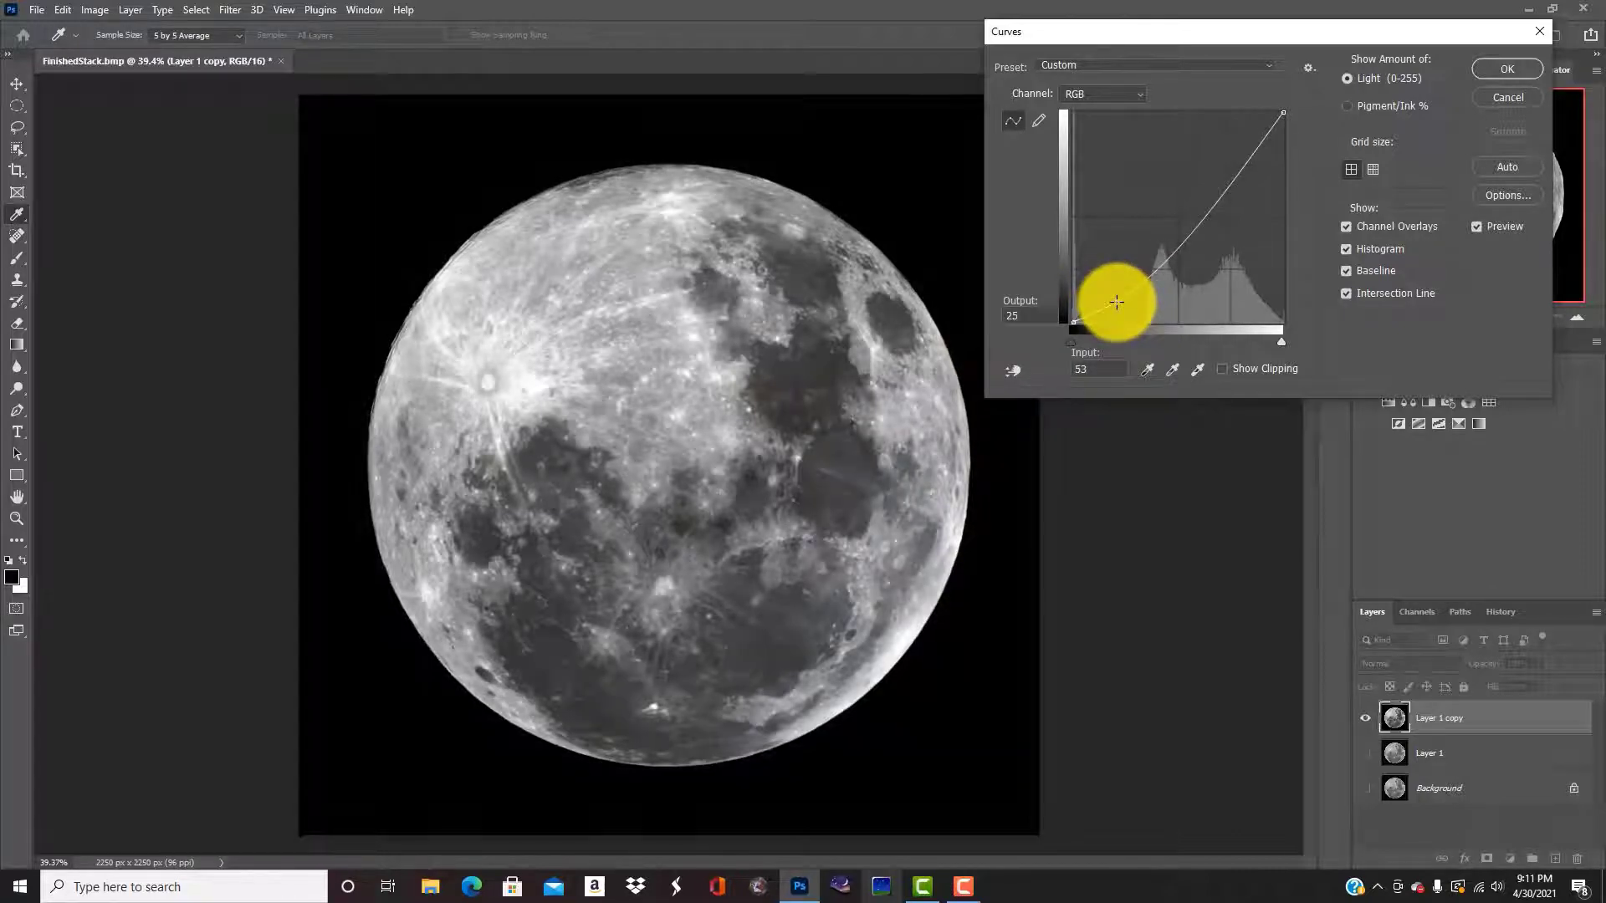
{"action": "left_click_drag", "start_coordinate": [1116, 303], "coordinate": [1108, 299]}
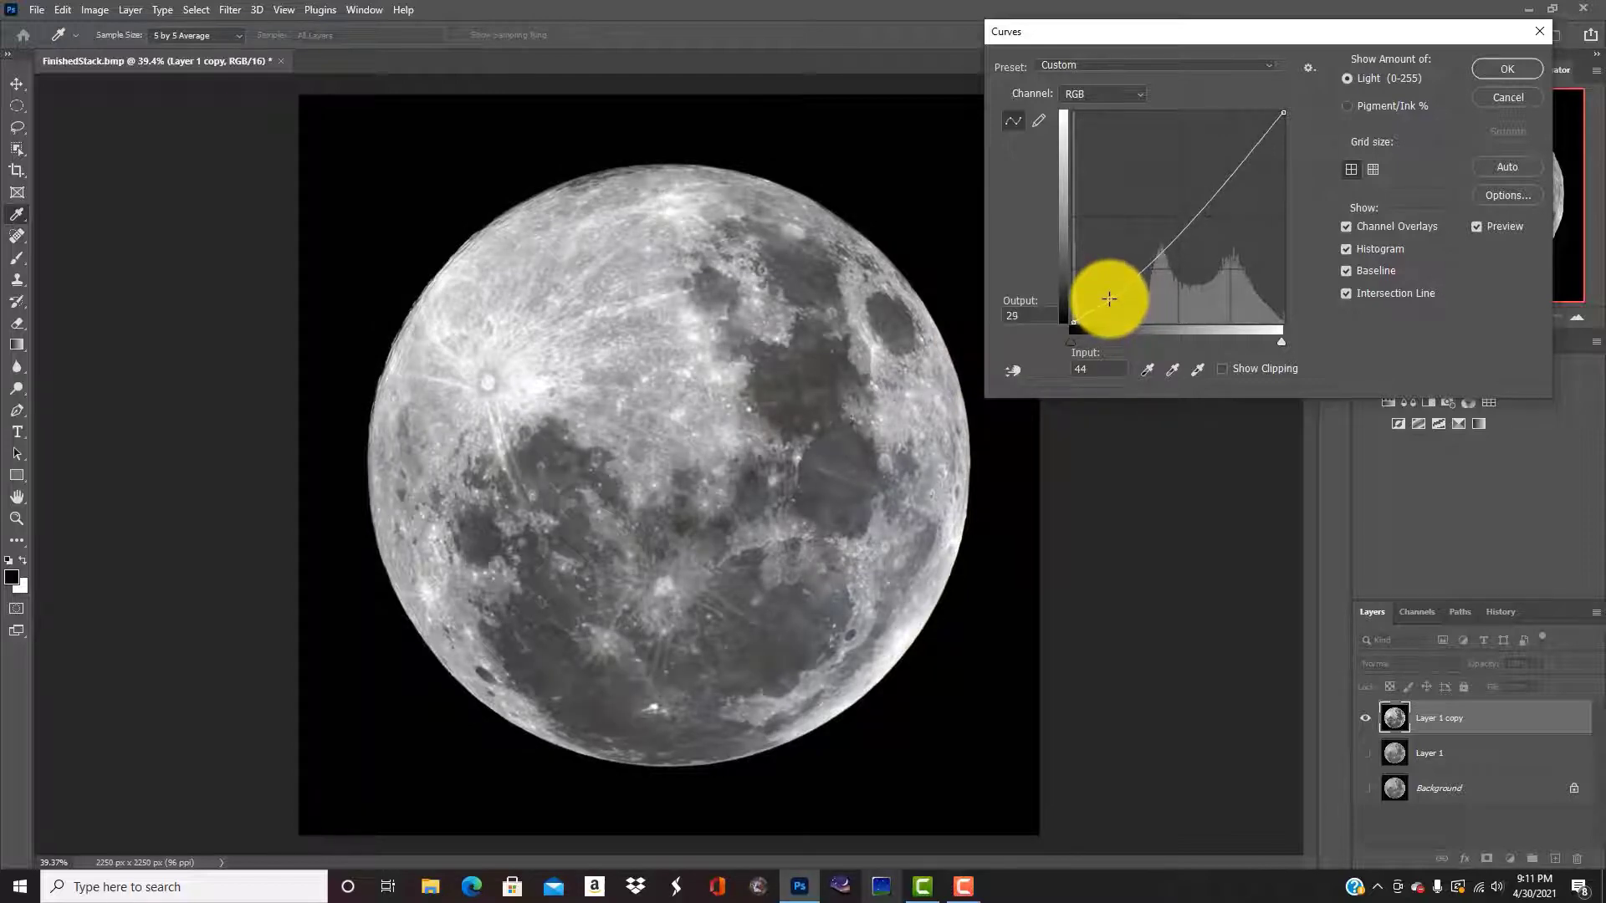
- Add curve points at input 209, output 191 and input 117, output 91, and apply the Curves adjustment
{"action": "left_click", "coordinate": [1243, 159]}
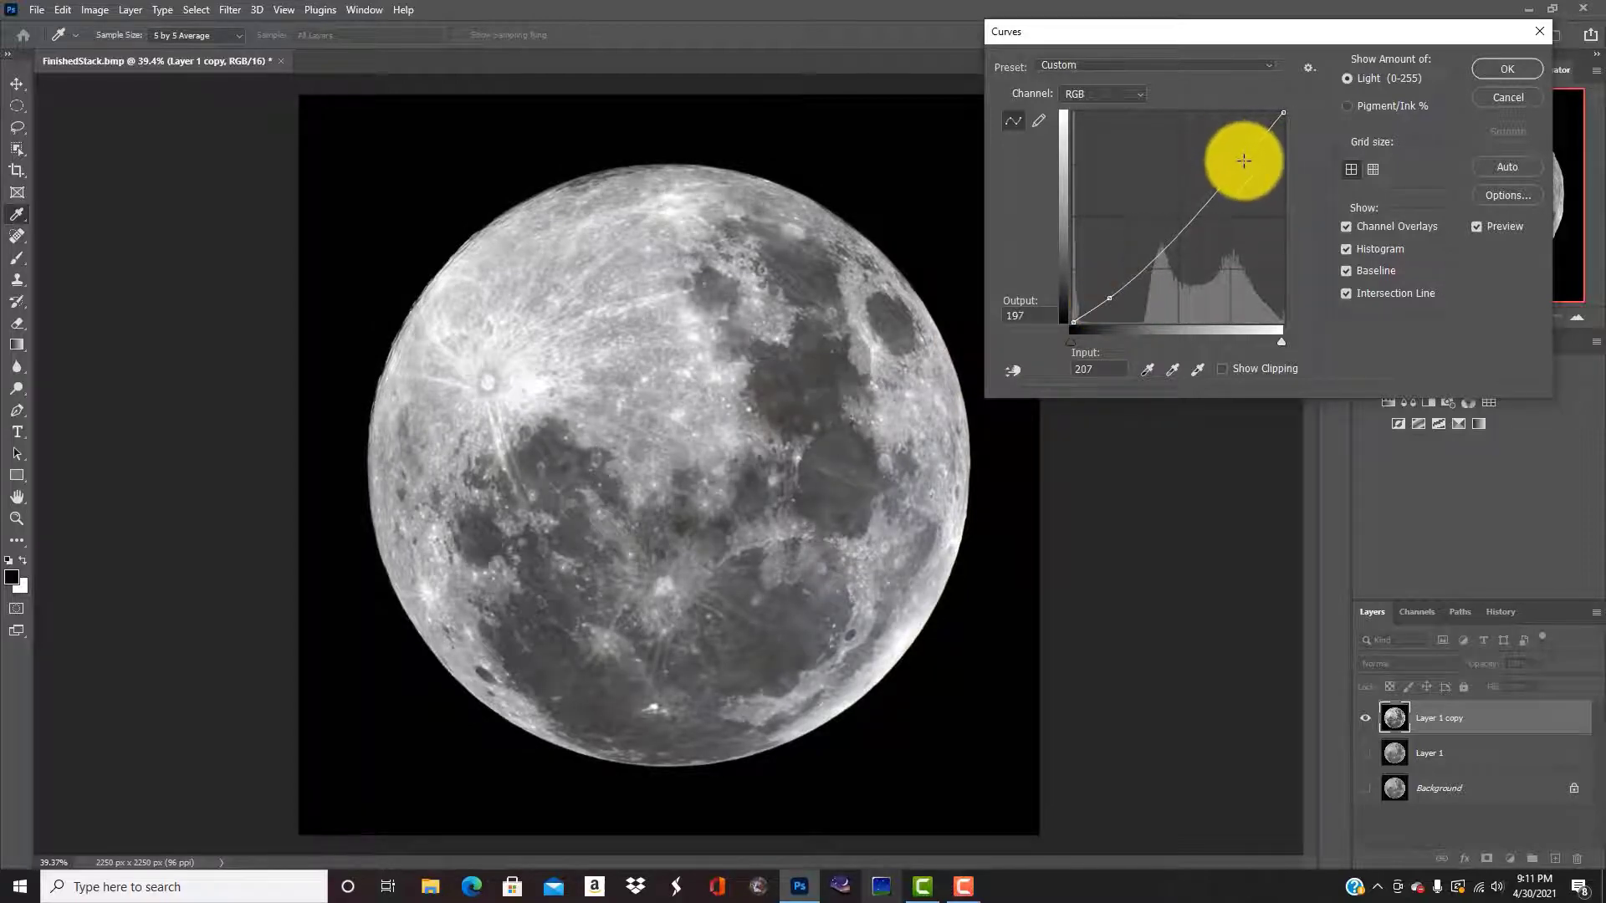
{"action": "left_click_drag", "start_coordinate": [1244, 160], "coordinate": [1242, 167]}
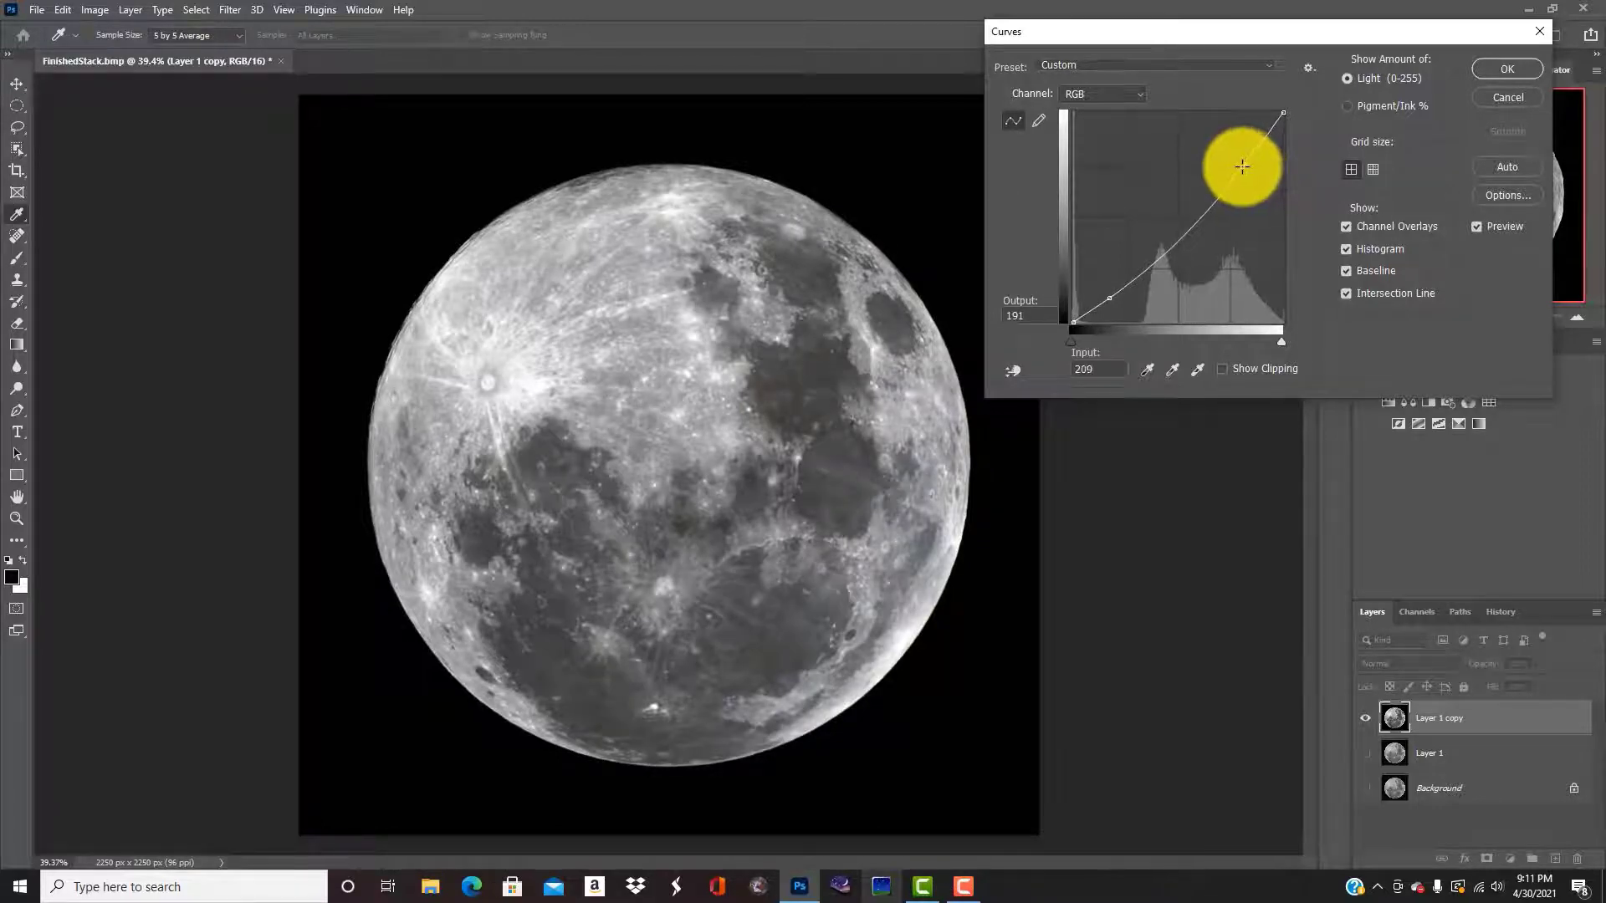
{"action": "left_click", "coordinate": [1169, 246]}
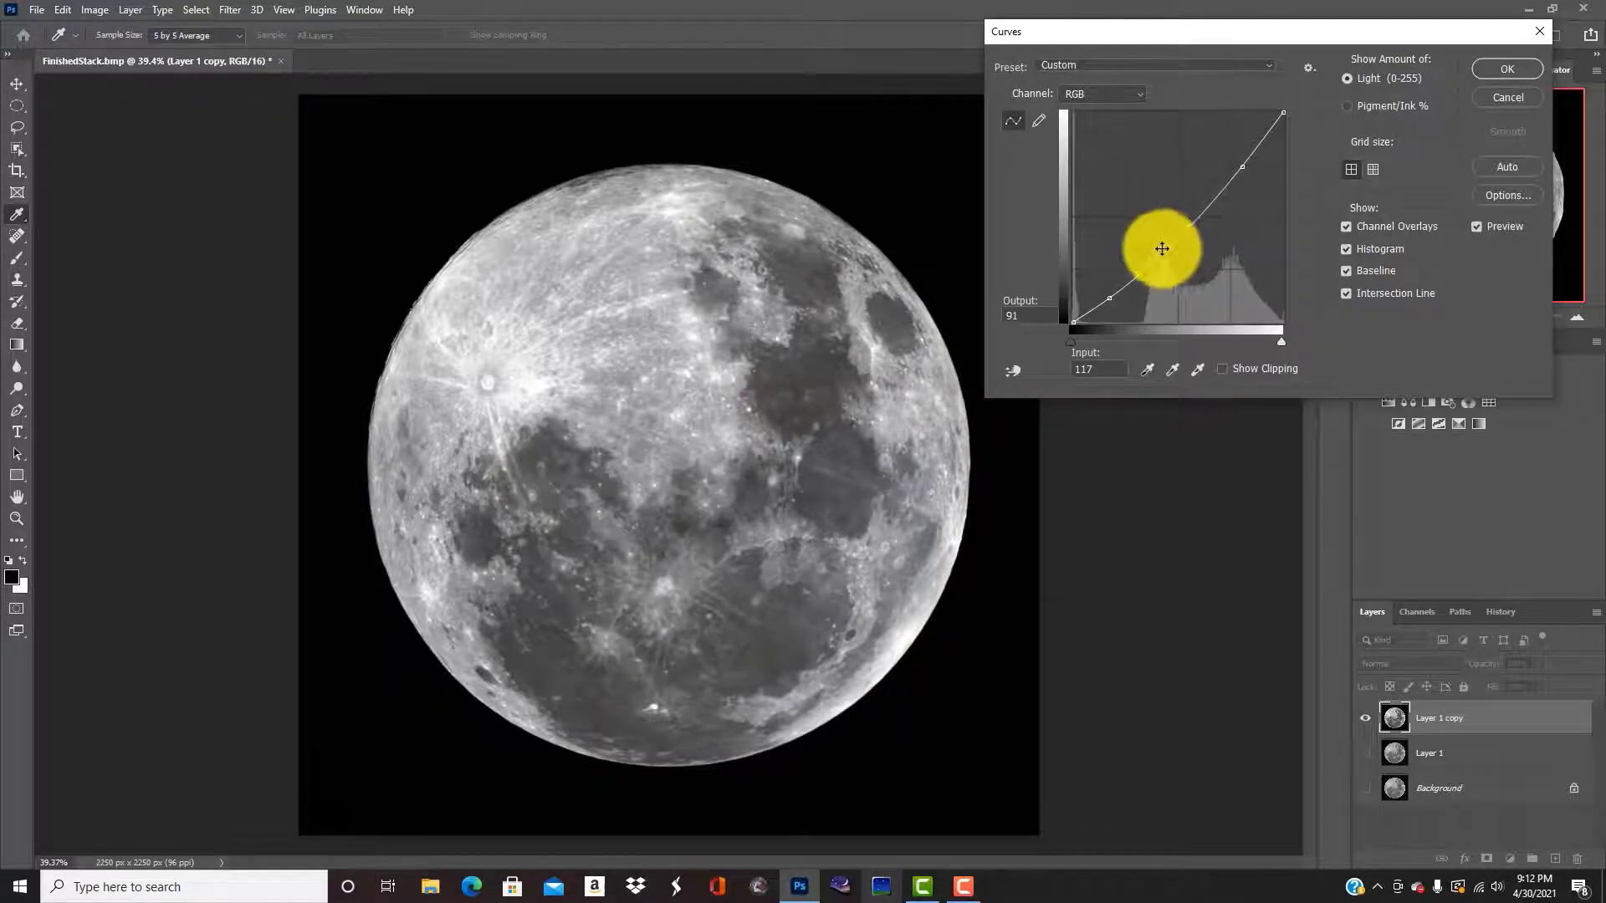
{"action": "left_click", "coordinate": [1485, 67]}
{"action": "key", "text": "z"}
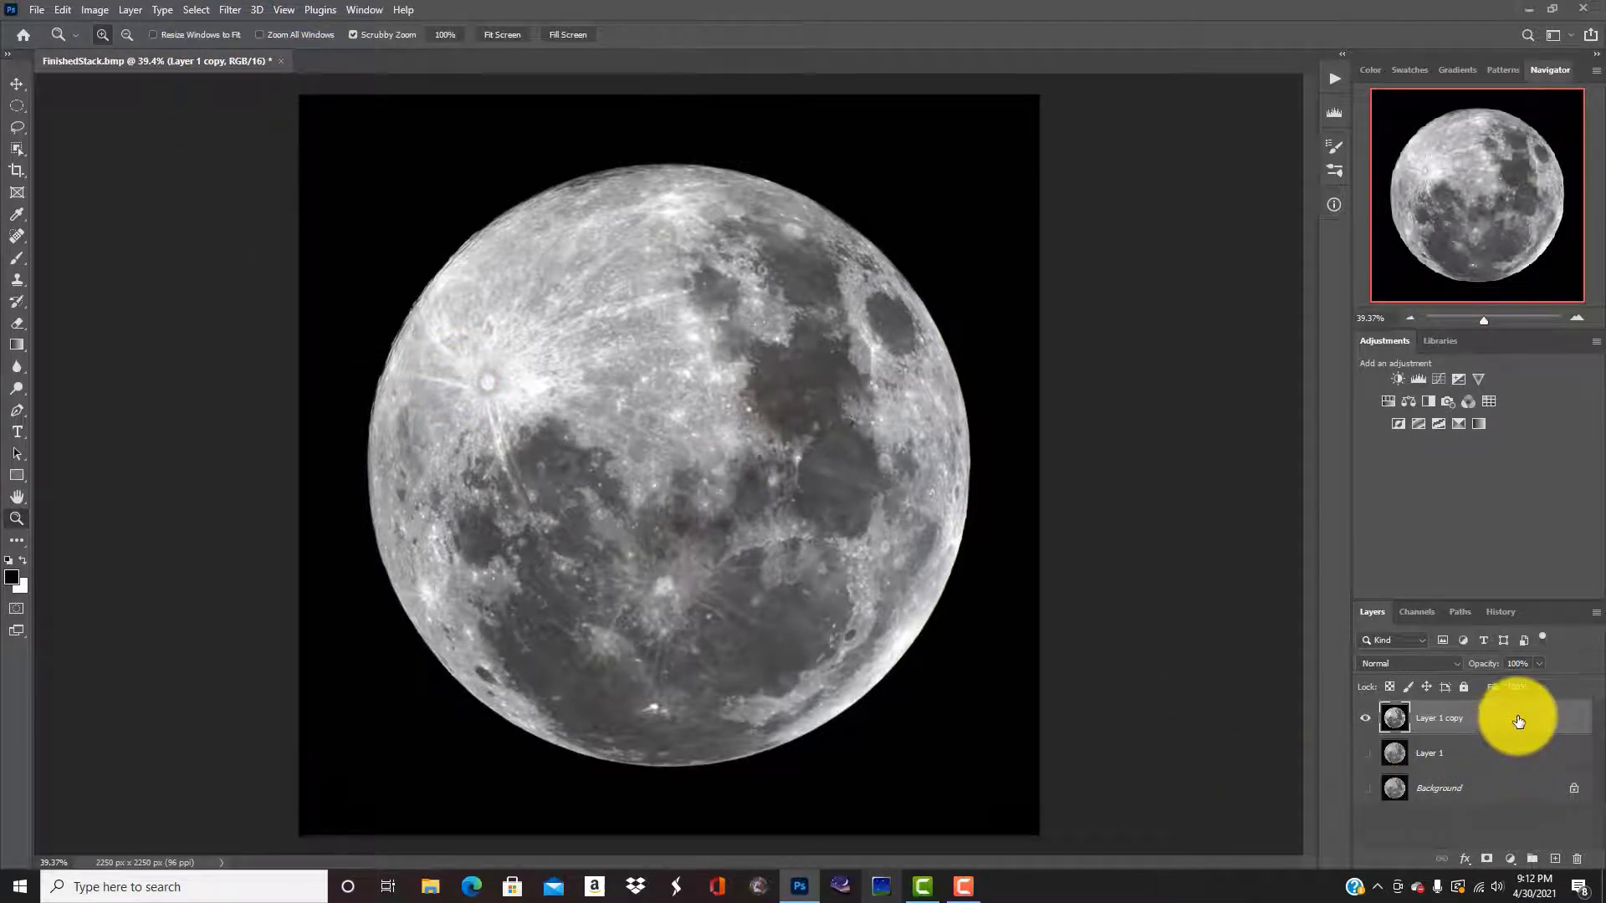
- Duplicate Layer 1 copy and stamp the visible layers into a new merged layer on top
{"action": "left_click_drag", "start_coordinate": [1518, 721], "coordinate": [1555, 859]}
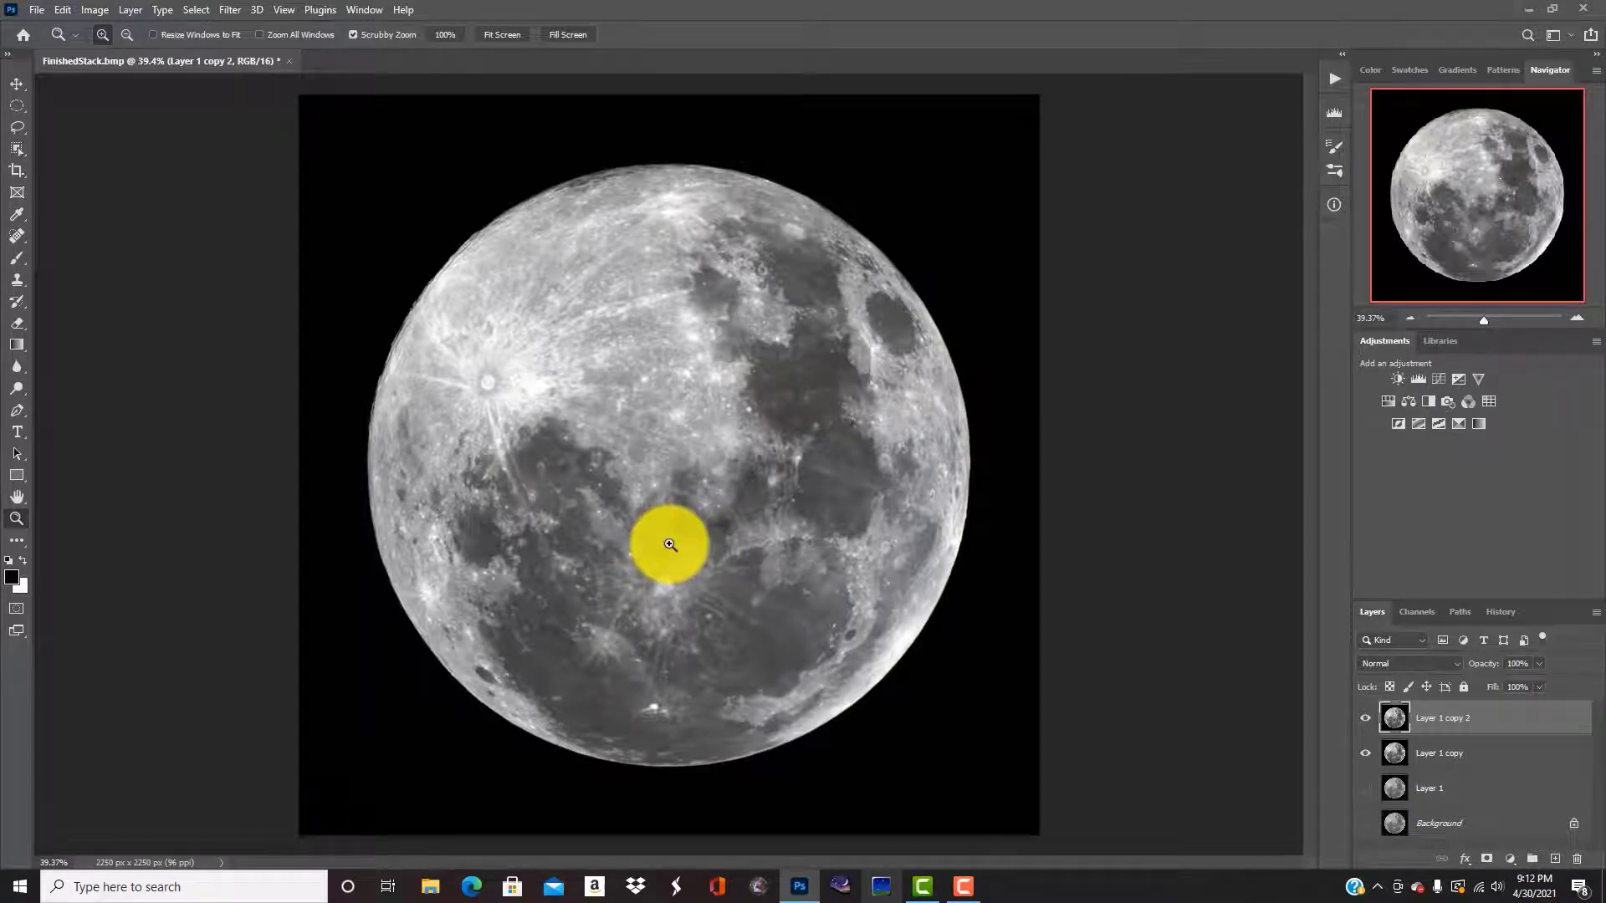
{"action": "key", "text": "ctrl+shift+alt+n"}
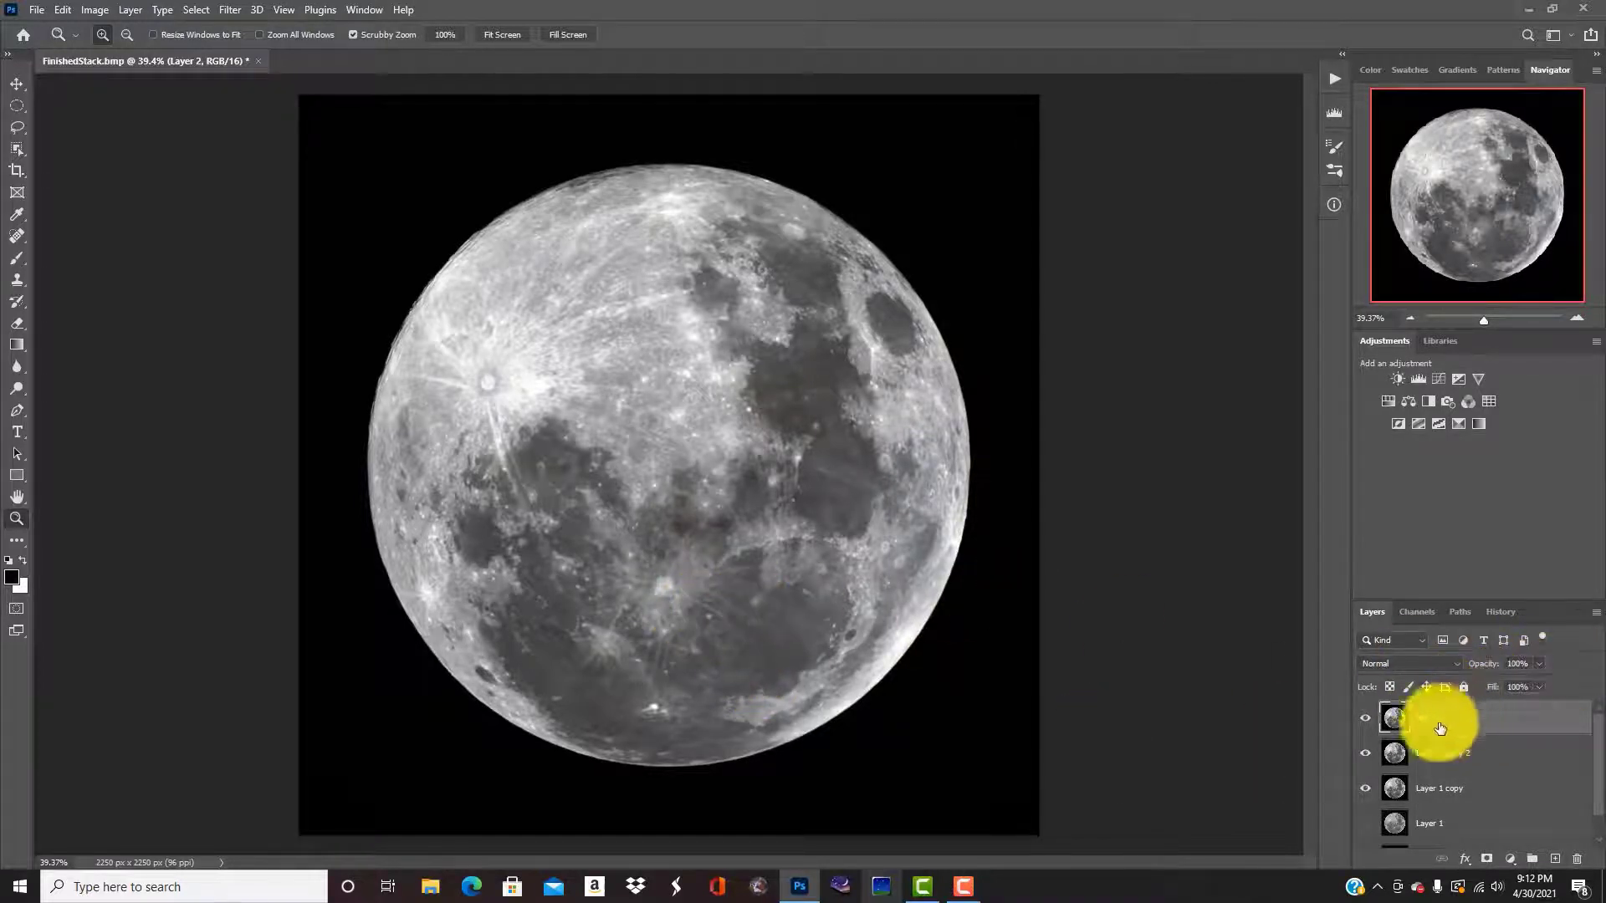
- Apply Reduce Noise to Layer 2 with strength 8, preserve details 60%, reduce color noise 45% and sharpen details 25%
{"action": "left_click", "coordinate": [238, 11]}
{"action": "mouse_move", "coordinate": [278, 272]}
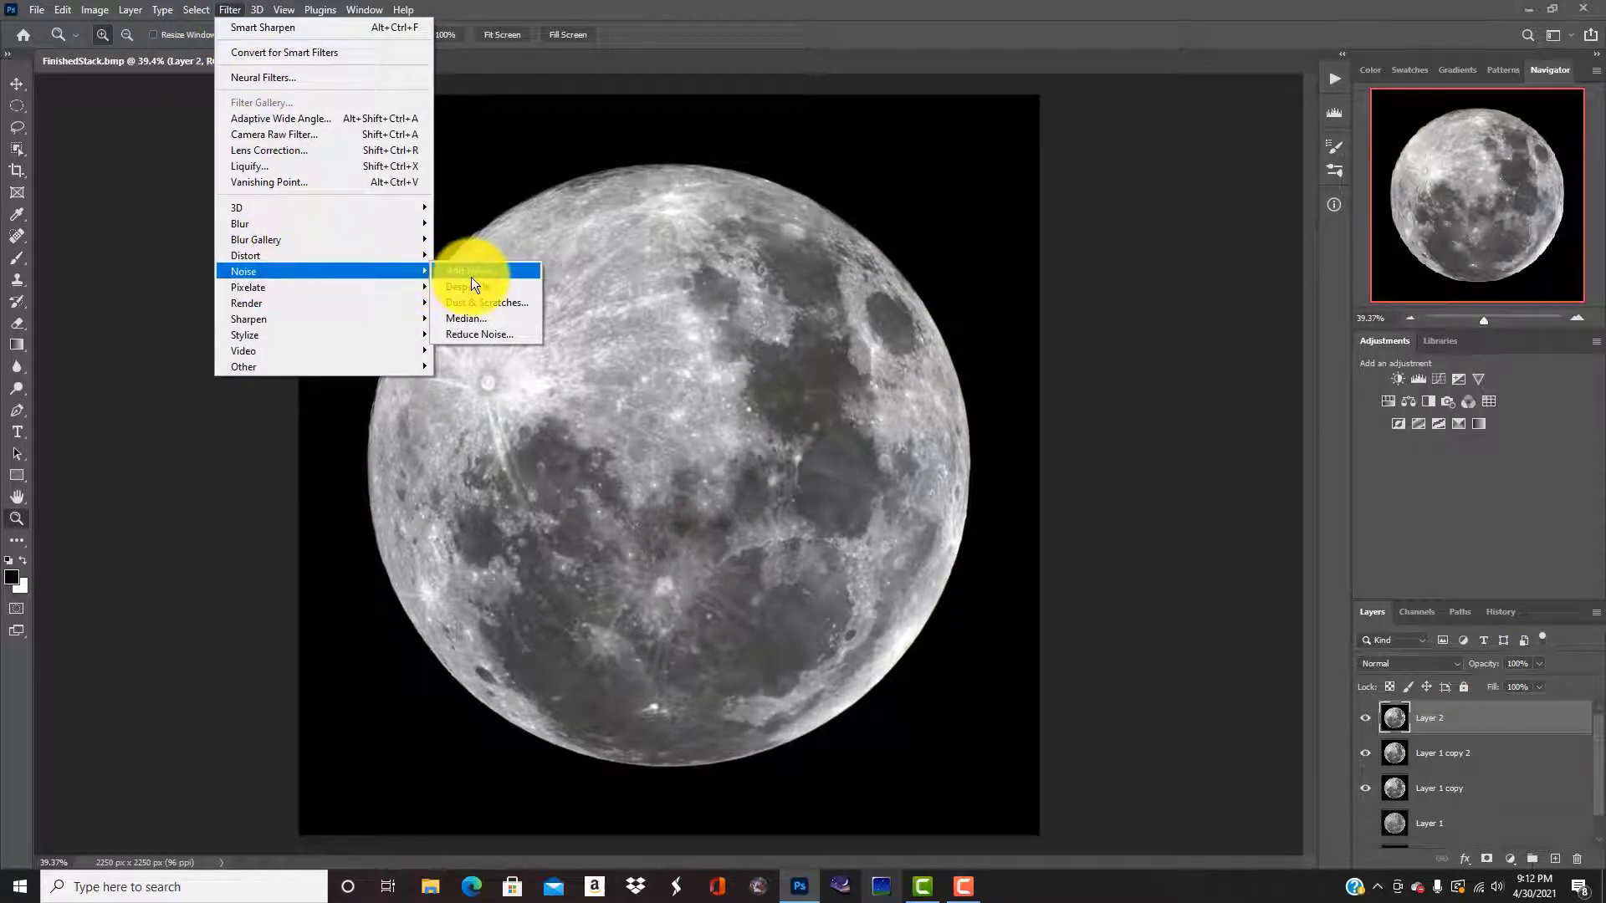
{"action": "left_click", "coordinate": [477, 334]}
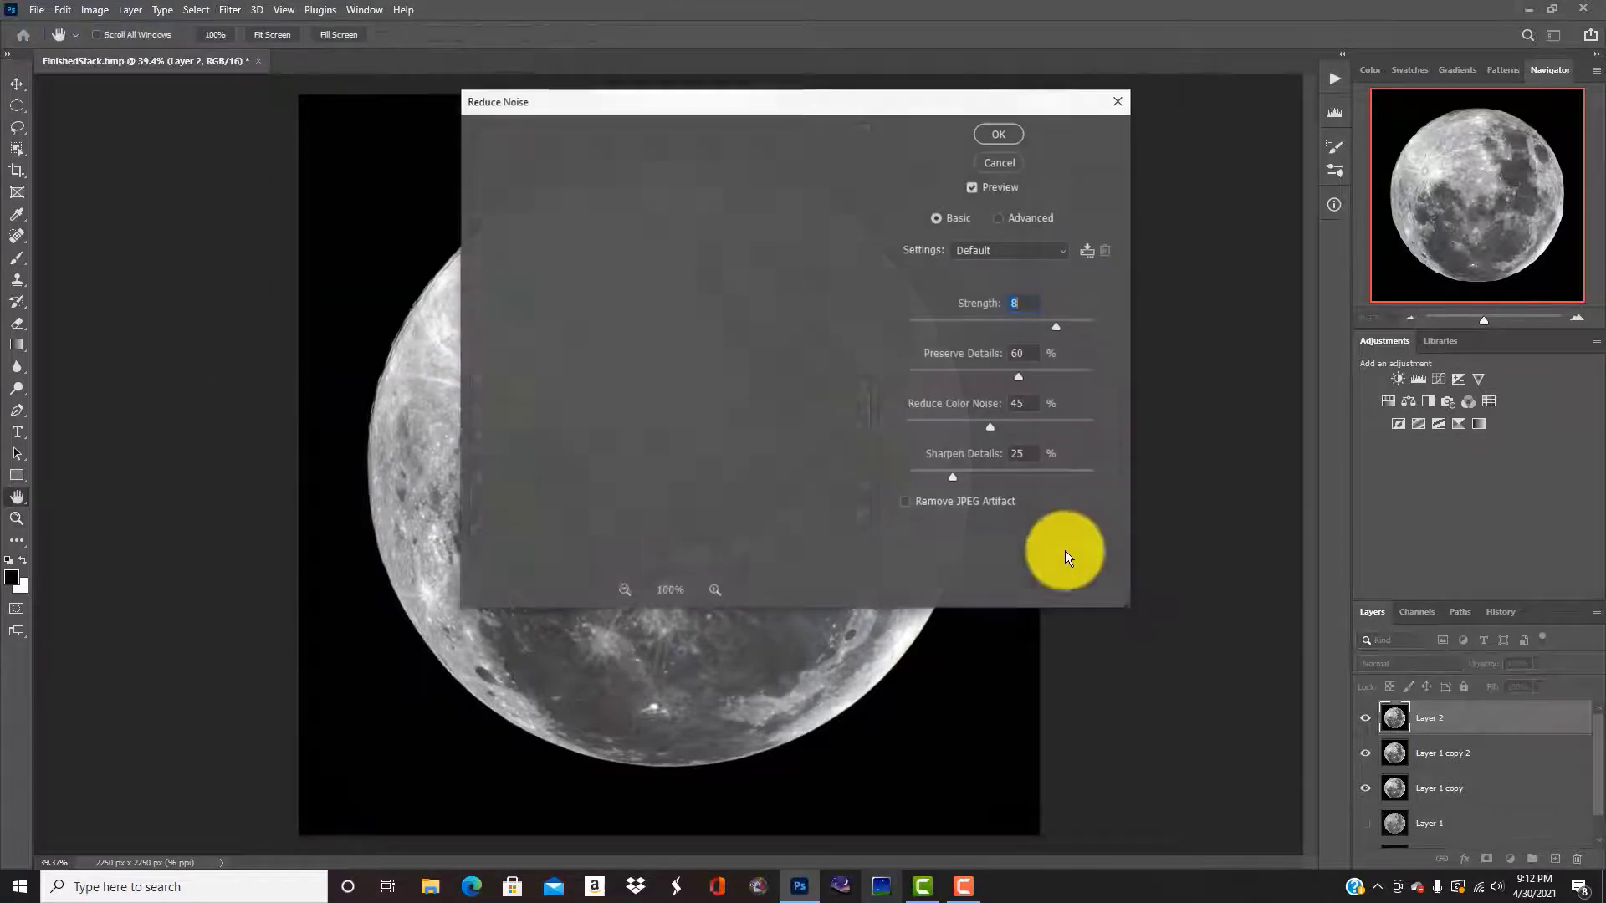
{"action": "left_click_drag", "start_coordinate": [636, 378], "coordinate": [594, 359]}
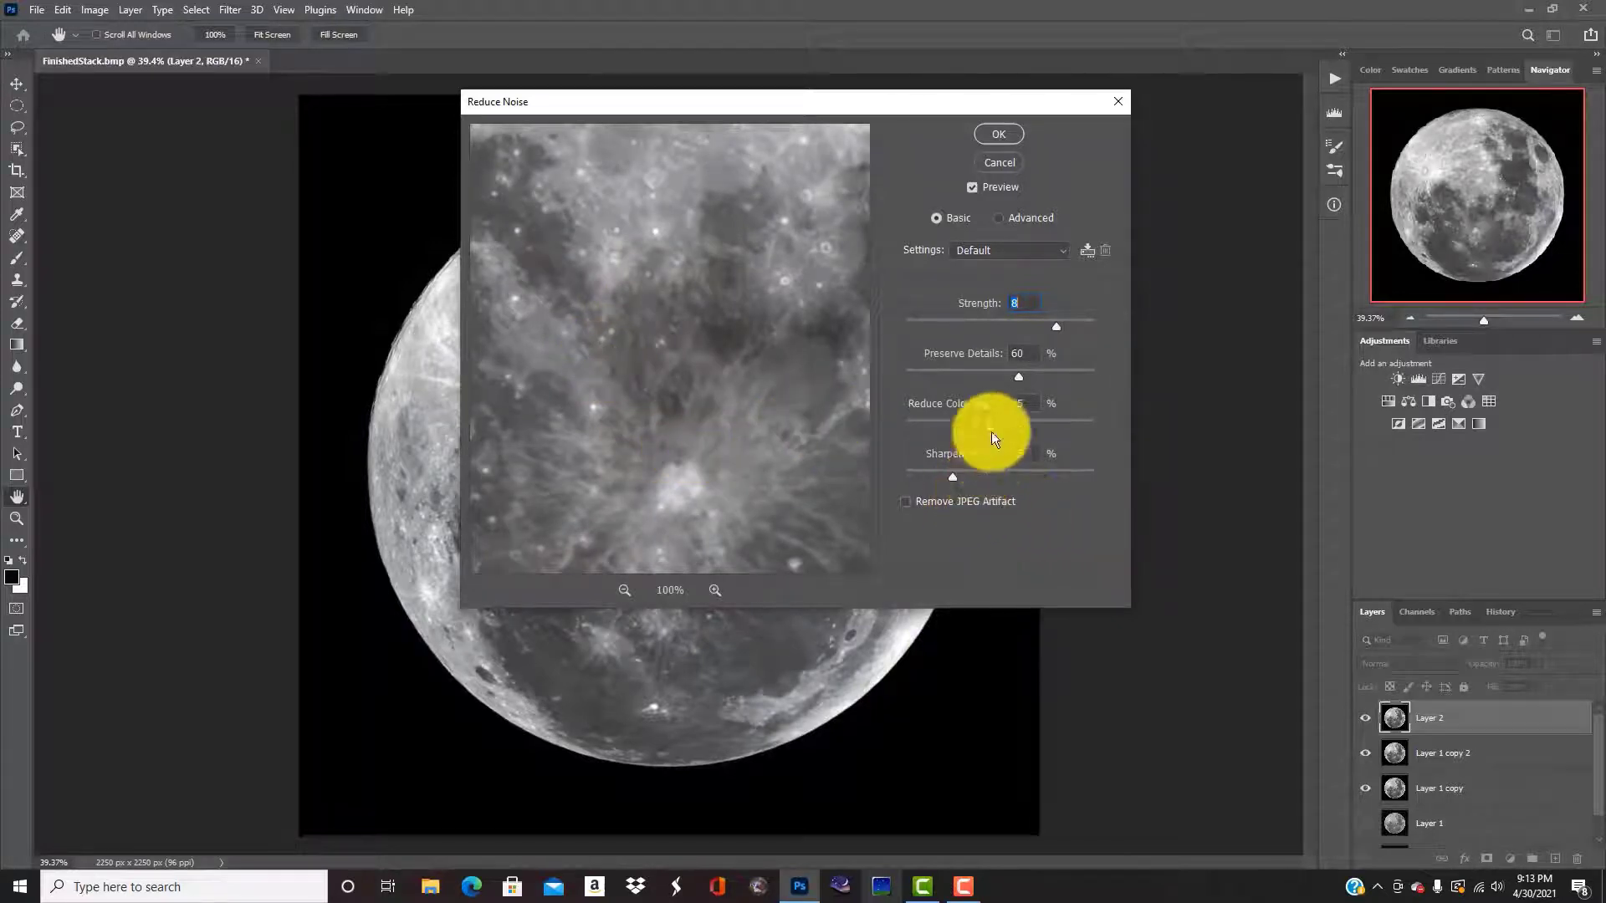
{"action": "double_click", "coordinate": [1015, 303]}
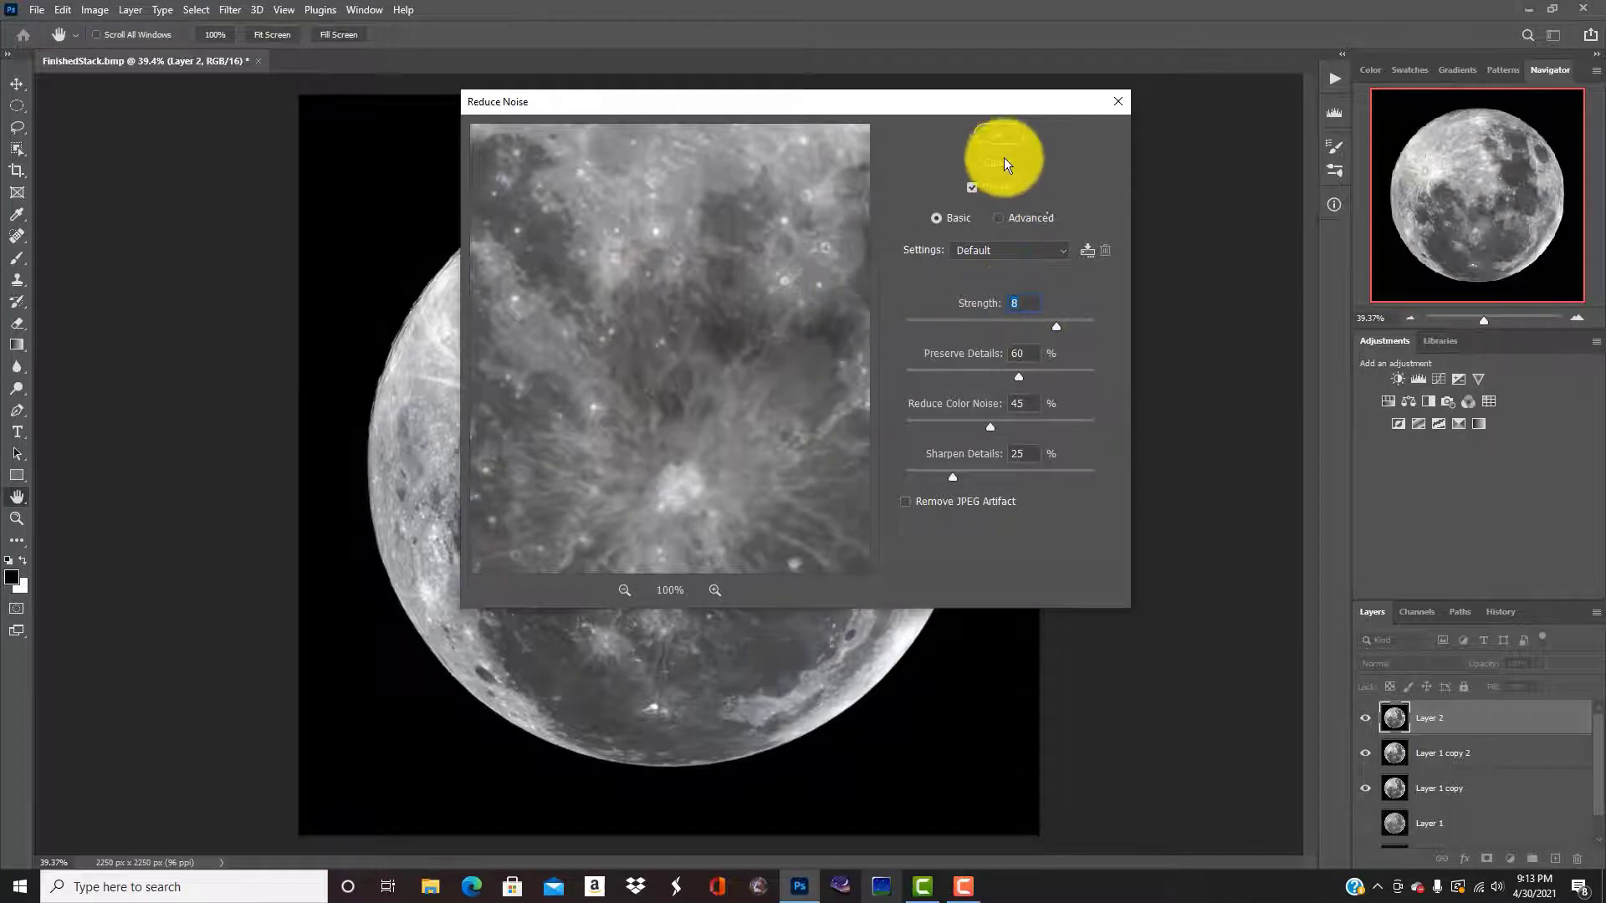
{"action": "key", "text": "z"}
{"action": "left_click", "coordinate": [985, 135]}
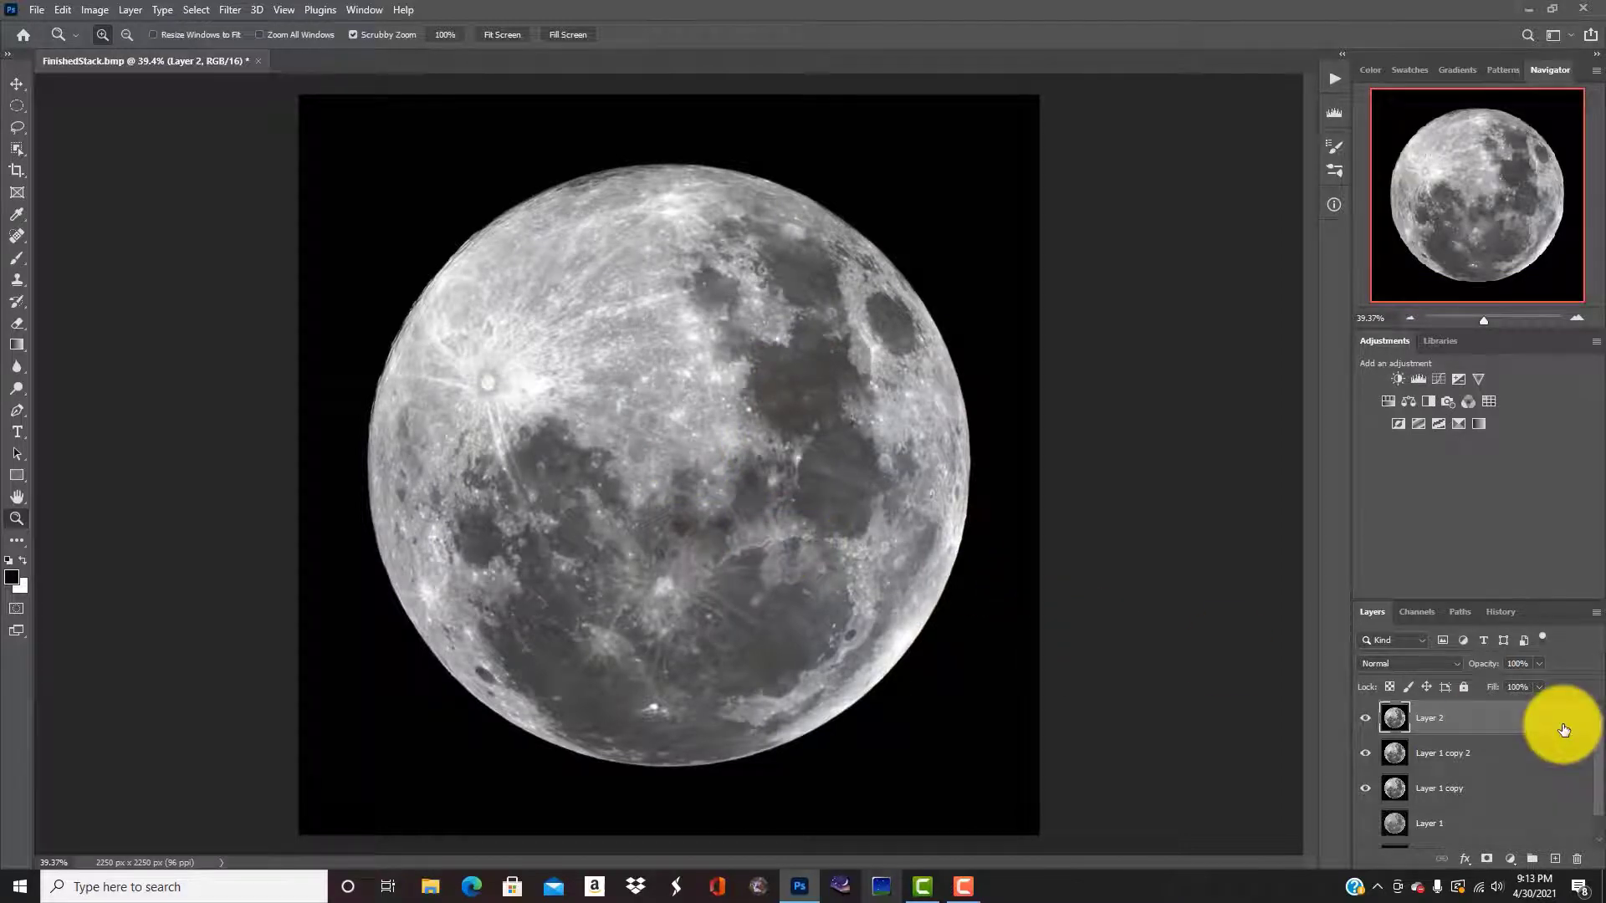
- Duplicate Layer 2 and rename the original layer as NoiseReduction
{"action": "left_click_drag", "start_coordinate": [1519, 725], "coordinate": [1554, 849]}
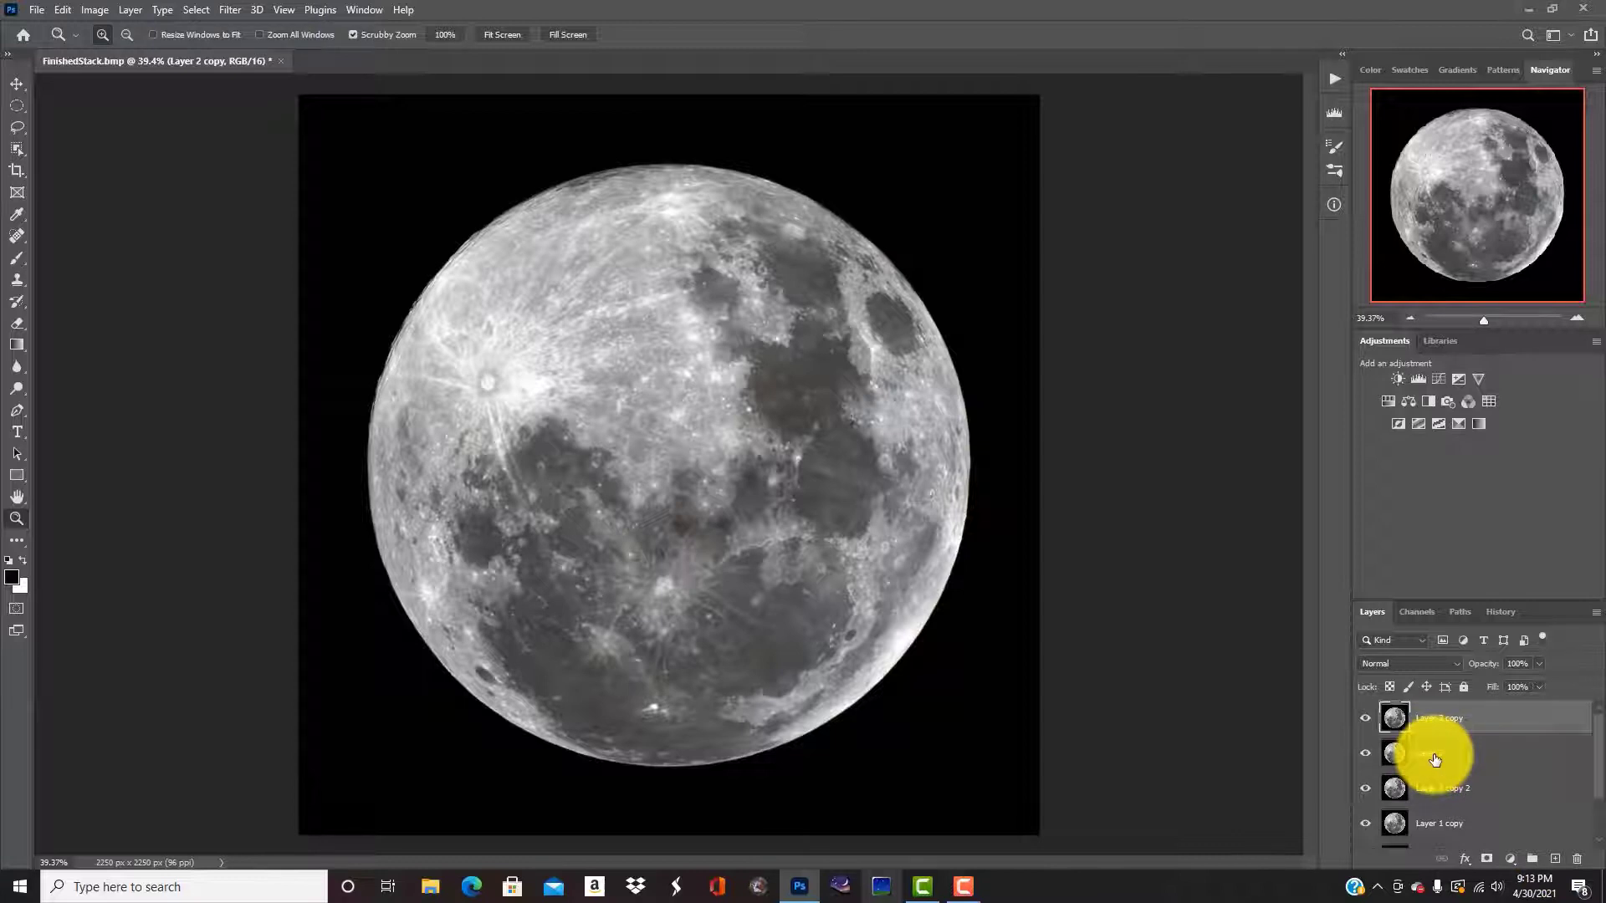
{"action": "double_click", "coordinate": [1434, 758]}
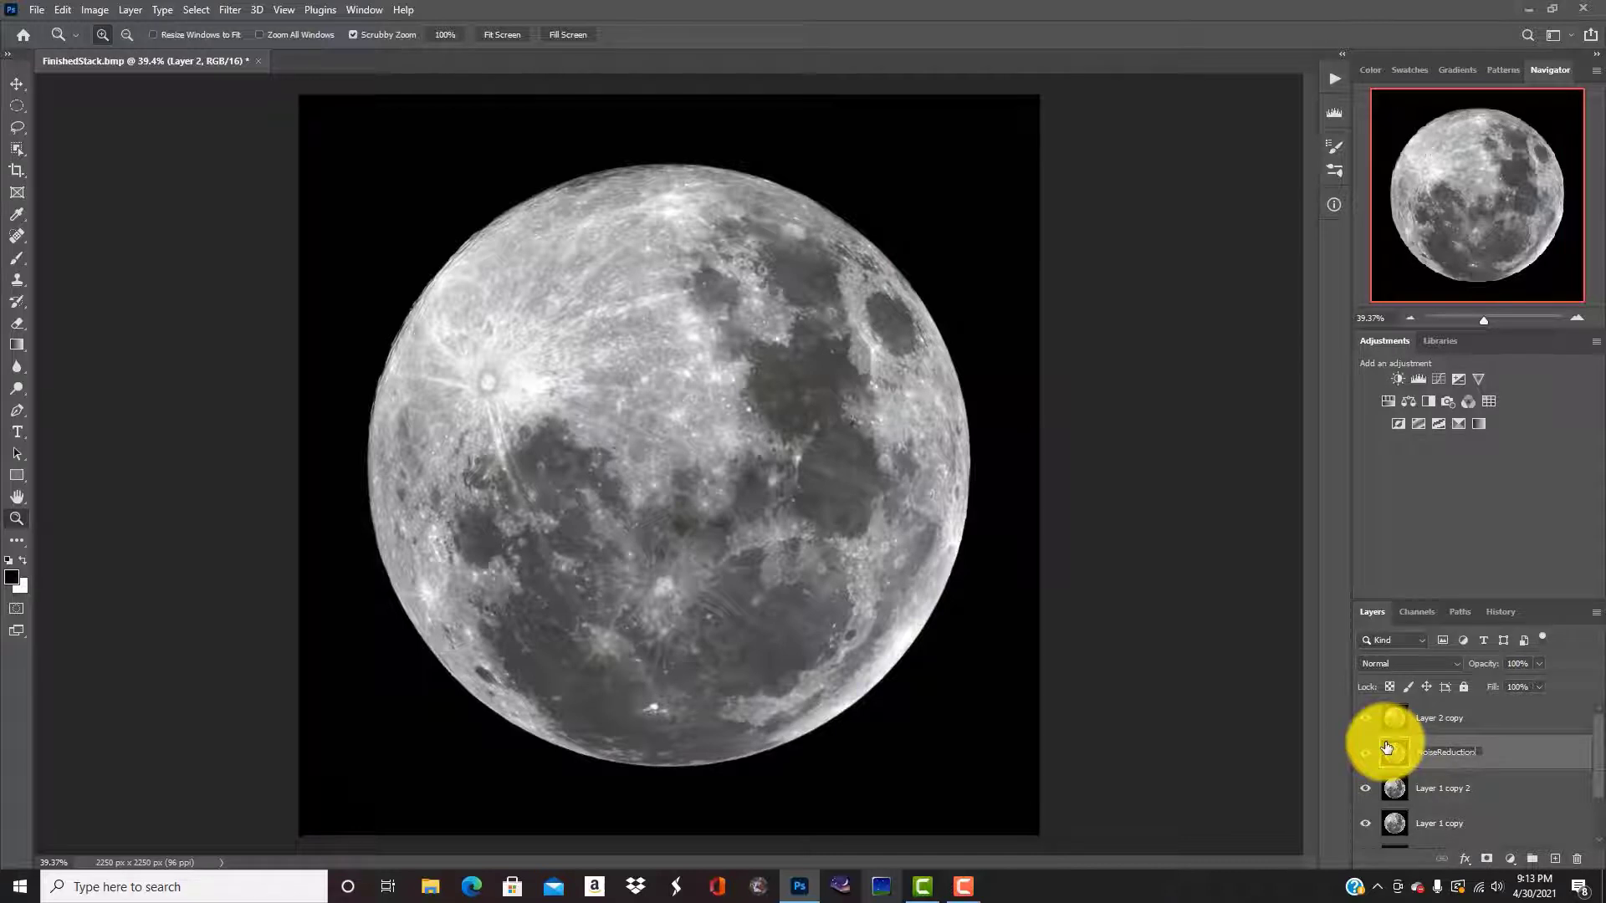
{"action": "left_click", "coordinate": [1439, 719]}
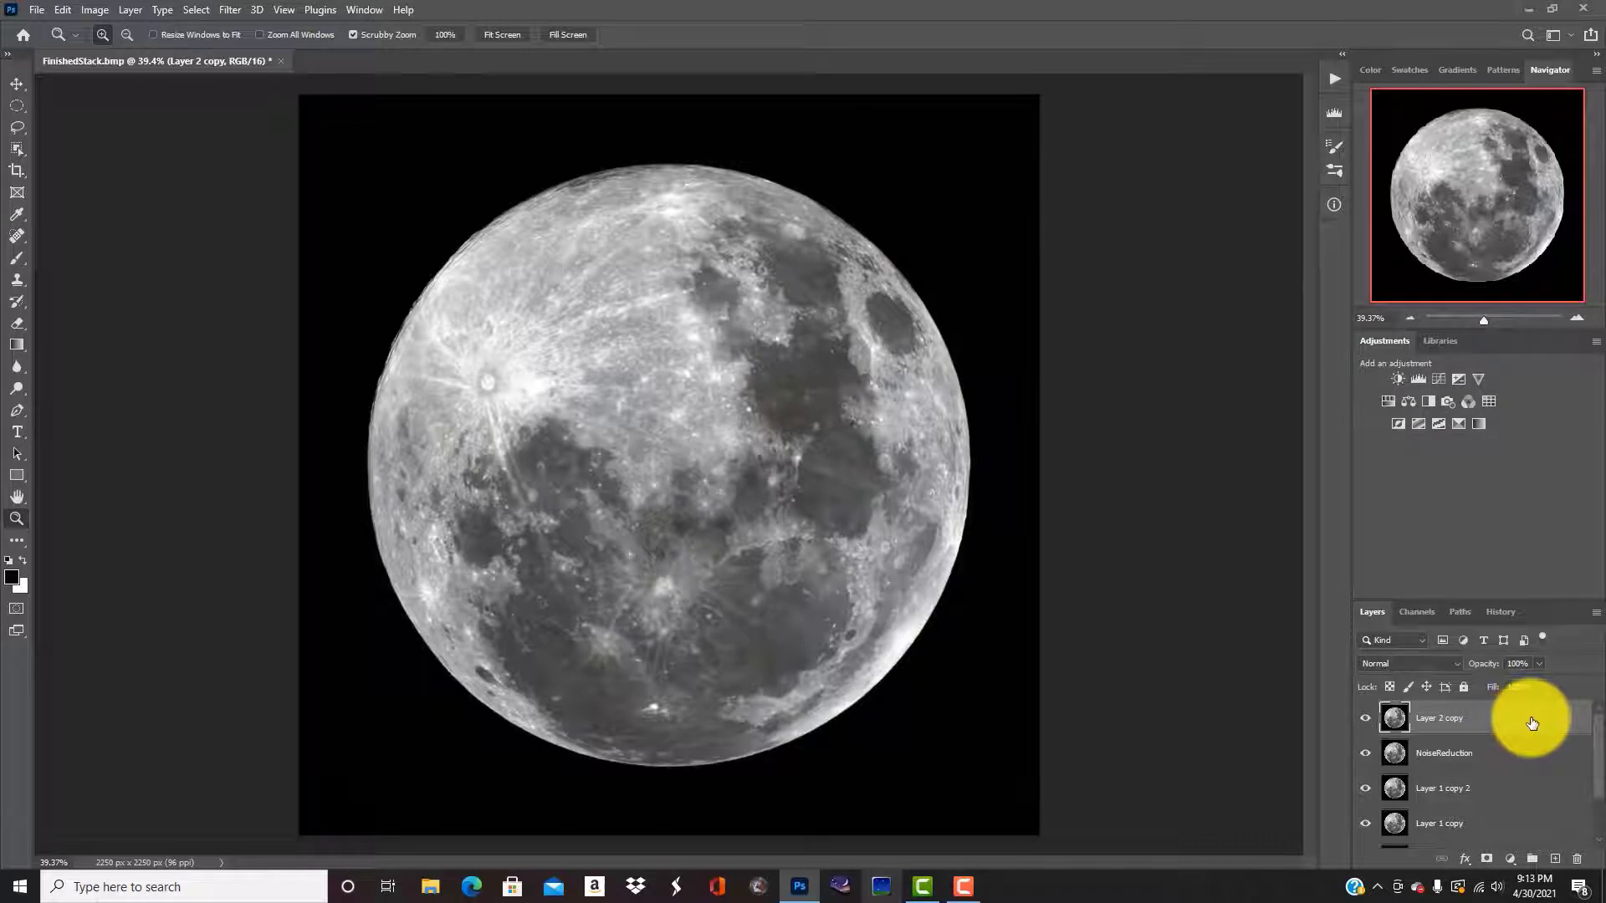
- Duplicate Layer 2 copy and set the blend mode of the new duplicate to Luminosity
{"action": "left_click_drag", "start_coordinate": [1531, 723], "coordinate": [1555, 859]}
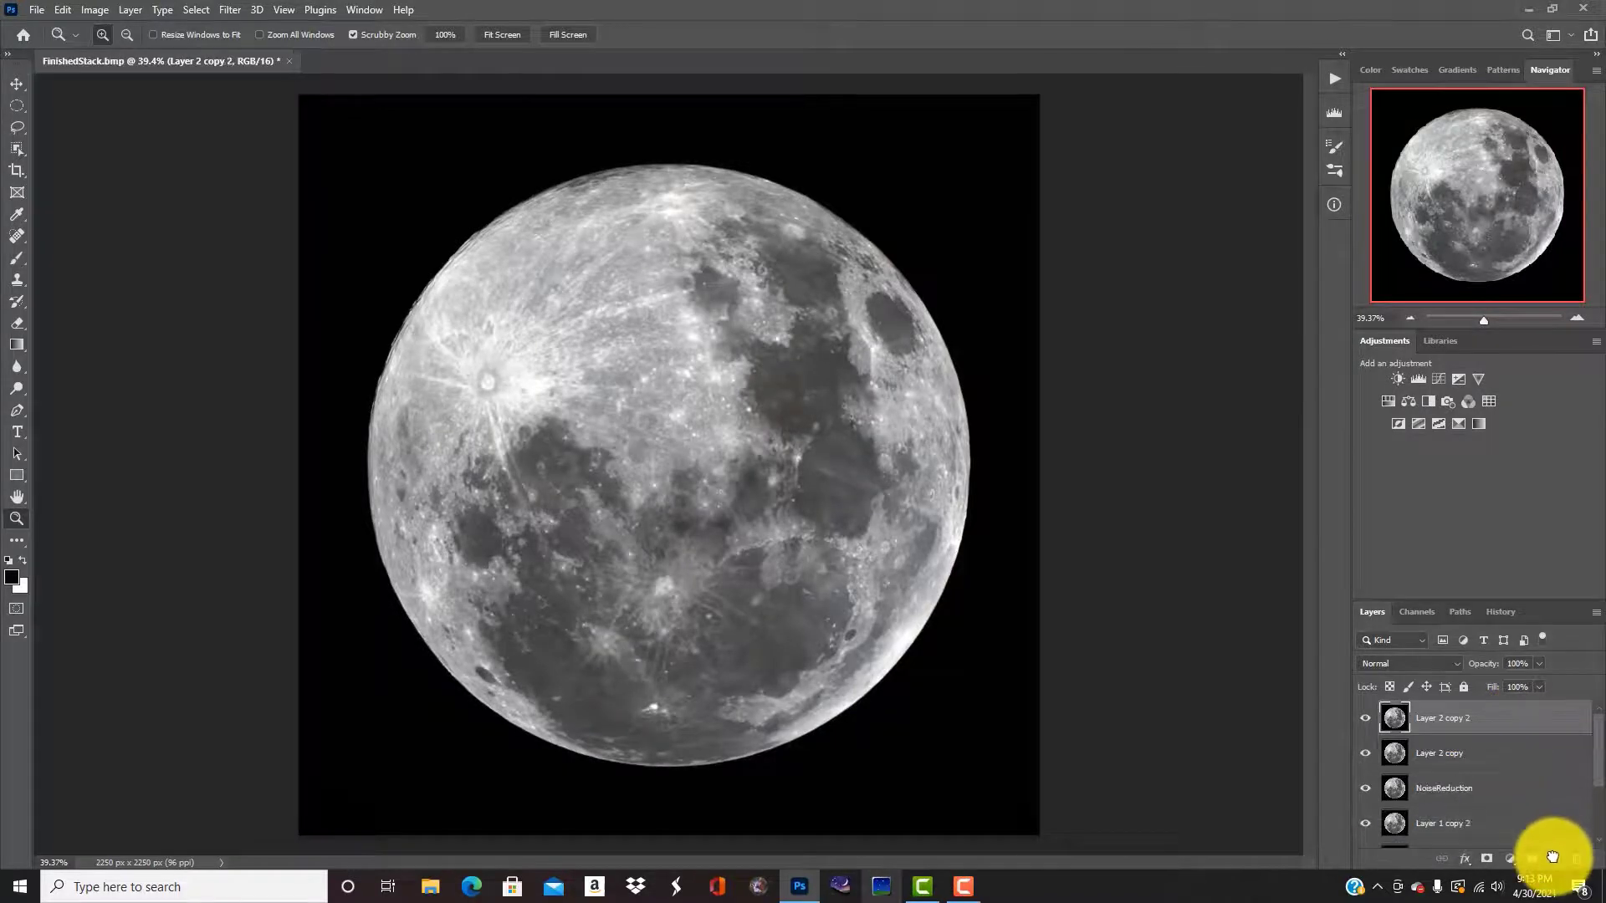
{"action": "left_click", "coordinate": [1450, 664]}
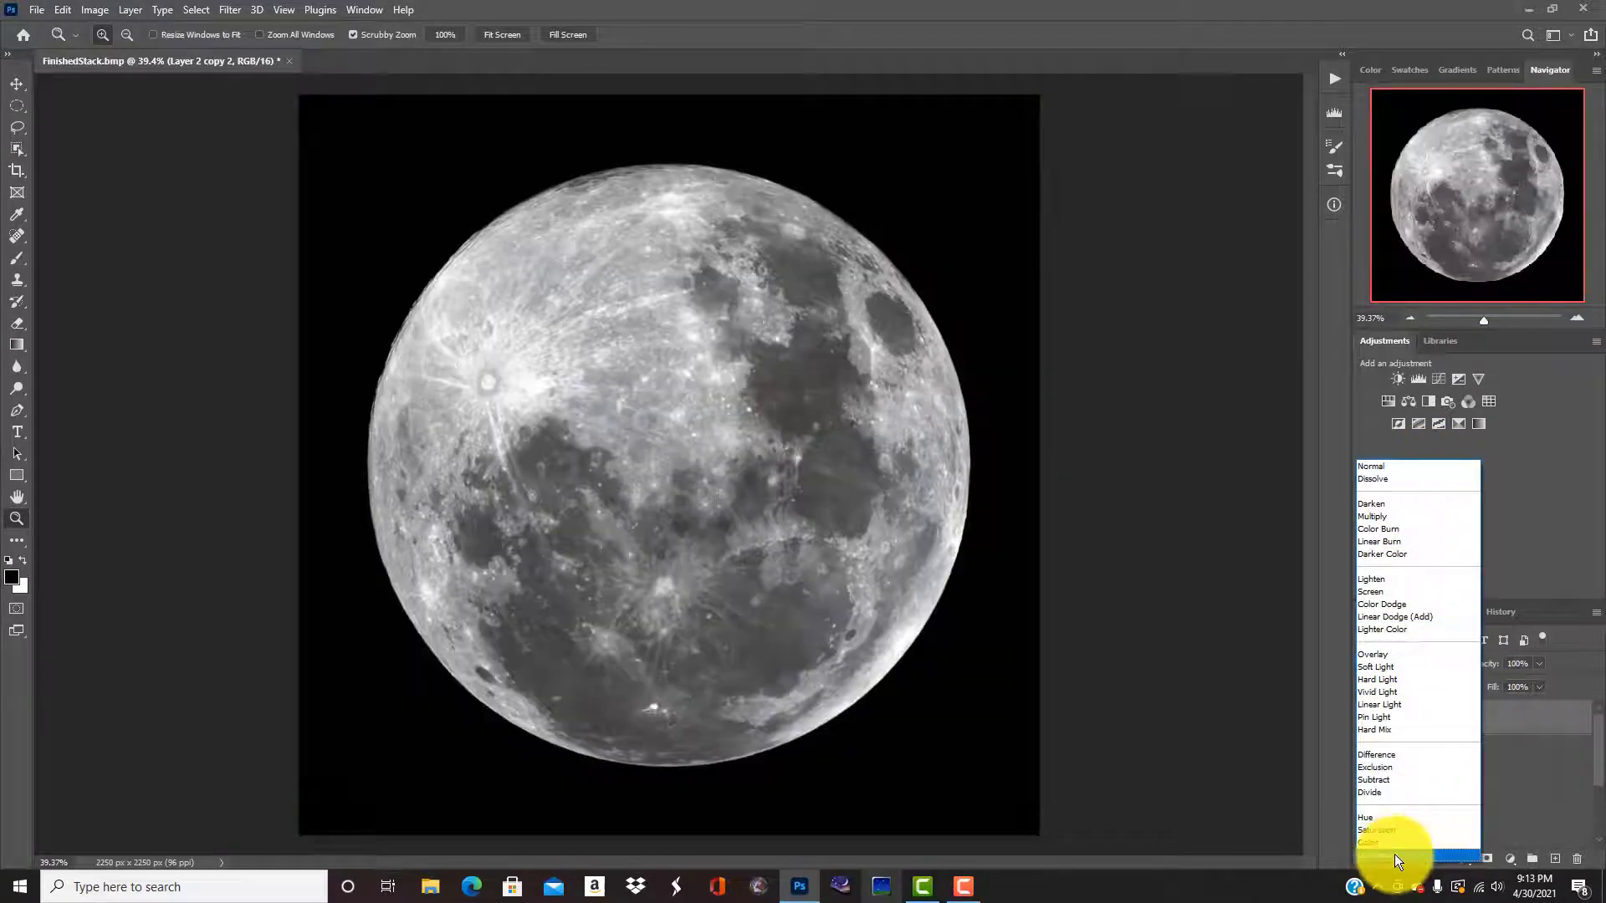
{"action": "left_click", "coordinate": [1393, 855]}
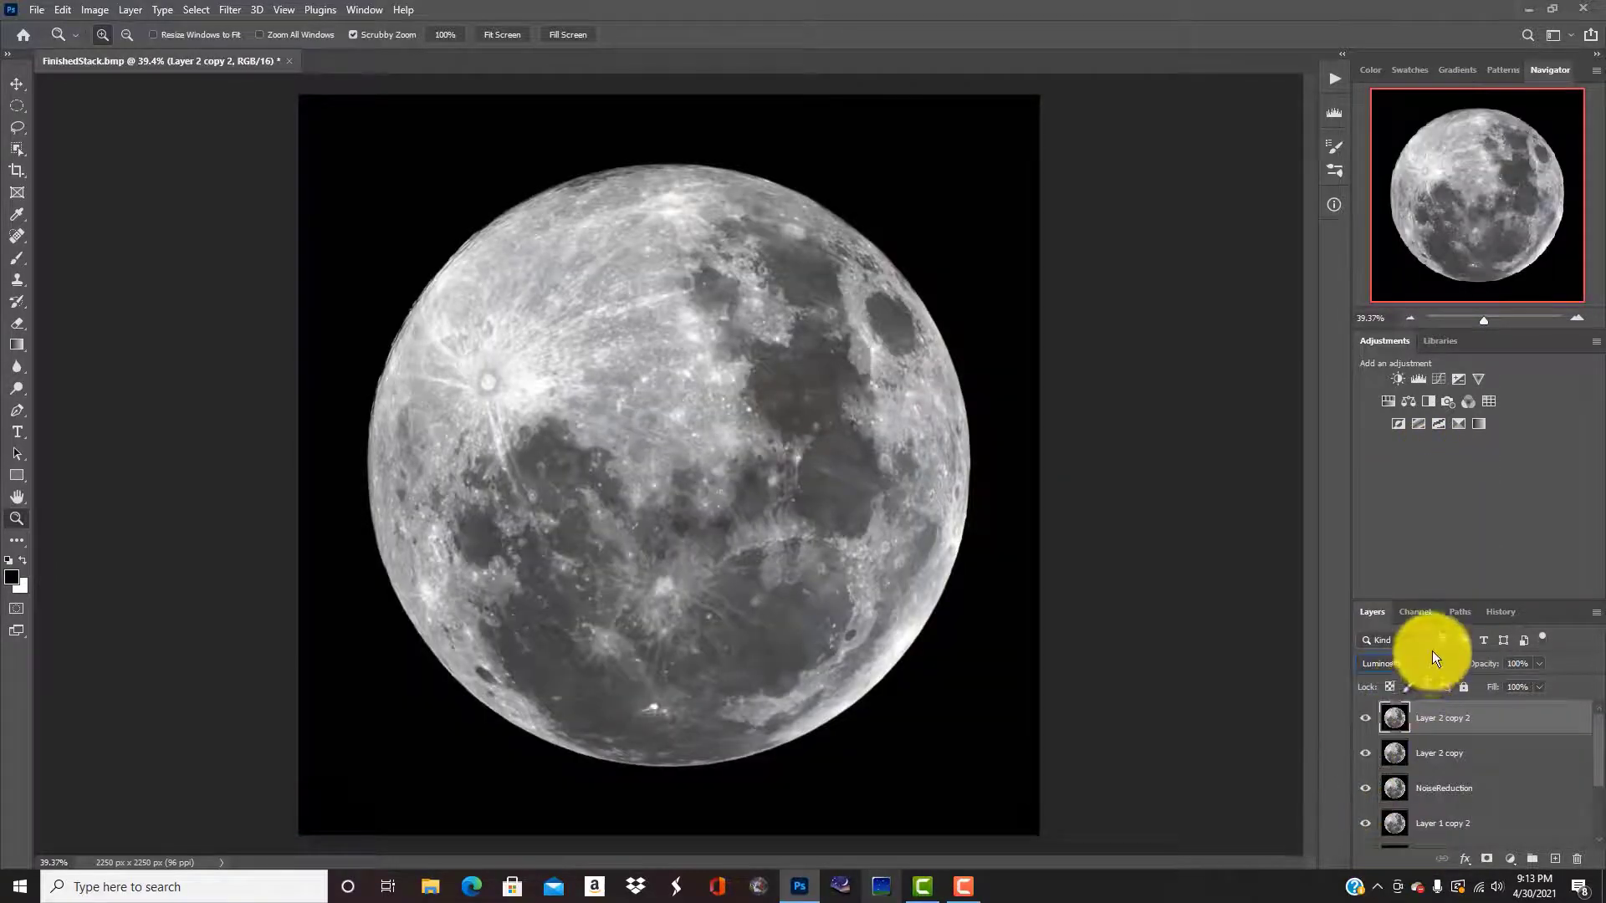
- Set the blend mode of Layer 2 copy to Soft Light
{"action": "left_click", "coordinate": [1434, 756]}
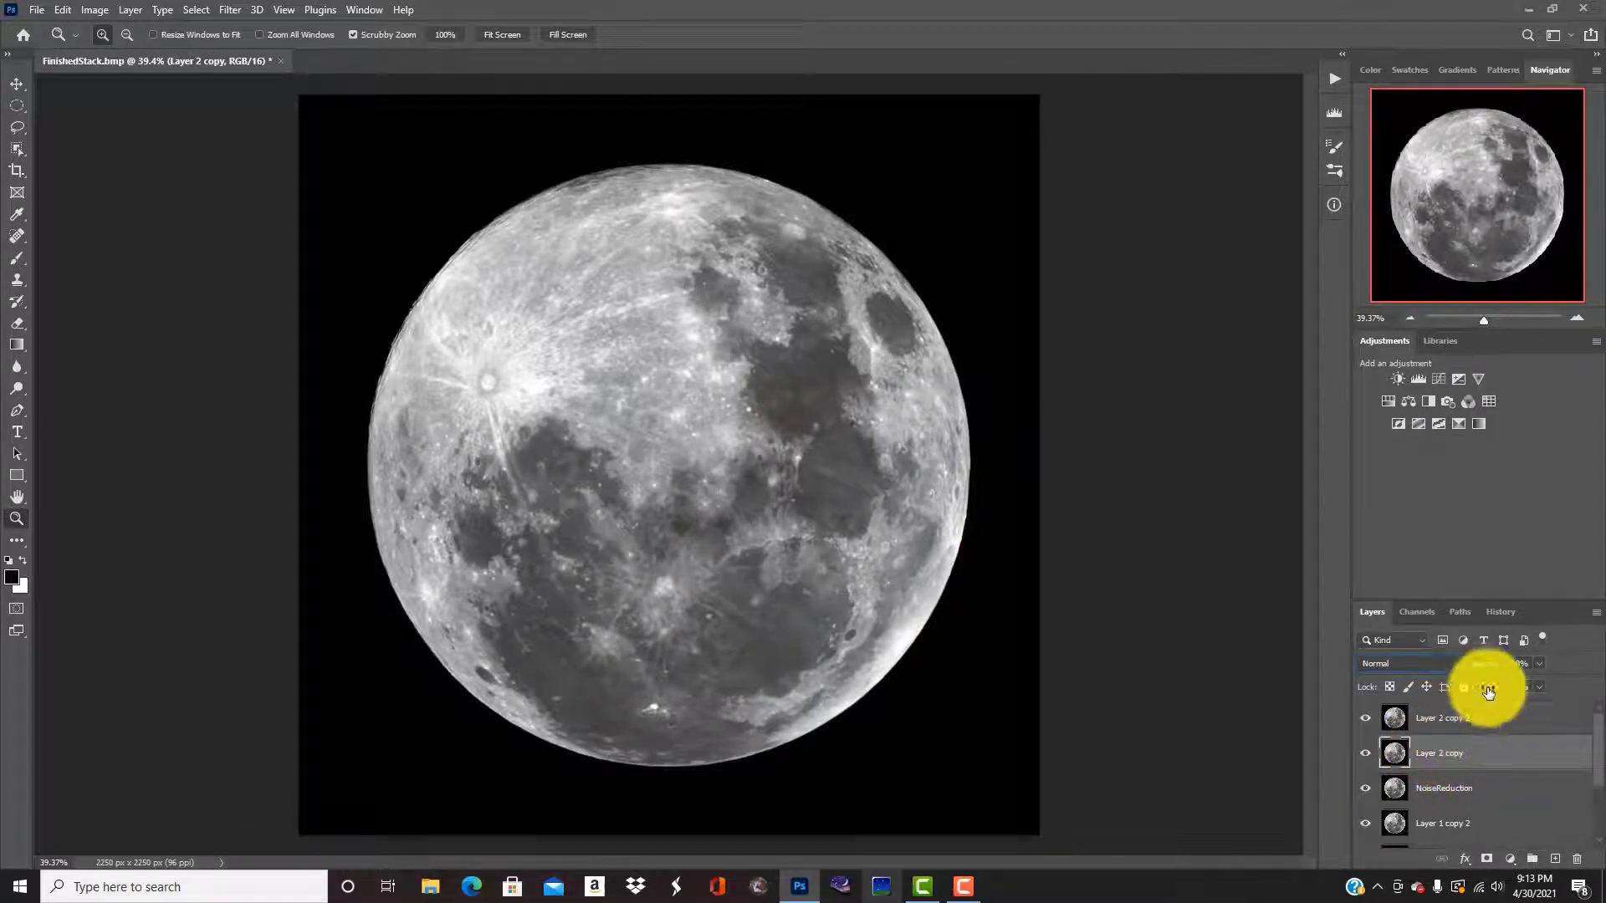
{"action": "left_click", "coordinate": [1451, 664]}
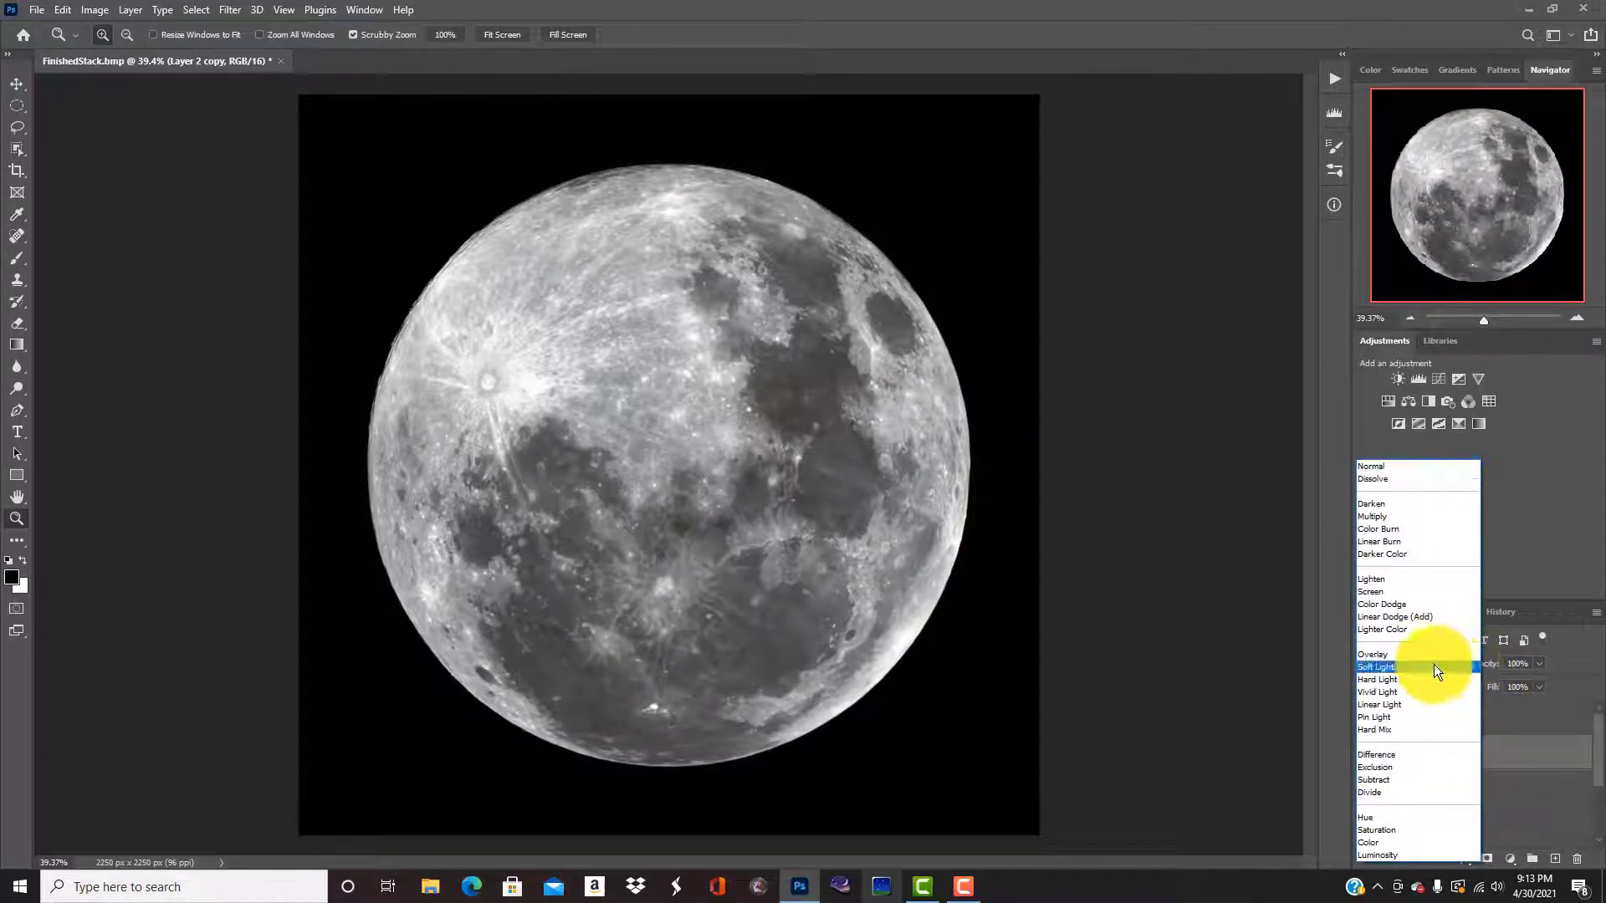
{"action": "left_click", "coordinate": [1386, 665]}
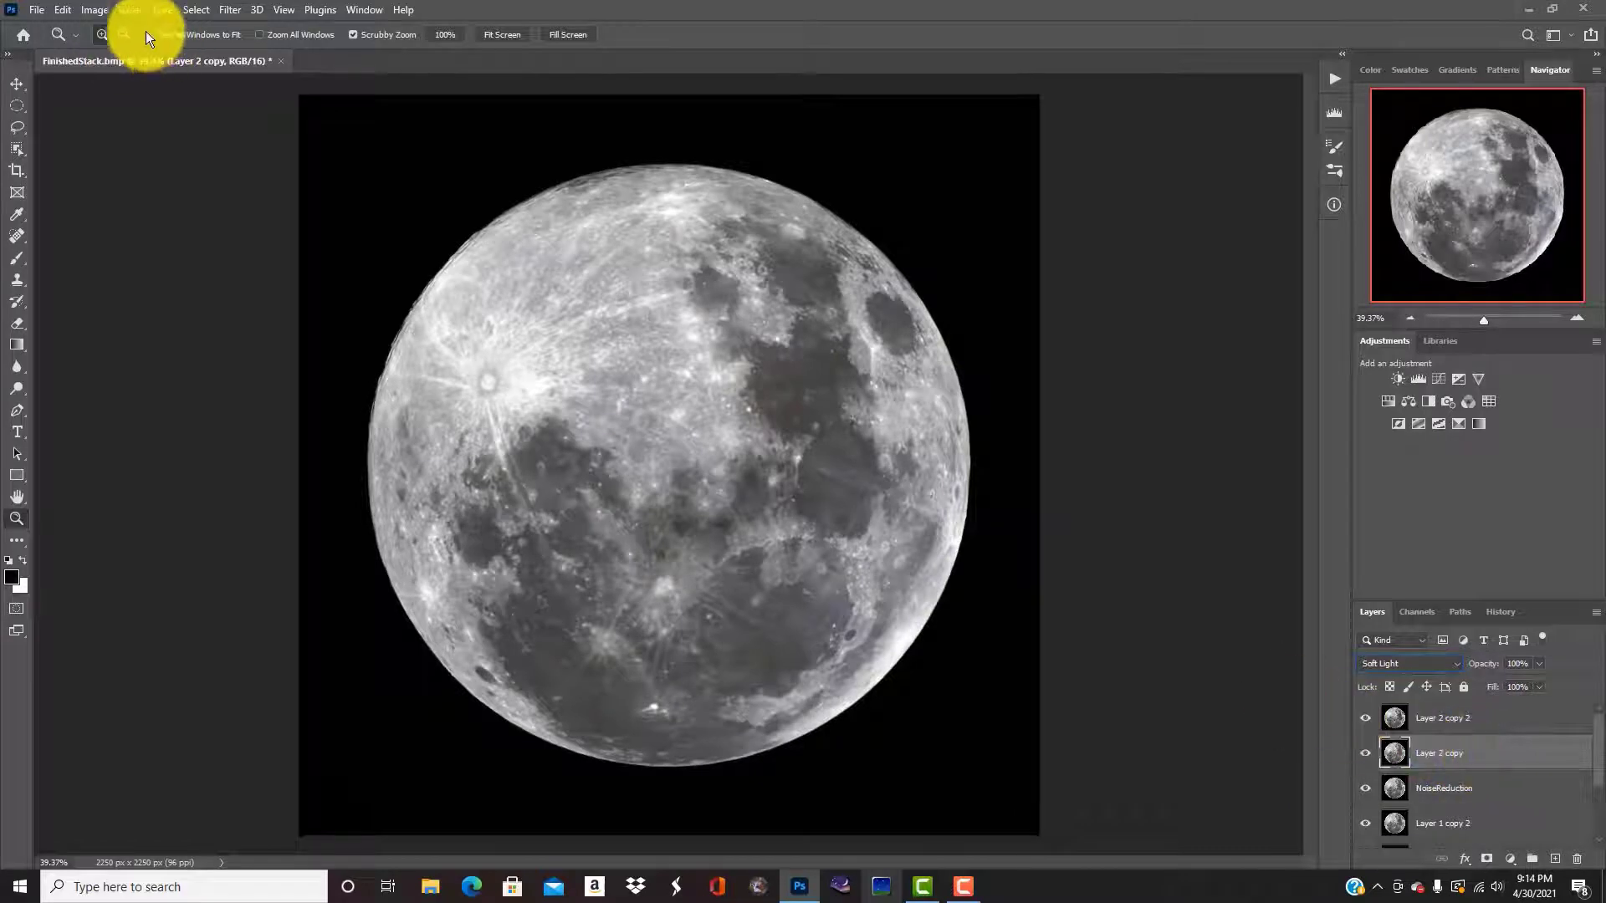
- Preview extreme saturation on Layer 2 copy with Hue/Saturation, reduce it to a slight increase and apply it
{"action": "left_click", "coordinate": [104, 12]}
{"action": "mouse_move", "coordinate": [210, 50]}
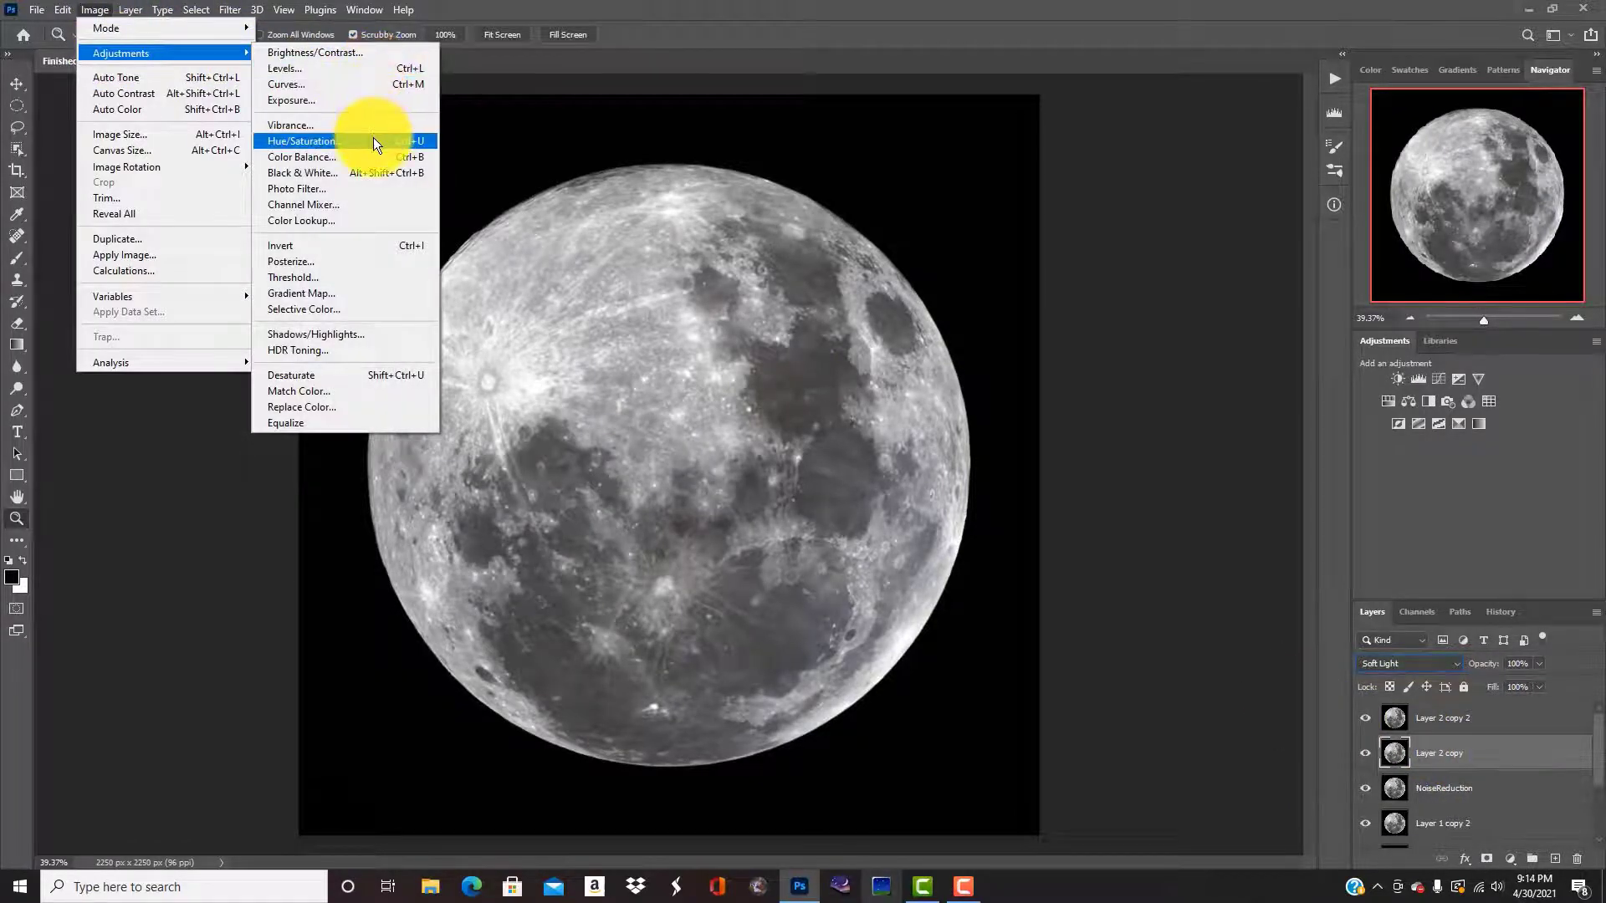
{"action": "left_click", "coordinate": [346, 137]}
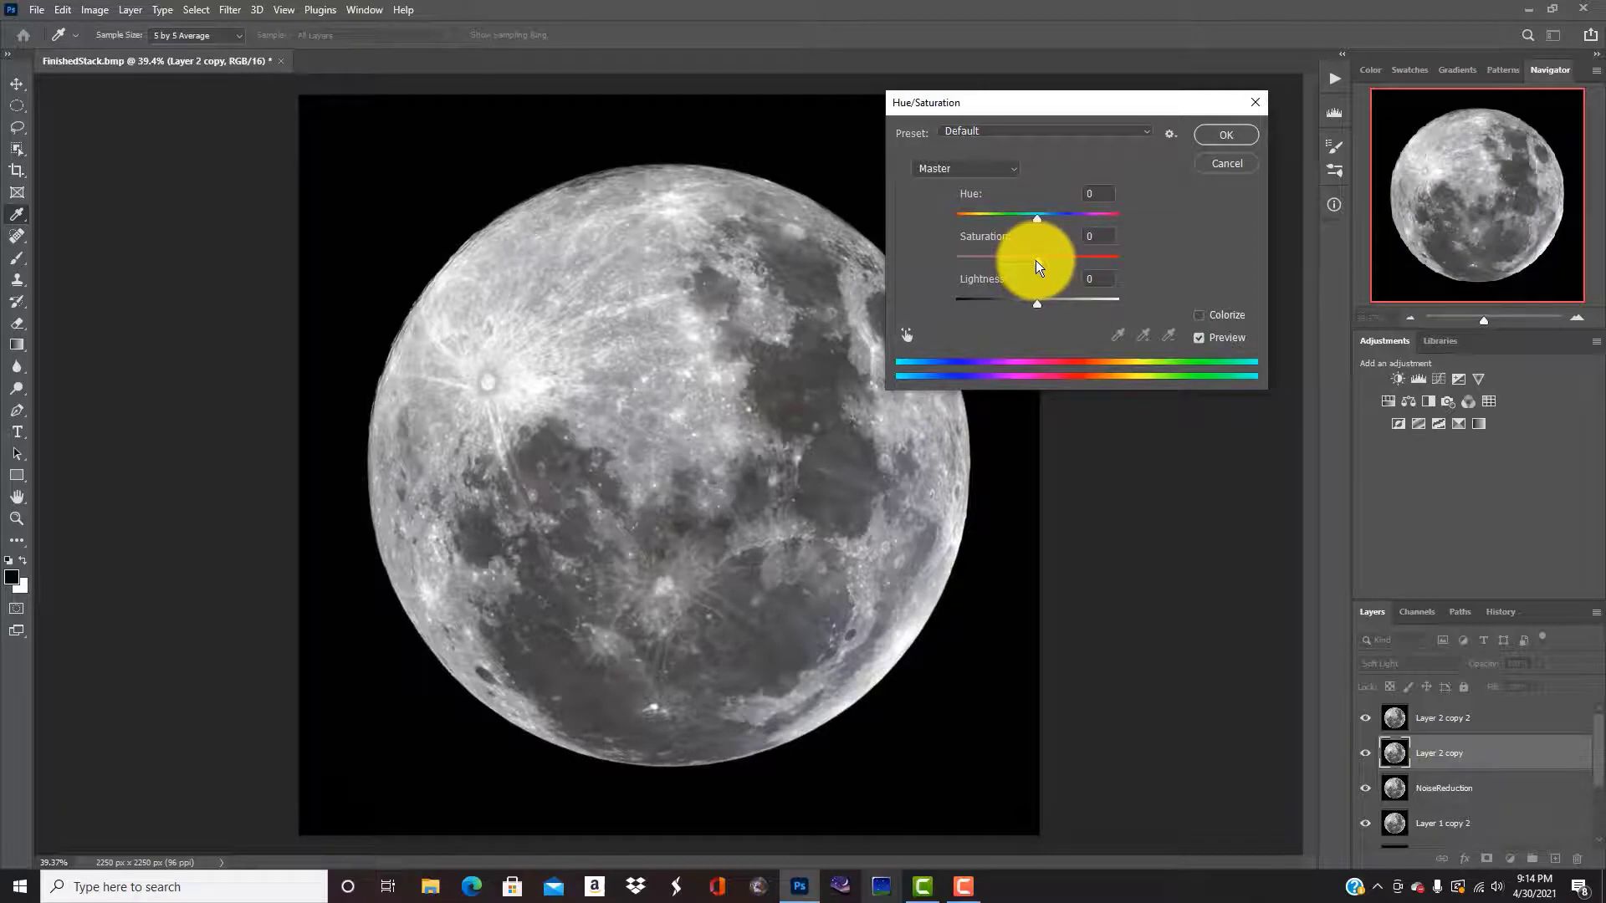
{"action": "left_click_drag", "start_coordinate": [1036, 261], "coordinate": [1048, 262]}
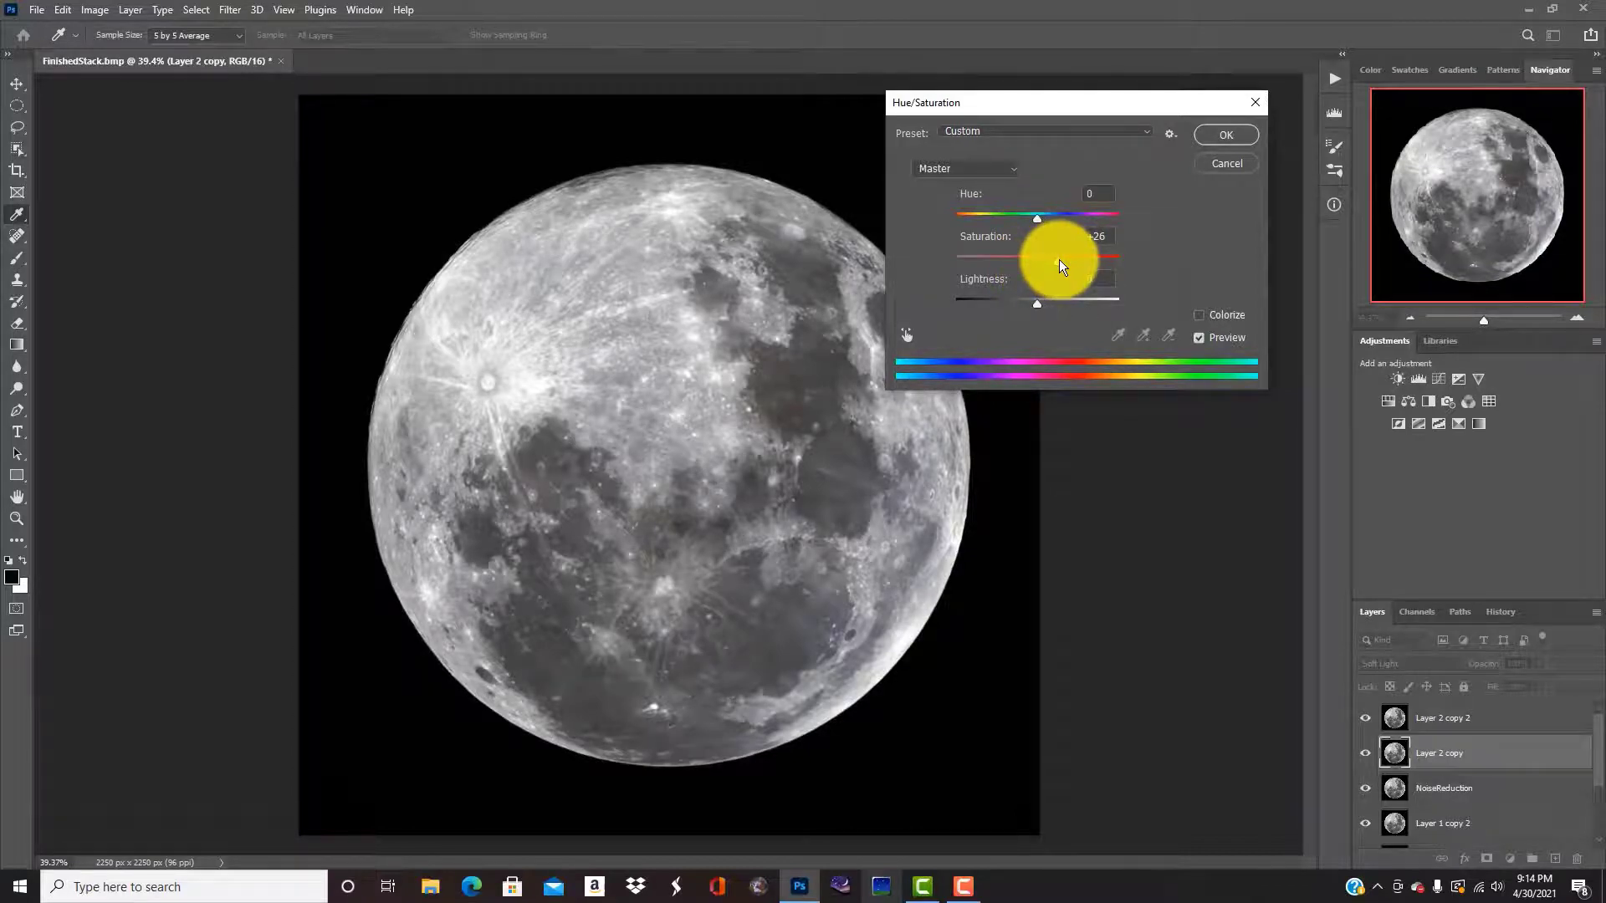
{"action": "left_click", "coordinate": [1117, 261]}
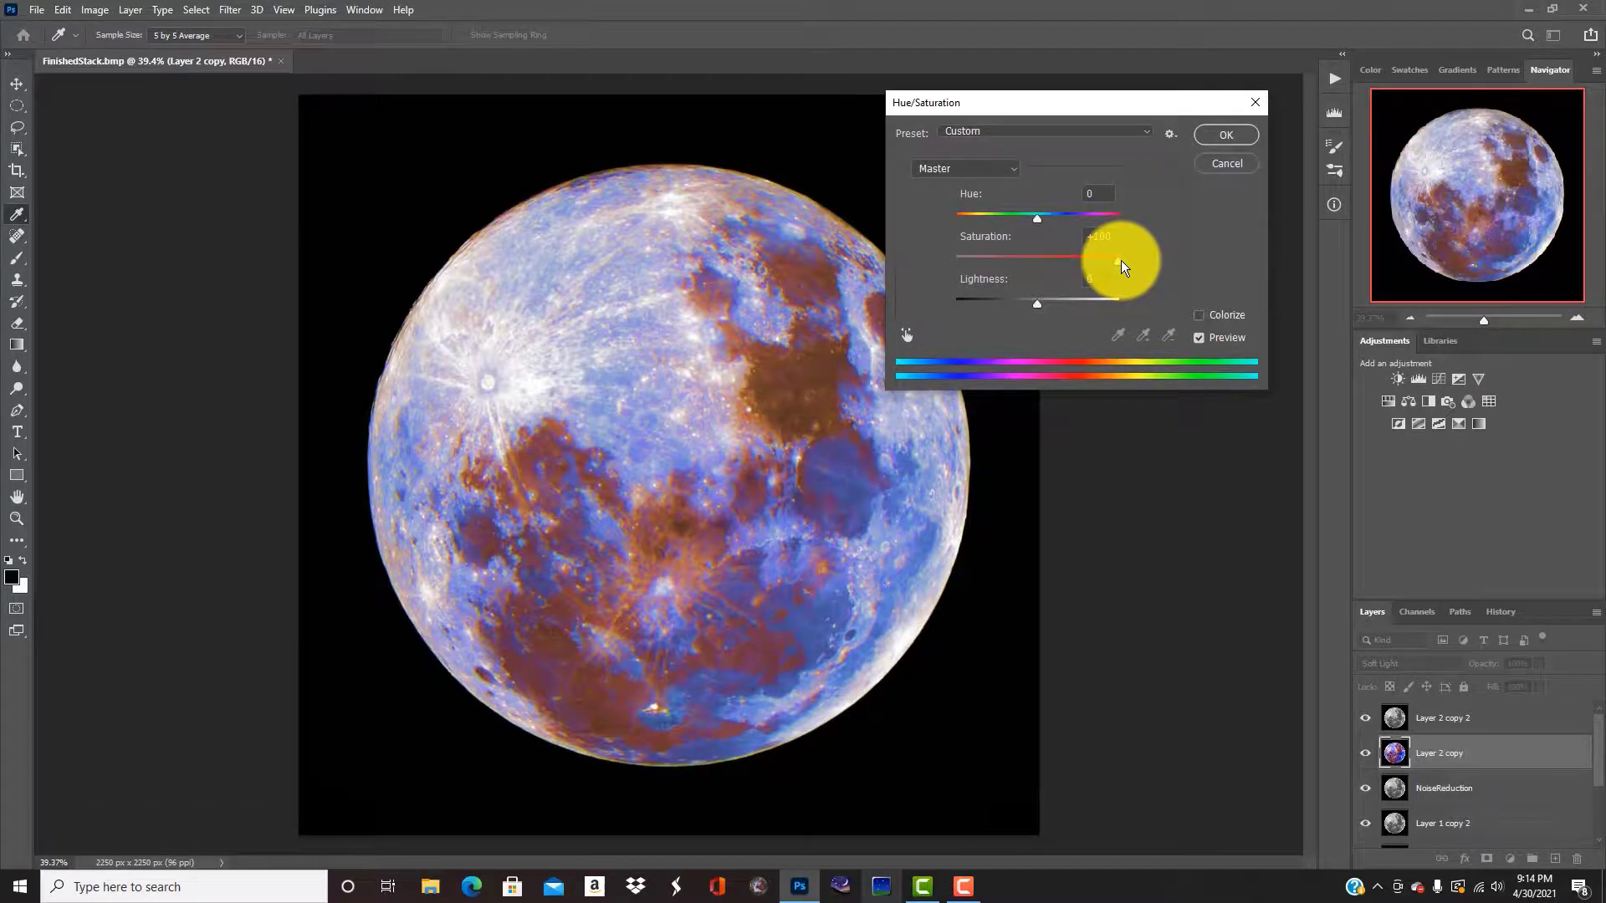
{"action": "left_click_drag", "start_coordinate": [1096, 258], "coordinate": [1062, 257]}
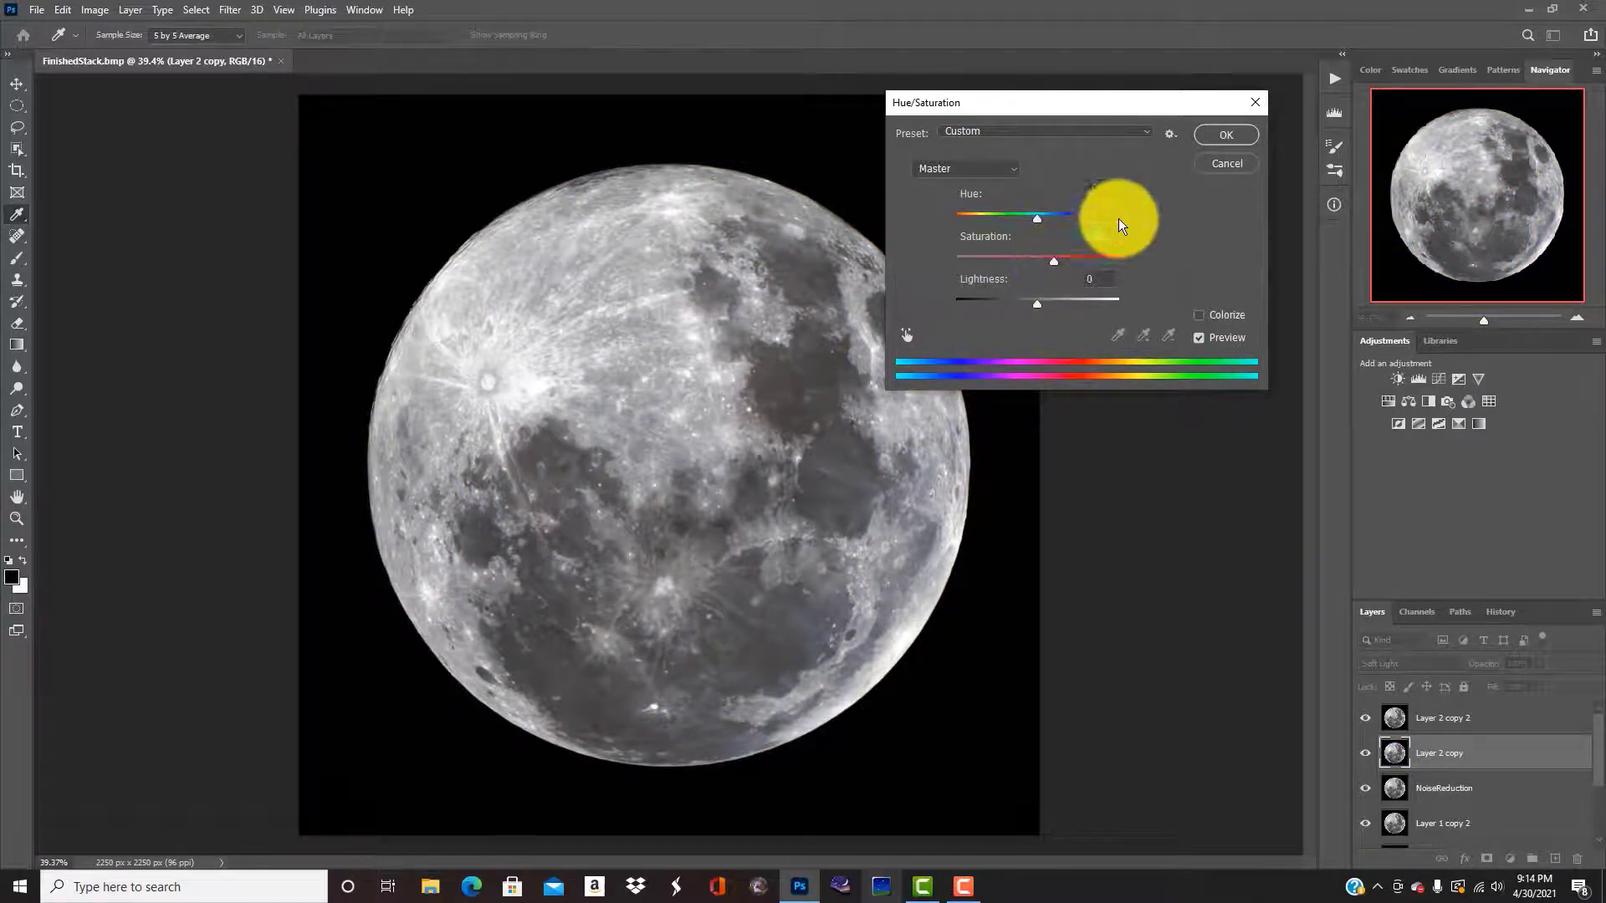
{"action": "left_click", "coordinate": [1229, 136]}
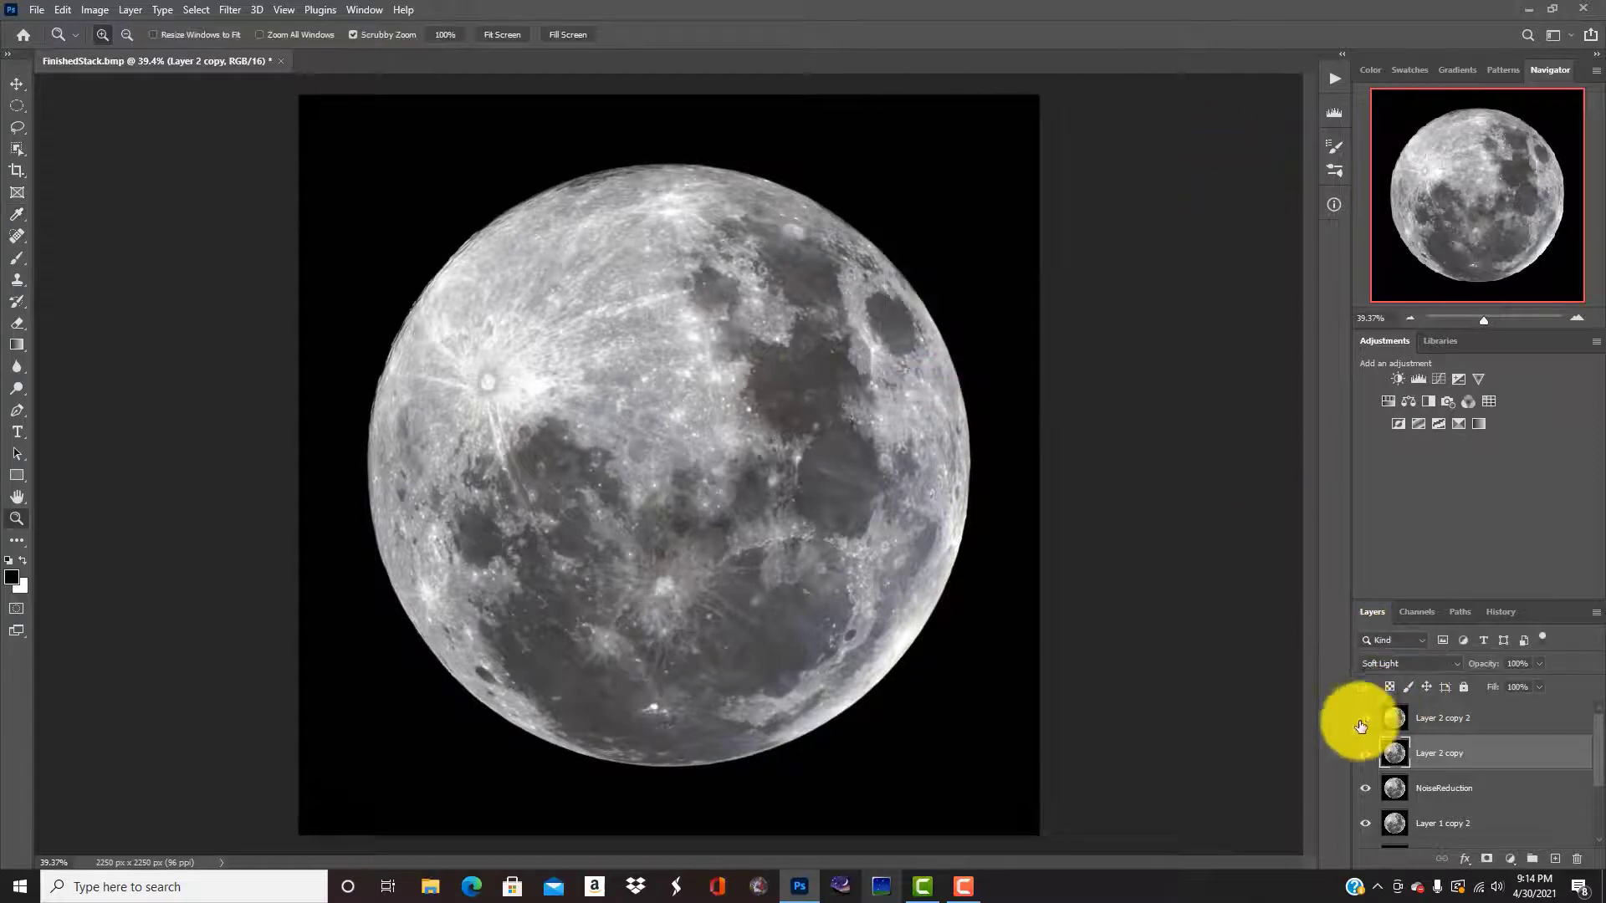
- Apply a second Hue/Saturation adjustment to Layer 2 copy with saturation +23
{"action": "left_click", "coordinate": [95, 9]}
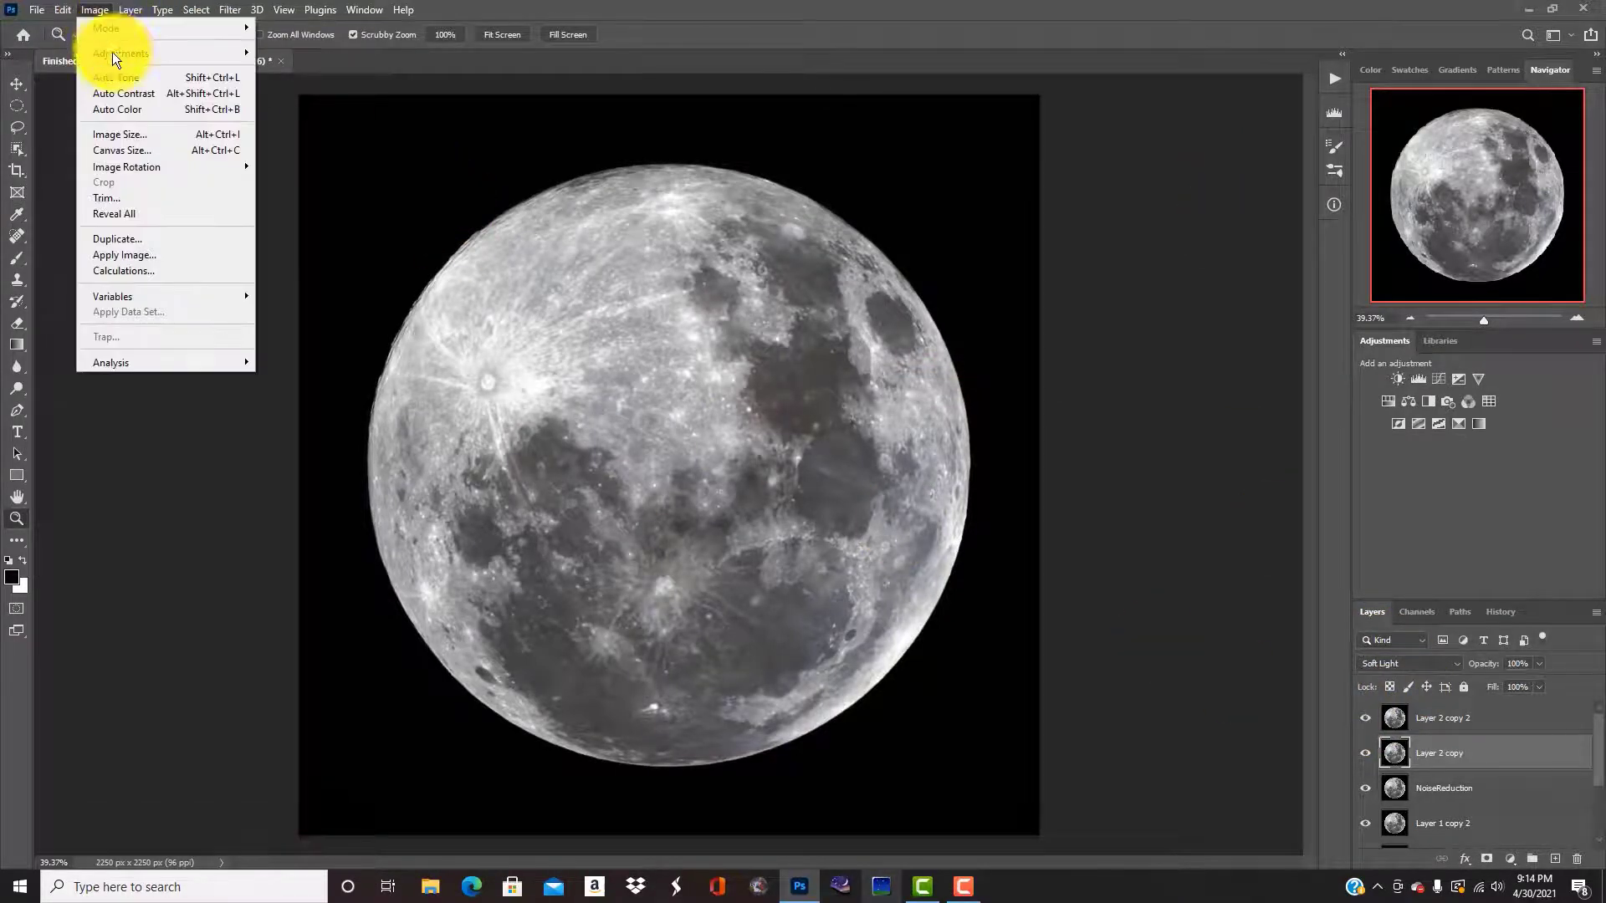
{"action": "mouse_move", "coordinate": [118, 52]}
{"action": "left_click", "coordinate": [341, 140]}
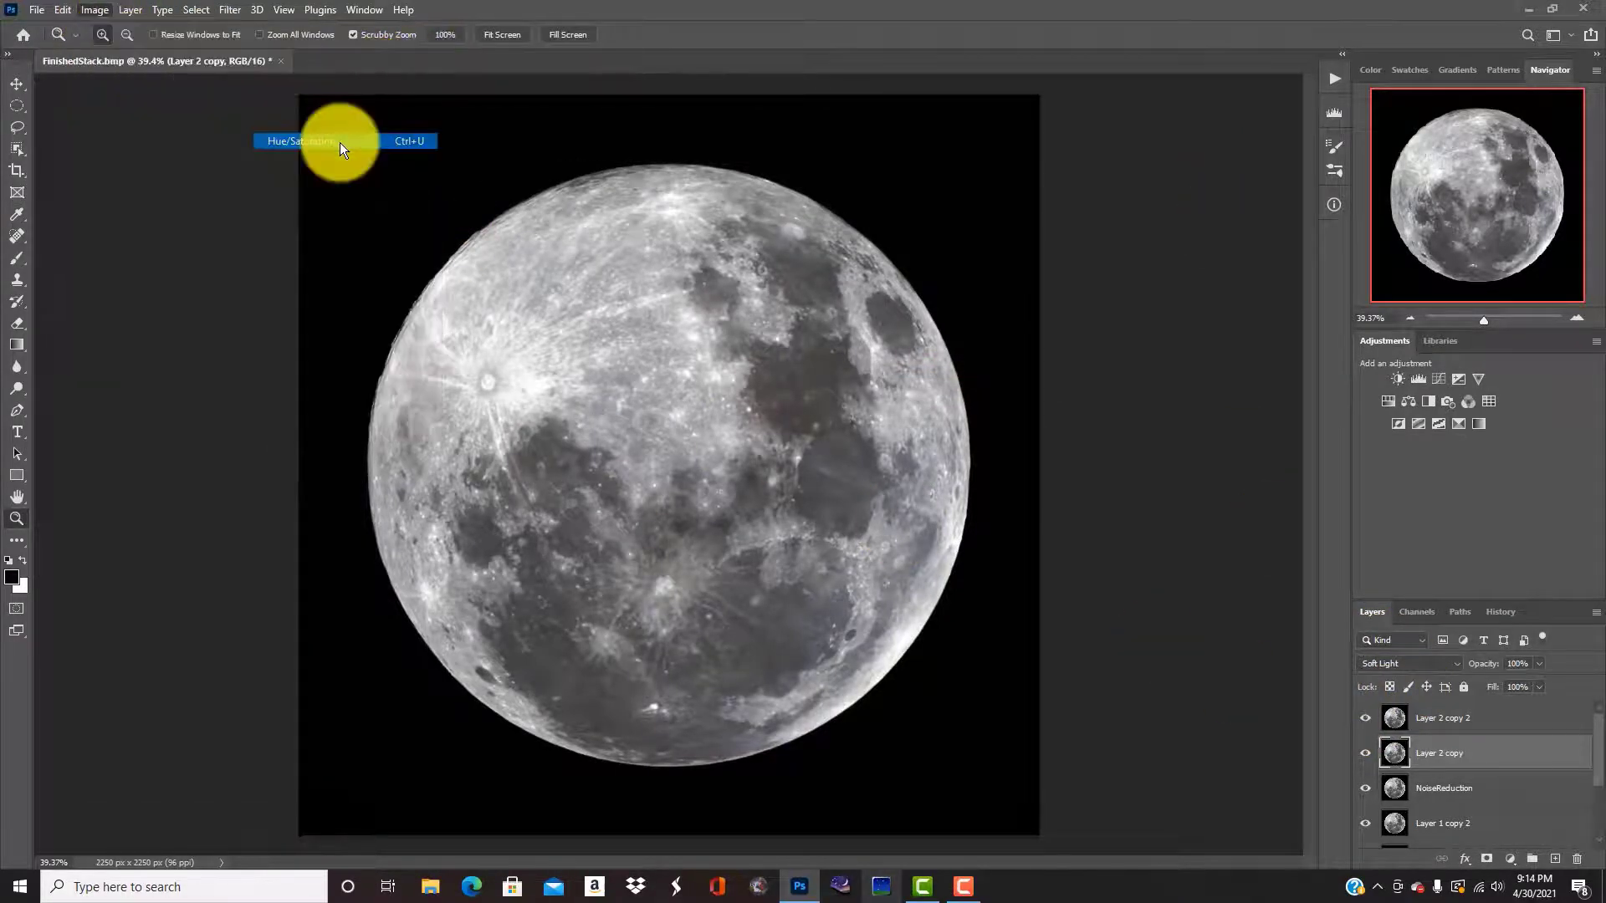
{"action": "left_click", "coordinate": [1035, 260]}
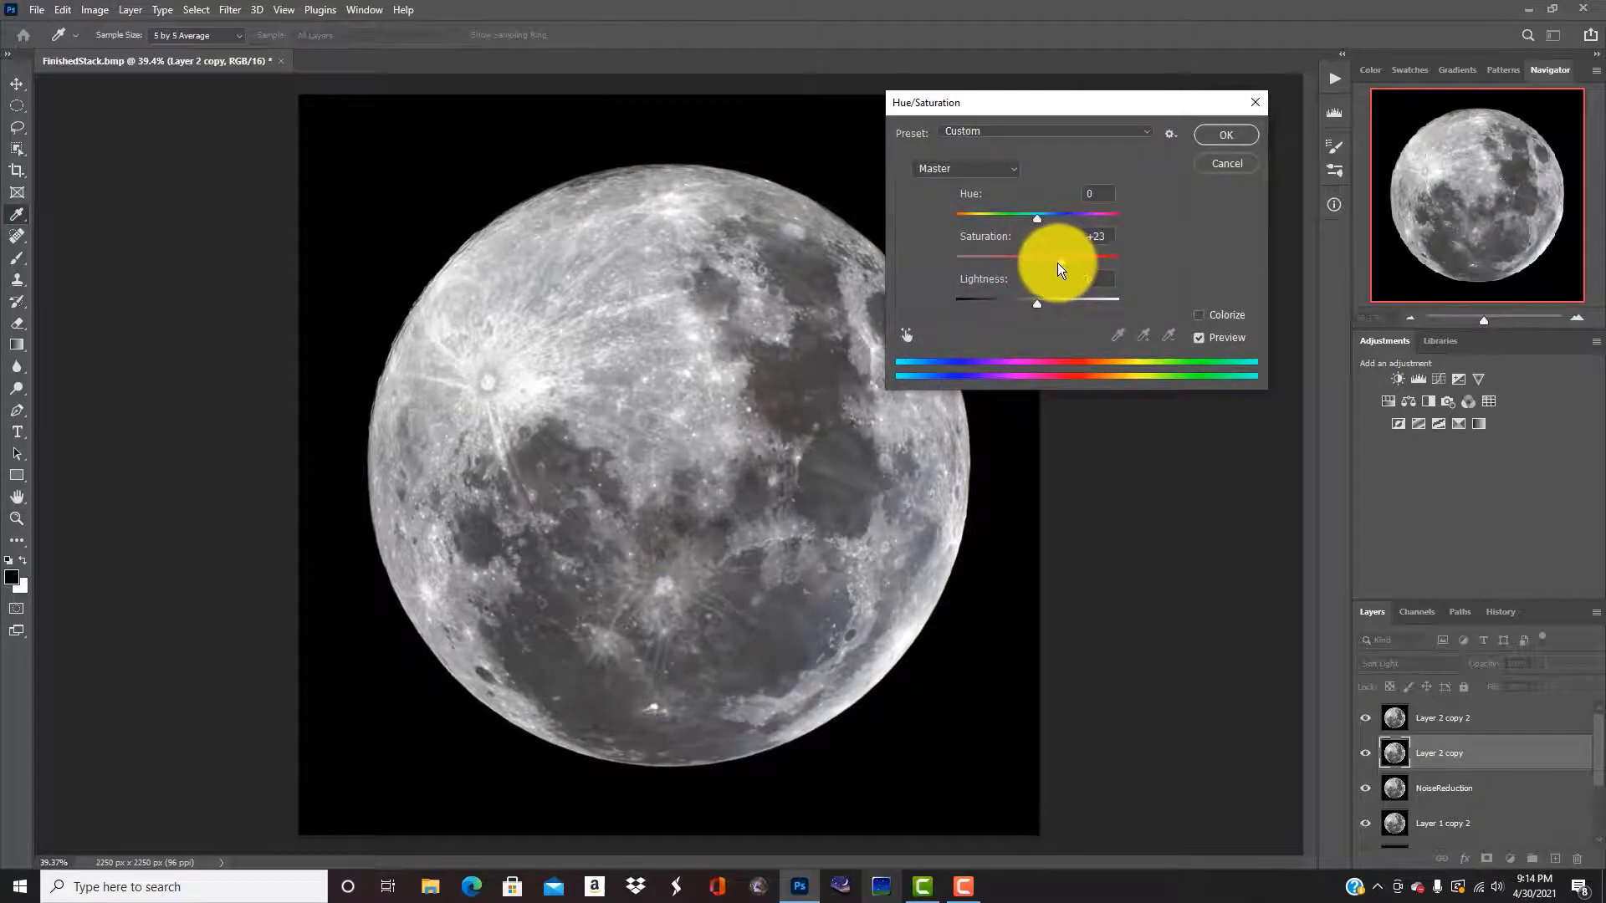
{"action": "left_click", "coordinate": [1237, 132]}
{"action": "key", "text": "z"}
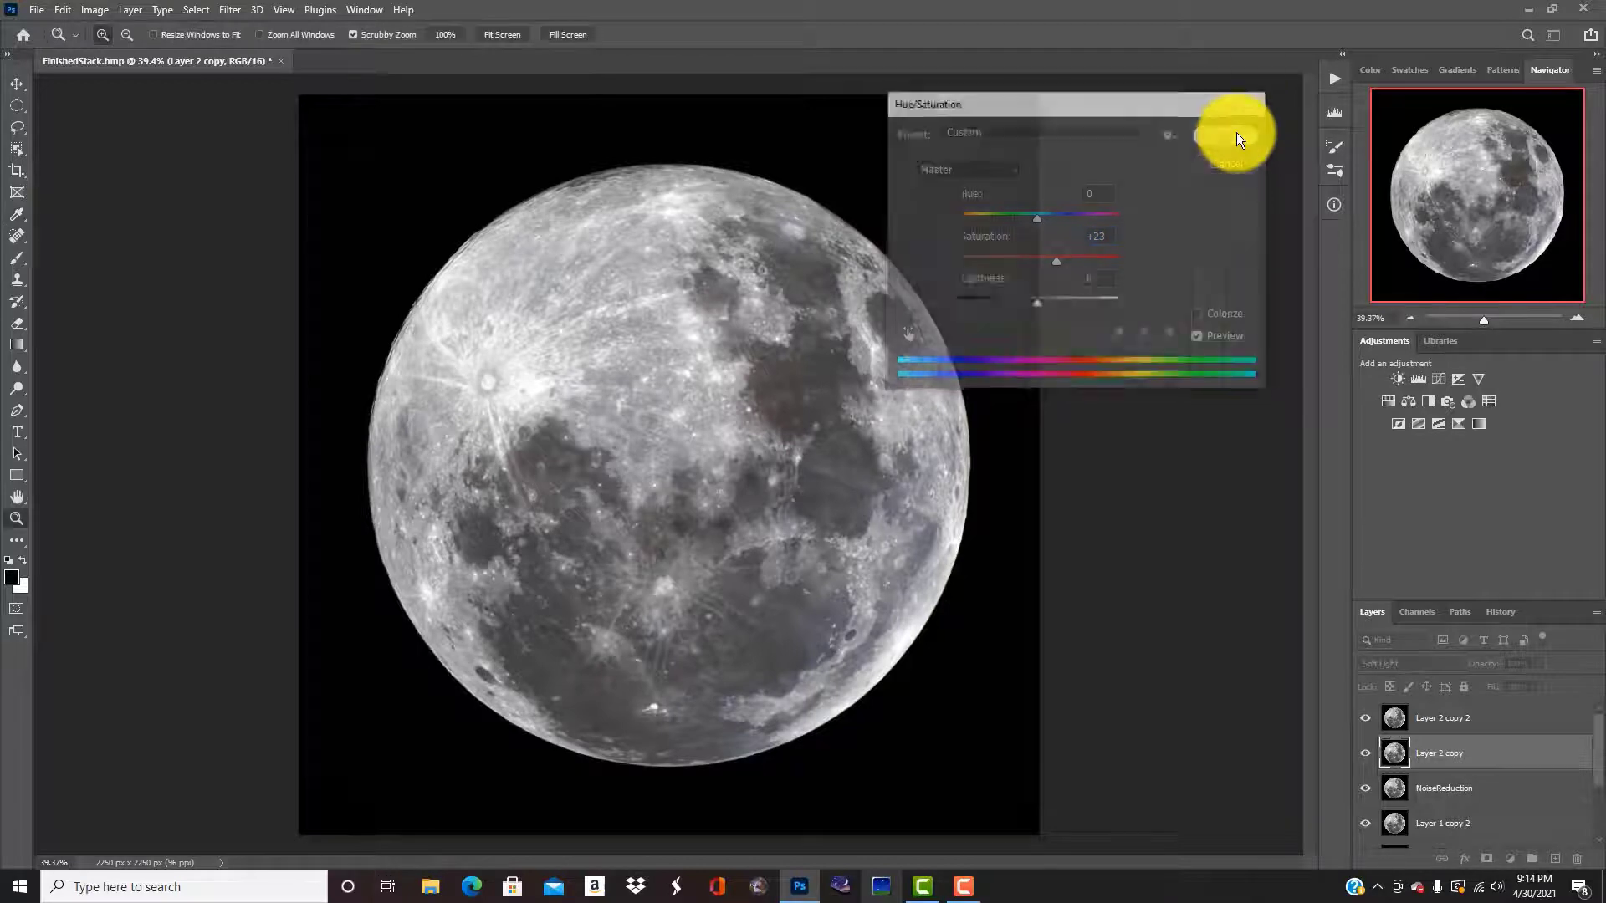
- Apply a third Hue/Saturation adjustment to Layer 2 copy with saturation +32
{"action": "left_click", "coordinate": [102, 9]}
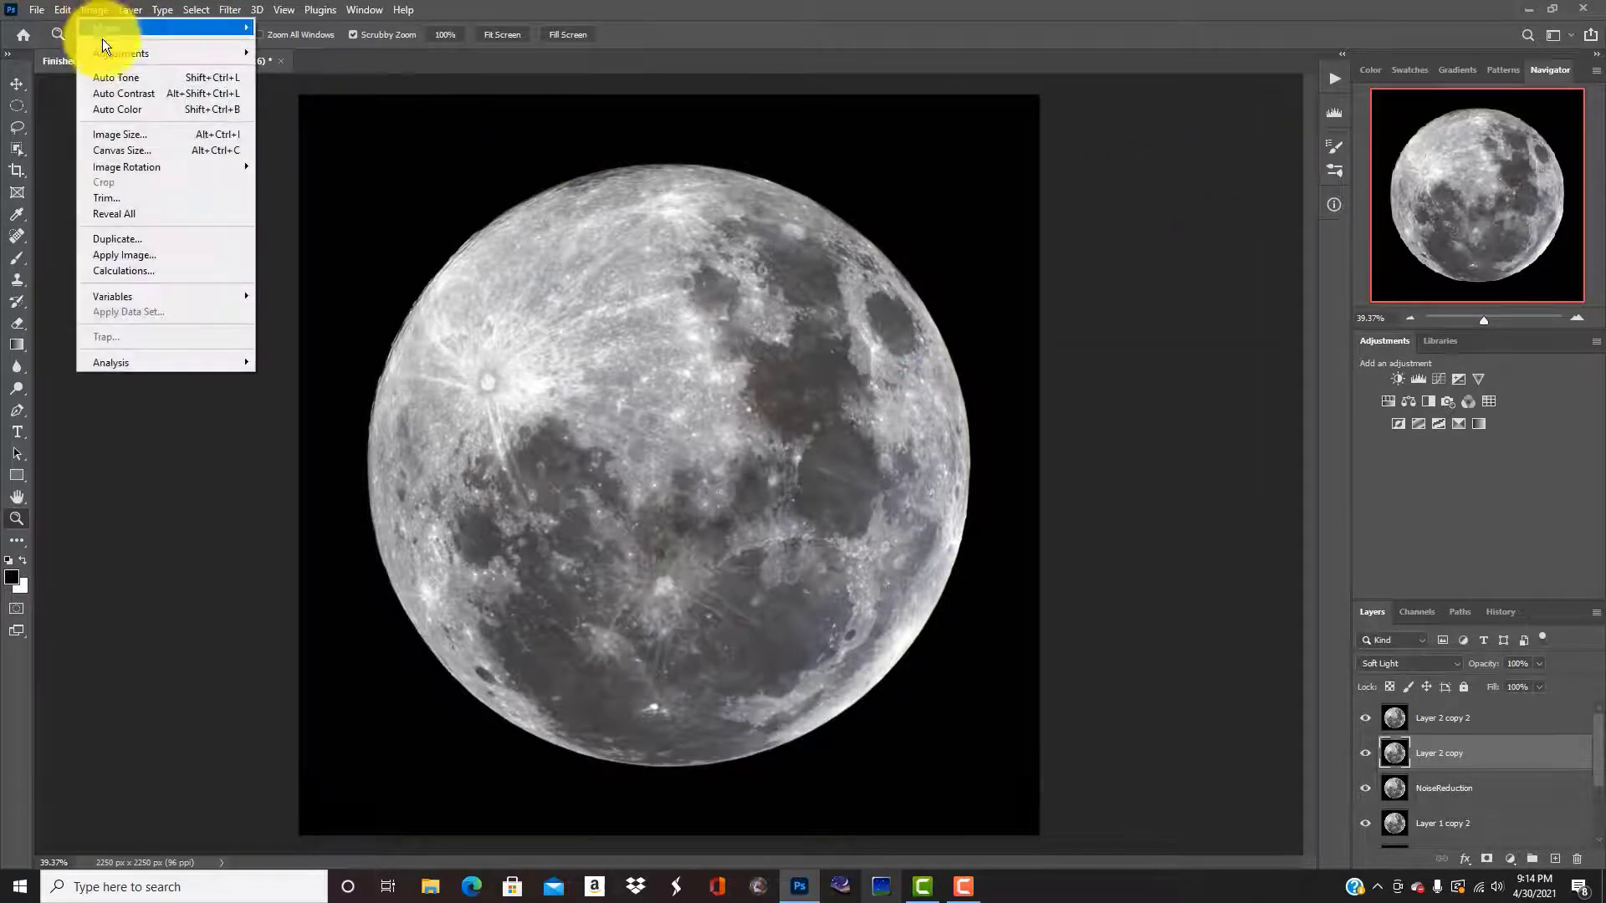
{"action": "mouse_move", "coordinate": [105, 50]}
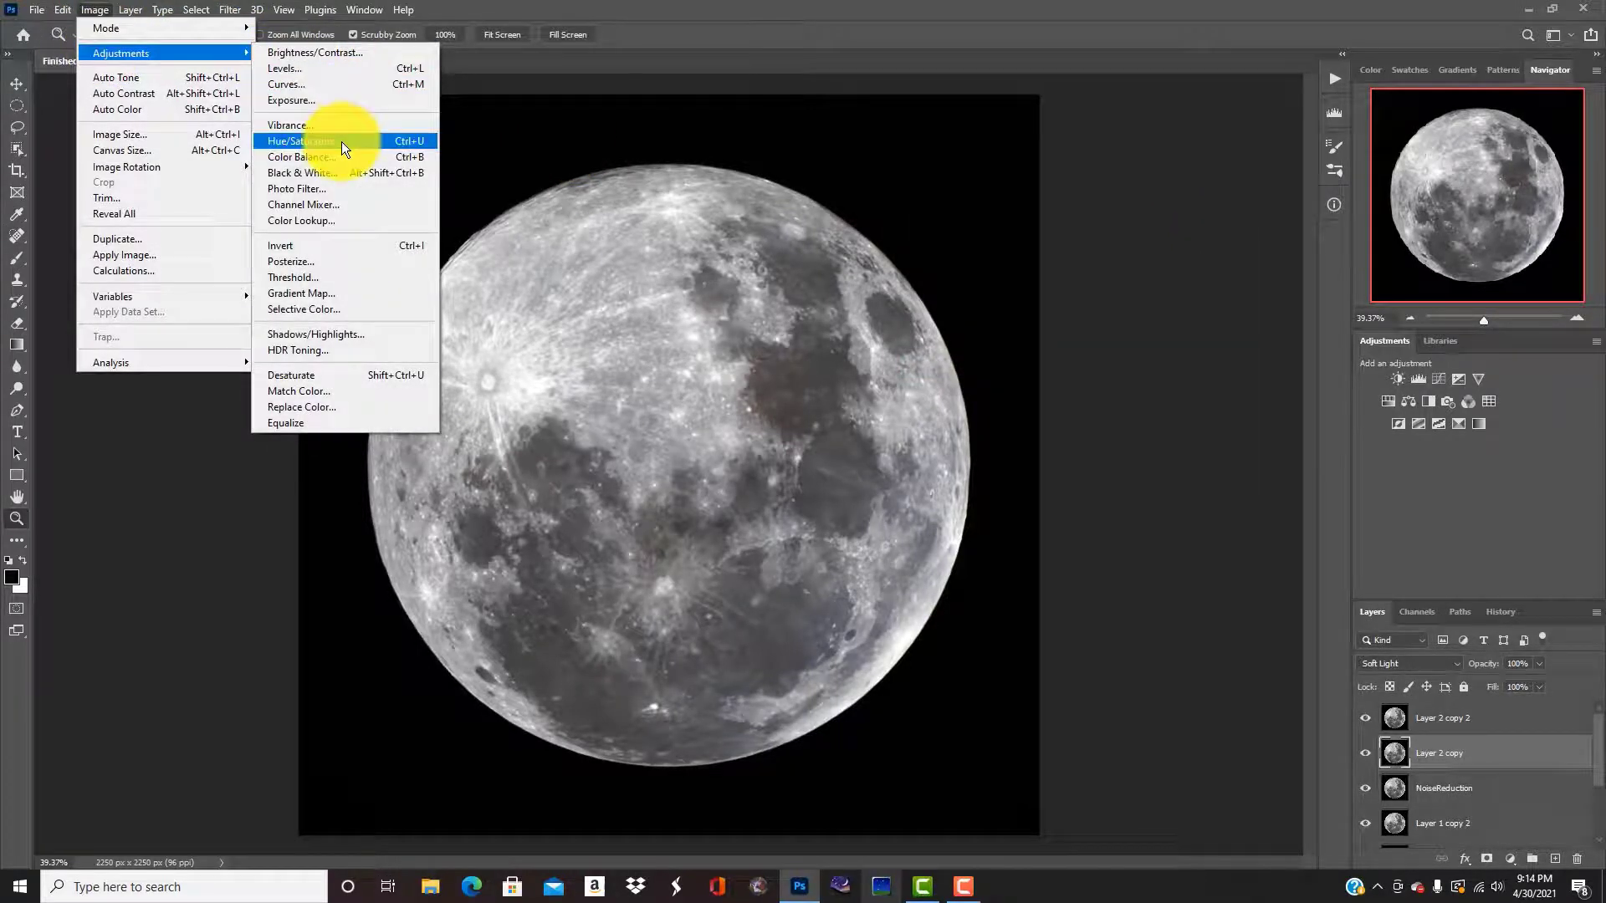
{"action": "left_click", "coordinate": [343, 140]}
{"action": "left_click_drag", "start_coordinate": [1040, 260], "coordinate": [1065, 262]}
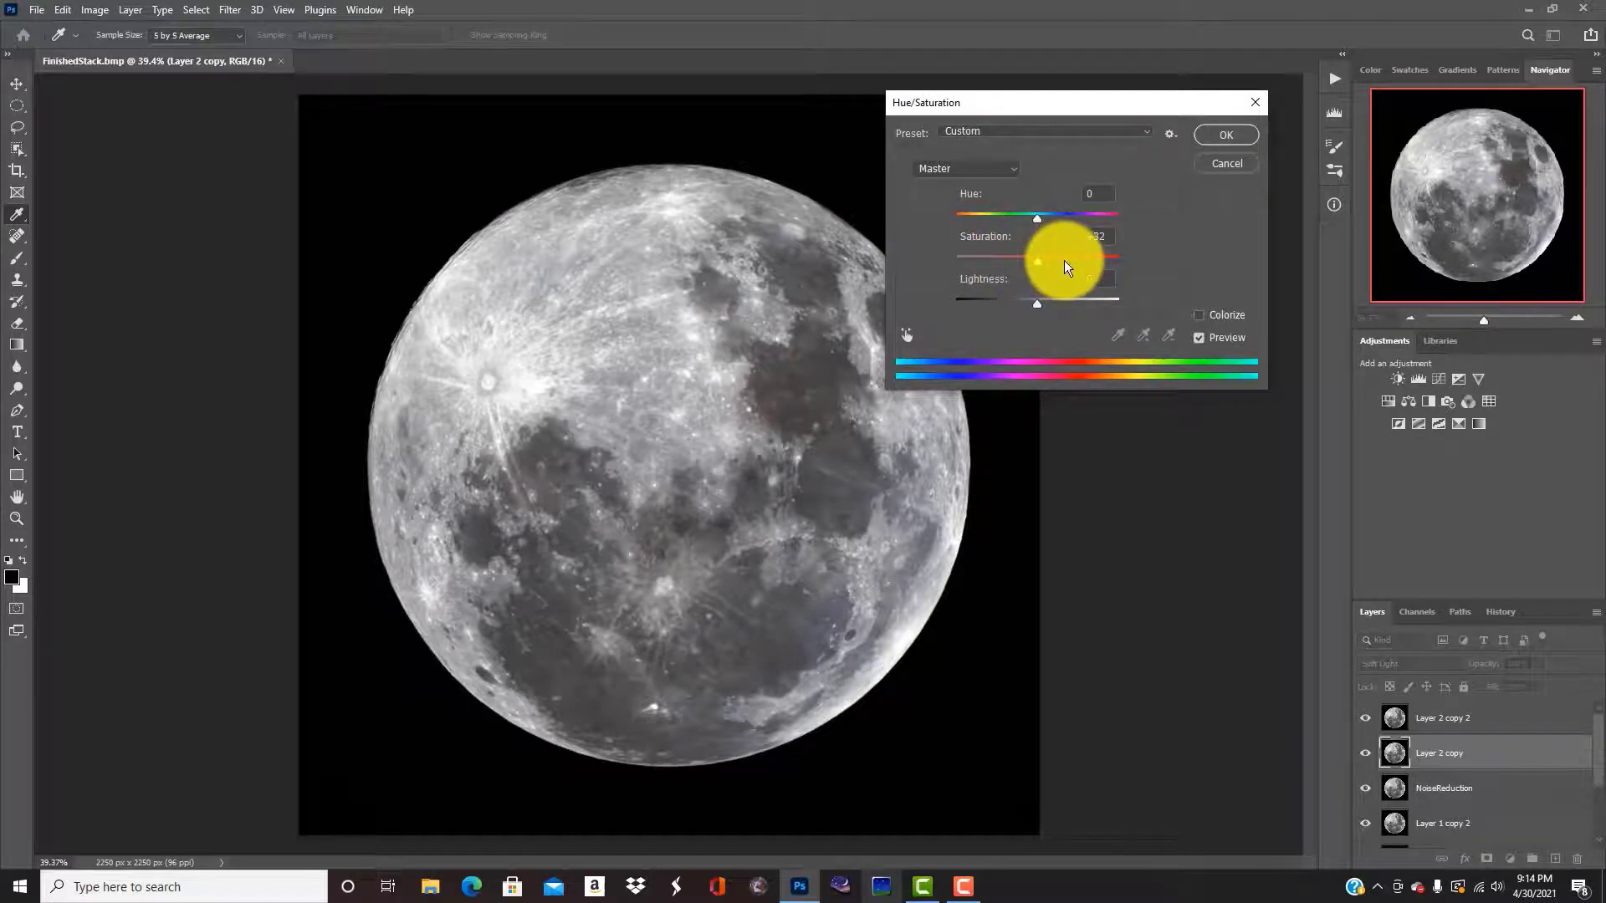
{"action": "left_click", "coordinate": [1222, 134]}
{"action": "key", "text": "z"}
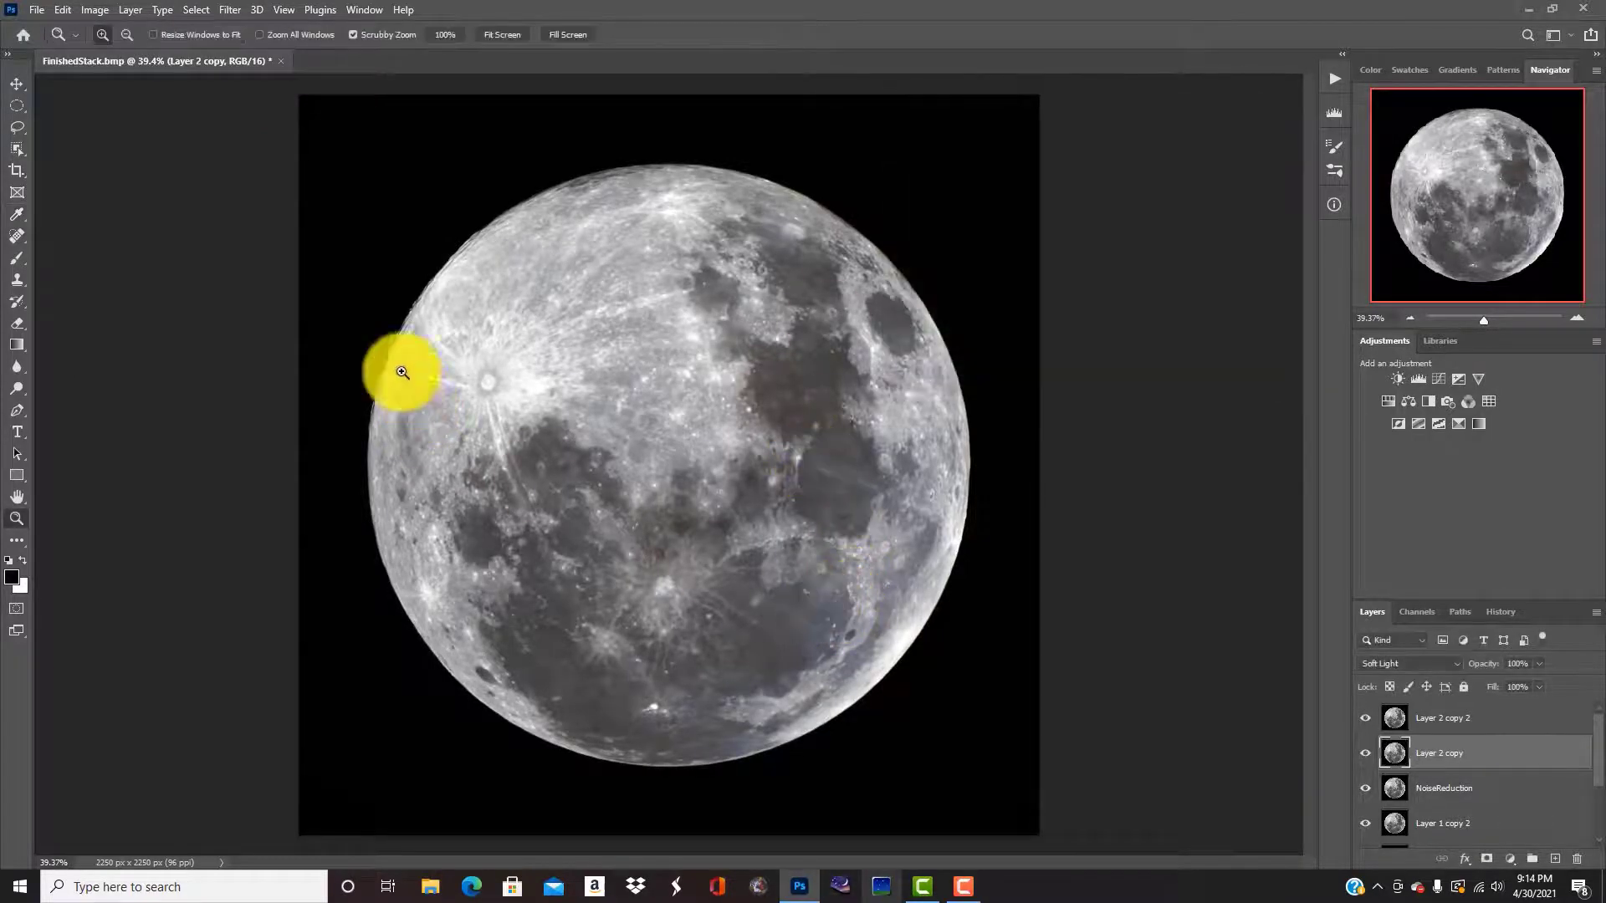
- Apply a fourth Hue/Saturation adjustment to Layer 2 copy with saturation +29
{"action": "left_click", "coordinate": [95, 10]}
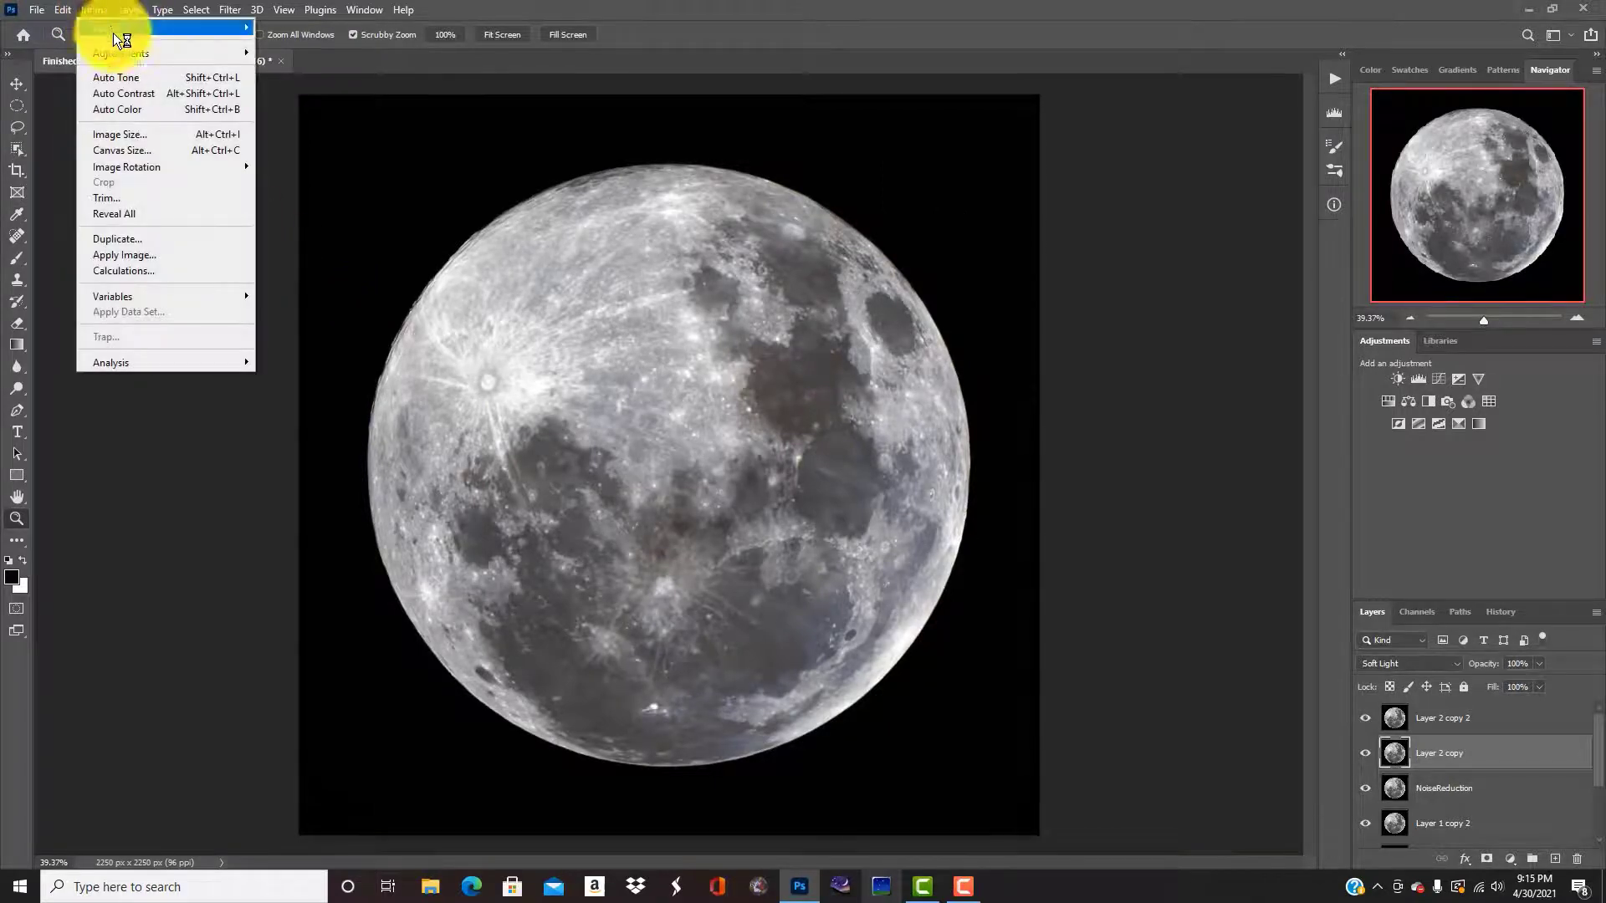
{"action": "mouse_move", "coordinate": [111, 52]}
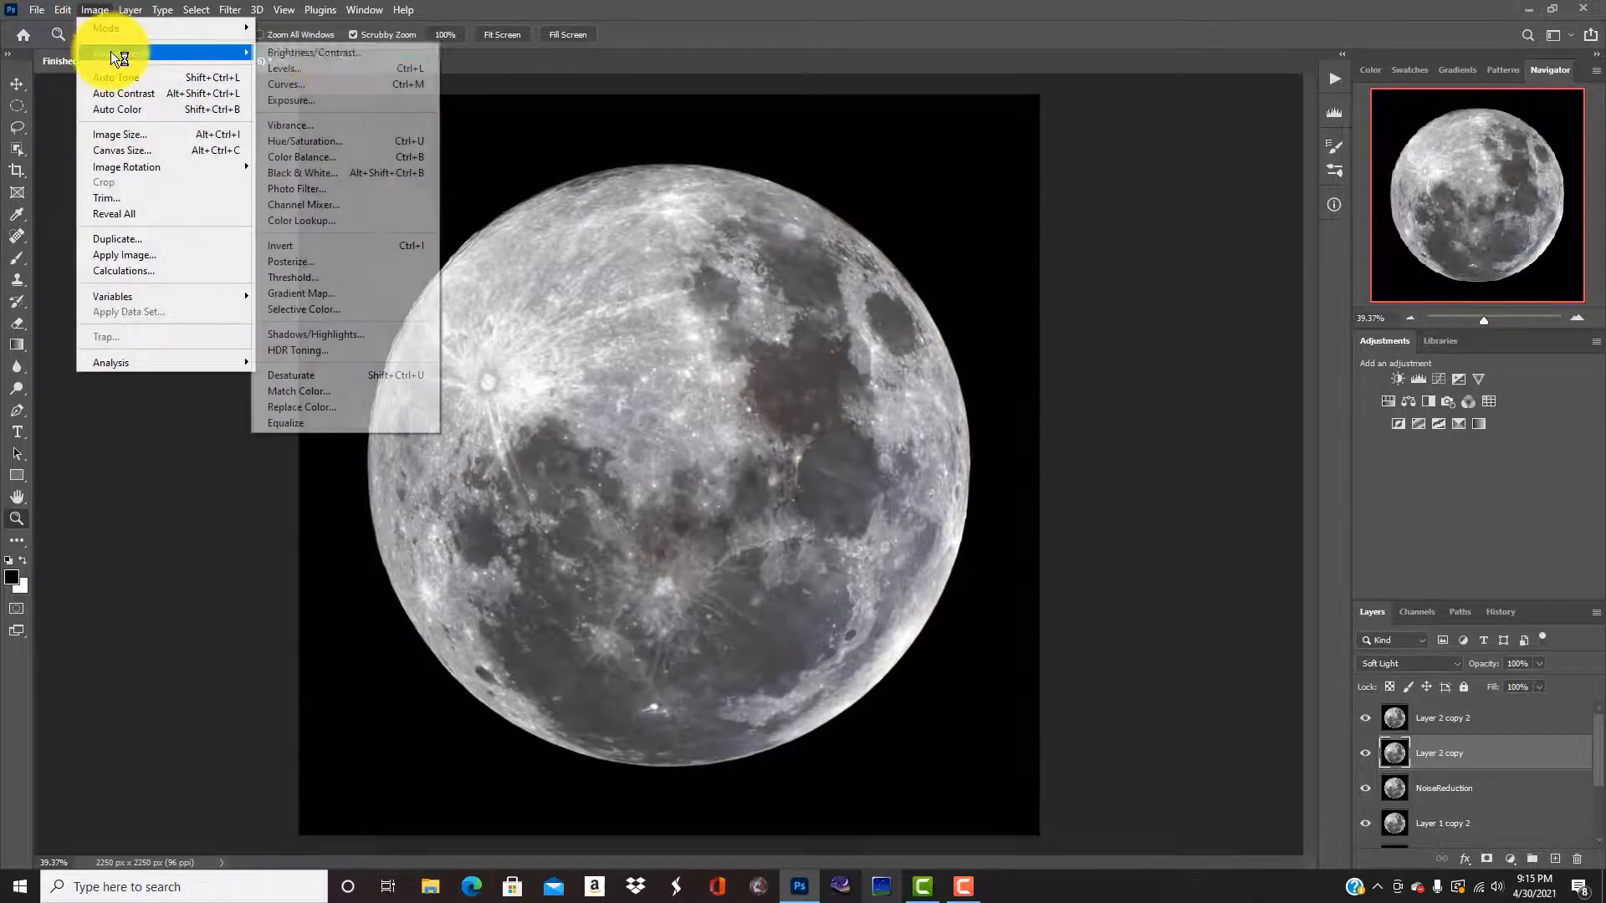
{"action": "left_click", "coordinate": [323, 142]}
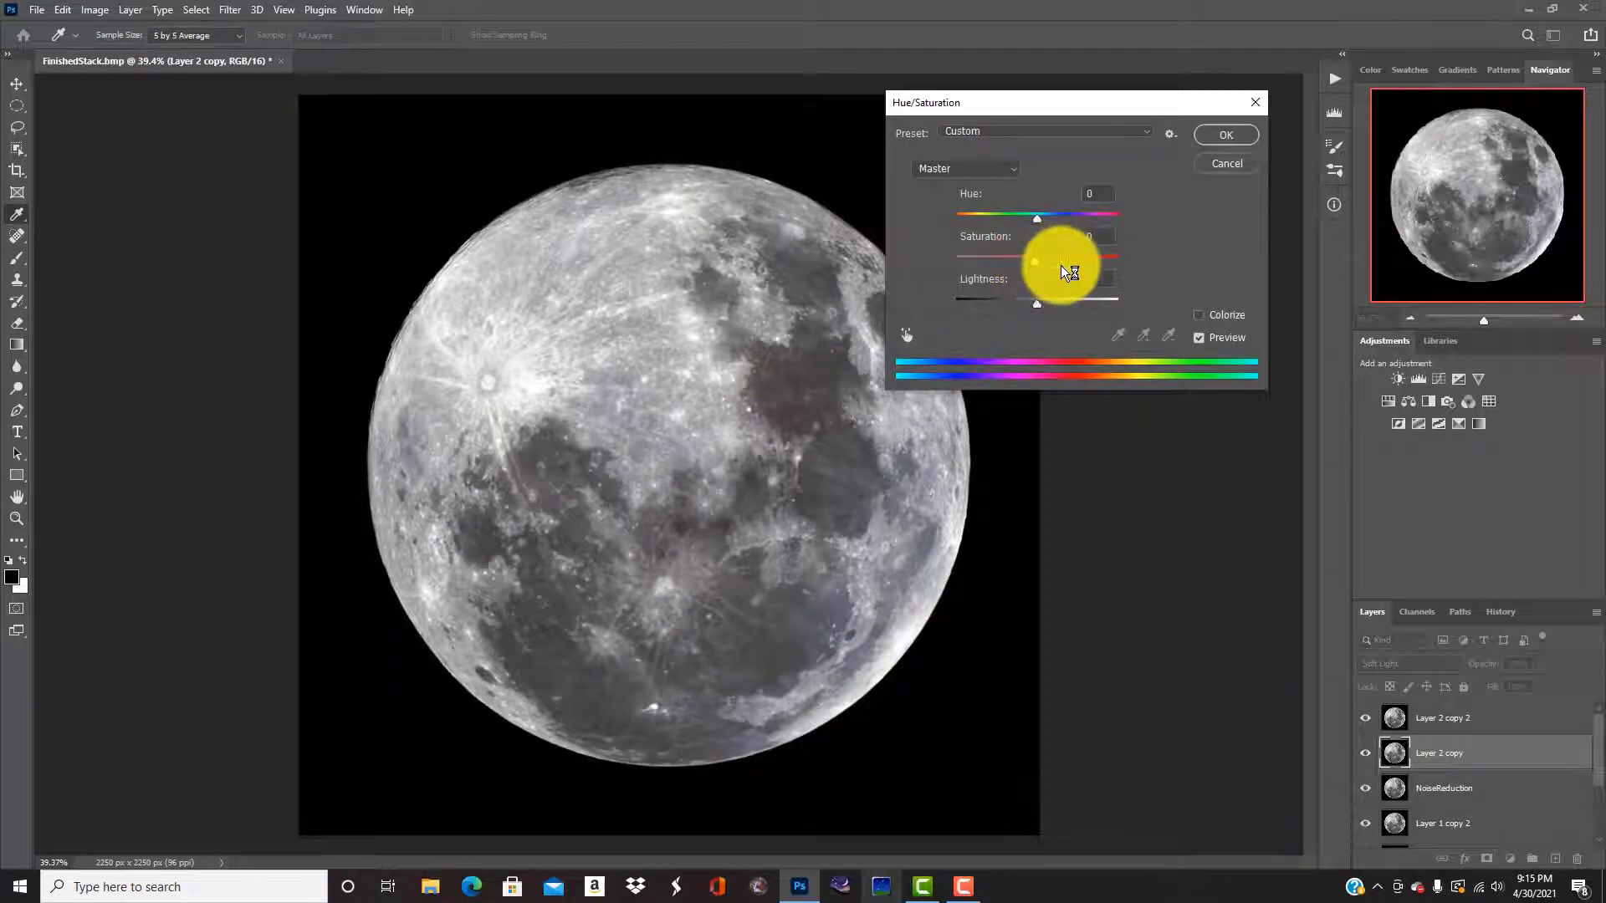
{"action": "left_click", "coordinate": [1060, 261]}
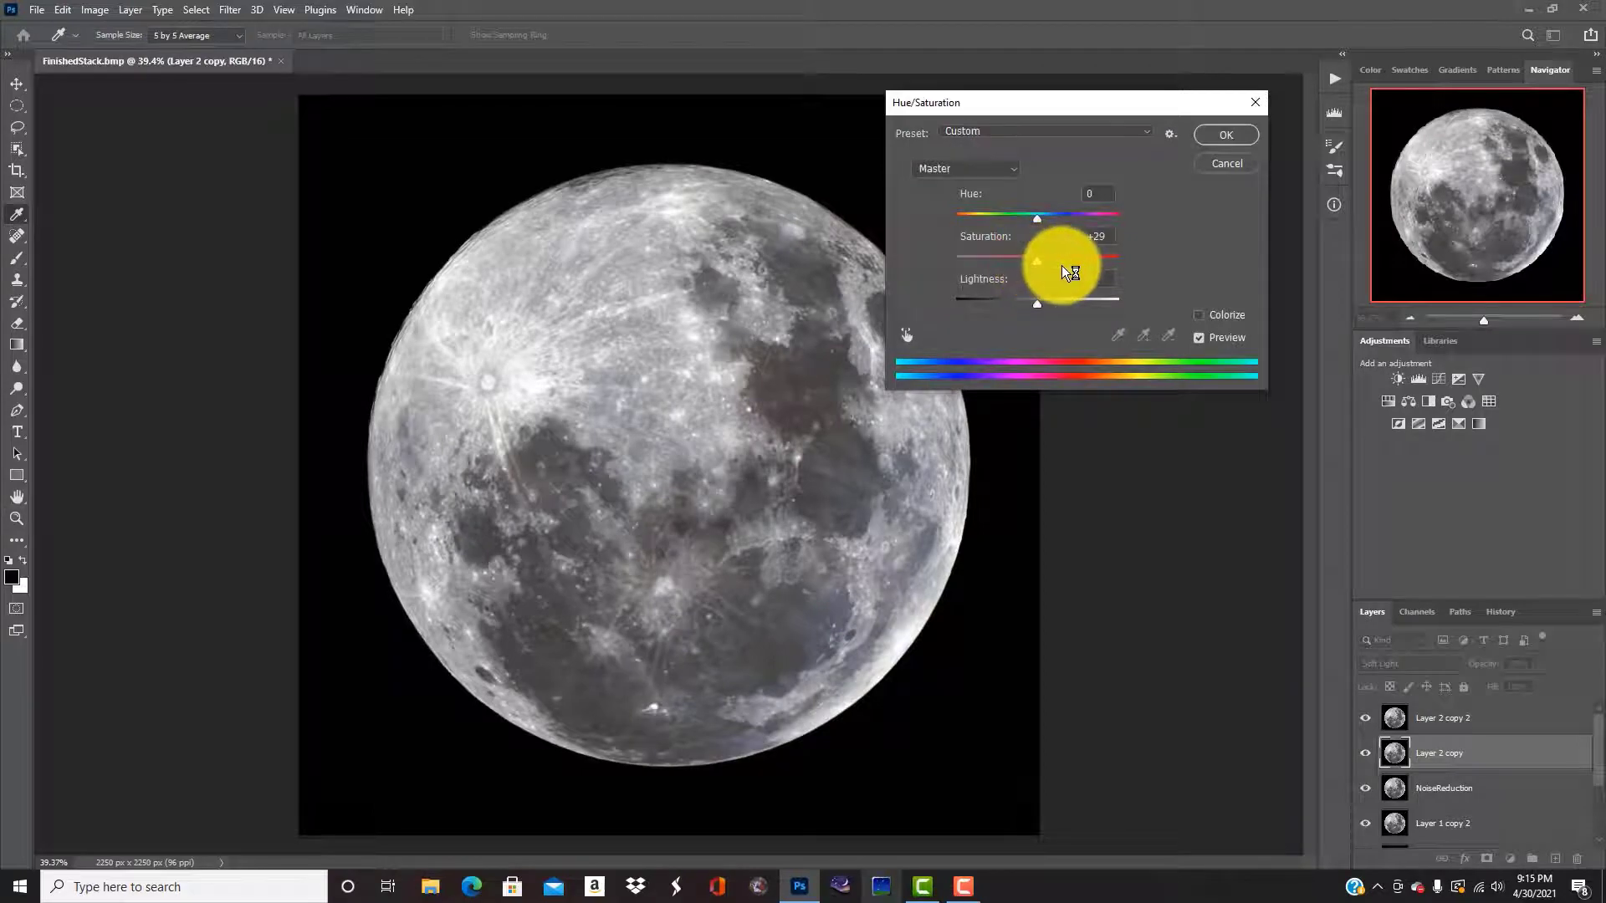
{"action": "left_click", "coordinate": [1226, 134]}
{"action": "key", "text": "z"}
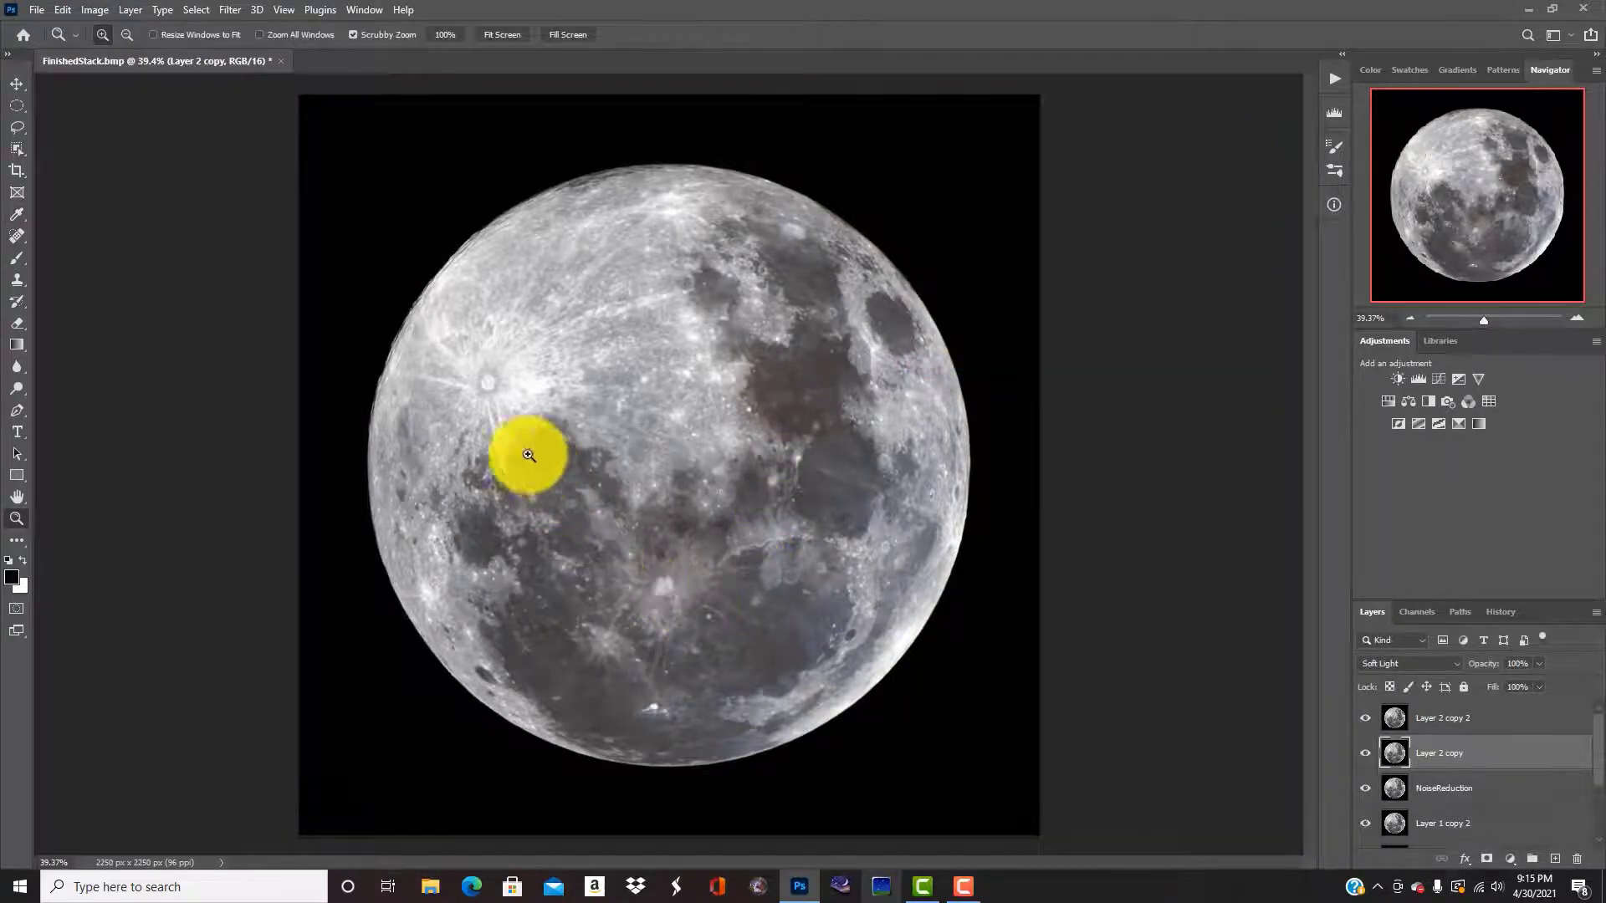
- Apply a fifth Hue/Saturation adjustment to Layer 2 copy with saturation +39
{"action": "left_click", "coordinate": [97, 12]}
{"action": "mouse_move", "coordinate": [107, 50]}
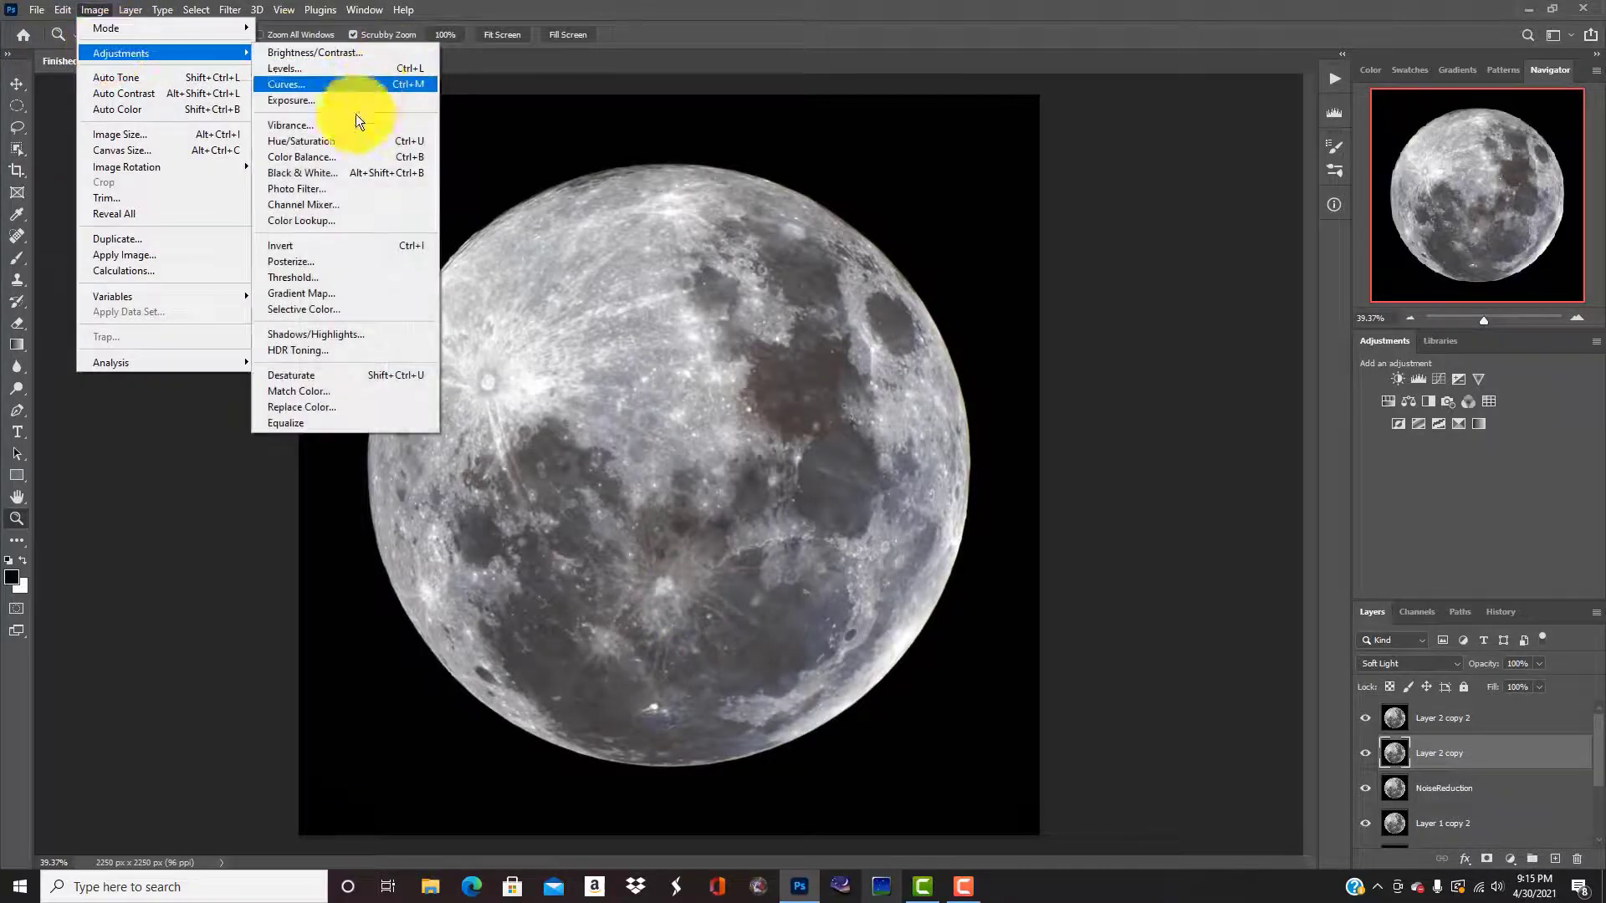
{"action": "left_click", "coordinate": [338, 143]}
{"action": "left_click_drag", "start_coordinate": [1039, 259], "coordinate": [1070, 262]}
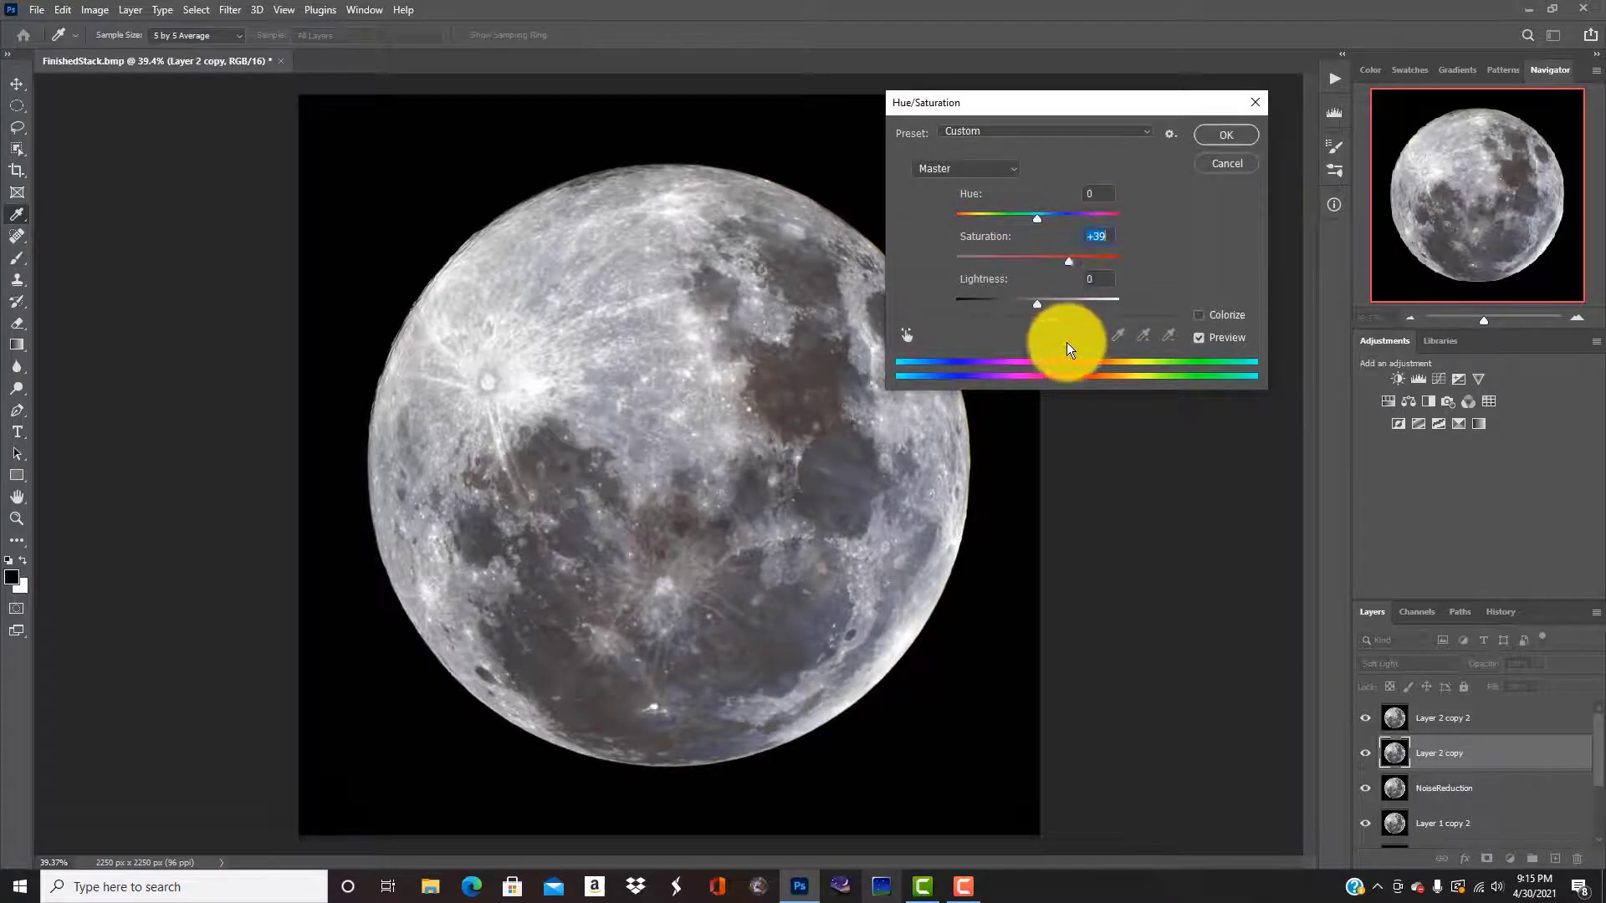
{"action": "left_click", "coordinate": [1232, 143]}
{"action": "key", "text": "z"}
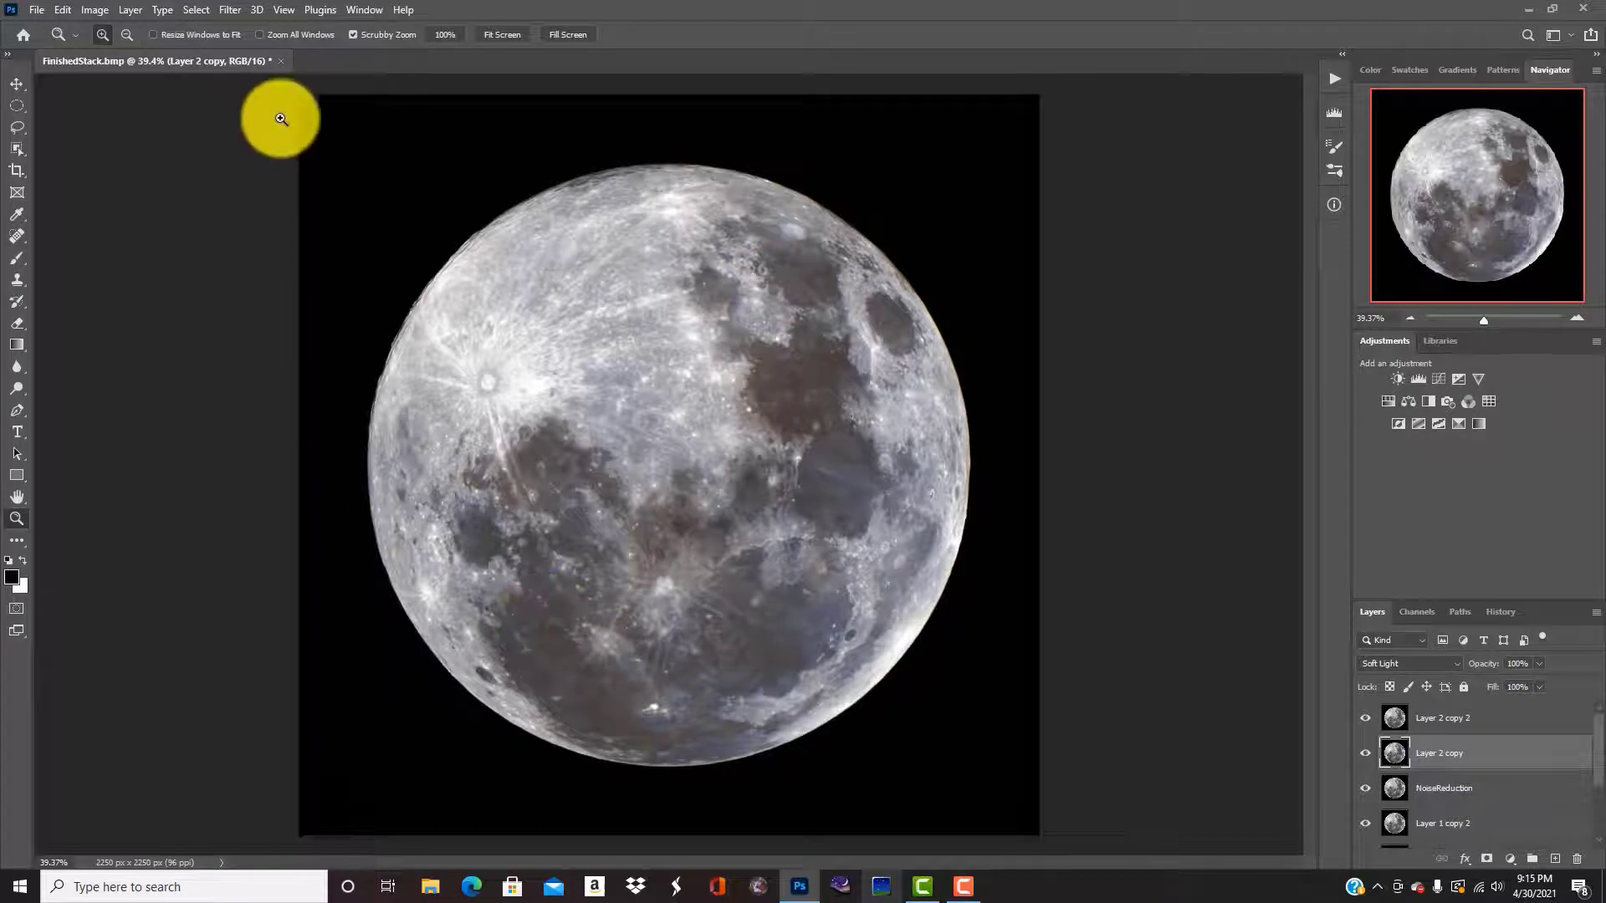
- Apply a sixth Hue/Saturation adjustment to Layer 2 copy with saturation +32
{"action": "left_click", "coordinate": [96, 9]}
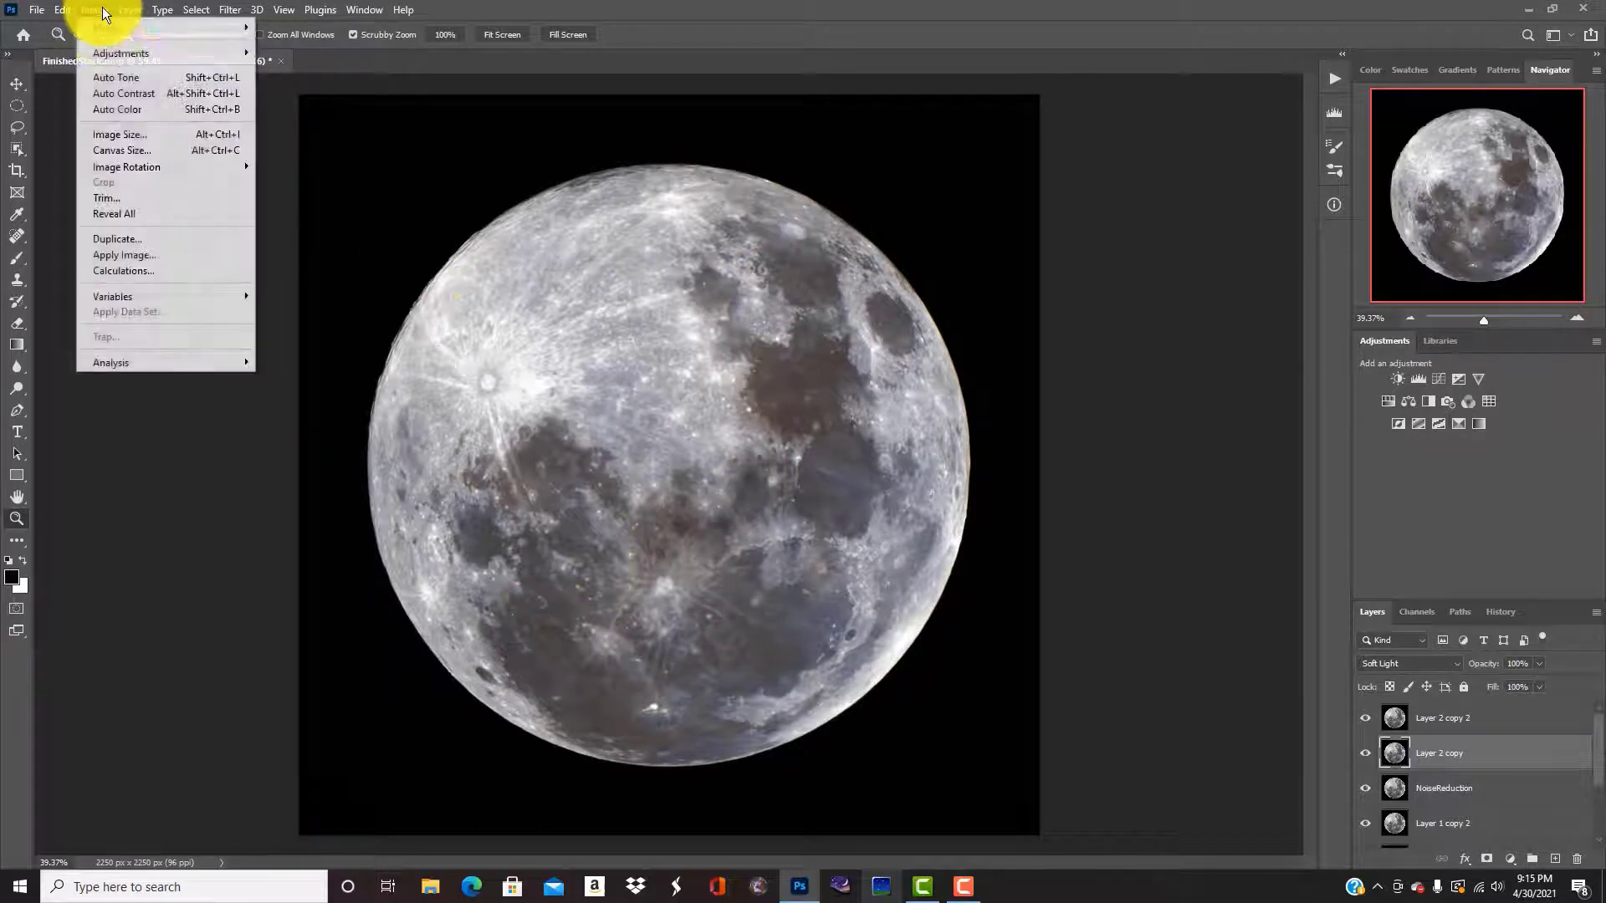
{"action": "mouse_move", "coordinate": [117, 53]}
{"action": "left_click", "coordinate": [300, 141]}
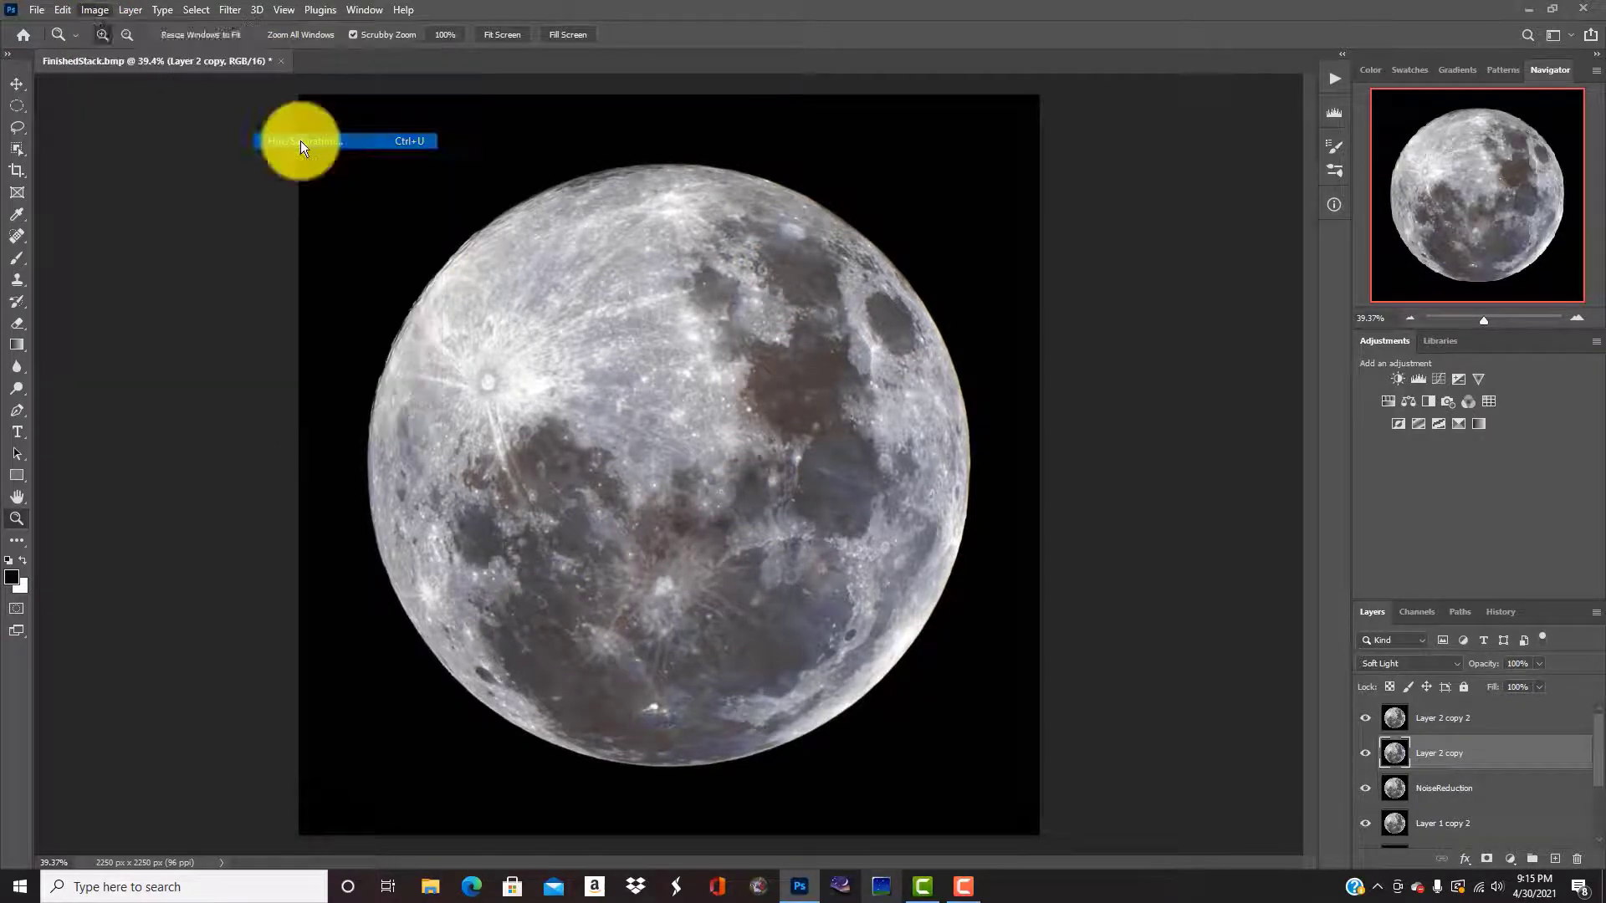
{"action": "left_click_drag", "start_coordinate": [1035, 263], "coordinate": [1044, 262]}
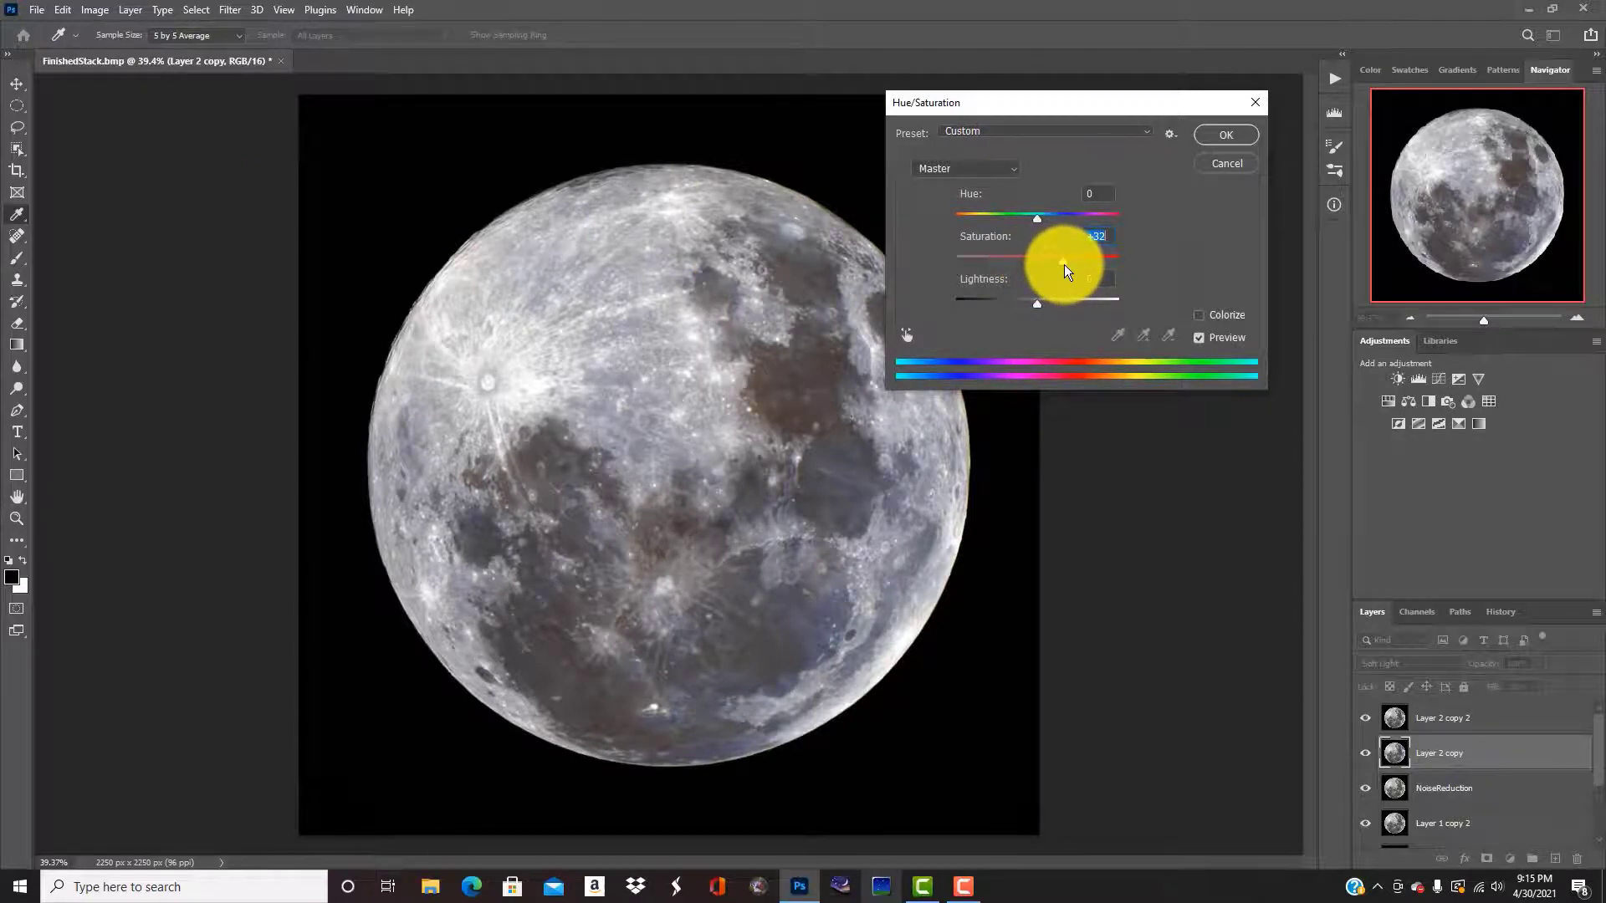
{"action": "left_click", "coordinate": [1222, 134]}
{"action": "key", "text": "z"}
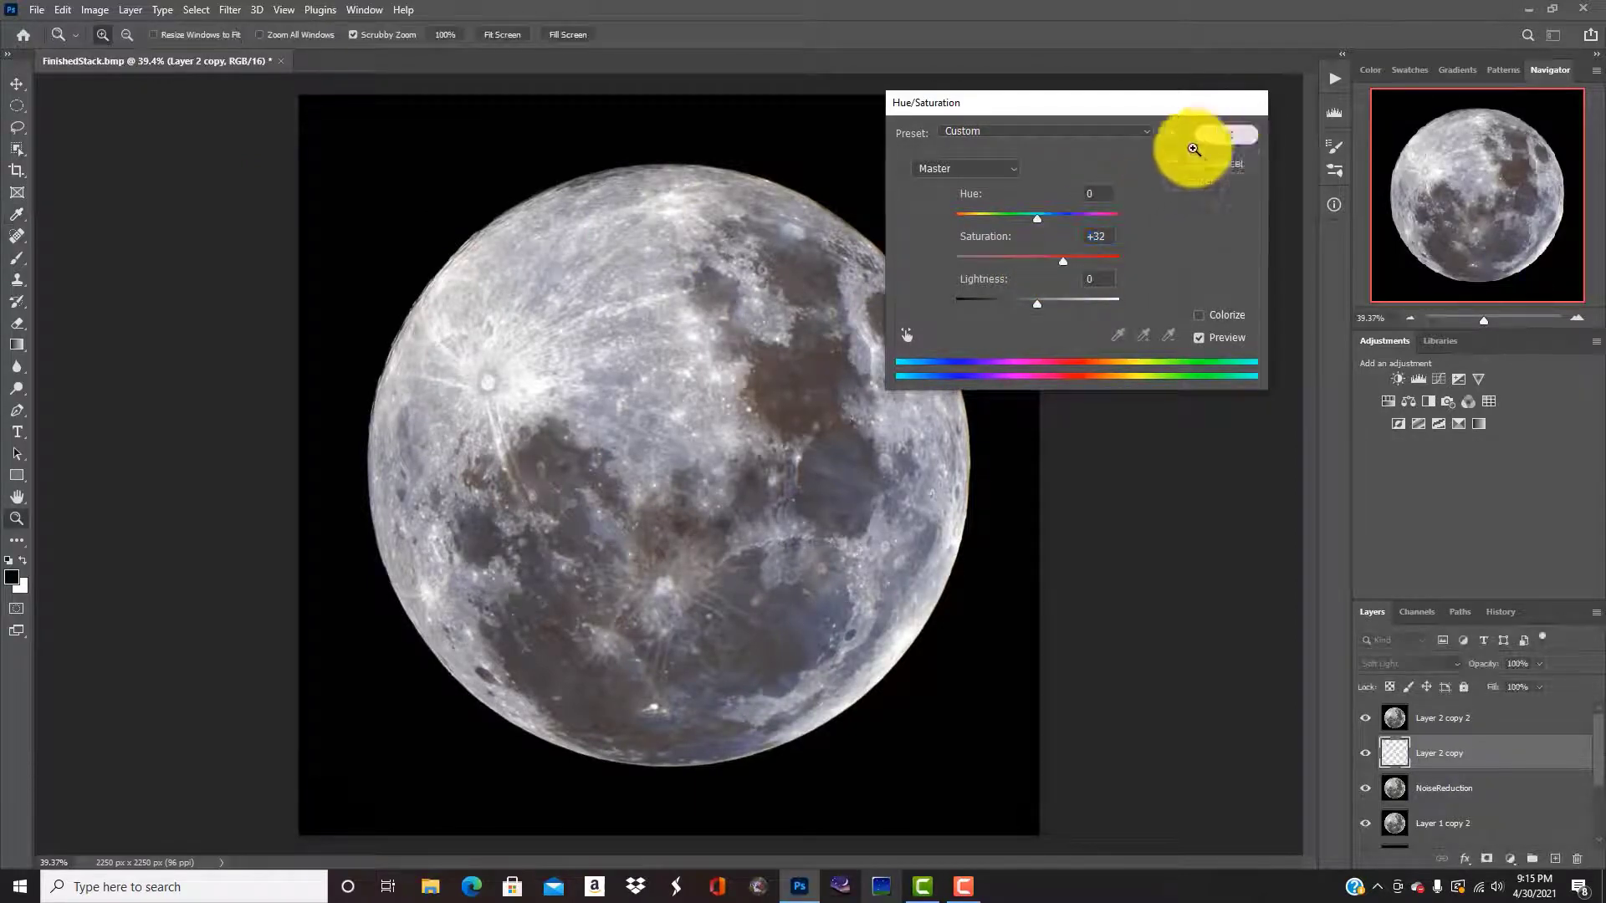
- Apply a seventh Hue/Saturation adjustment to Layer 2 copy, again with saturation +32
{"action": "mouse_move", "coordinate": [925, 512]}
{"action": "left_mouse_down"}
{"action": "mouse_move", "coordinate": [1014, 524]}
{"action": "mouse_move", "coordinate": [907, 530]}
{"action": "left_mouse_up"}
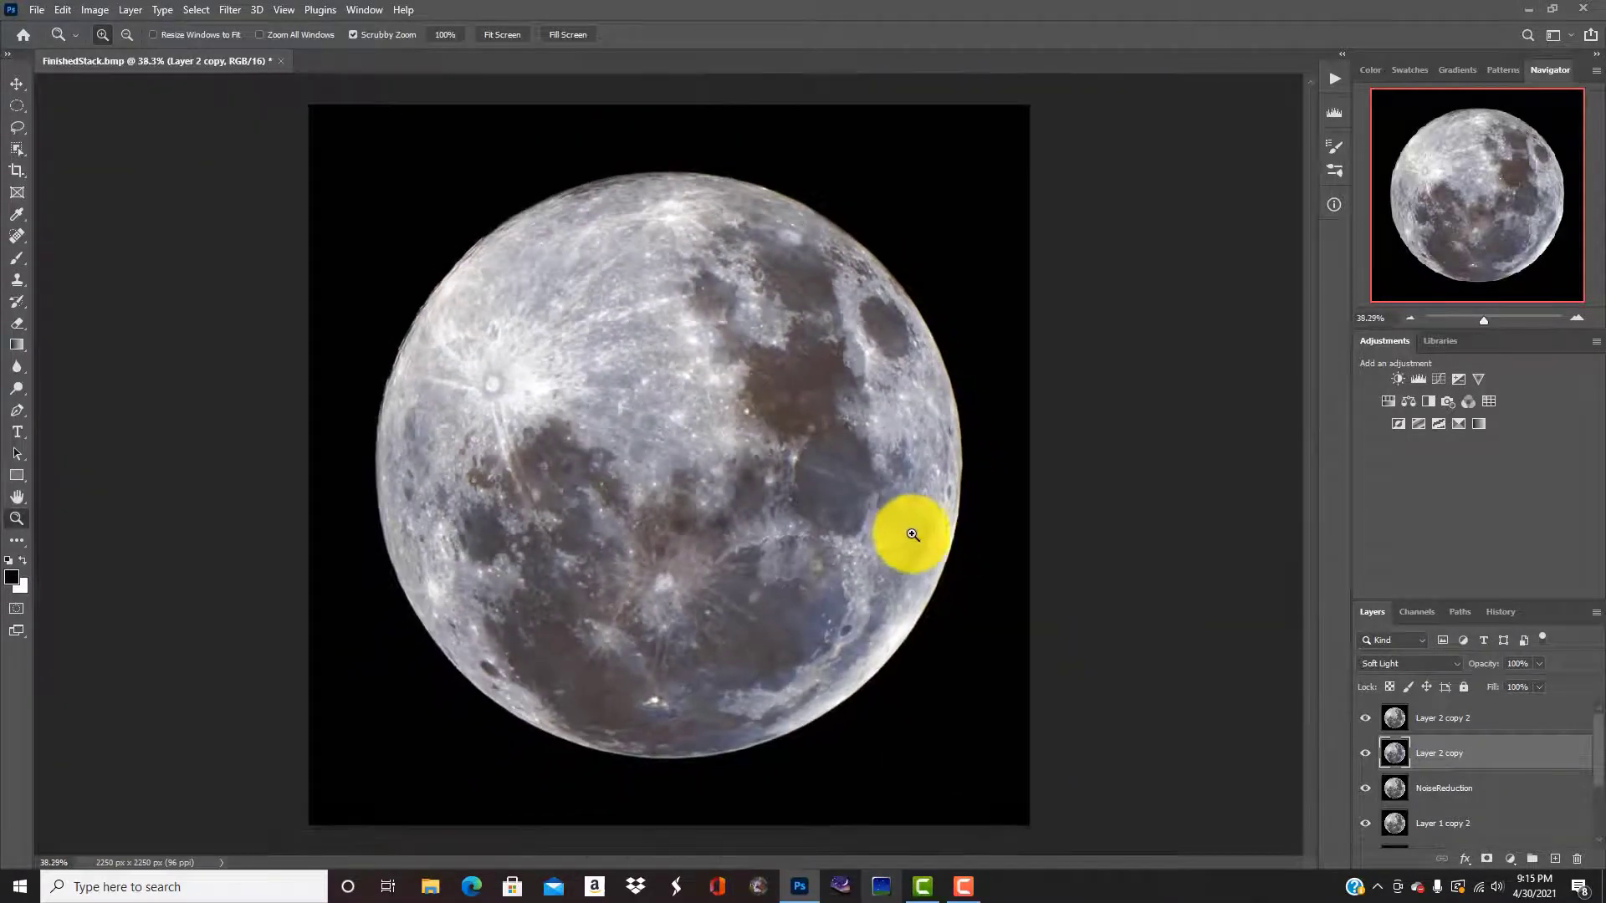
{"action": "left_click", "coordinate": [93, 7]}
{"action": "mouse_move", "coordinate": [121, 52]}
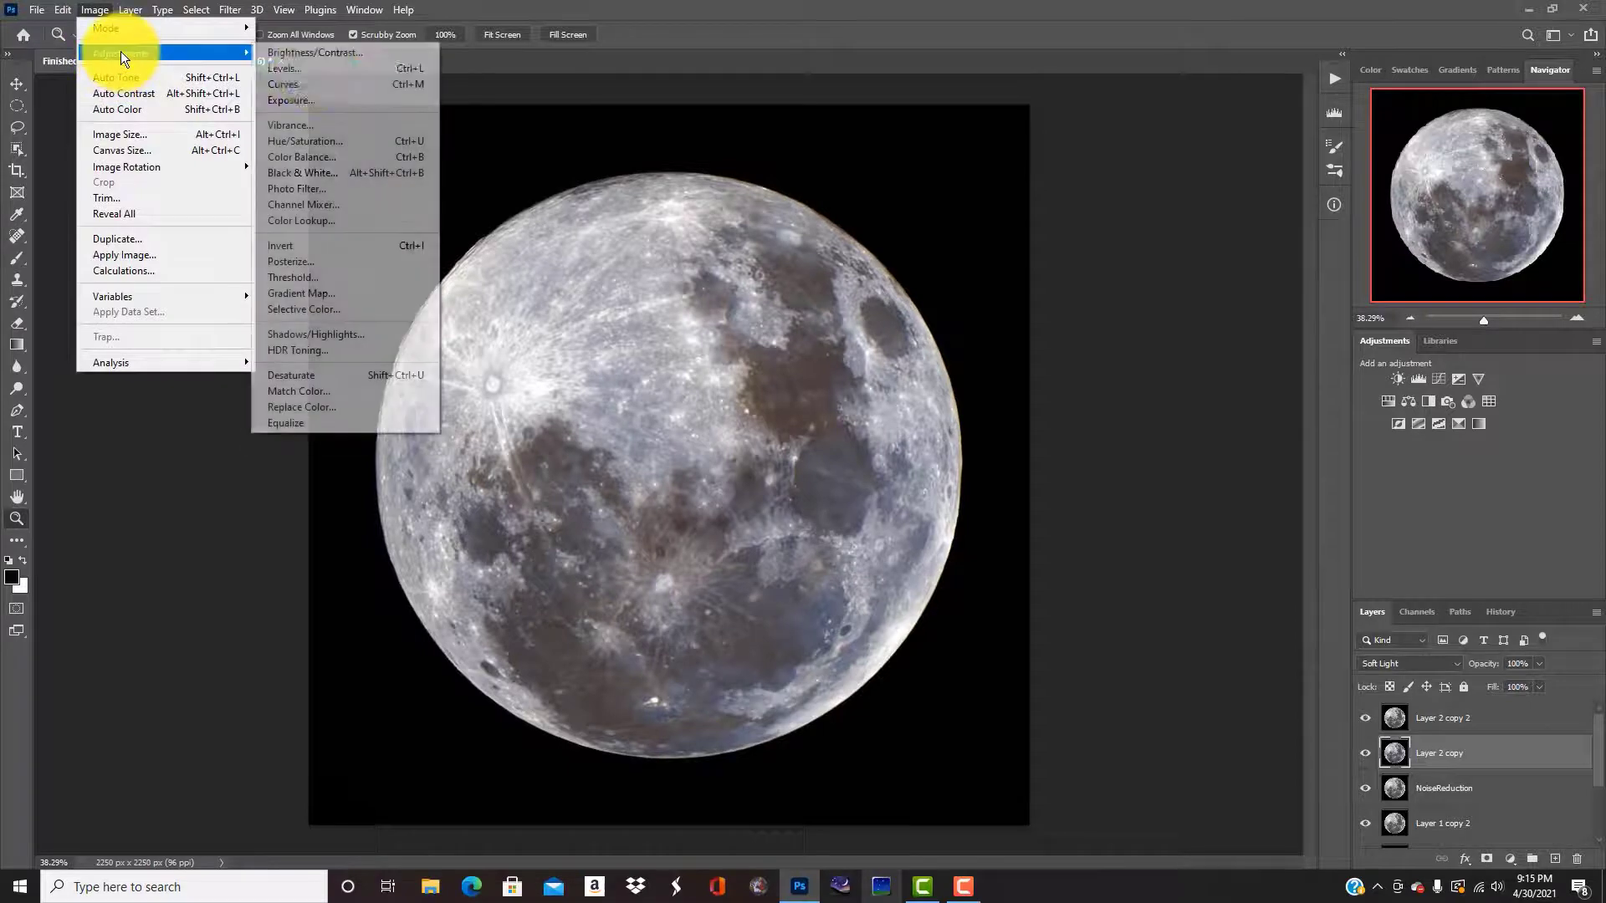
{"action": "left_click", "coordinate": [319, 138]}
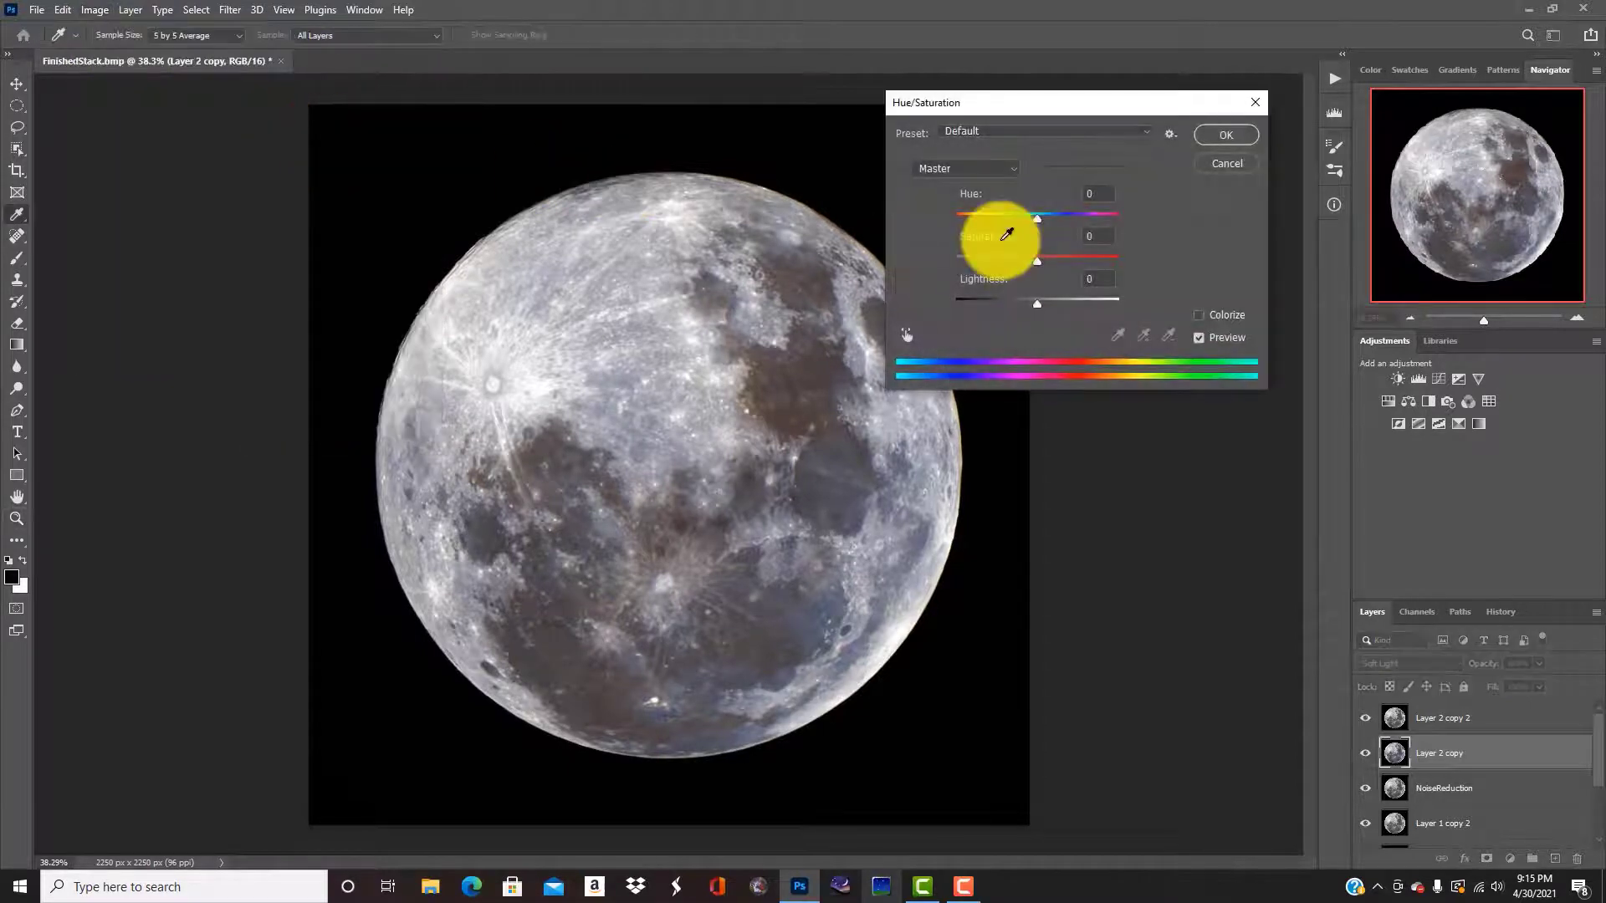
{"action": "left_click_drag", "start_coordinate": [1037, 264], "coordinate": [1063, 262]}
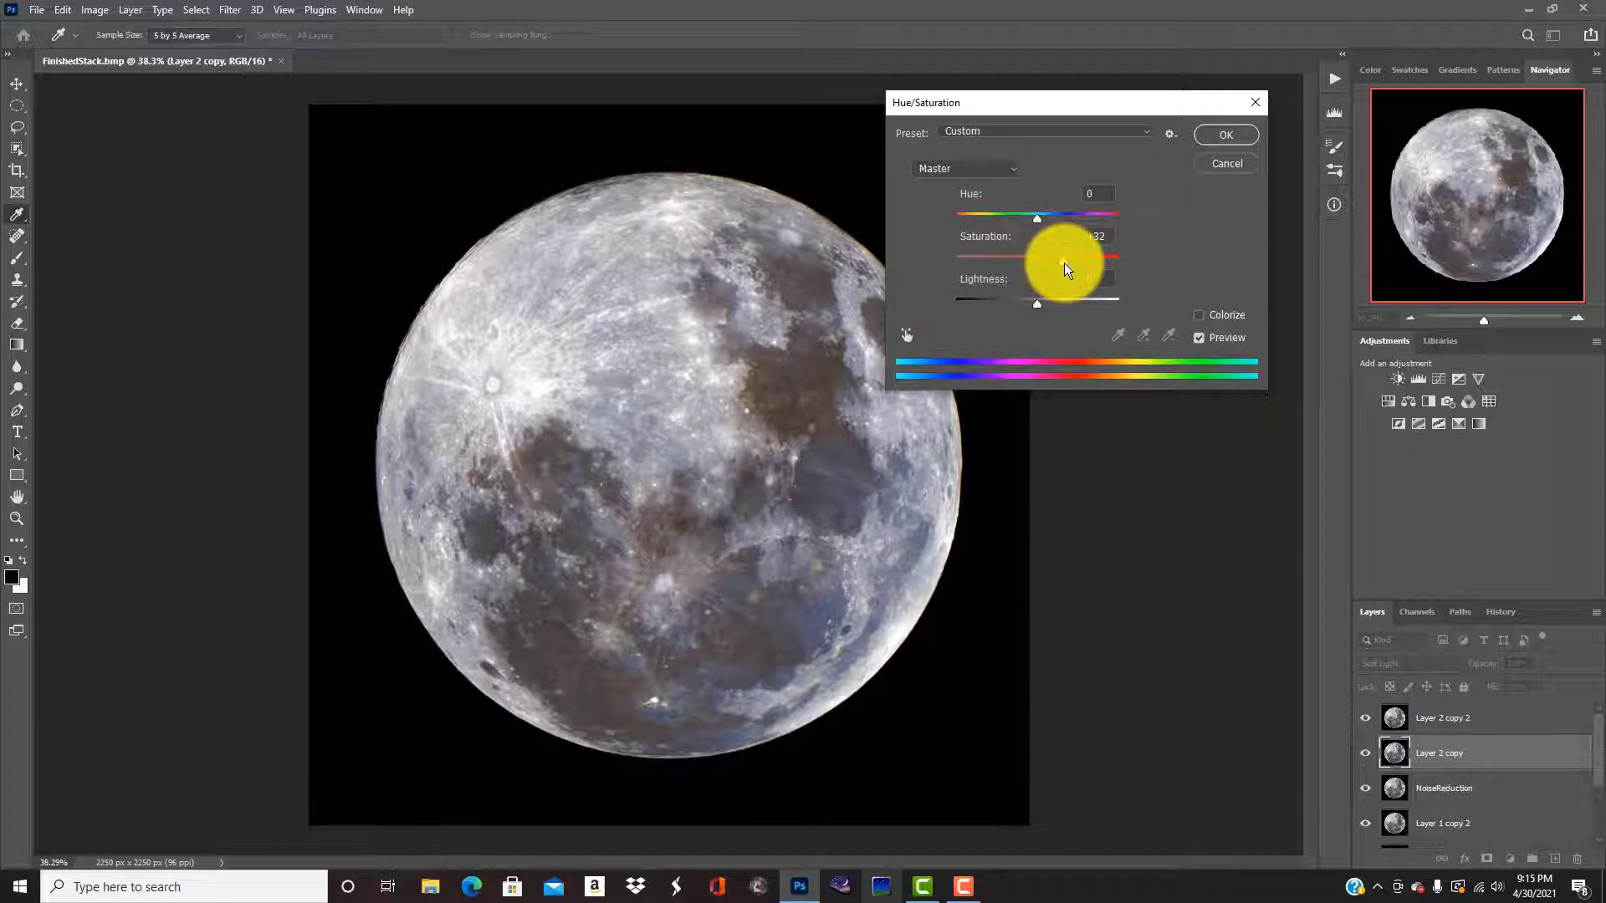
{"action": "key", "text": "Return"}
{"action": "key", "text": "z"}
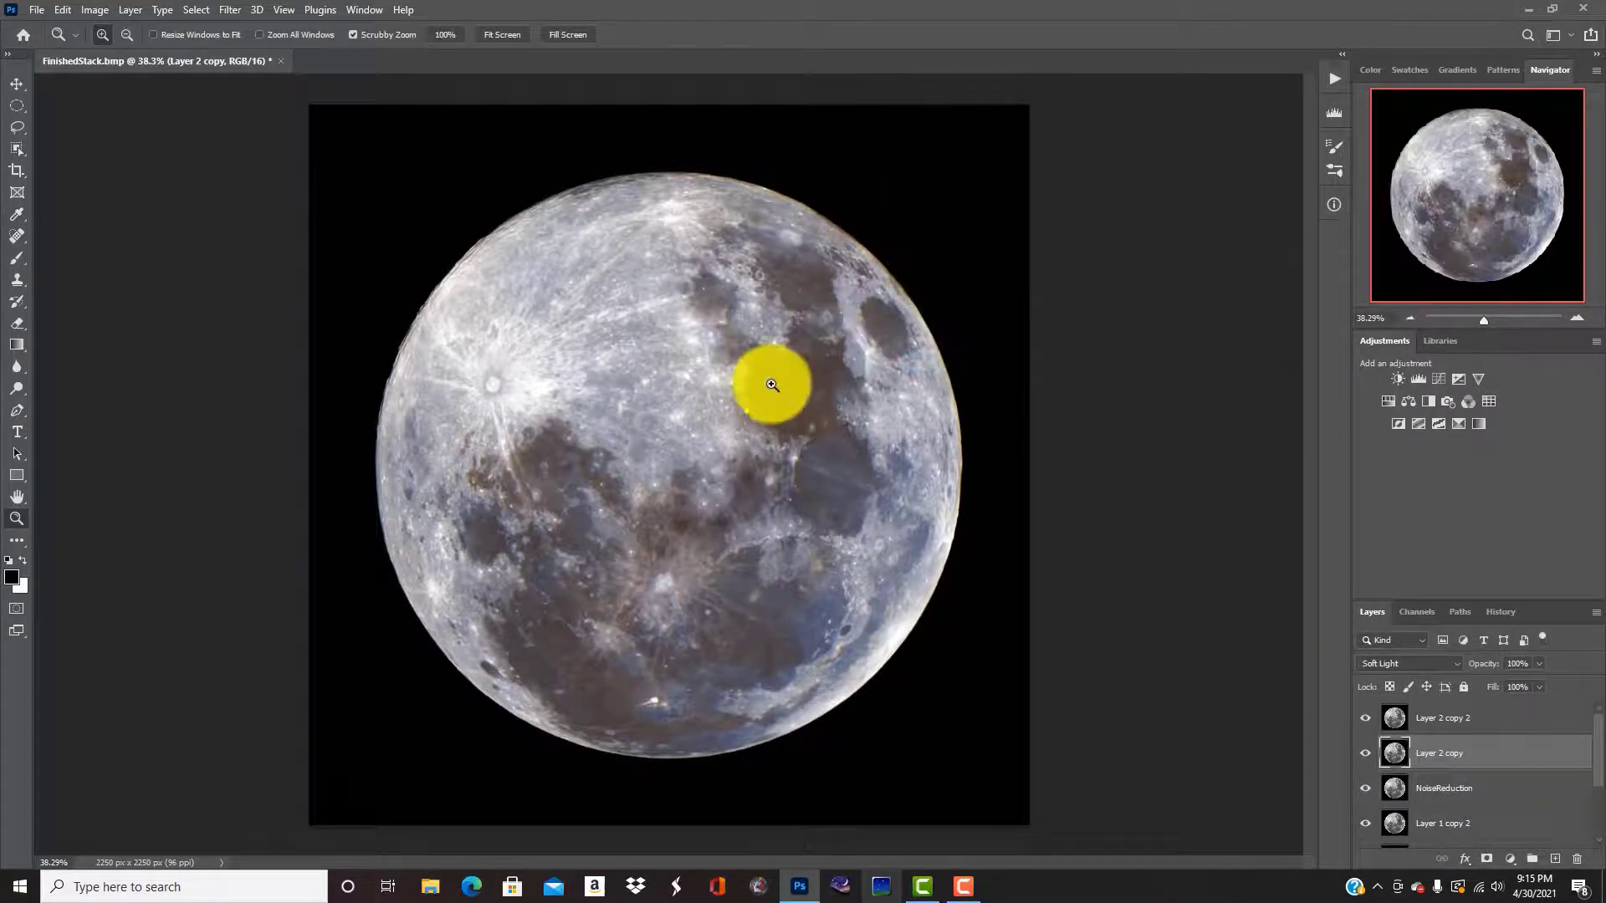
- Apply an S-shaped Curves adjustment to Layer 2 copy, mapping RGB input 43 to output 32 and input 167 to output 180
{"action": "left_click_drag", "start_coordinate": [763, 376], "coordinate": [872, 385]}
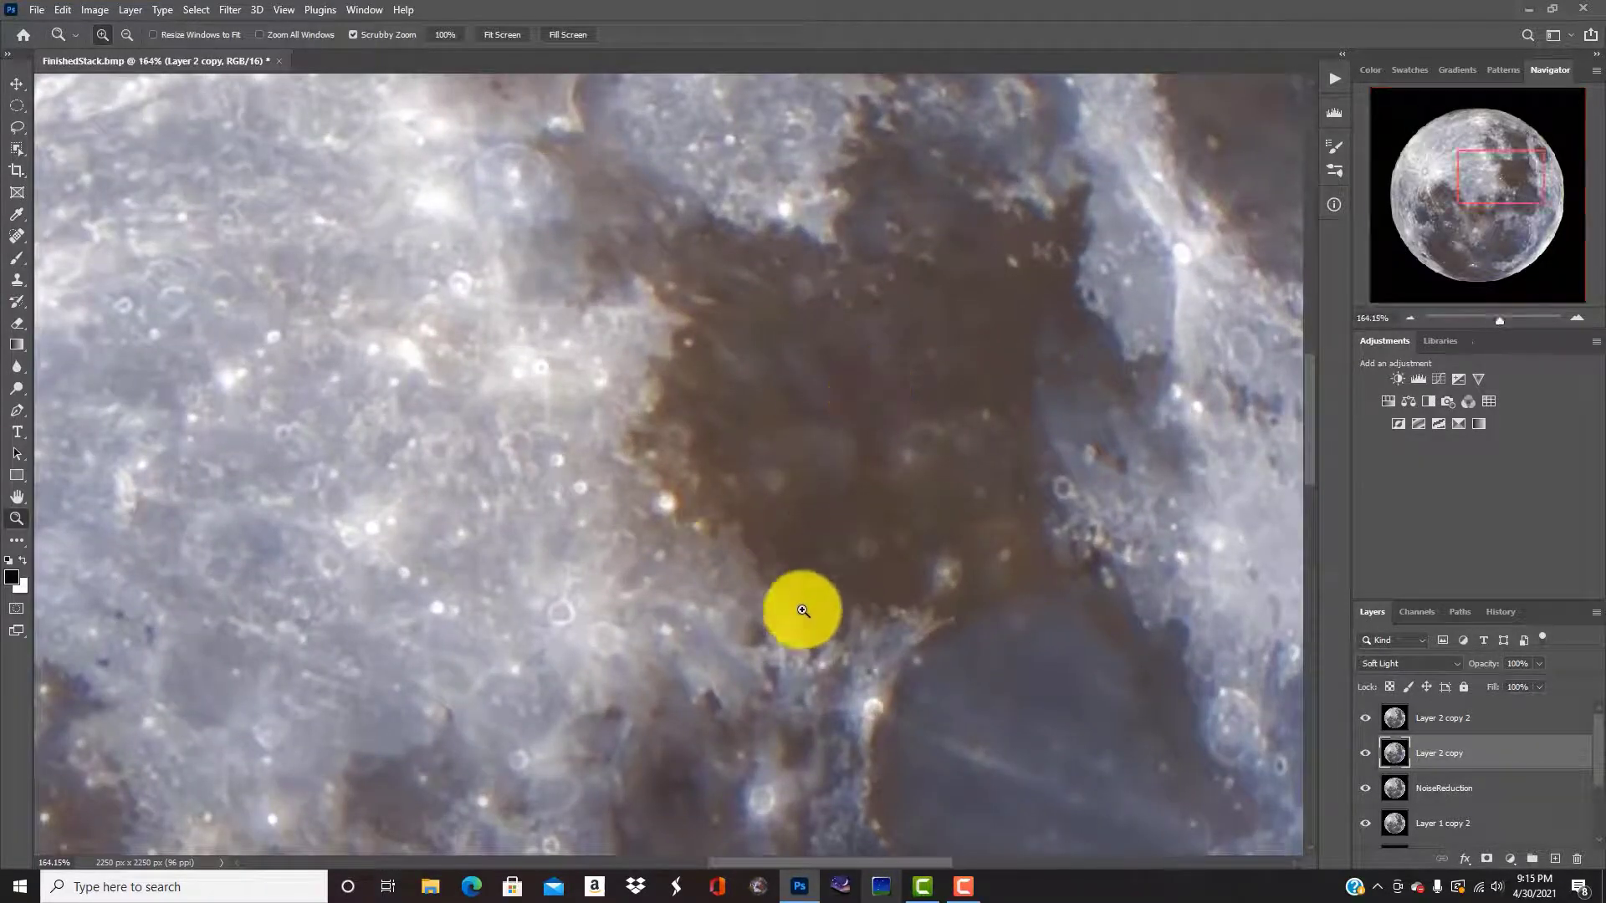
{"action": "left_click_drag", "start_coordinate": [918, 581], "coordinate": [795, 620]}
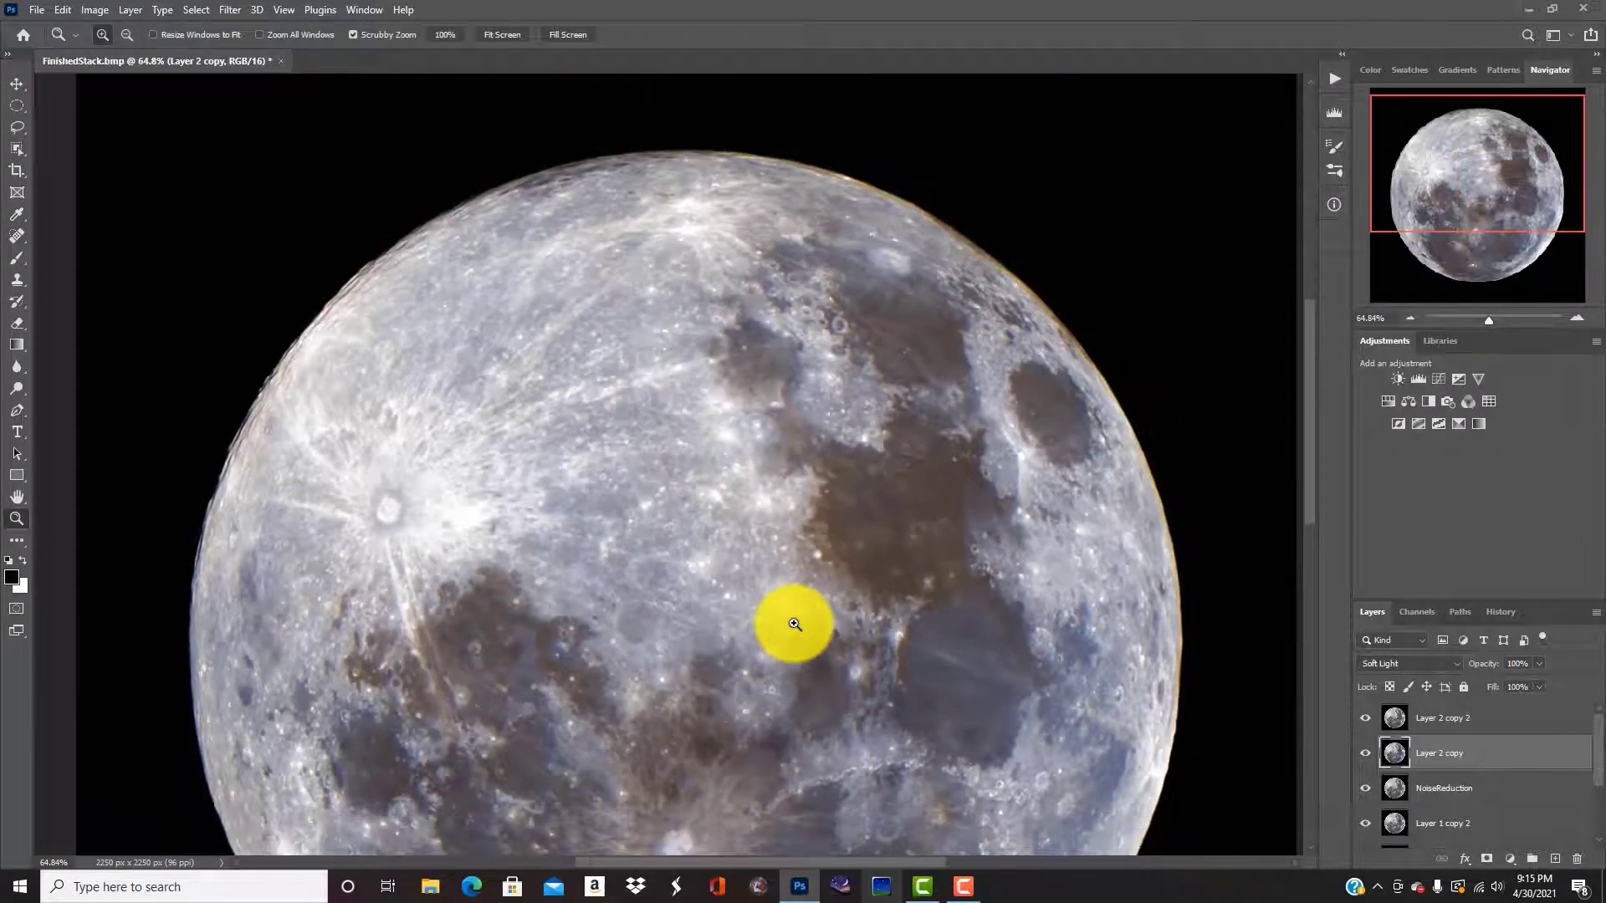
{"action": "right_click", "coordinate": [843, 629]}
{"action": "left_click", "coordinate": [844, 632]}
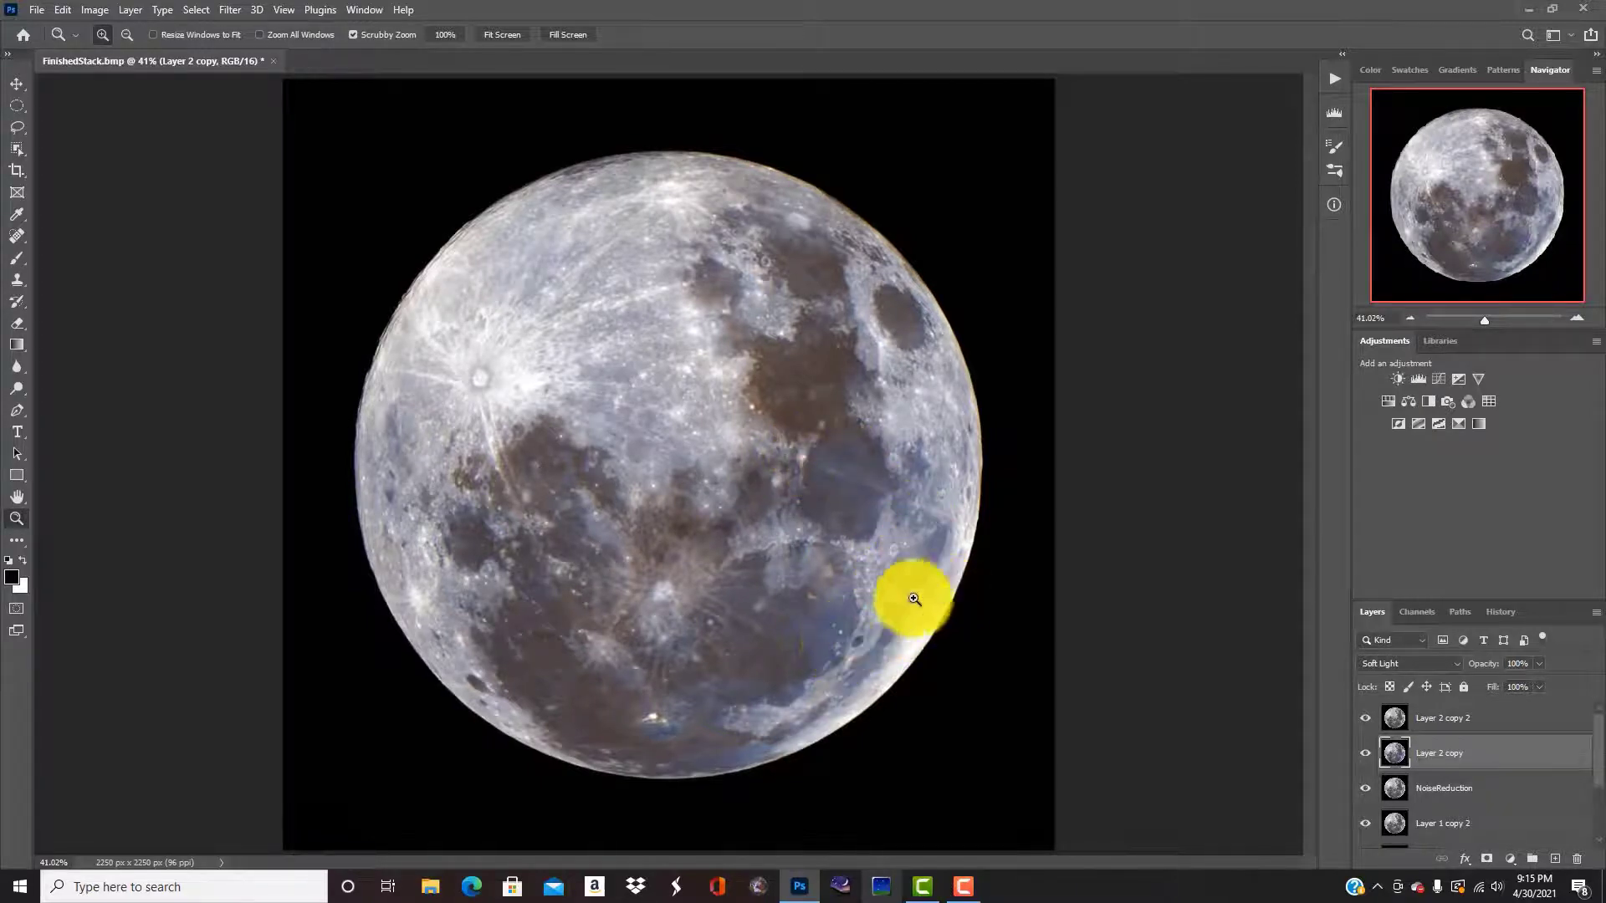
{"action": "left_click", "coordinate": [229, 9]}
{"action": "mouse_move", "coordinate": [278, 217]}
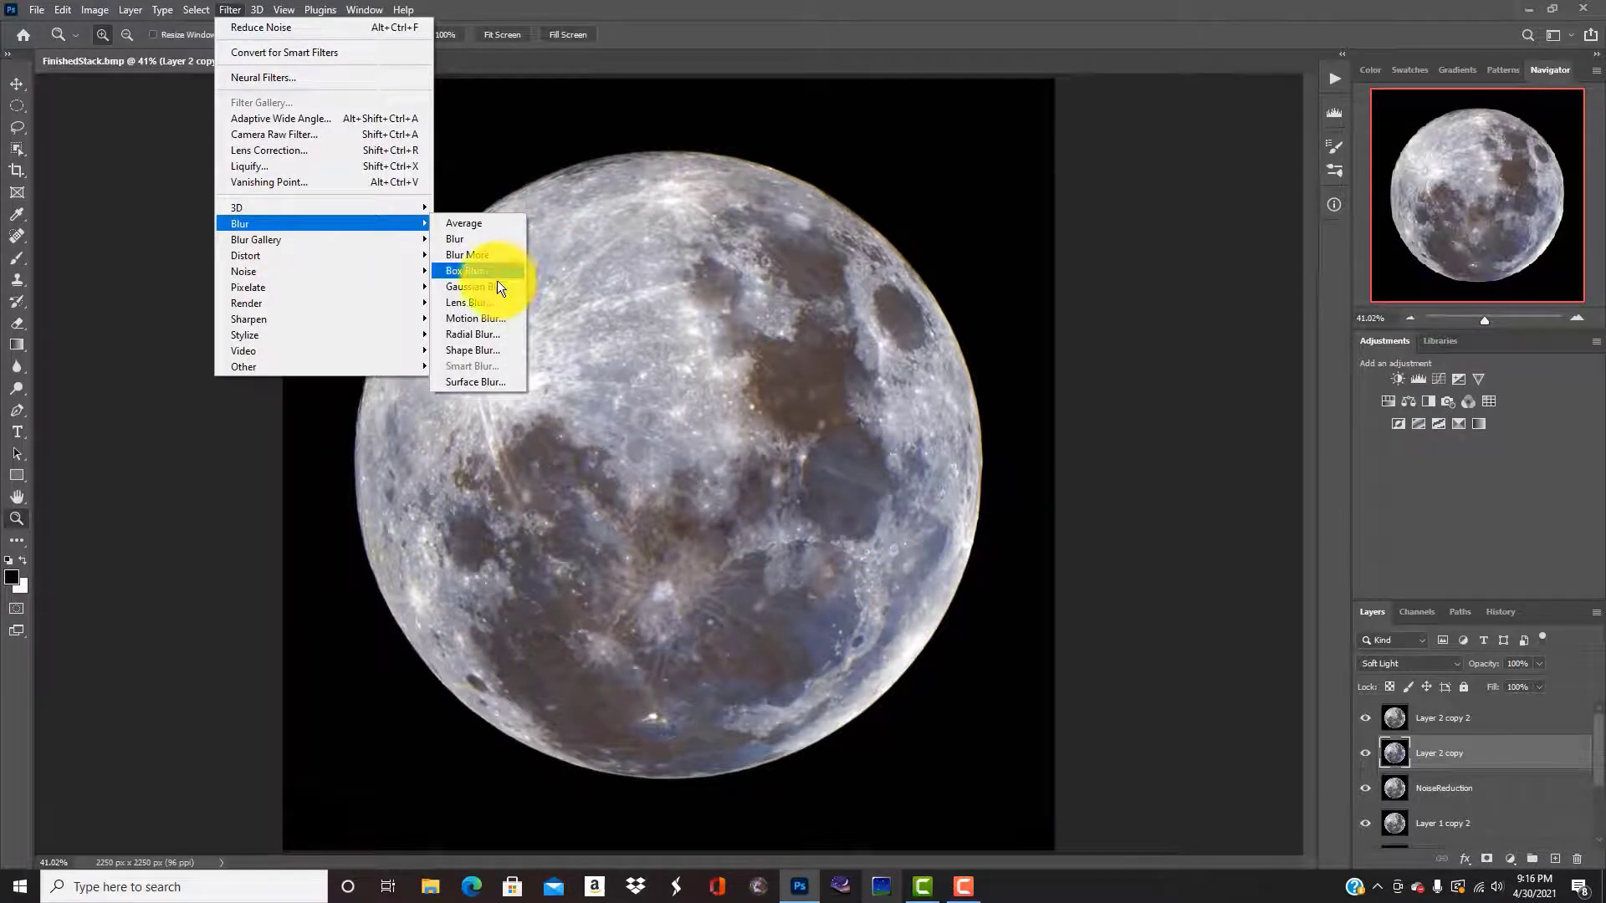
{"action": "mouse_move", "coordinate": [75, 9]}
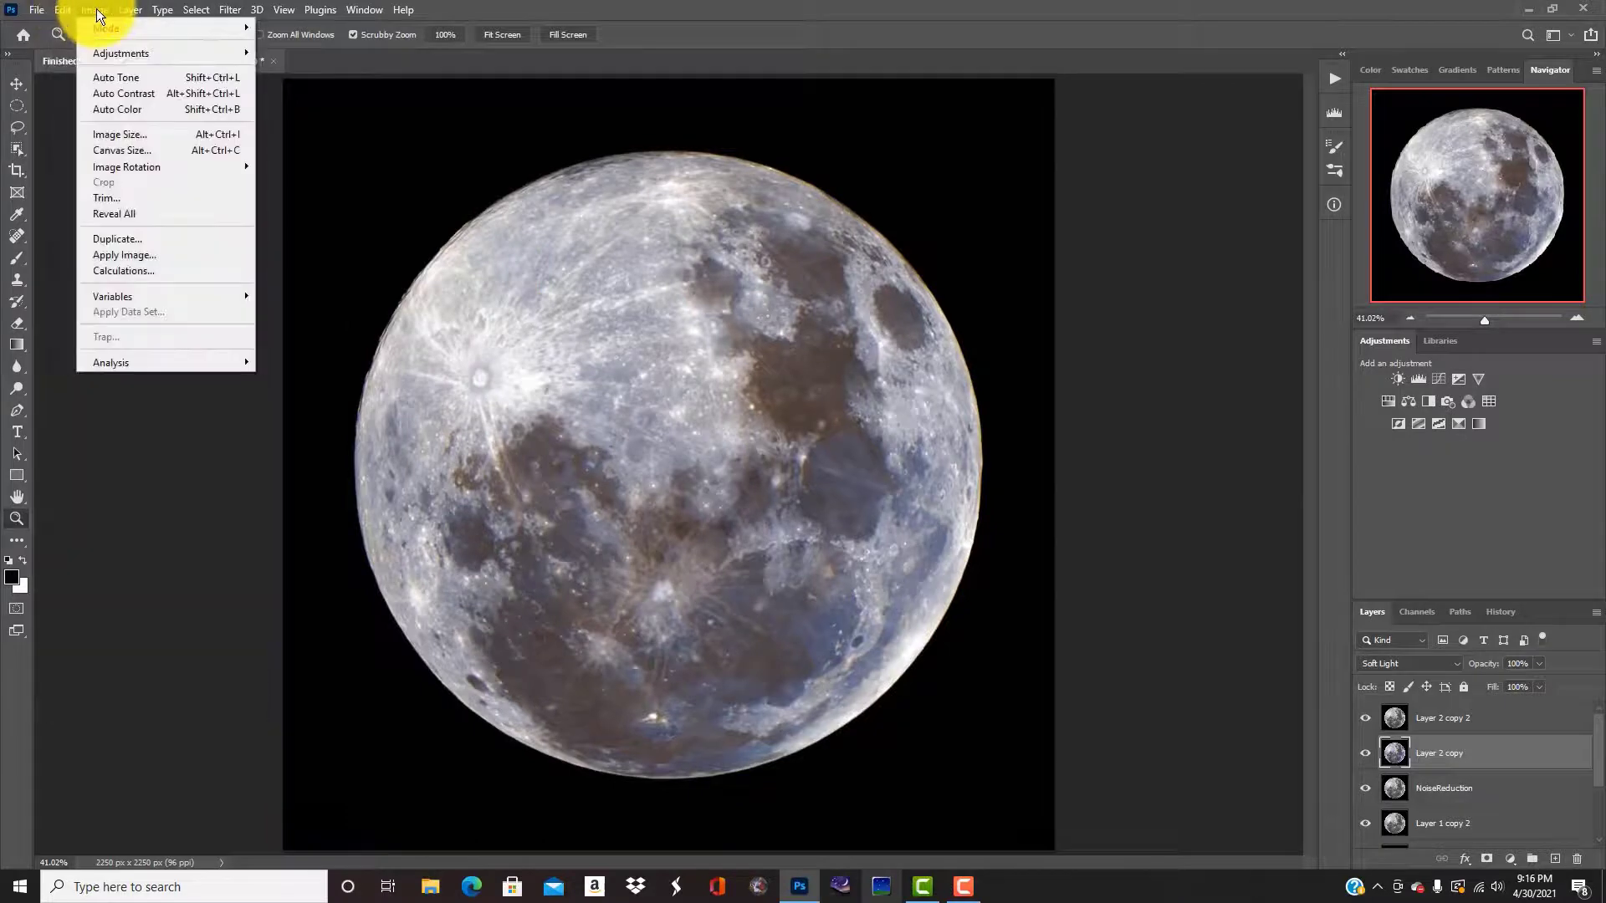
{"action": "mouse_move", "coordinate": [102, 52]}
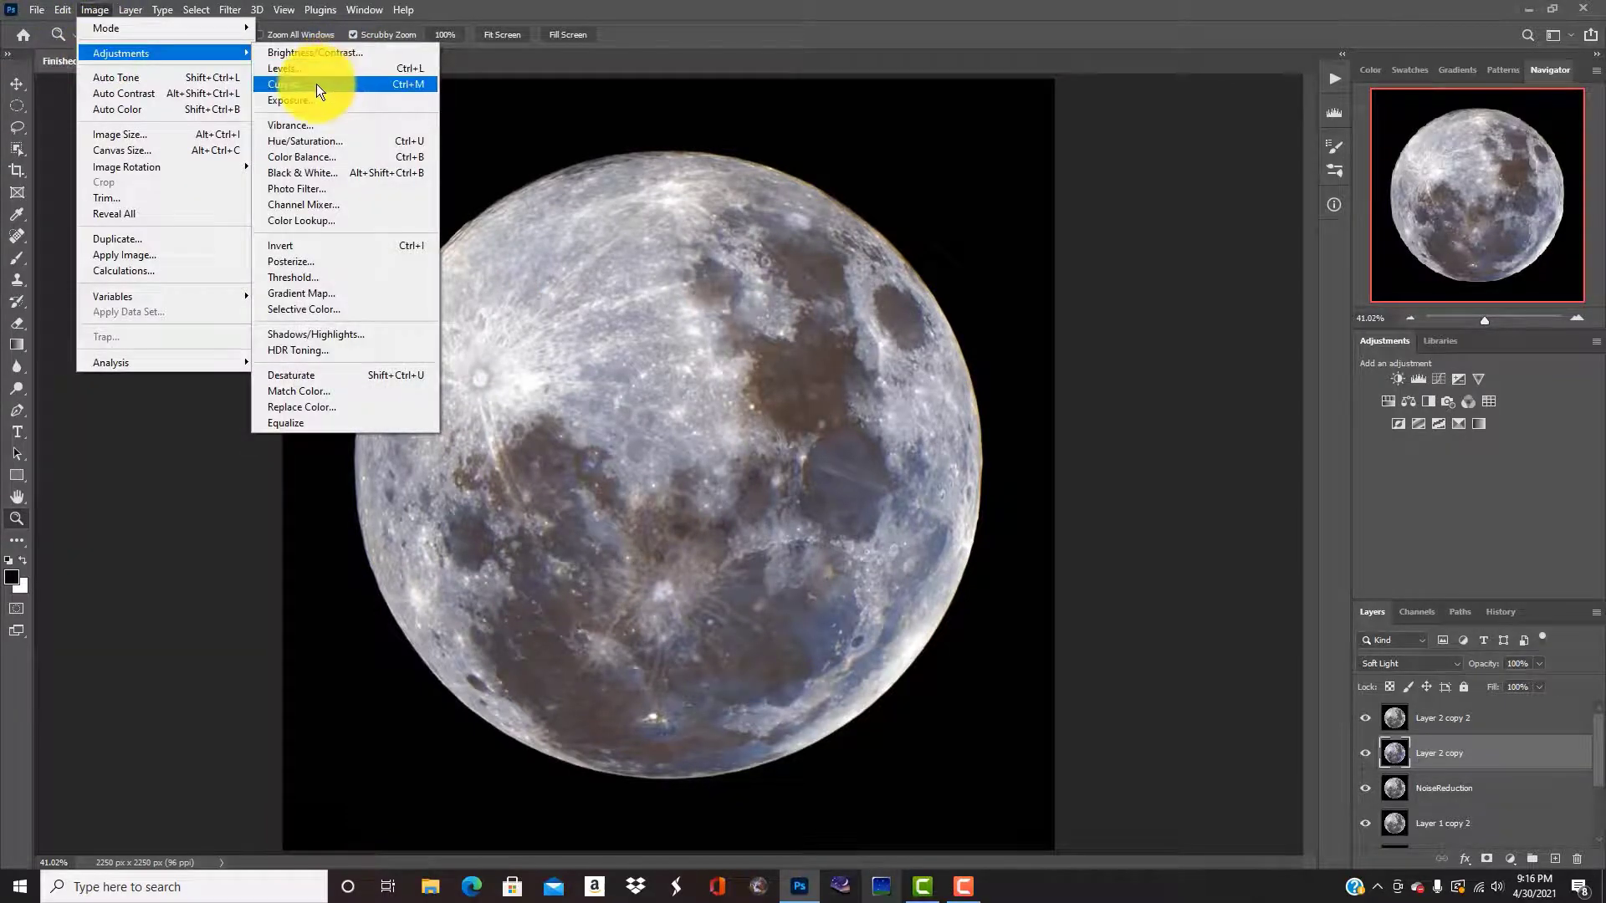
{"action": "left_click", "coordinate": [316, 83]}
{"action": "left_click_drag", "start_coordinate": [1104, 308], "coordinate": [1108, 296]}
{"action": "left_click", "coordinate": [1215, 184]}
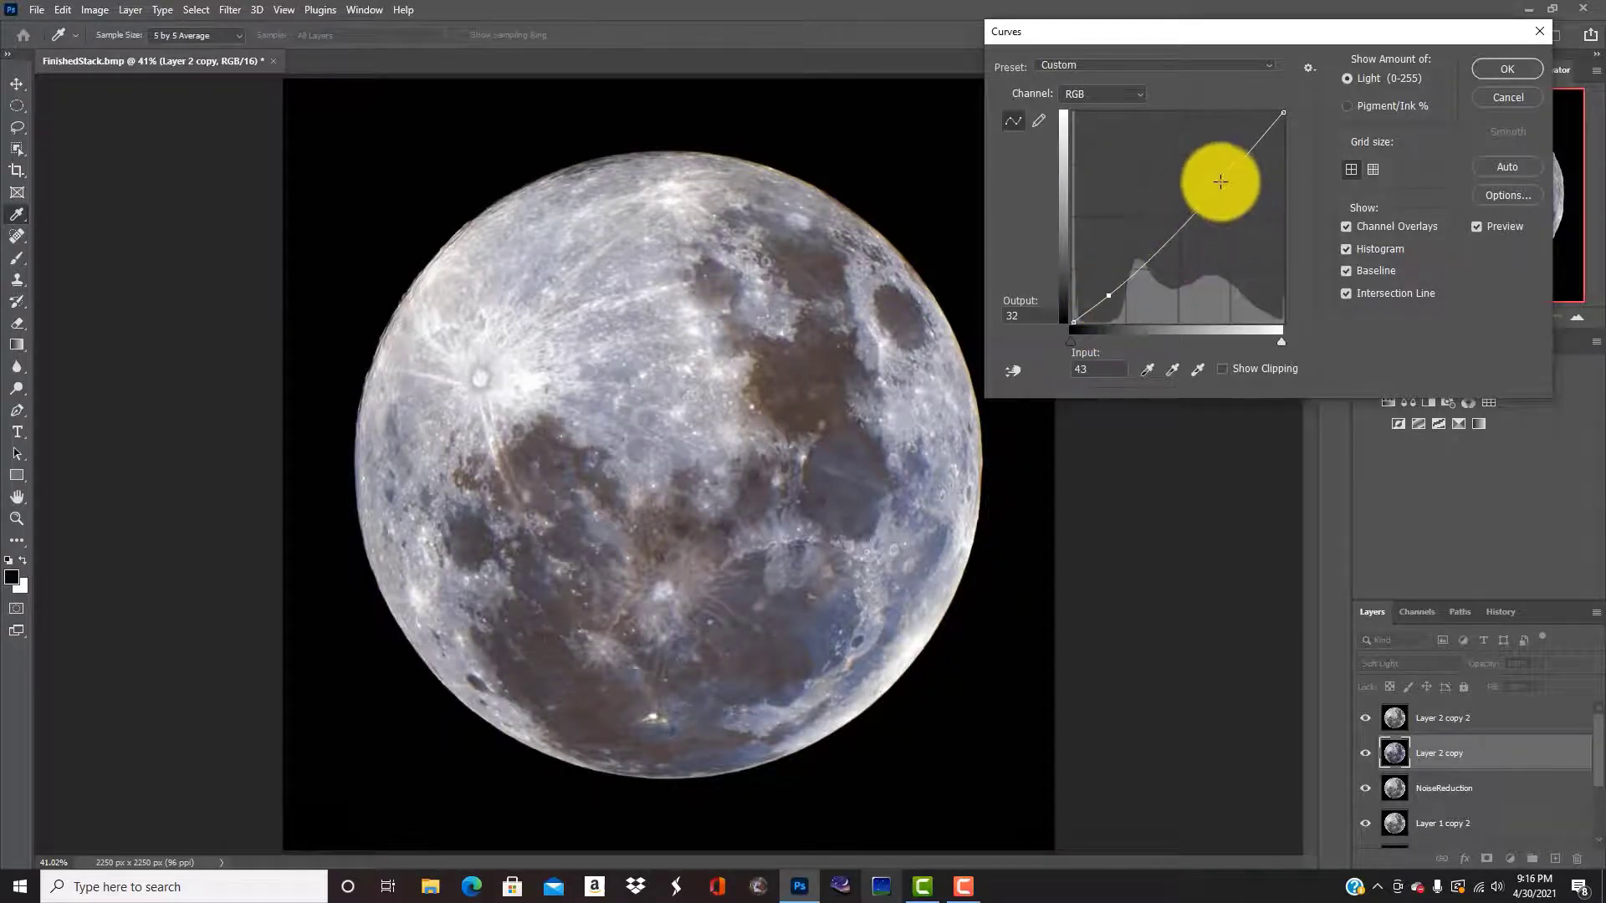
{"action": "left_click_drag", "start_coordinate": [1206, 172], "coordinate": [1210, 174]}
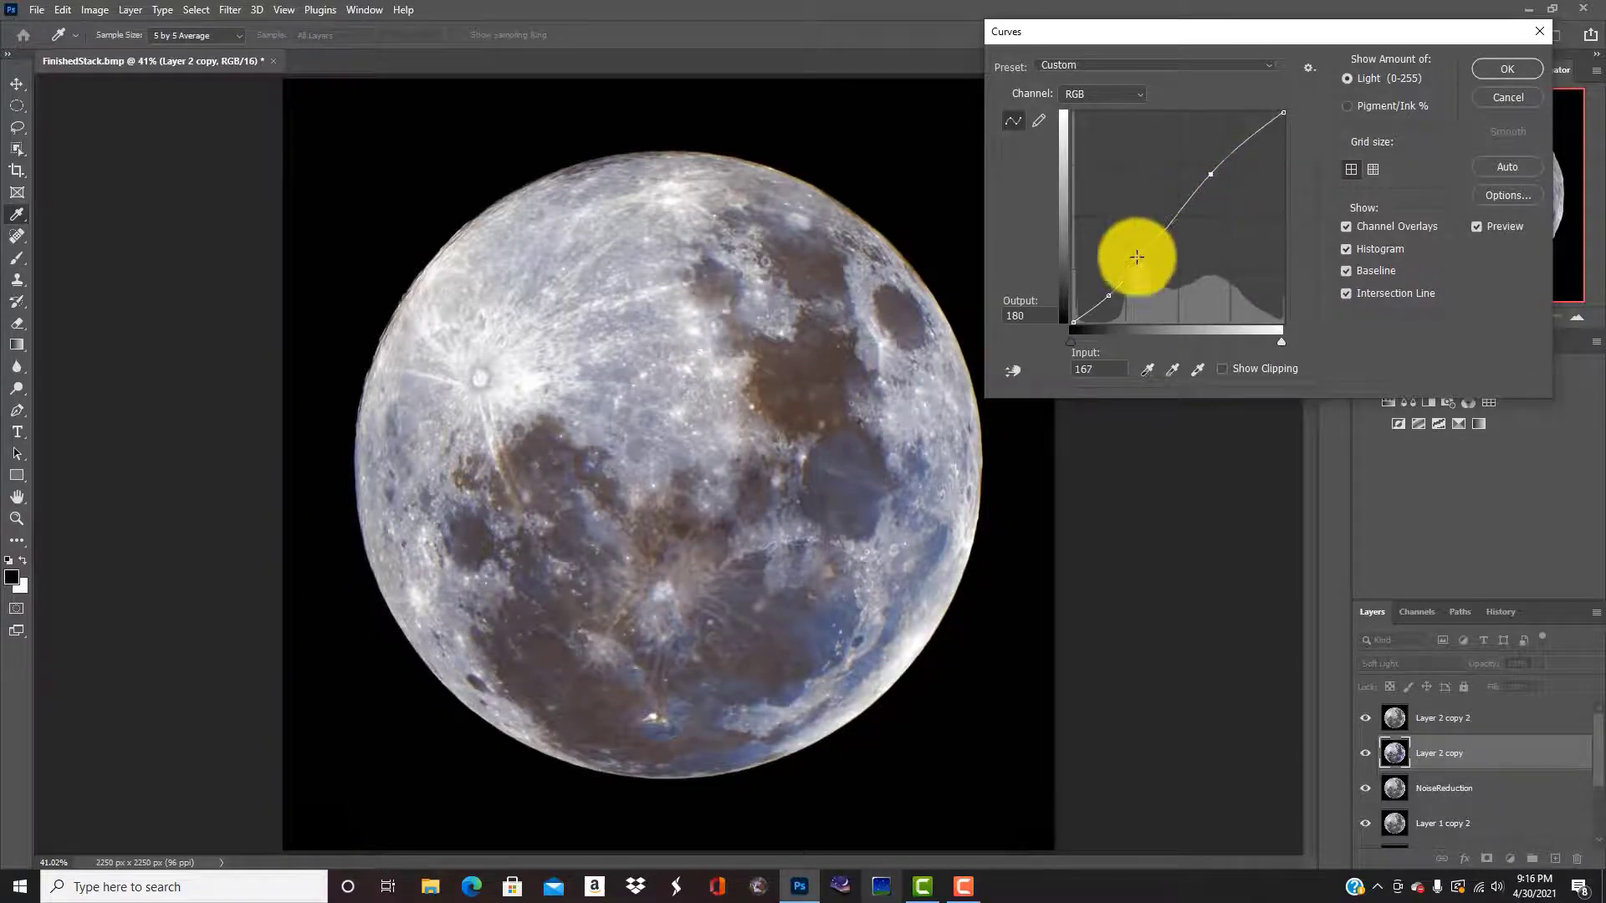
{"action": "left_click", "coordinate": [1504, 72]}
{"action": "key", "text": "z"}
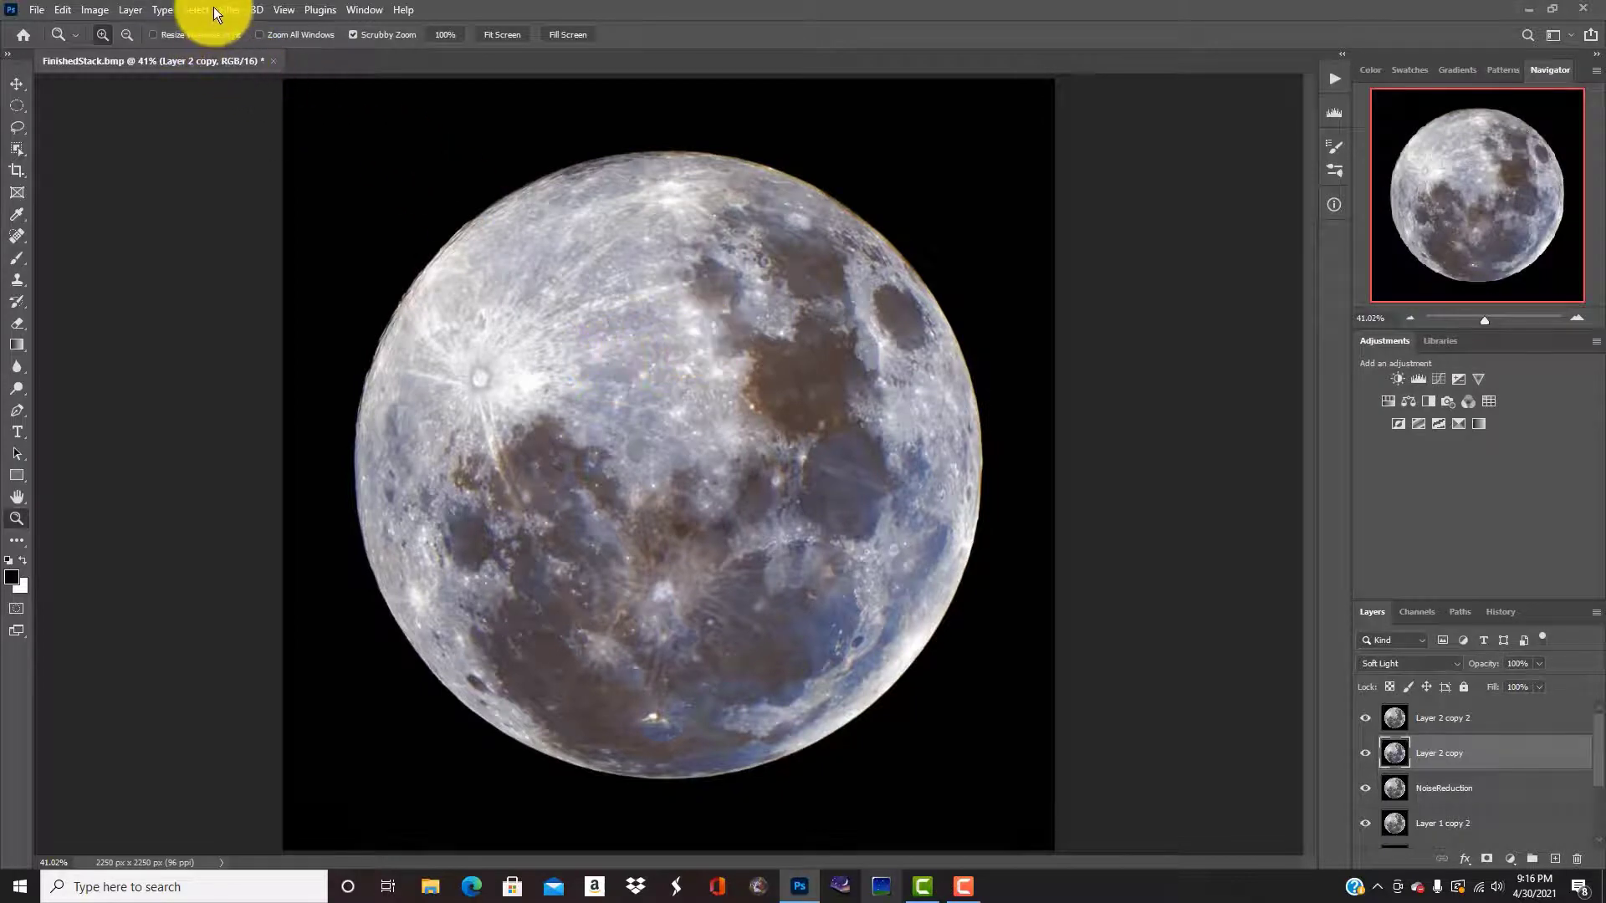
- Apply a Gaussian Blur with a 1.0 pixel radius to Layer 2 copy
{"action": "left_click", "coordinate": [234, 8]}
{"action": "mouse_move", "coordinate": [269, 222]}
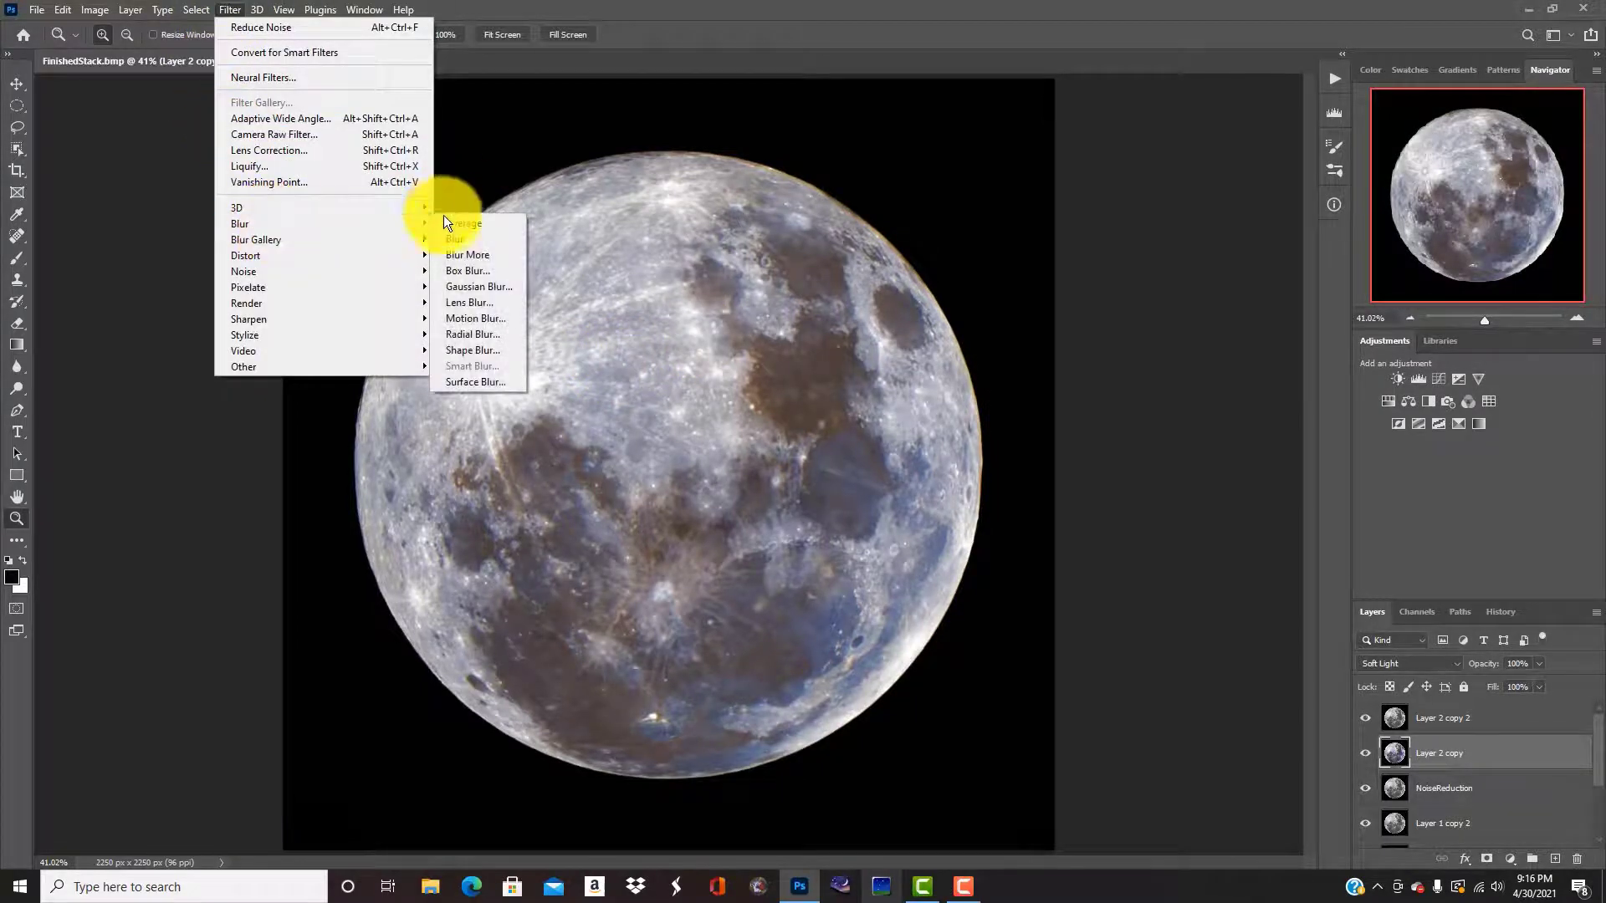
{"action": "left_click", "coordinate": [480, 286]}
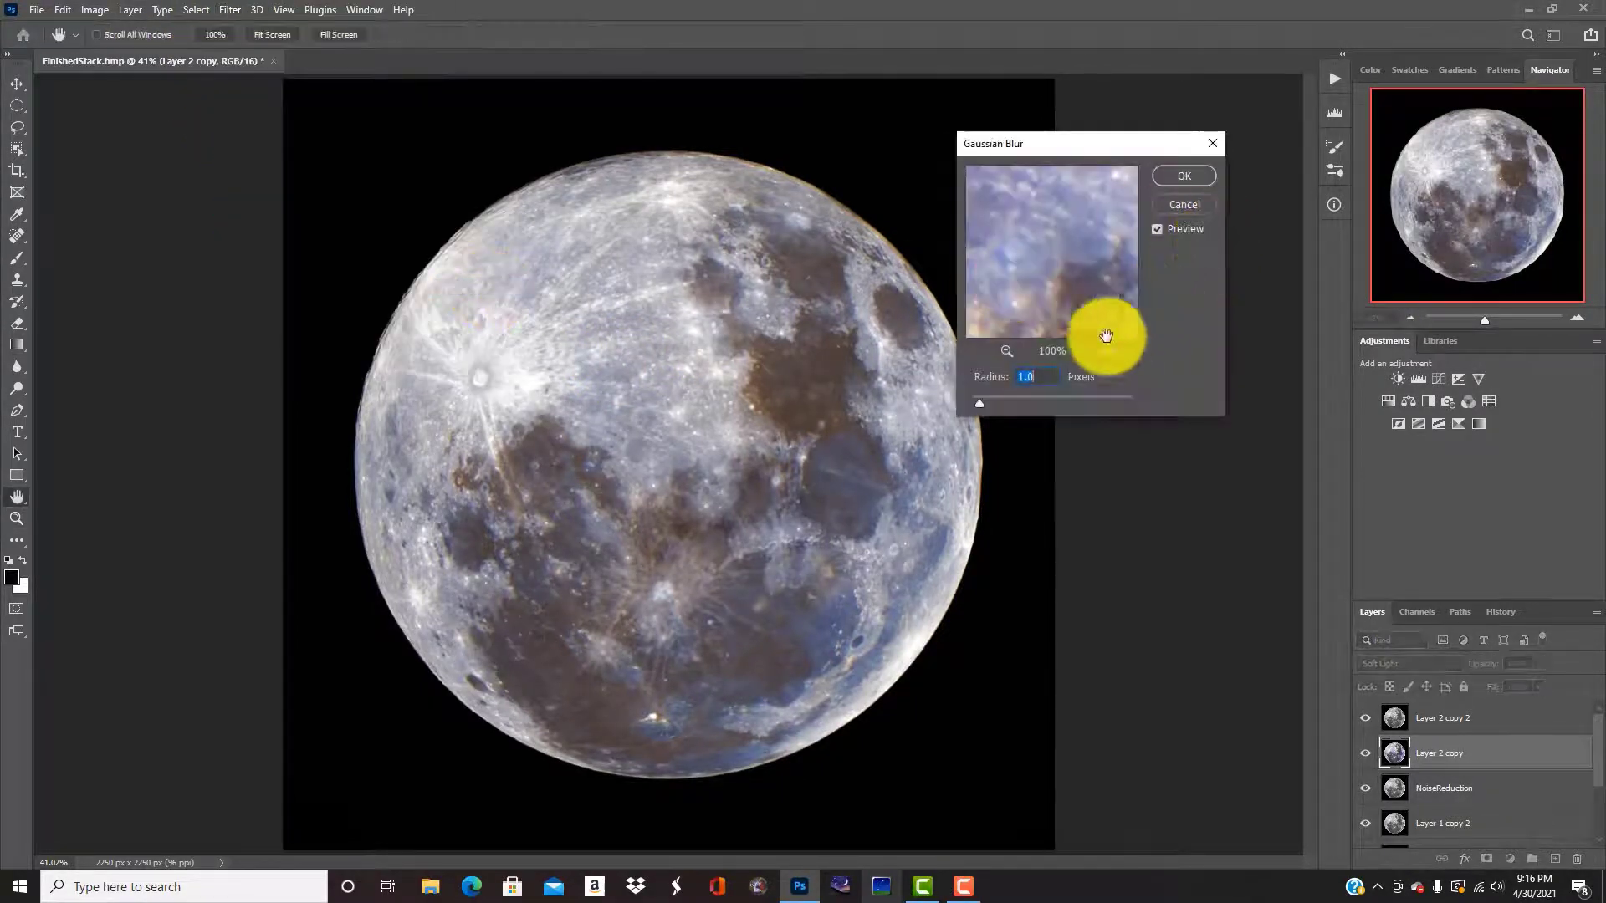
{"action": "left_click_drag", "start_coordinate": [1105, 335], "coordinate": [1075, 251]}
{"action": "left_click", "coordinate": [1185, 177]}
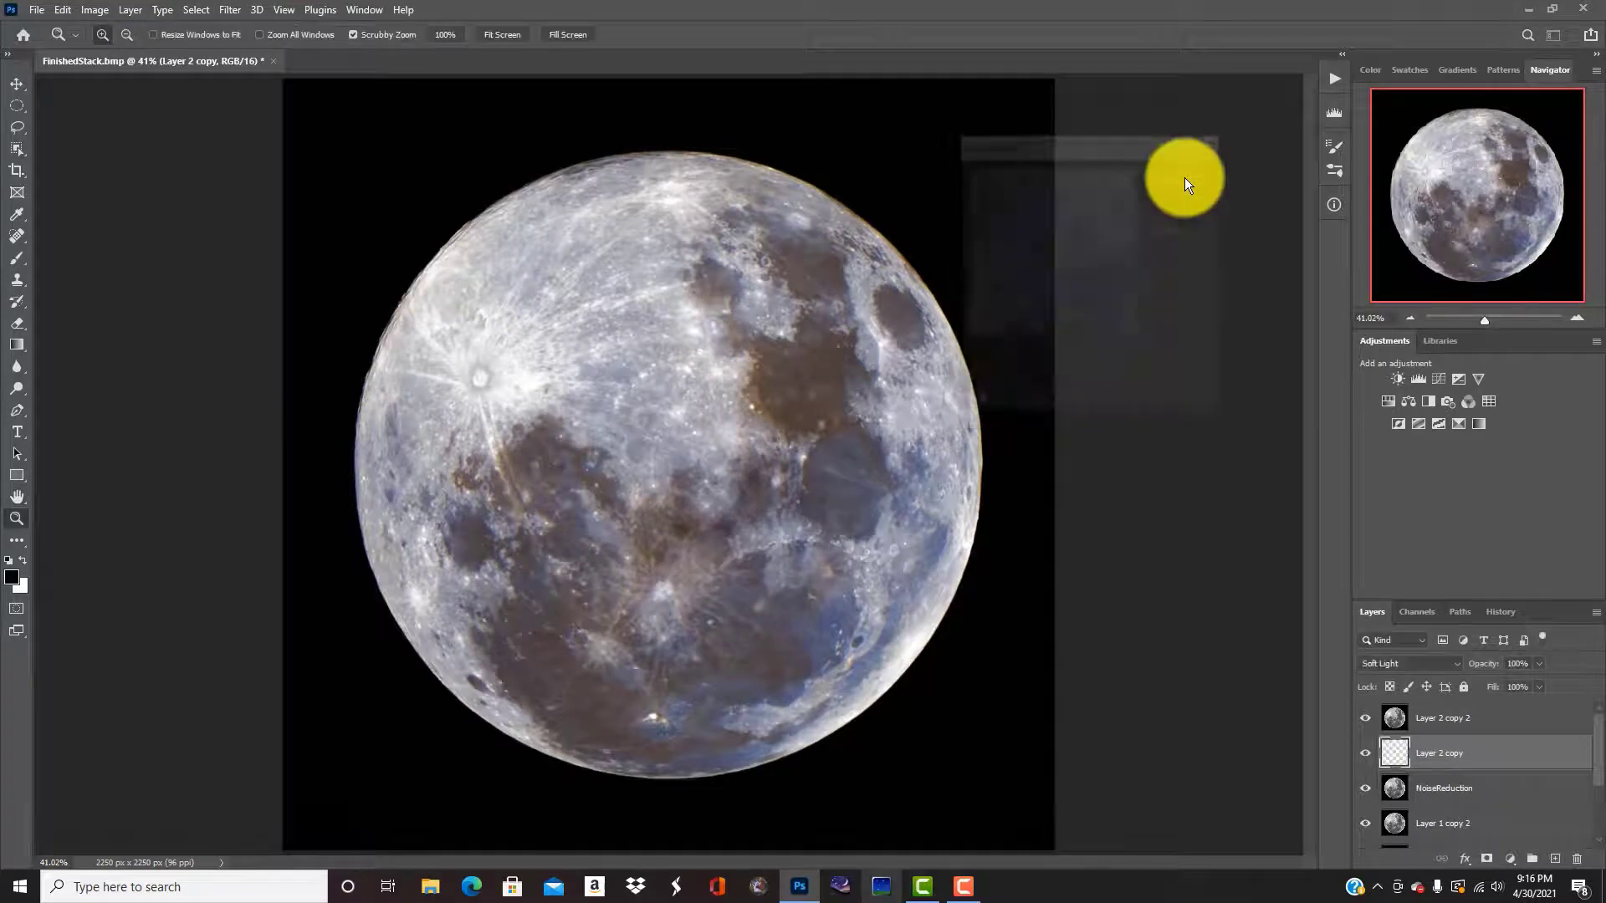
- Stamp all visible layers into a new layer above Layer 2 copy 2
{"action": "left_click_drag", "start_coordinate": [797, 639], "coordinate": [828, 665]}
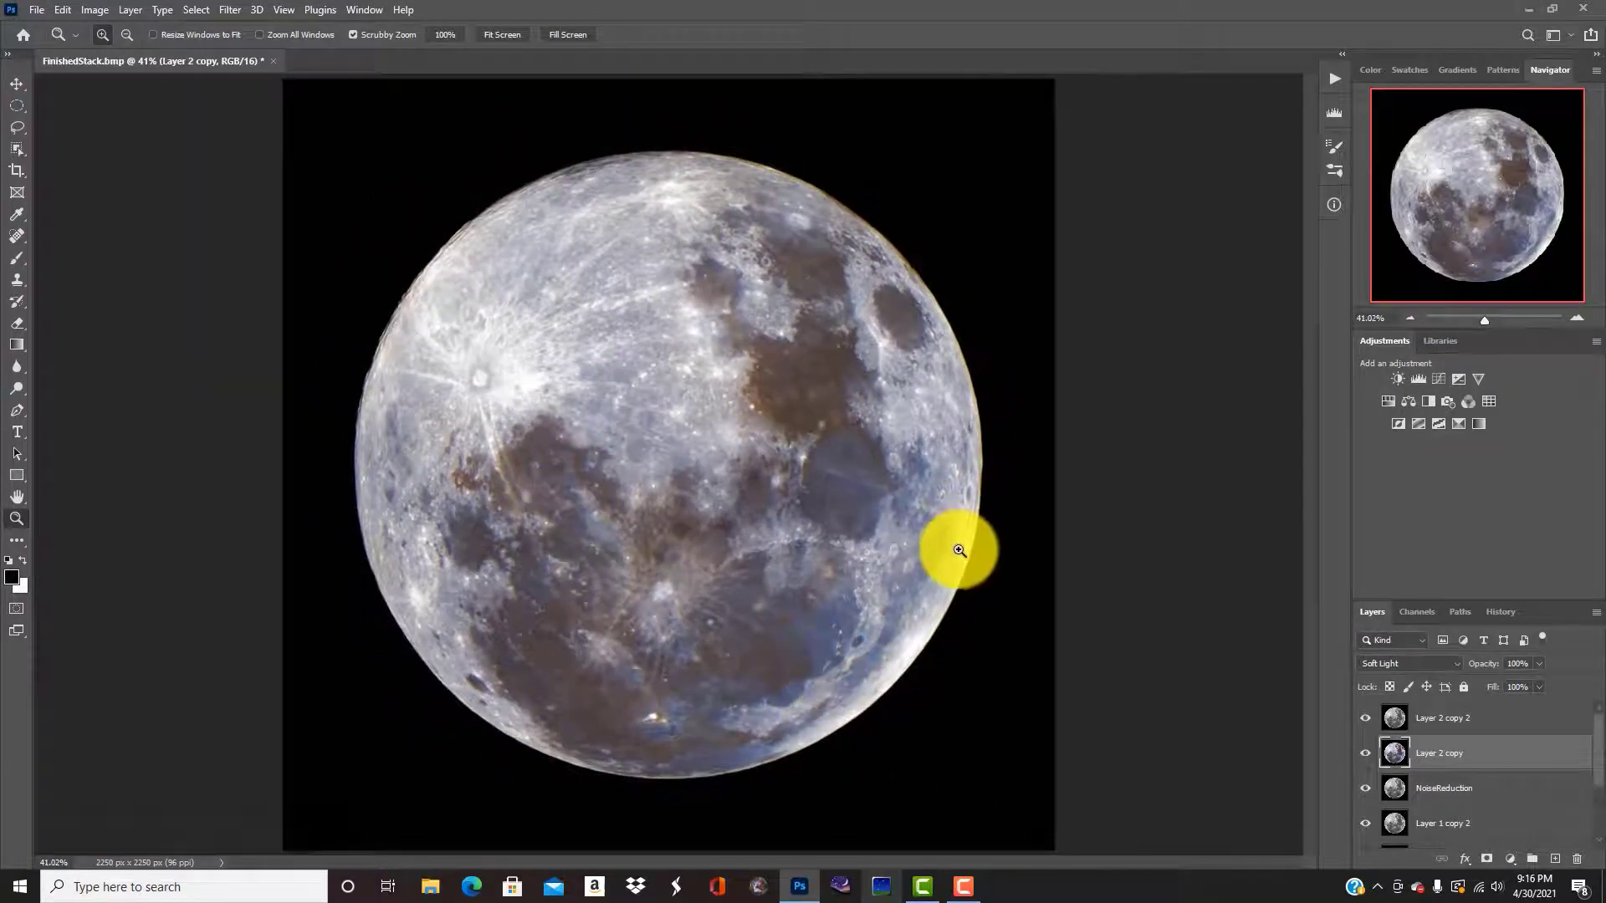
{"action": "left_click", "coordinate": [1429, 717]}
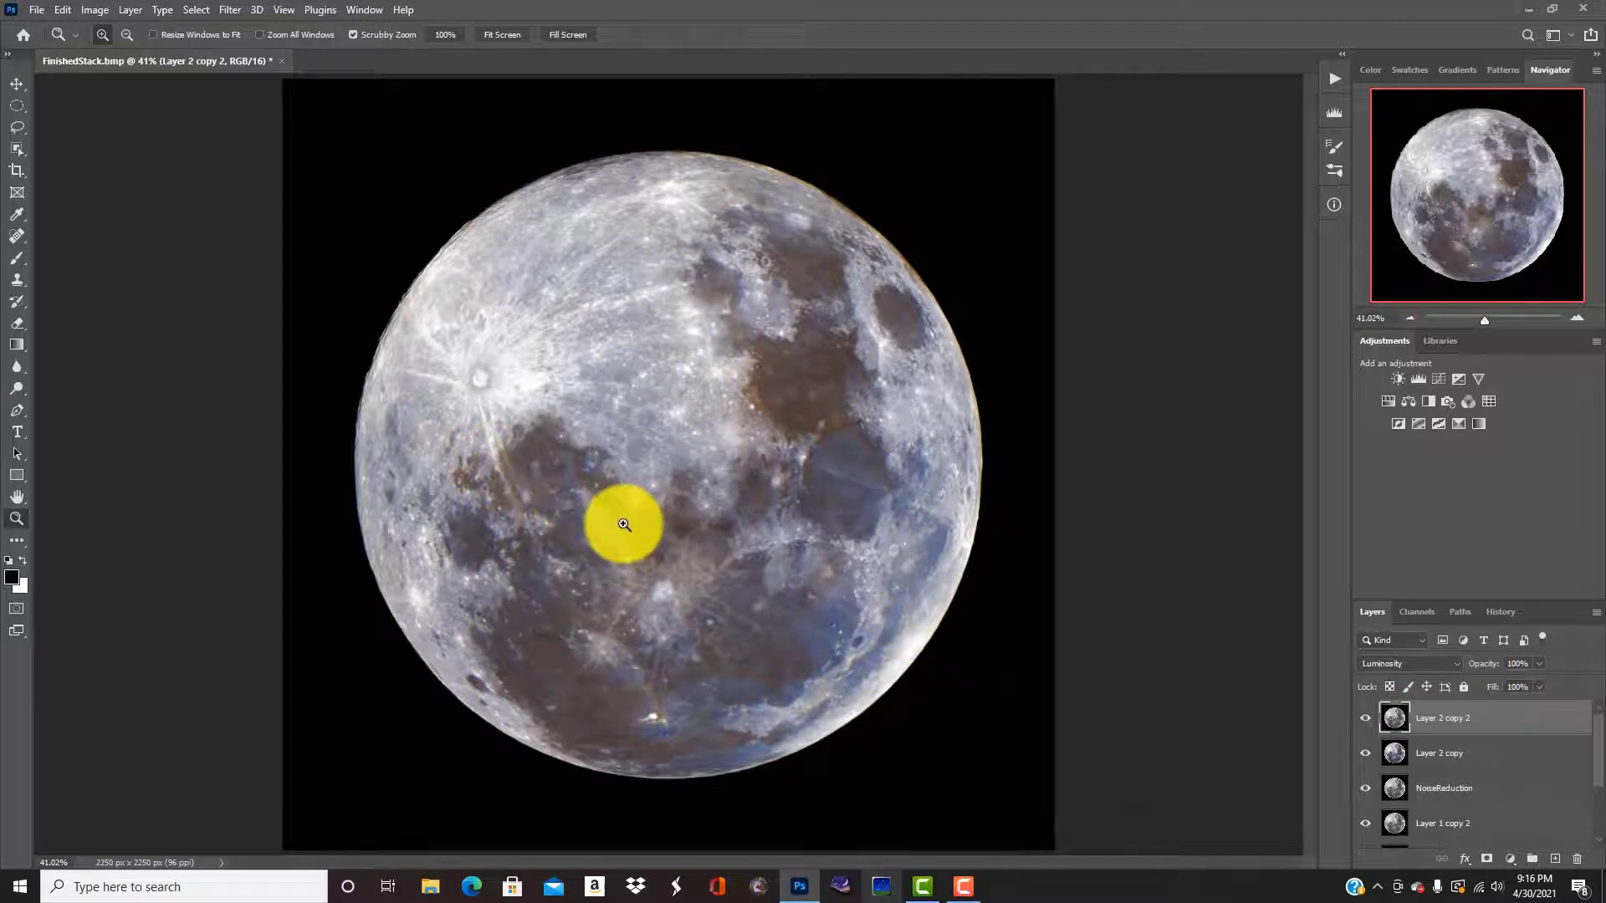
{"action": "key", "text": "ctrl+shift+alt+e"}
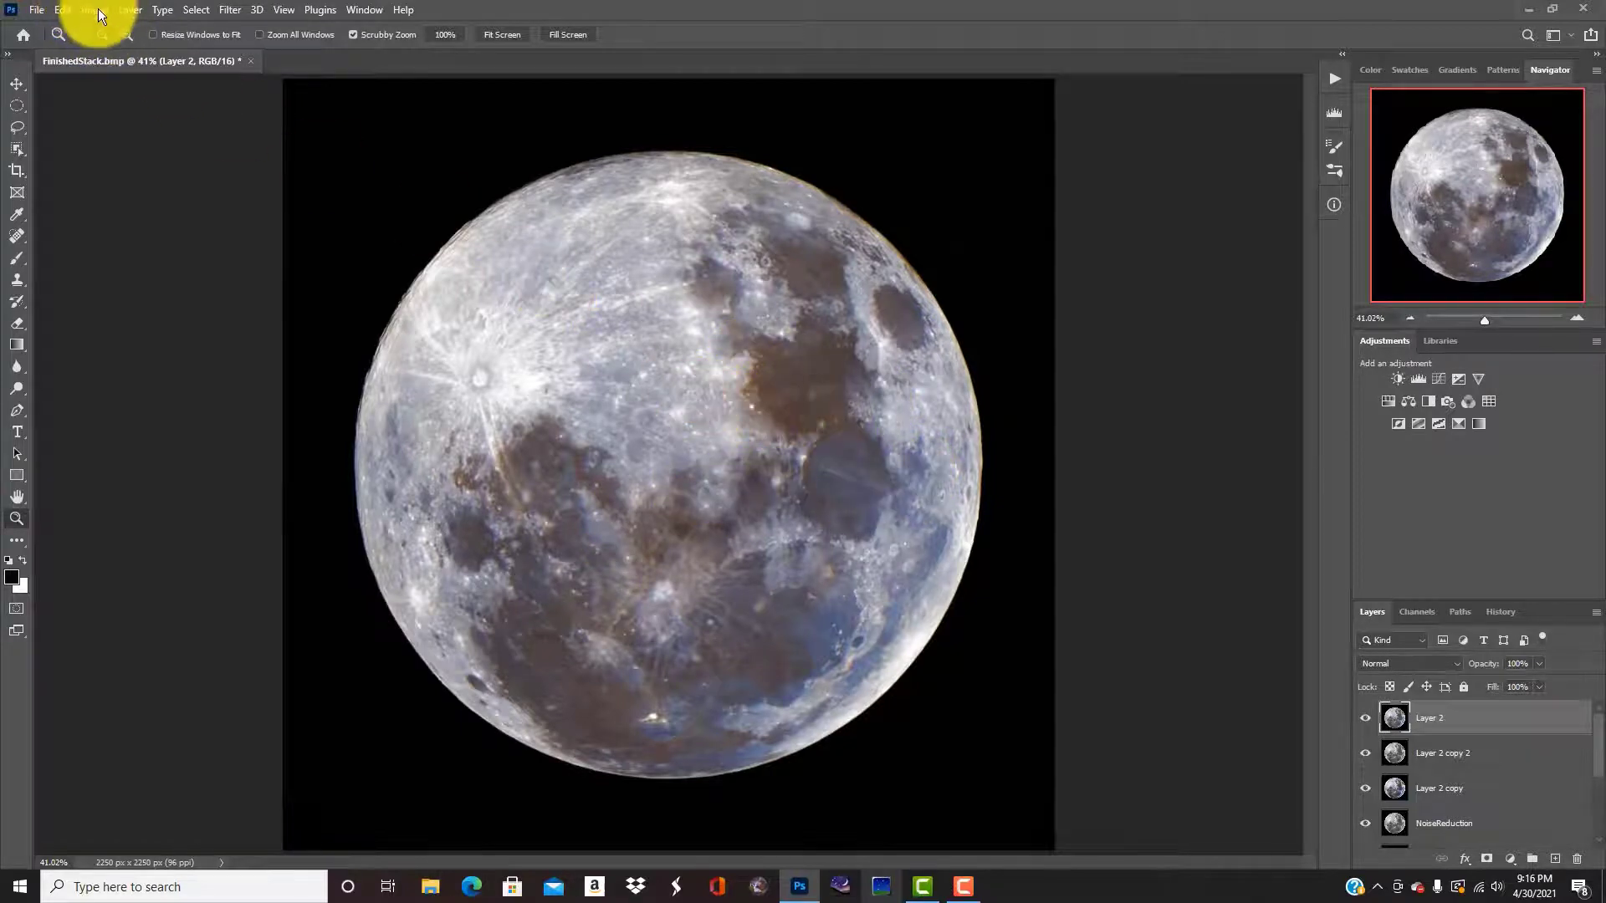
- Adjust the stamped layer with the Camera Raw Filter: exposure +0.10, highlights -24, shadows +57, blacks +15 and a slightly higher clarity
{"action": "left_click", "coordinate": [237, 10]}
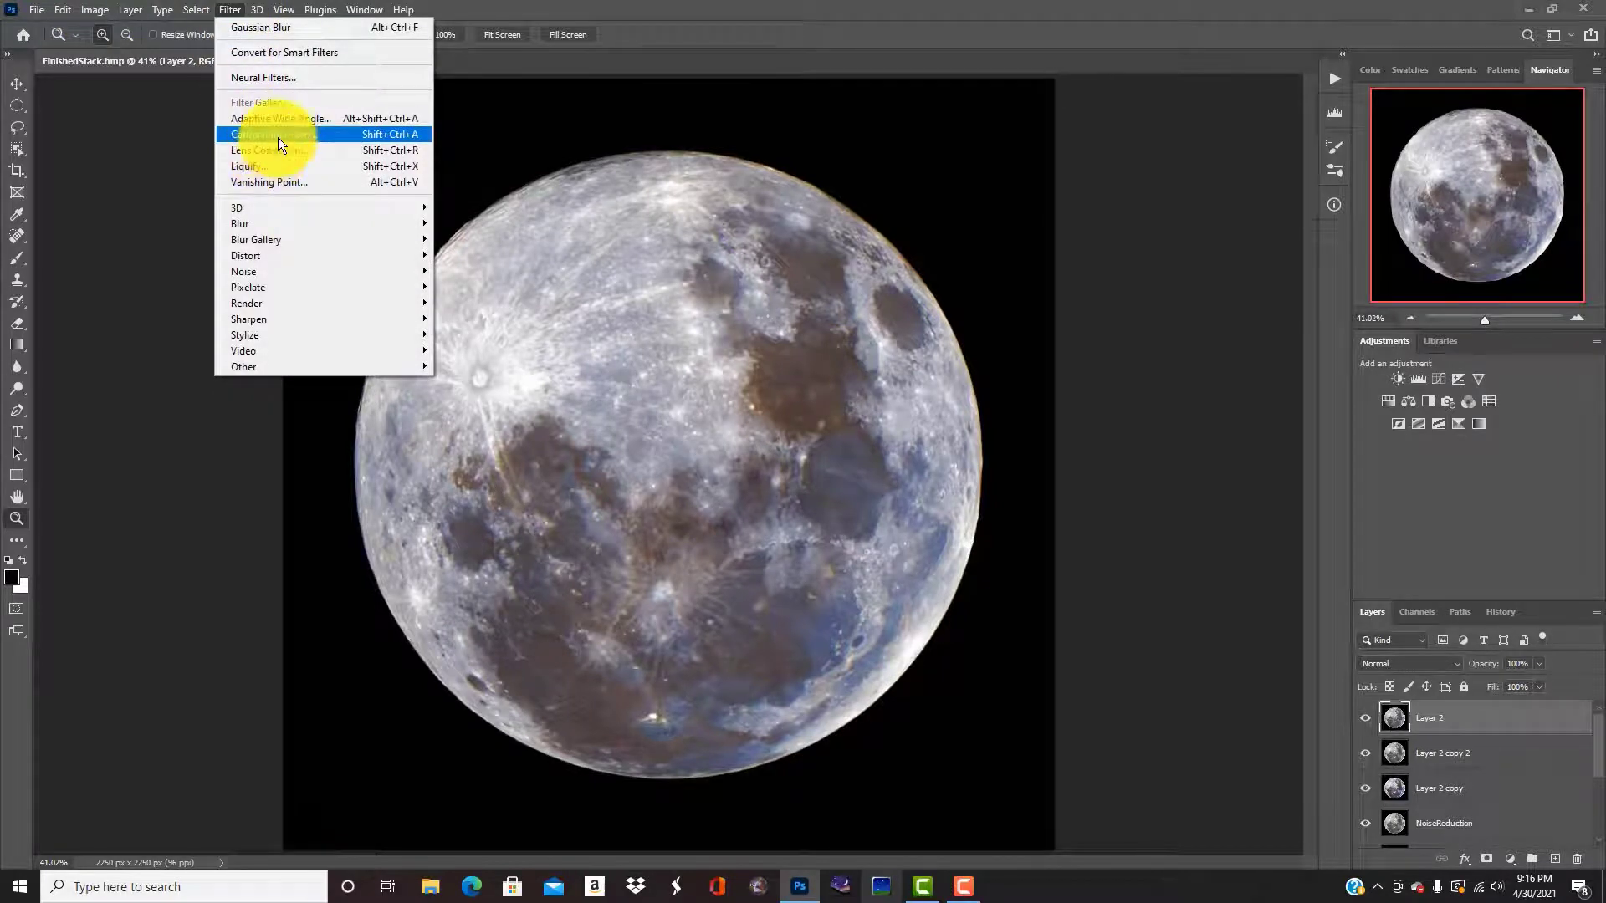
{"action": "key", "text": "Escape"}
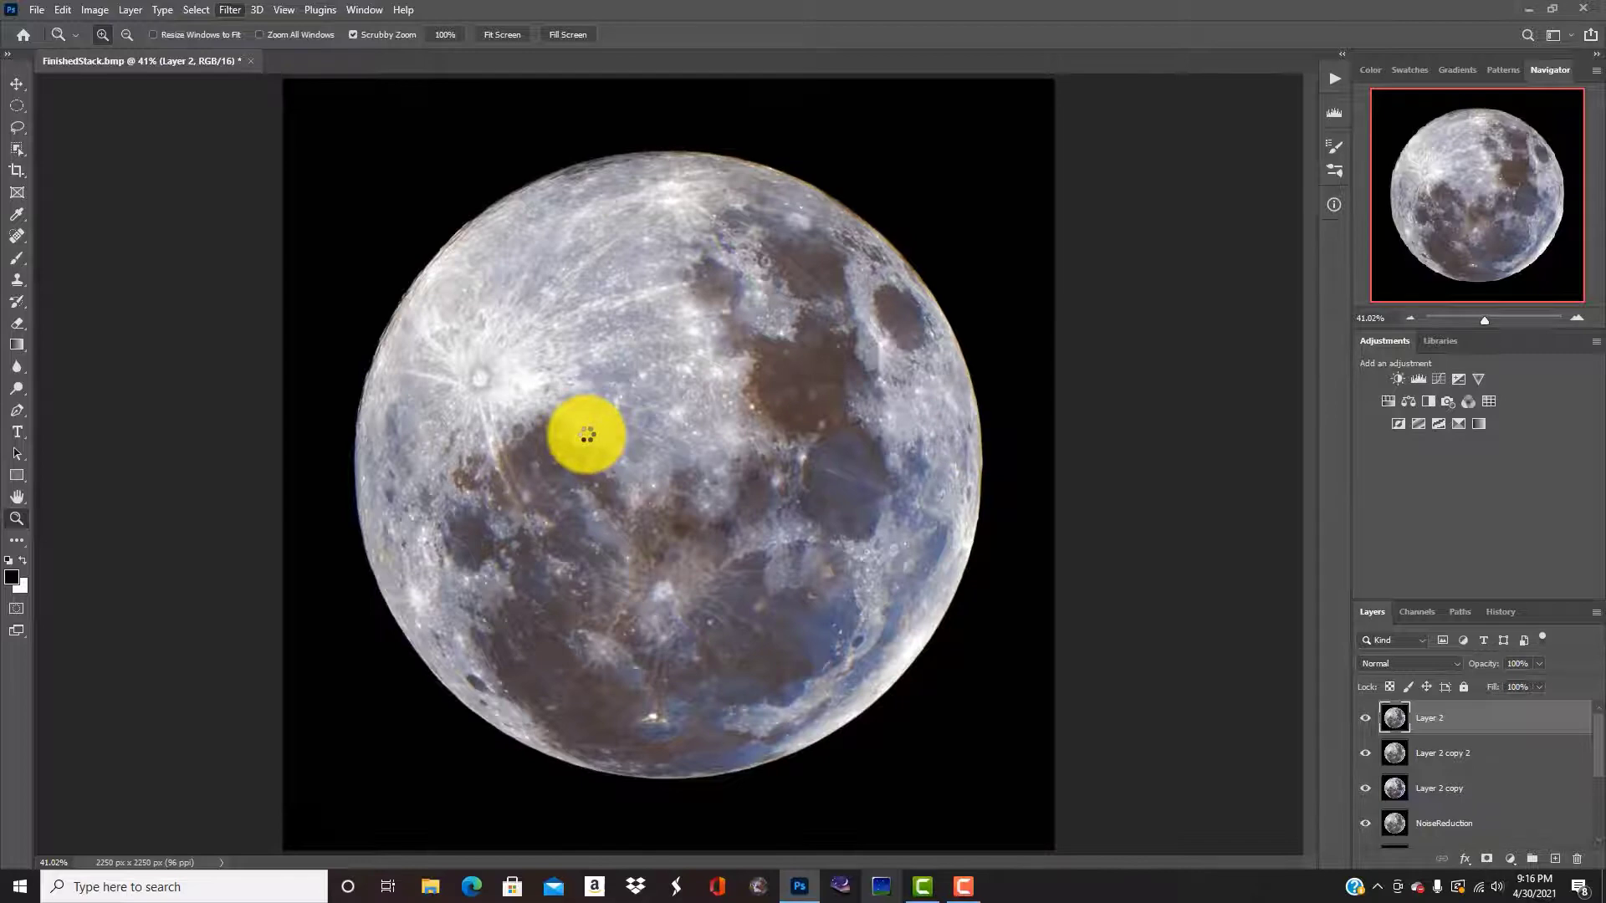
{"action": "key", "text": "ctrl+shift+a"}
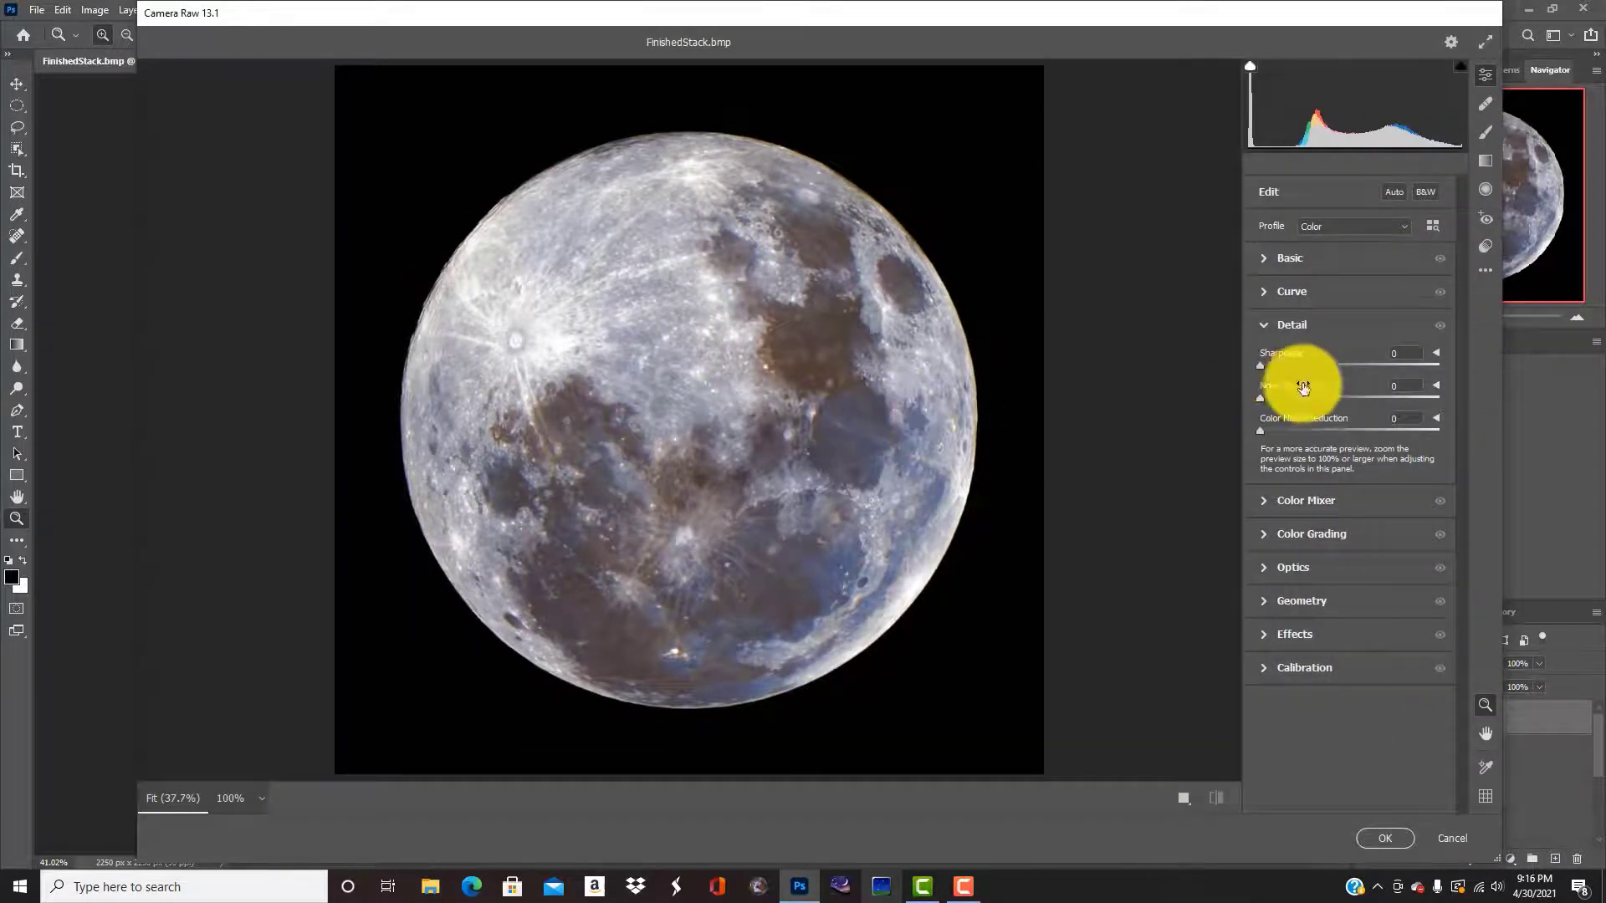
{"action": "left_click", "coordinate": [1302, 261]}
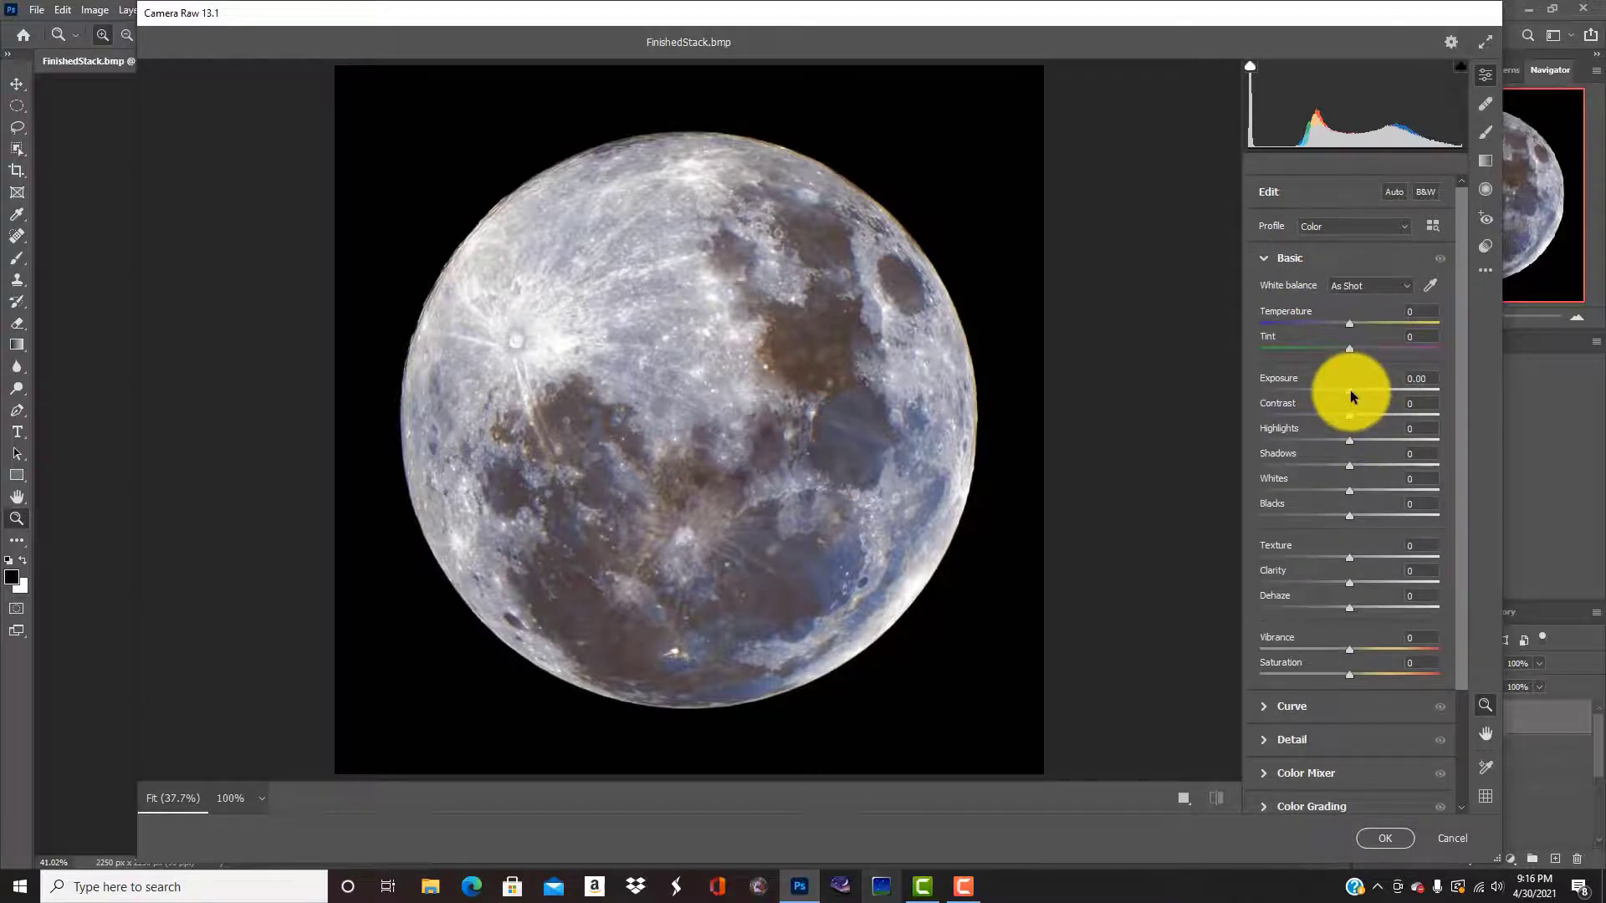
{"action": "left_click_drag", "start_coordinate": [1350, 390], "coordinate": [1312, 453]}
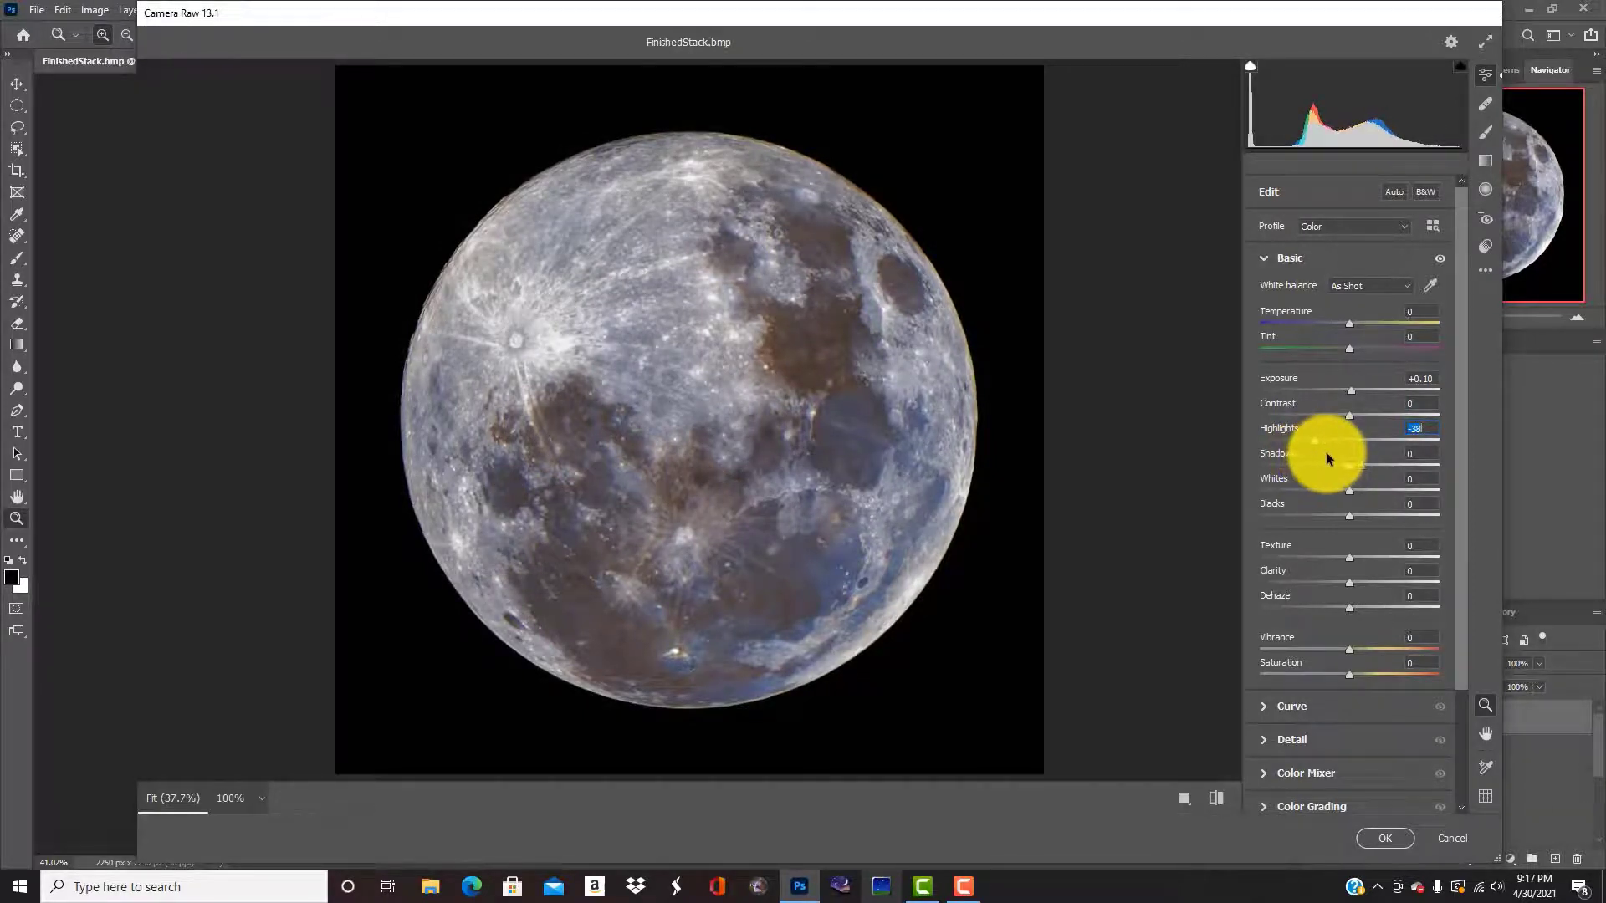
{"action": "left_click_drag", "start_coordinate": [1326, 453], "coordinate": [1366, 525]}
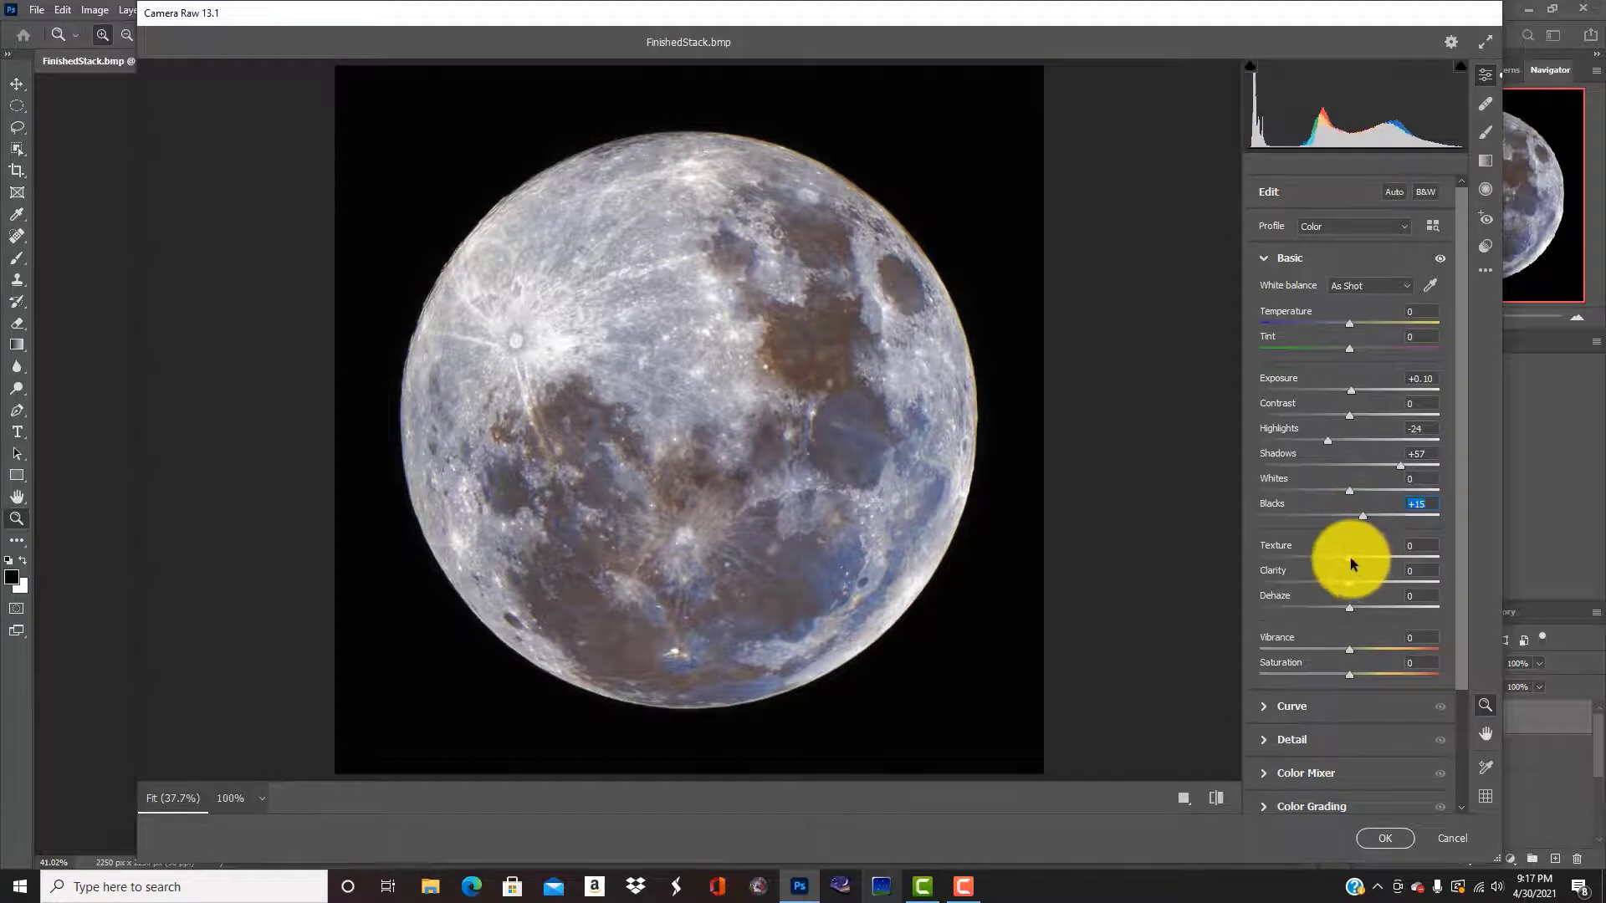
{"action": "left_click_drag", "start_coordinate": [1348, 582], "coordinate": [1375, 583]}
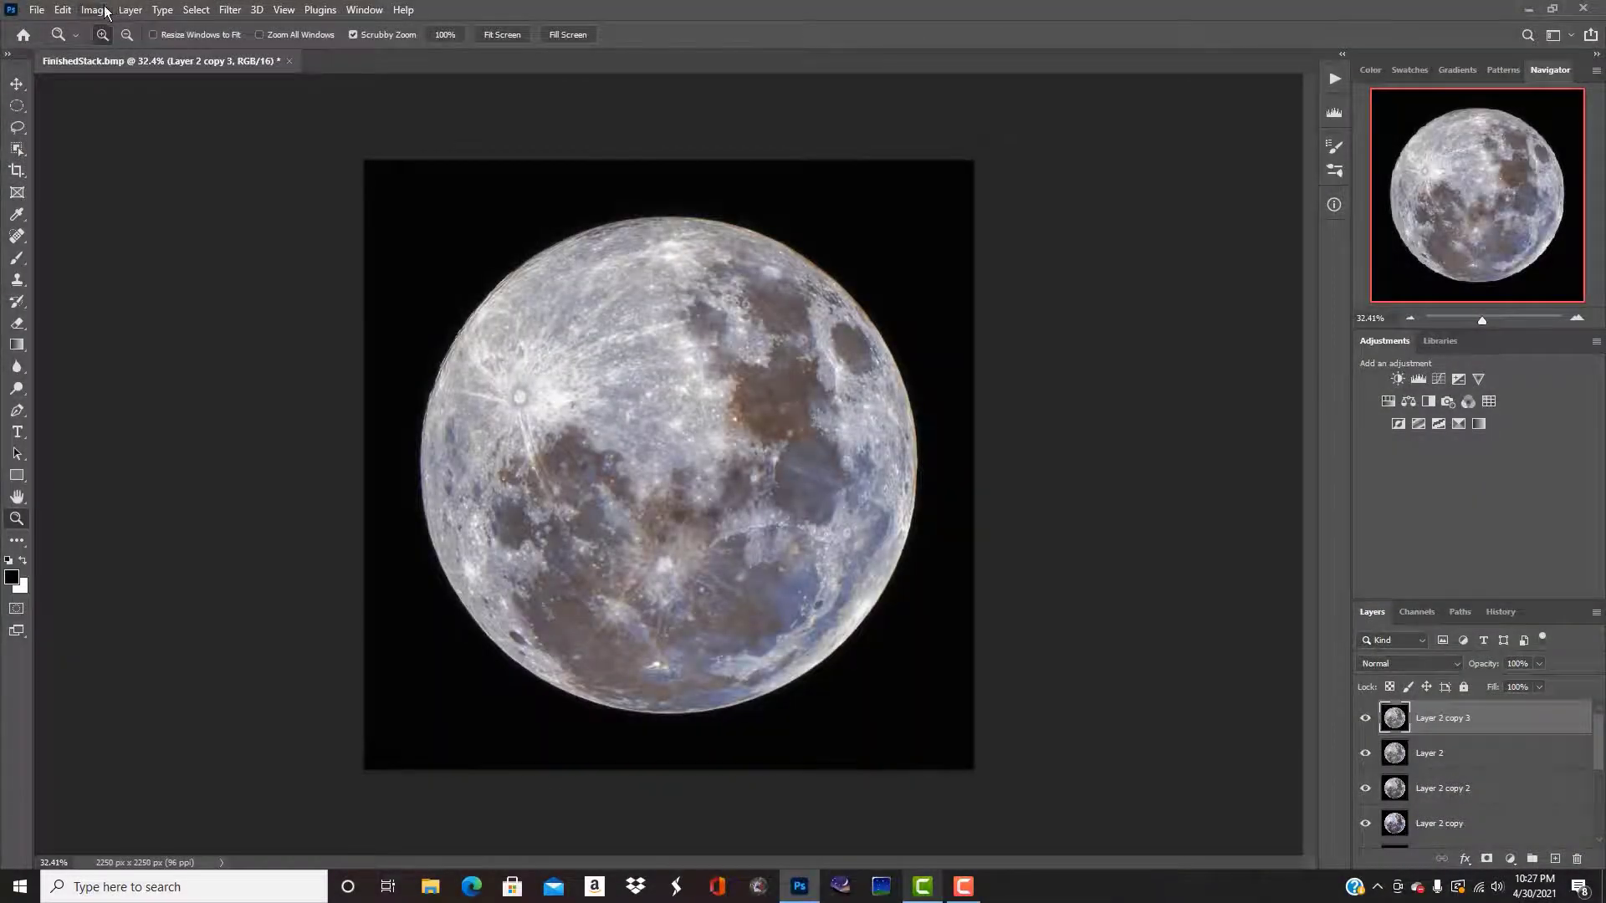
- Apply a Levels adjustment to Layer 2 copy 3, raising the RGB black input level to darken the shadows
{"action": "left_click", "coordinate": [94, 10]}
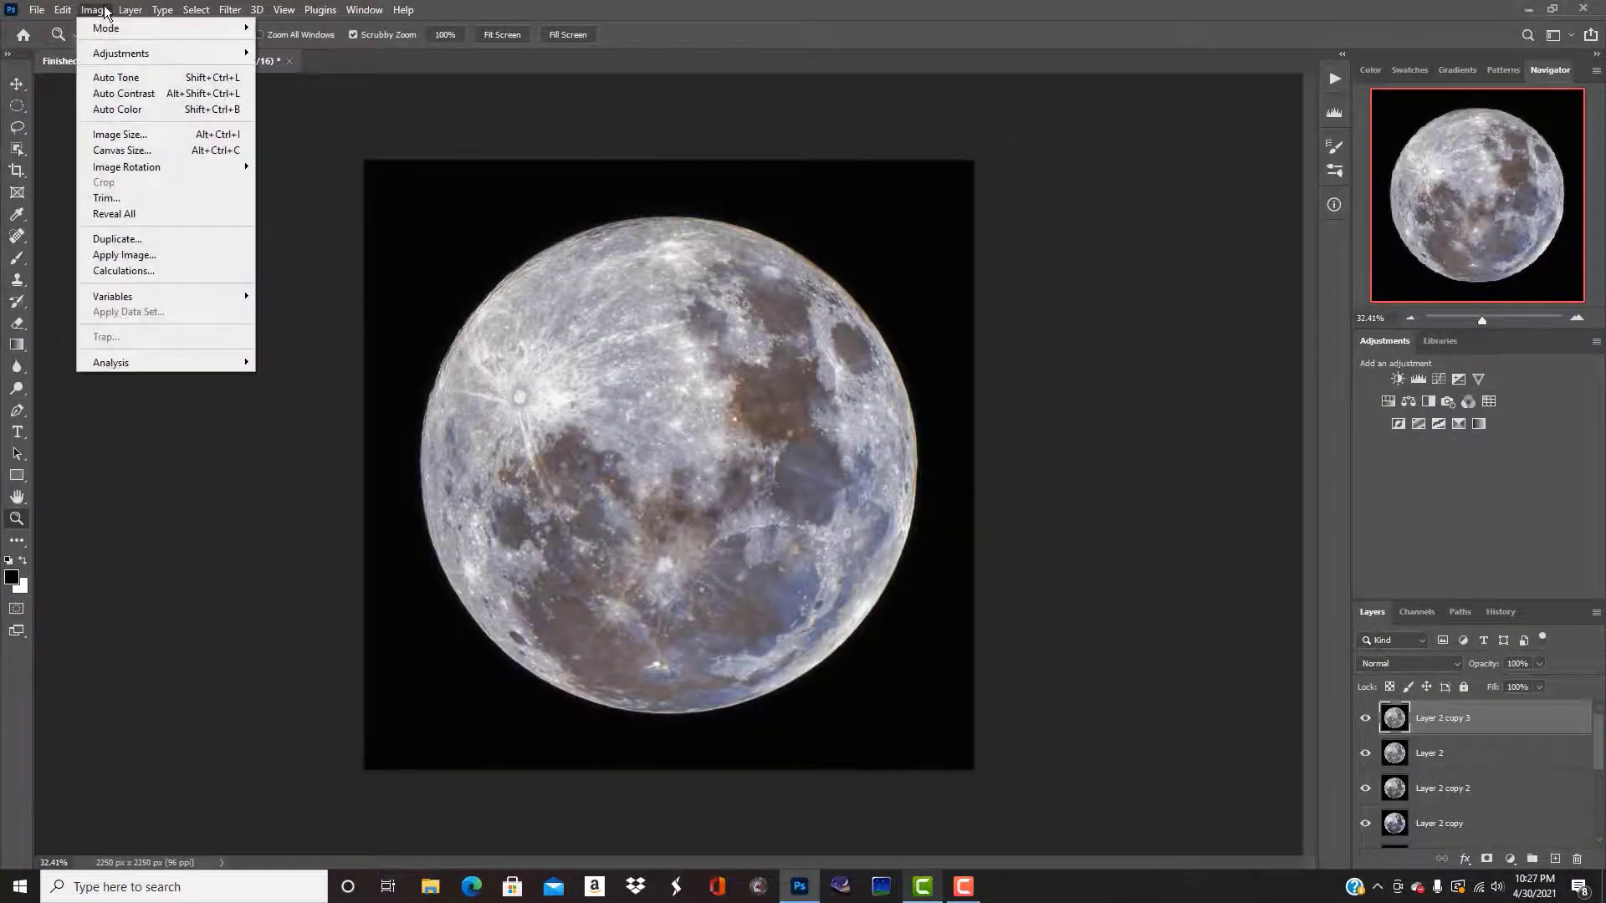
{"action": "mouse_move", "coordinate": [148, 59]}
{"action": "left_click", "coordinate": [315, 67]}
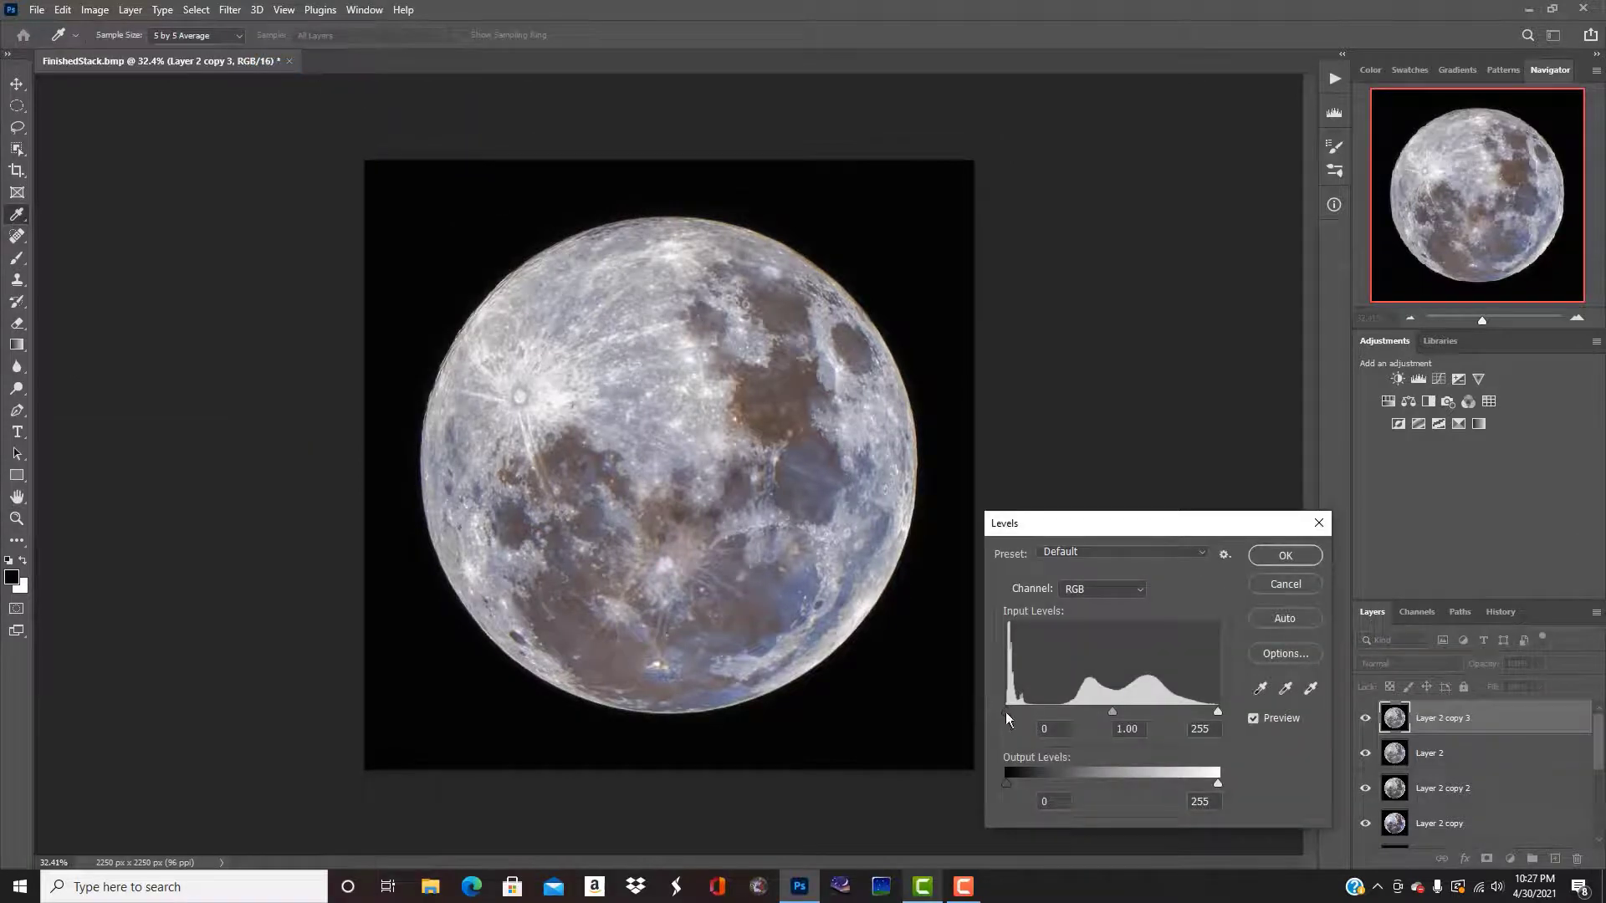
{"action": "left_click_drag", "start_coordinate": [1005, 711], "coordinate": [1030, 711]}
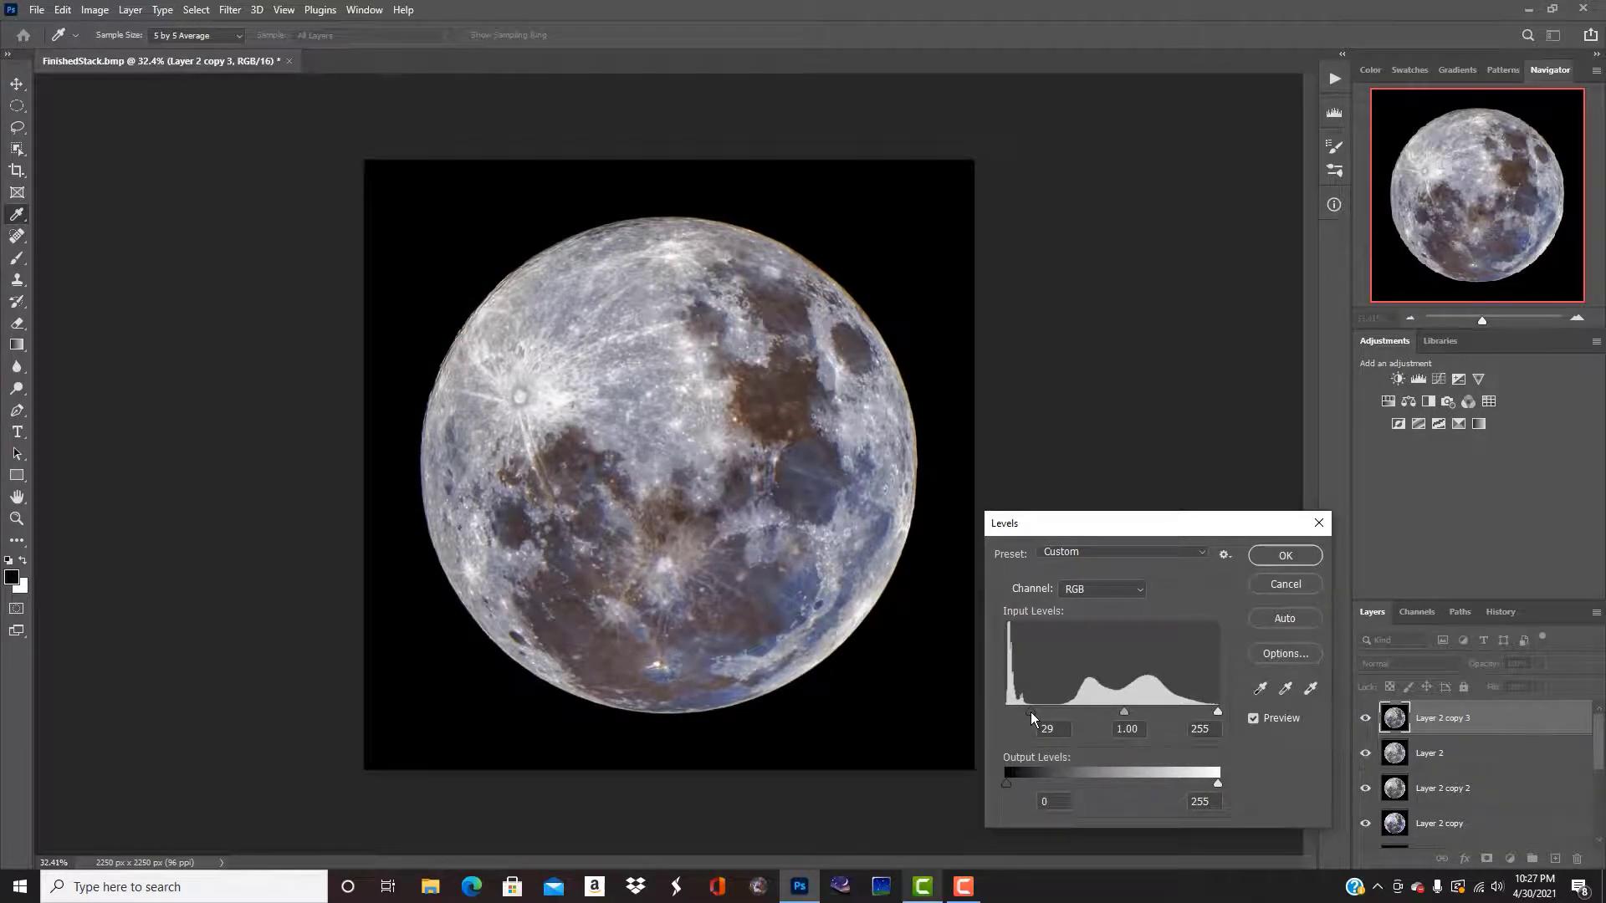
{"action": "left_click_drag", "start_coordinate": [1041, 710], "coordinate": [1028, 713]}
{"action": "left_click_drag", "start_coordinate": [1029, 717], "coordinate": [1025, 716]}
{"action": "left_click", "coordinate": [1025, 712]}
{"action": "left_click", "coordinate": [1272, 553]}
{"action": "key", "text": "z"}
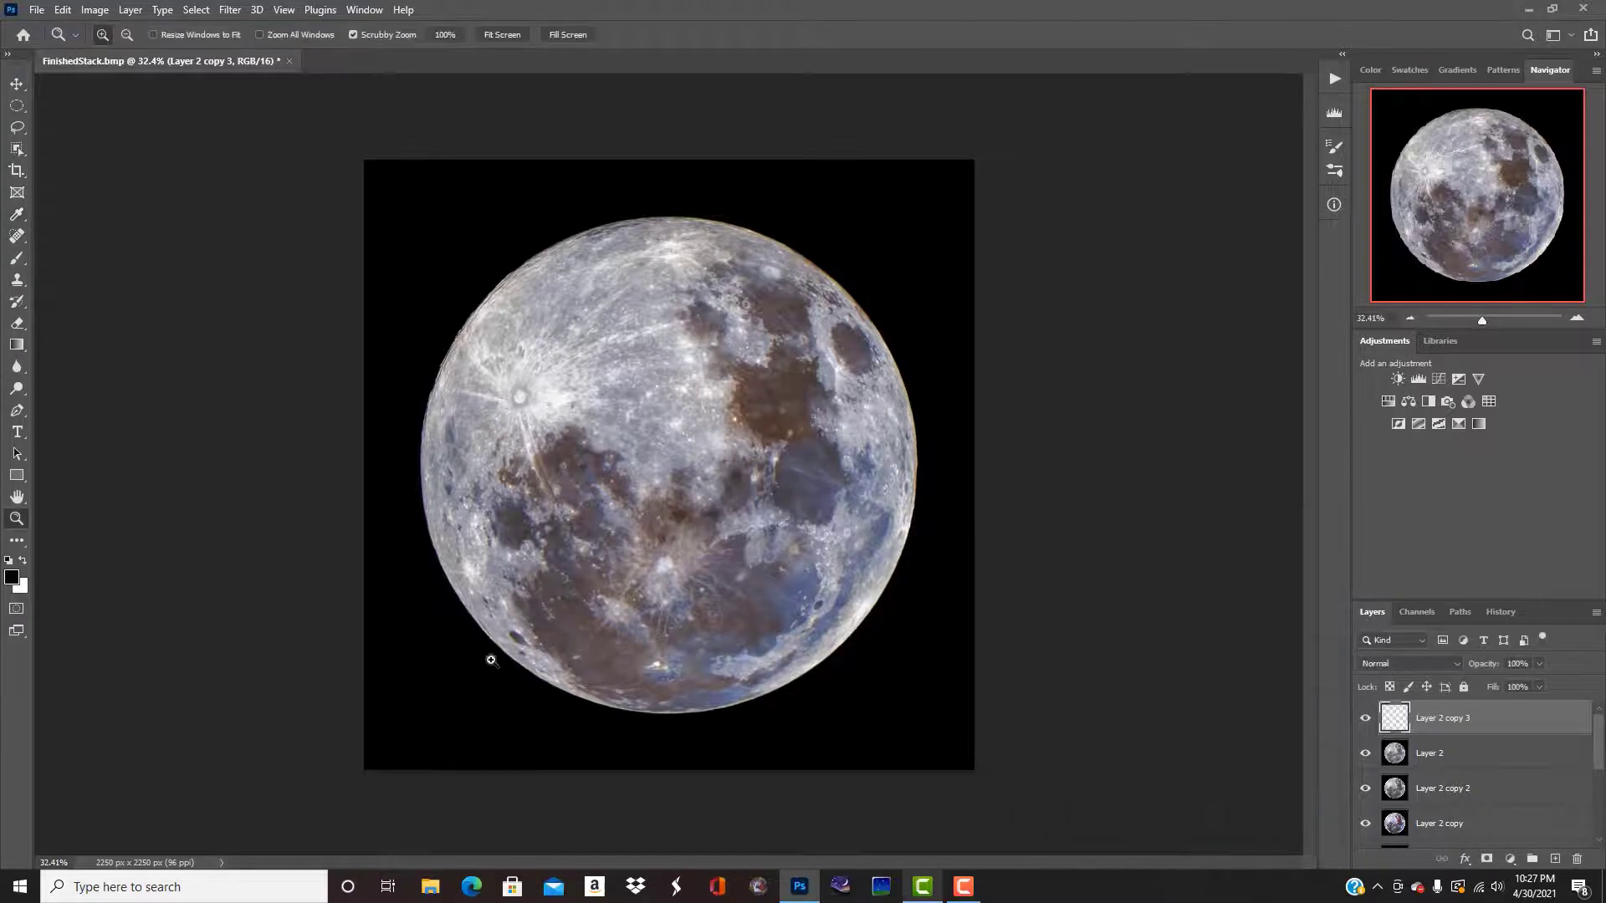
- Stamp all visible layers into a new layer above Layer 2 copy 3
{"action": "right_click", "coordinate": [647, 526]}
{"action": "left_click", "coordinate": [679, 532]}
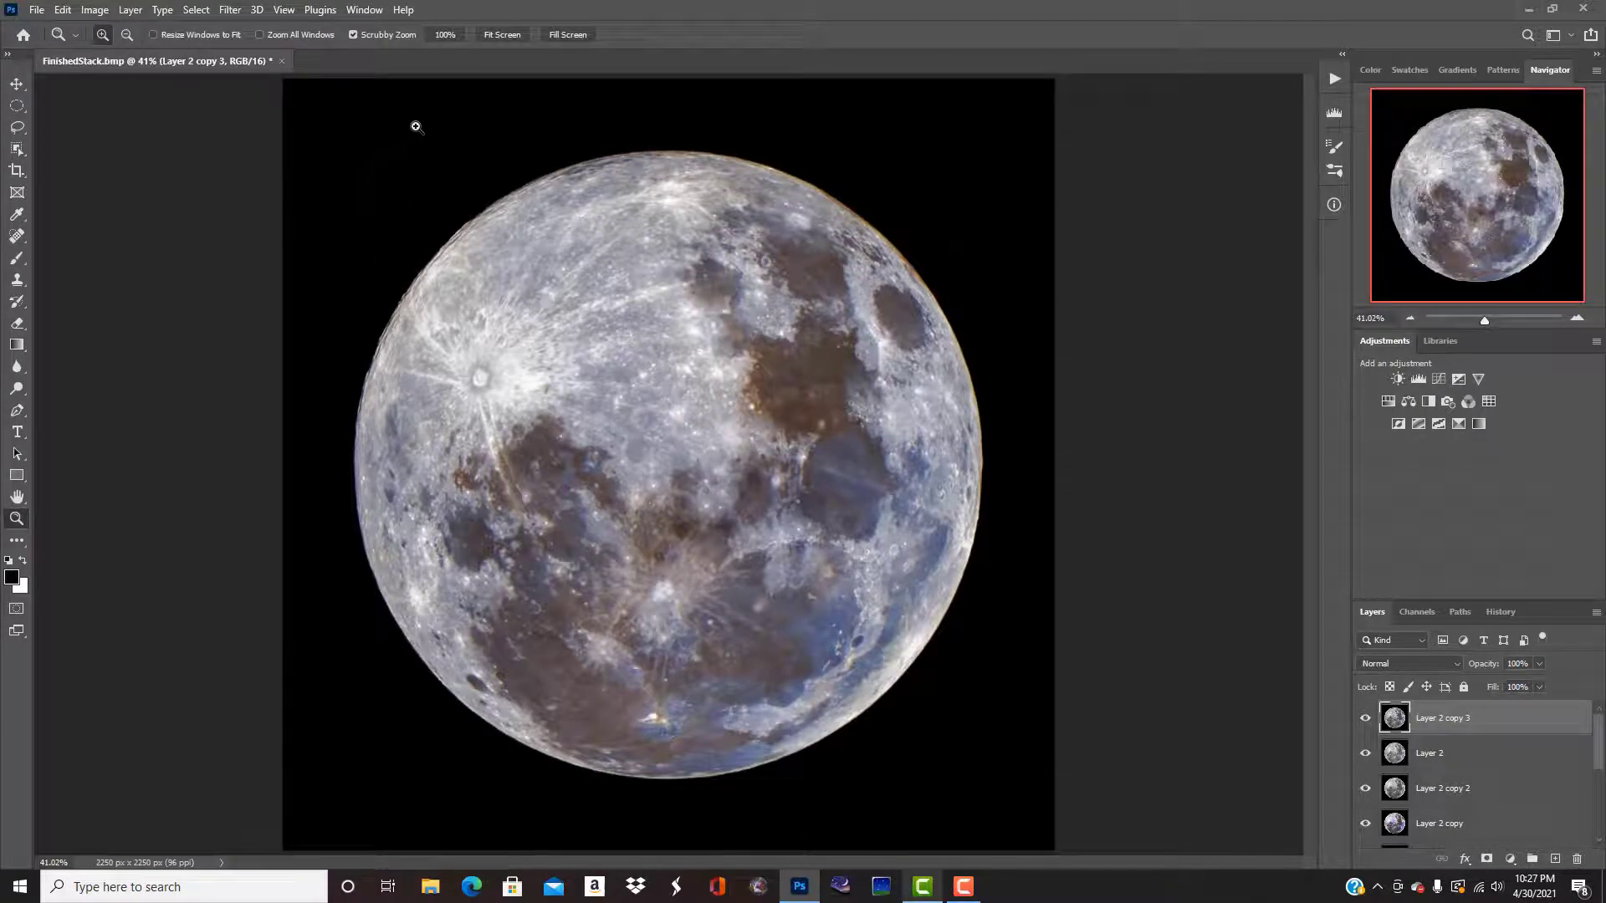
{"action": "left_click", "coordinate": [232, 10]}
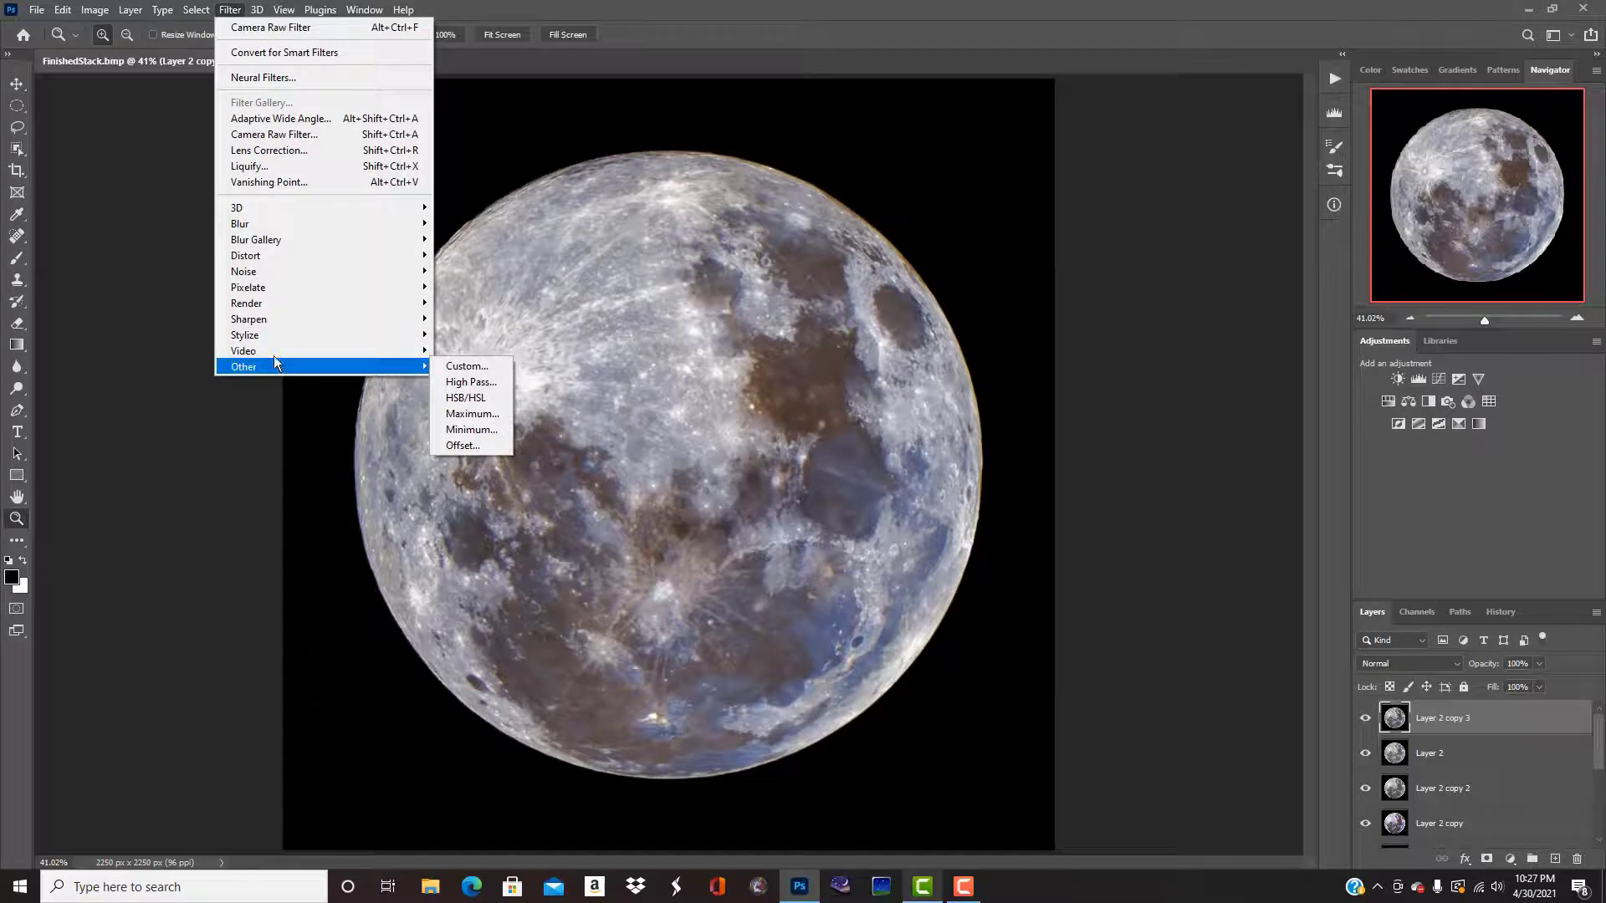
{"action": "mouse_move", "coordinate": [287, 318]}
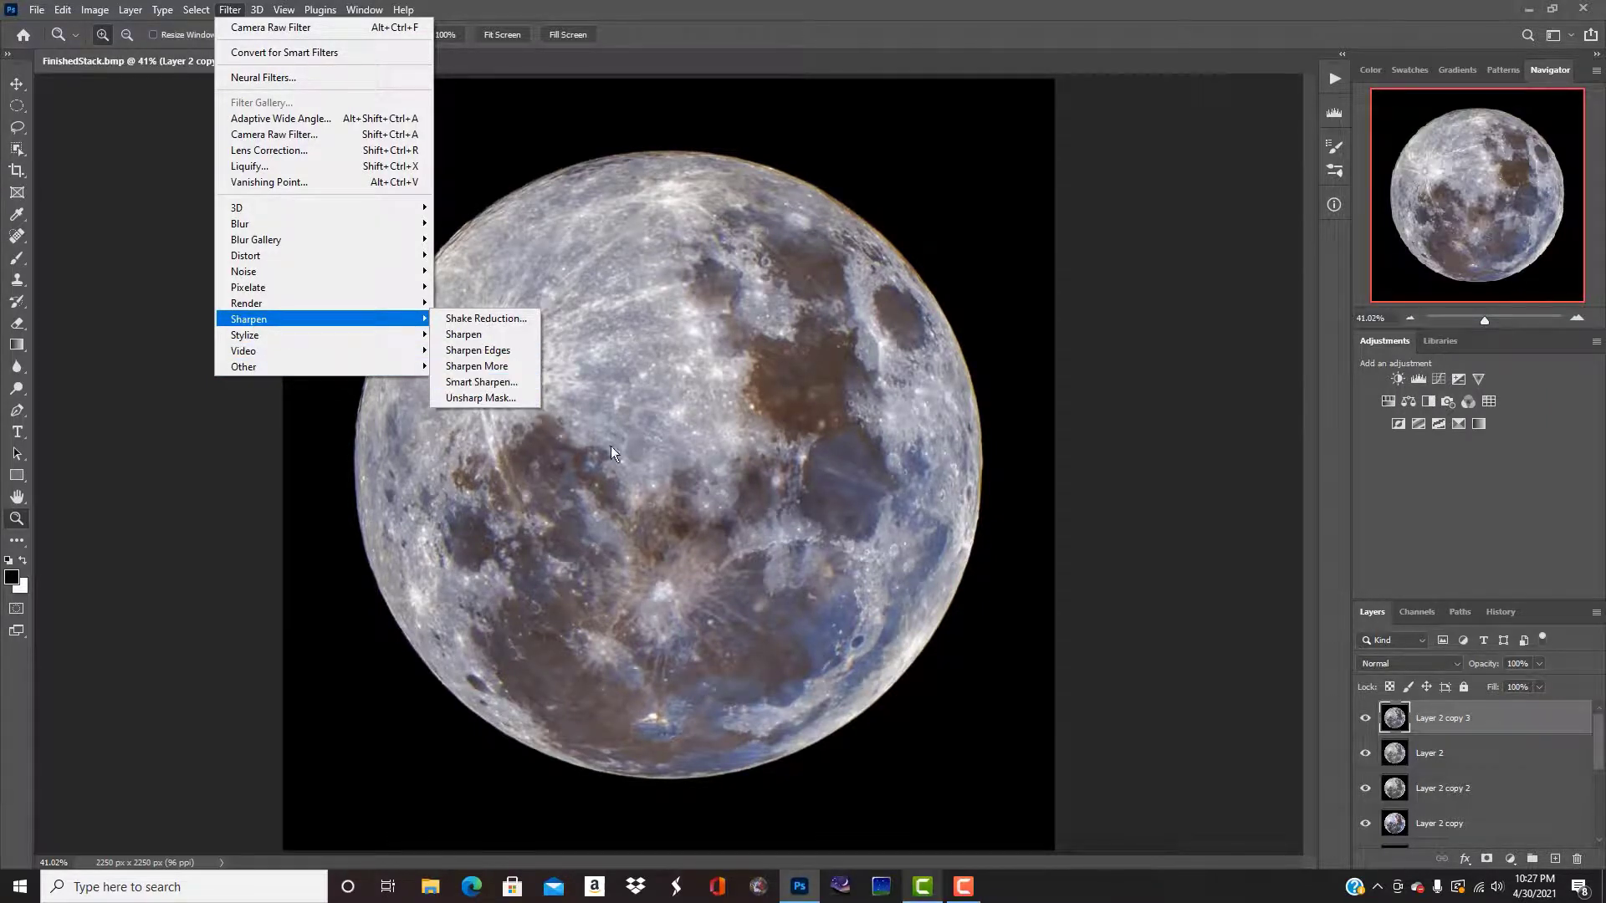
{"action": "left_click", "coordinate": [1557, 749]}
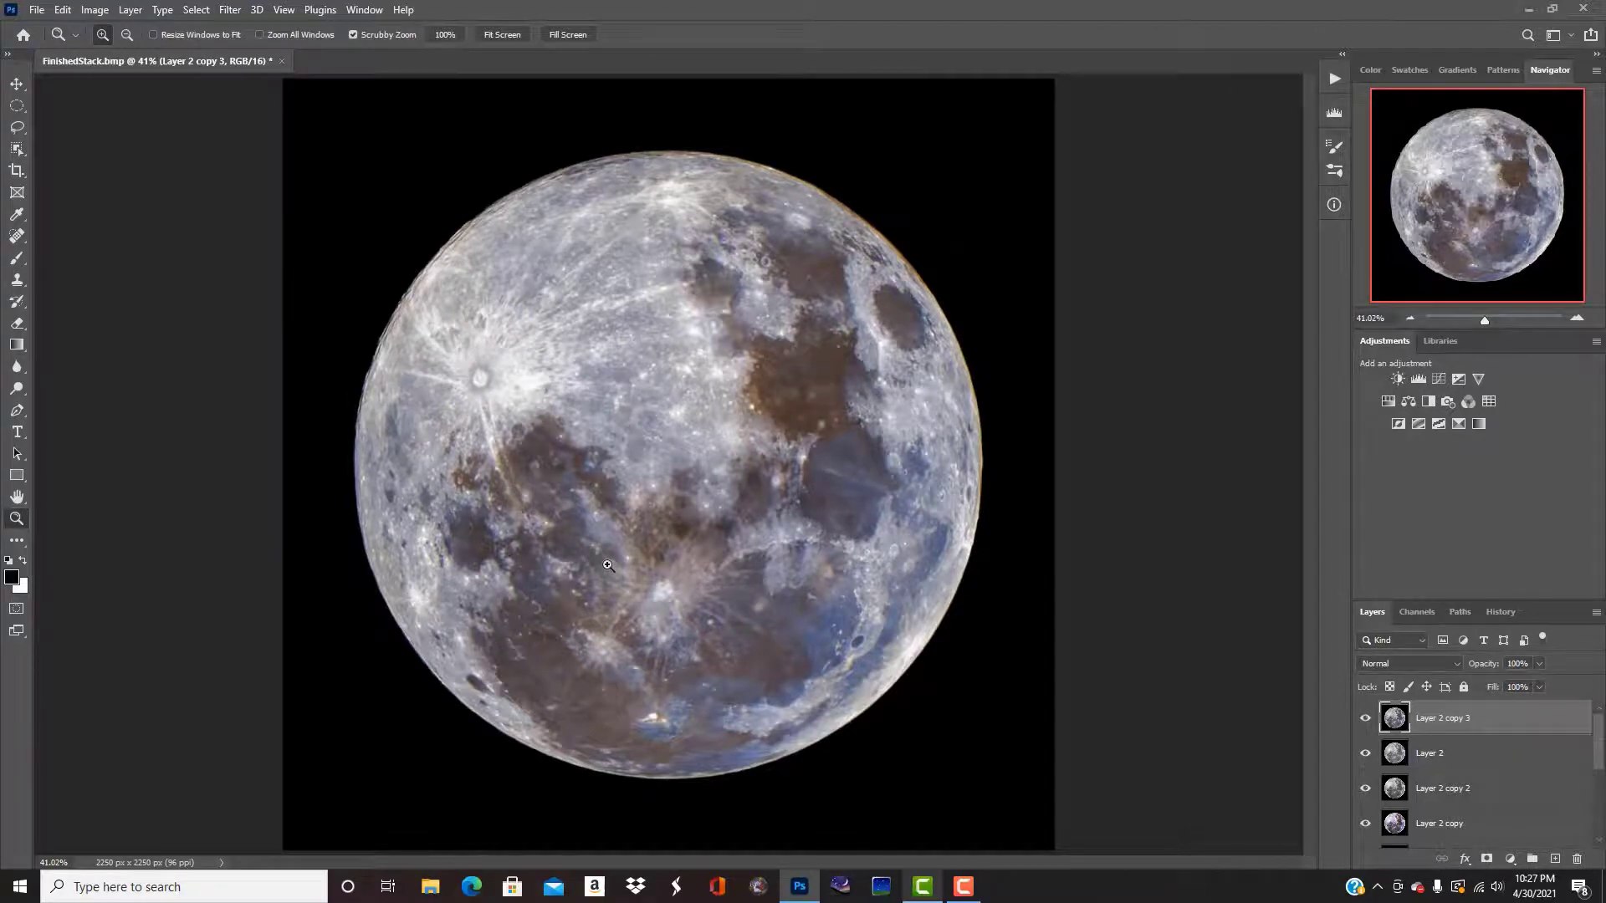
{"action": "key", "text": "ctrl+shift+alt+e"}
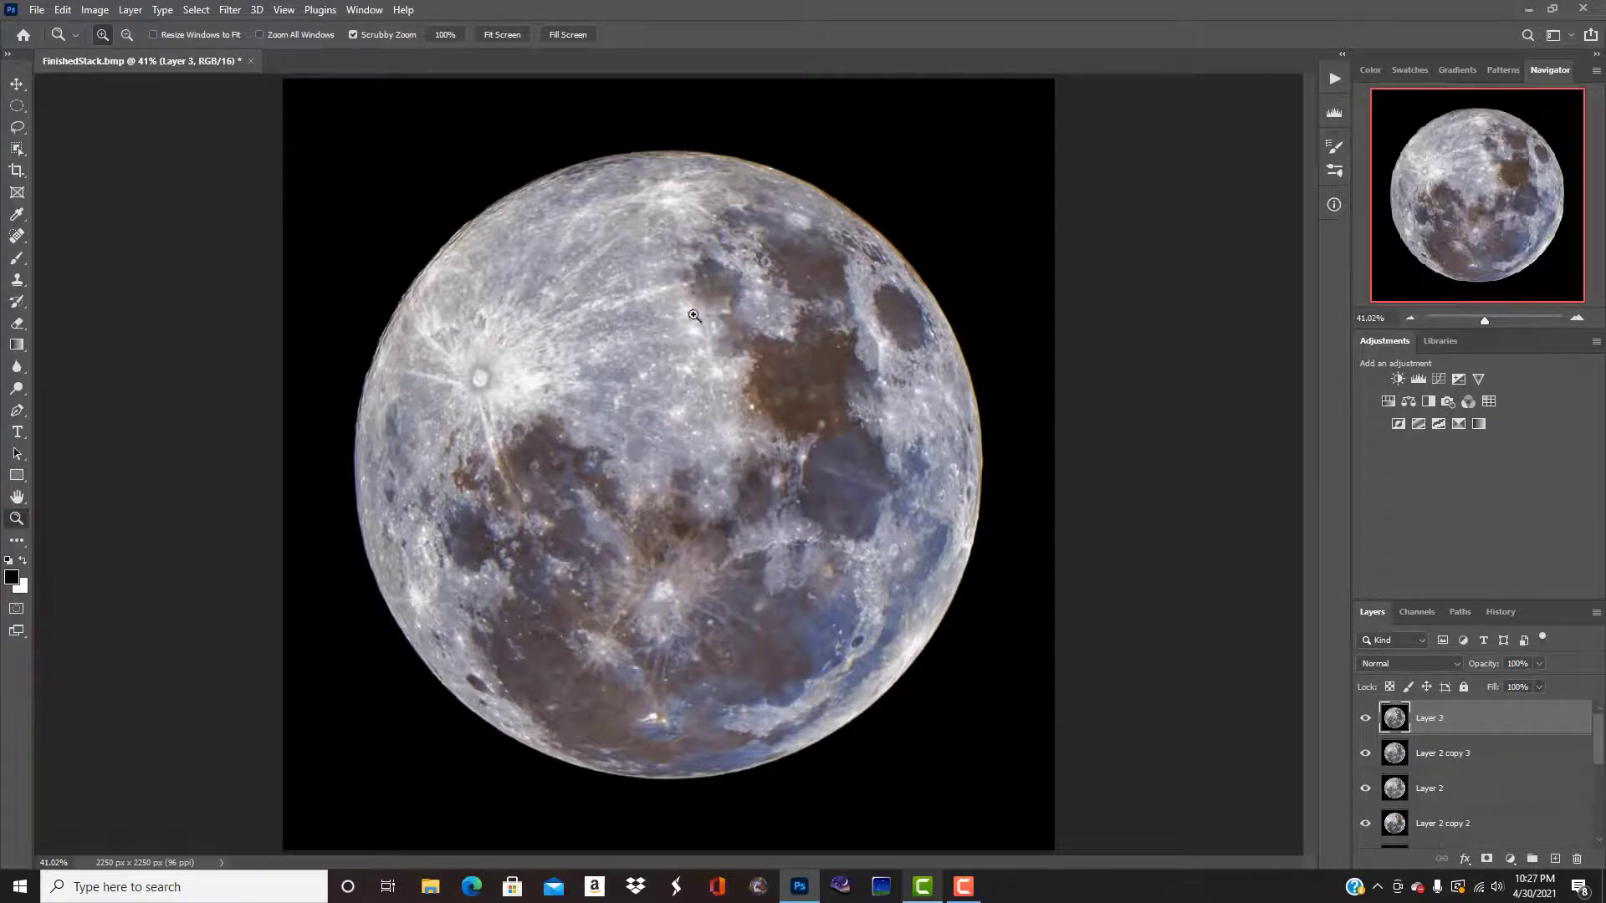
- Apply Smart Sharpen to the stamped layer with amount 128%, radius 1.5 px, noise reduction 0% and Lens Blur removal
{"action": "left_click", "coordinate": [237, 10]}
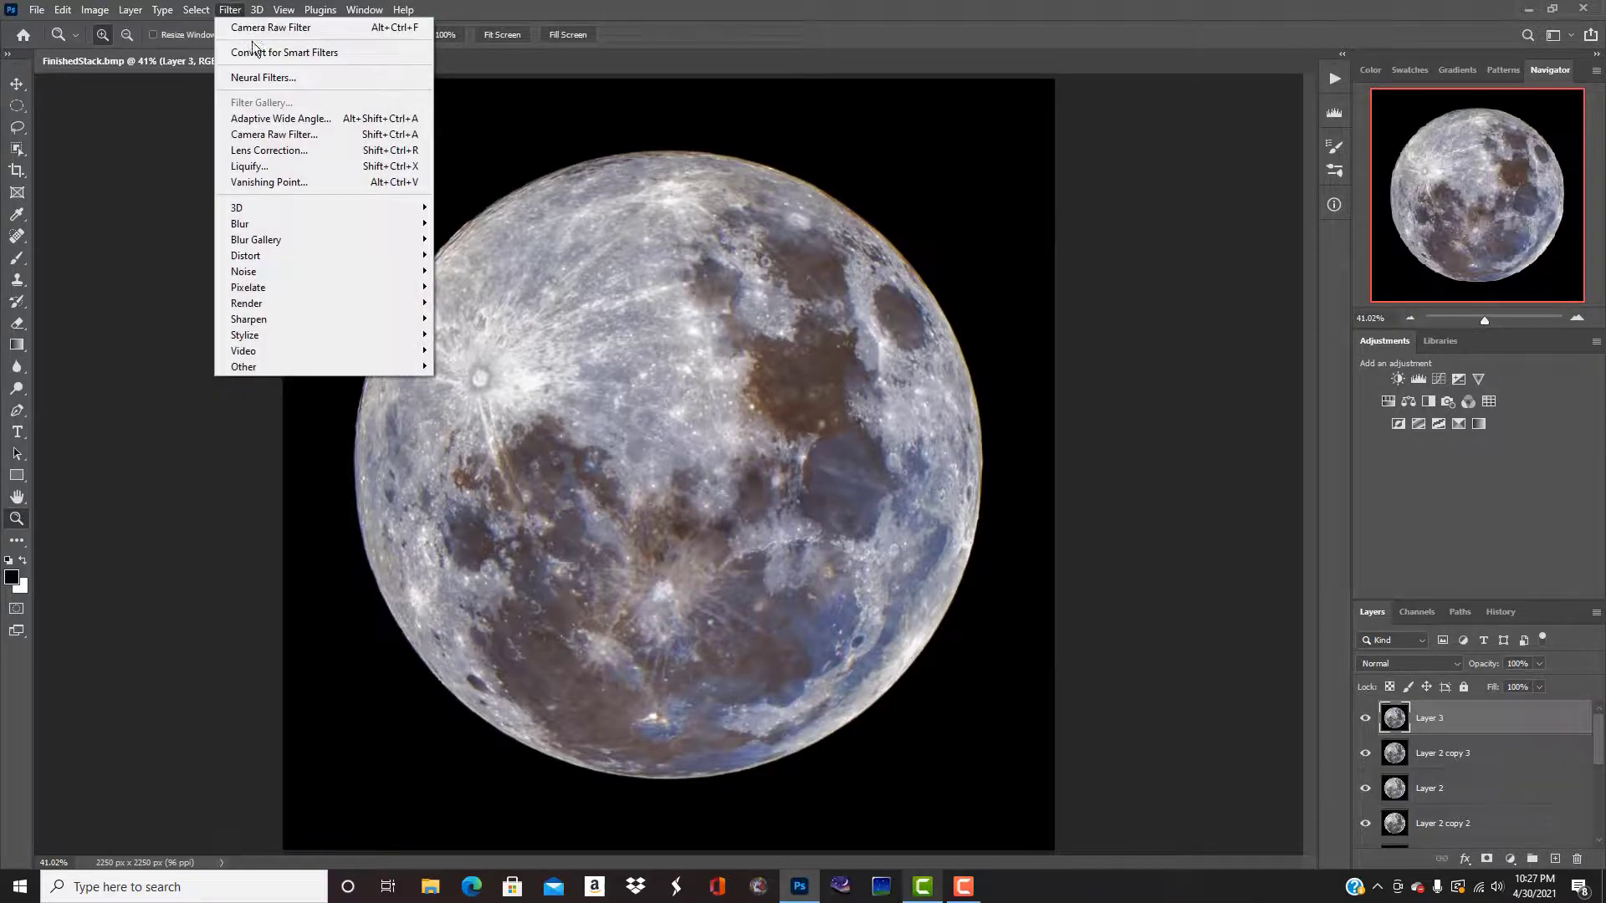
{"action": "mouse_move", "coordinate": [273, 318]}
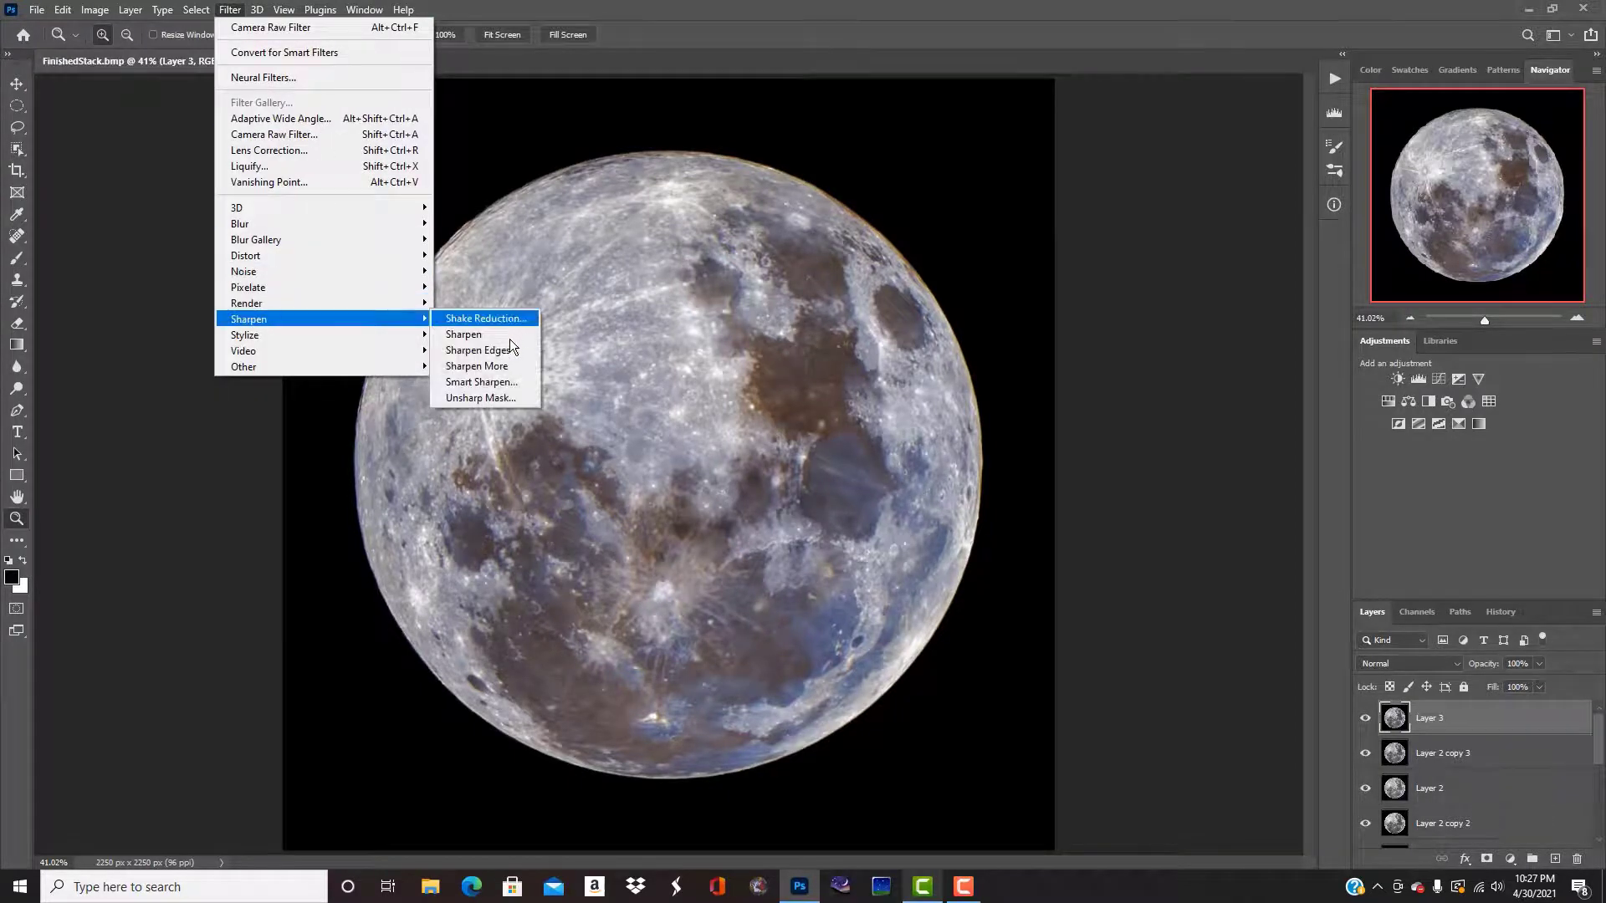
{"action": "left_click", "coordinate": [499, 381]}
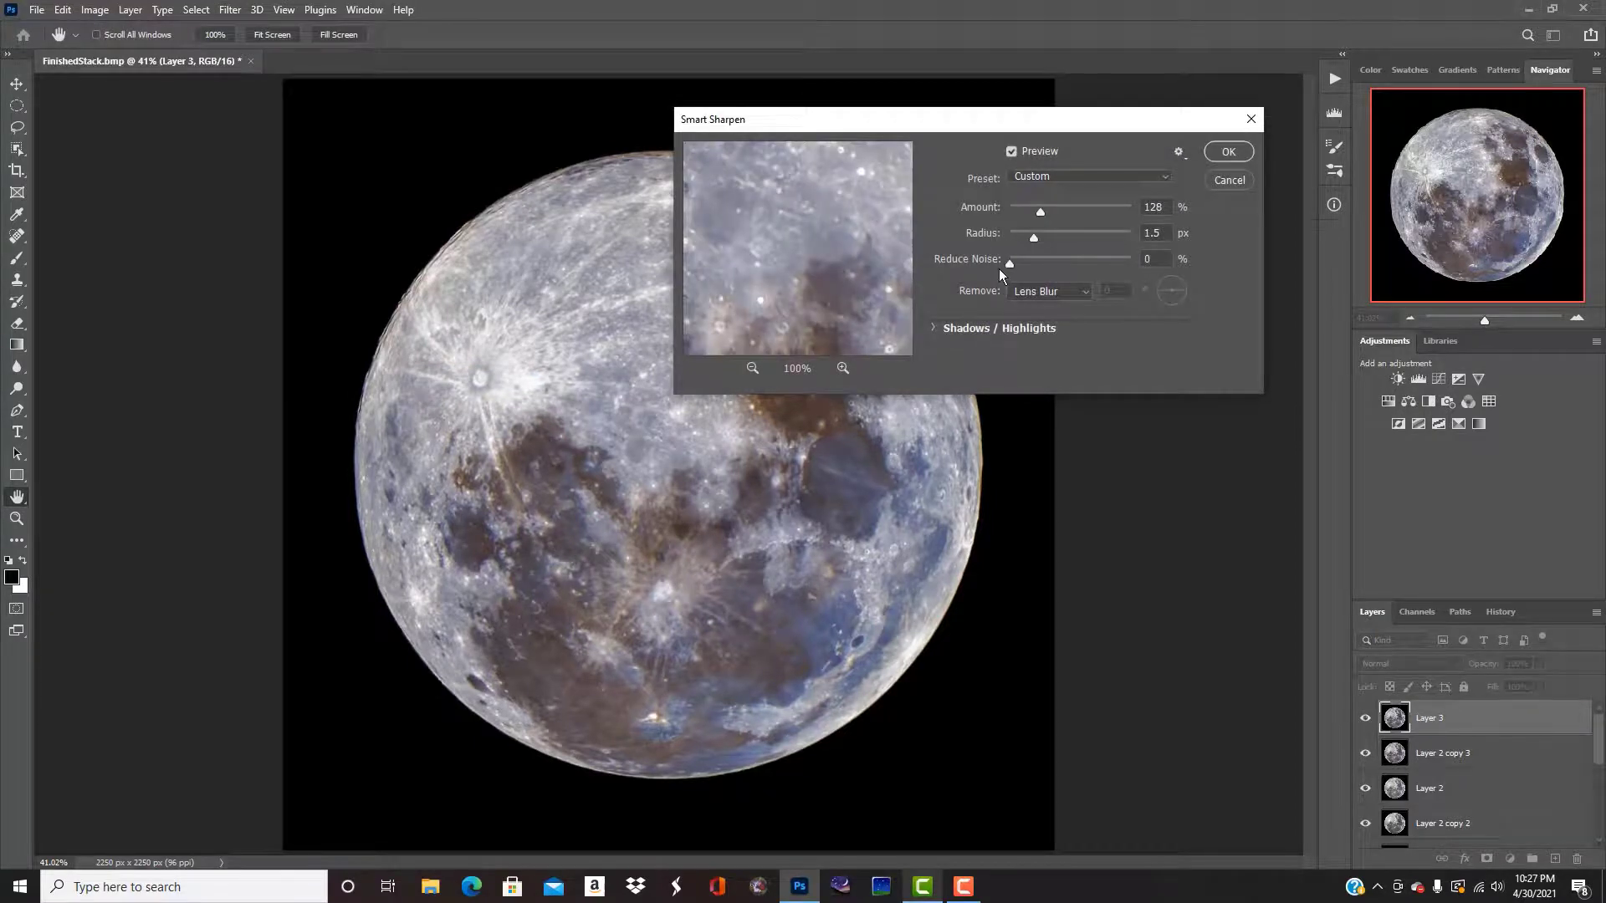
{"action": "left_click_drag", "start_coordinate": [756, 241], "coordinate": [843, 211]}
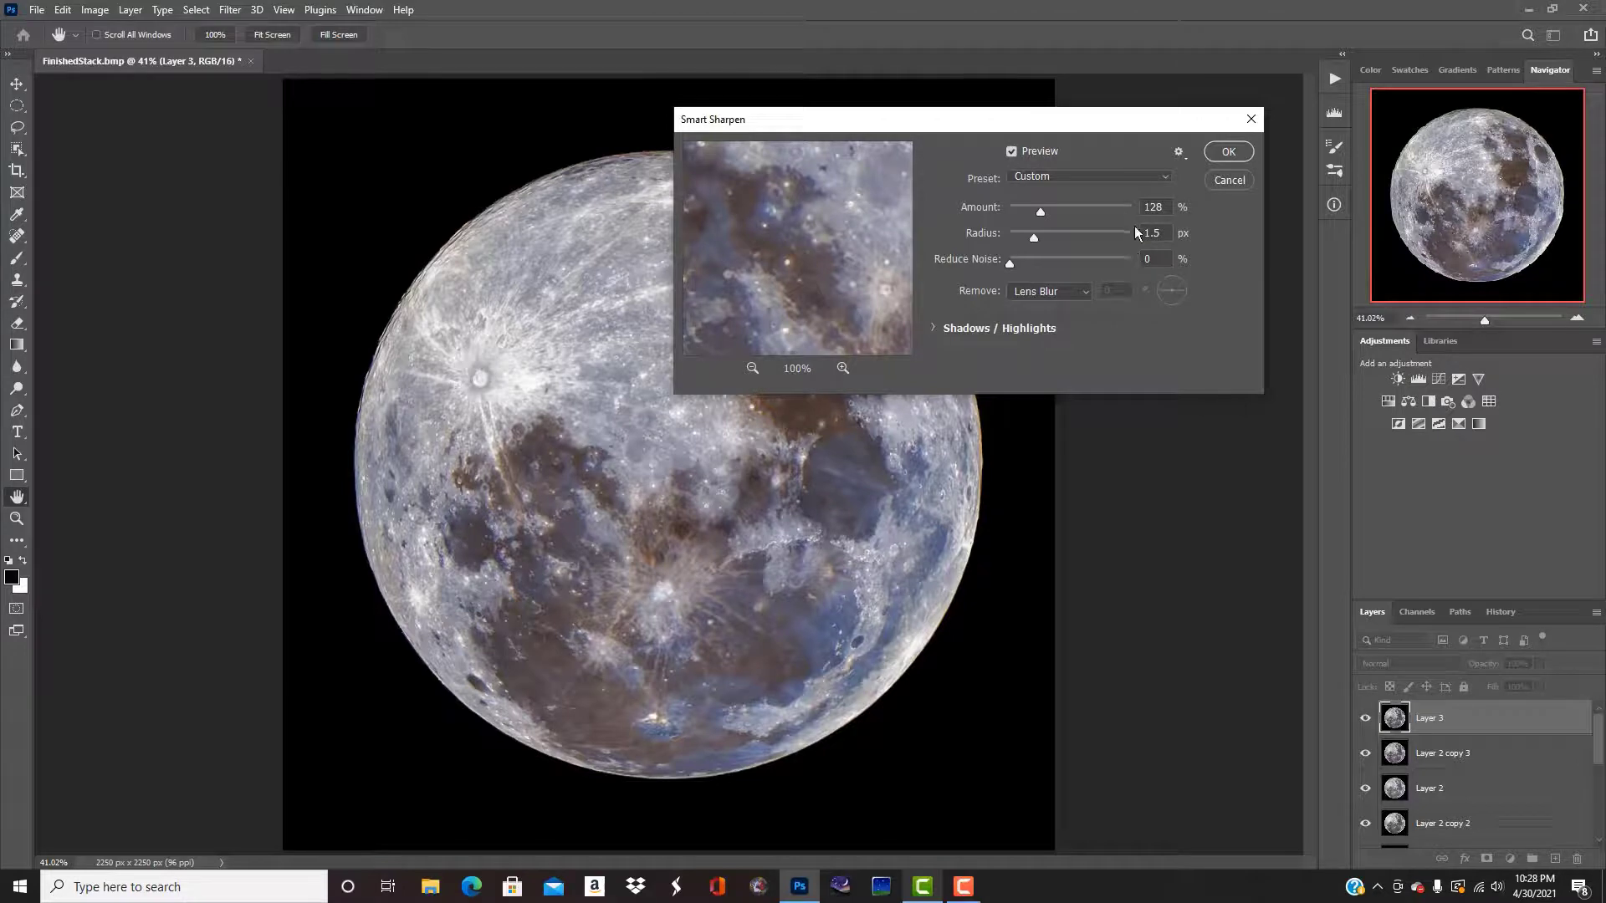
{"action": "left_click", "coordinate": [1226, 152]}
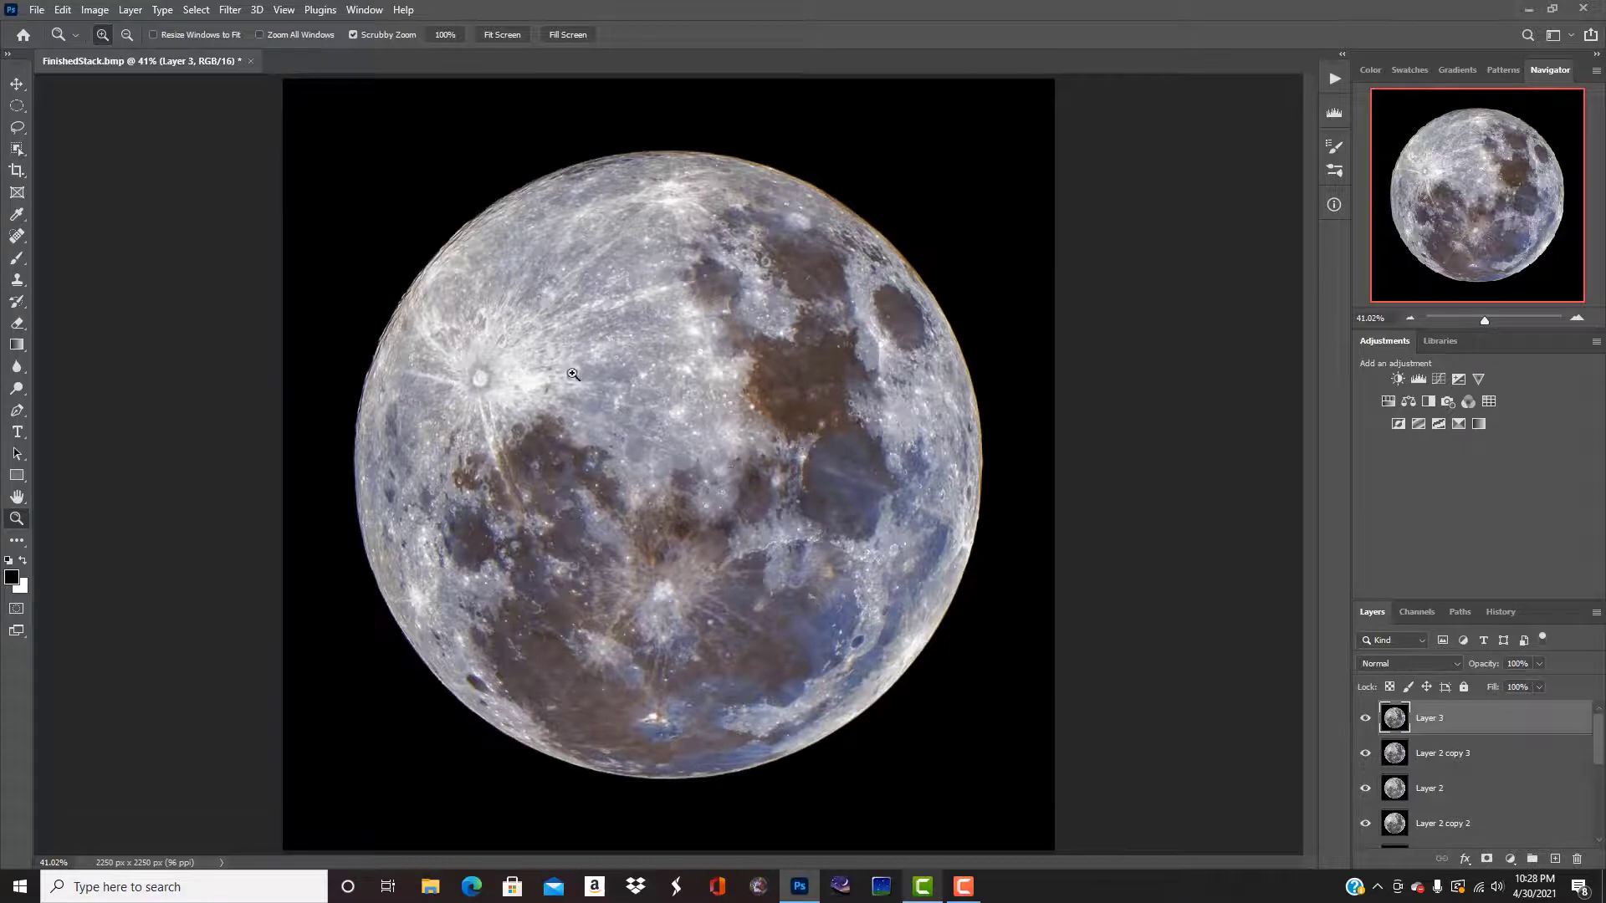
- Flatten the moon image into a single background layer, discarding the hidden layers
{"action": "mouse_move", "coordinate": [540, 379]}
{"action": "left_mouse_down"}
{"action": "mouse_move", "coordinate": [606, 378]}
{"action": "mouse_move", "coordinate": [545, 380]}
{"action": "left_mouse_up"}
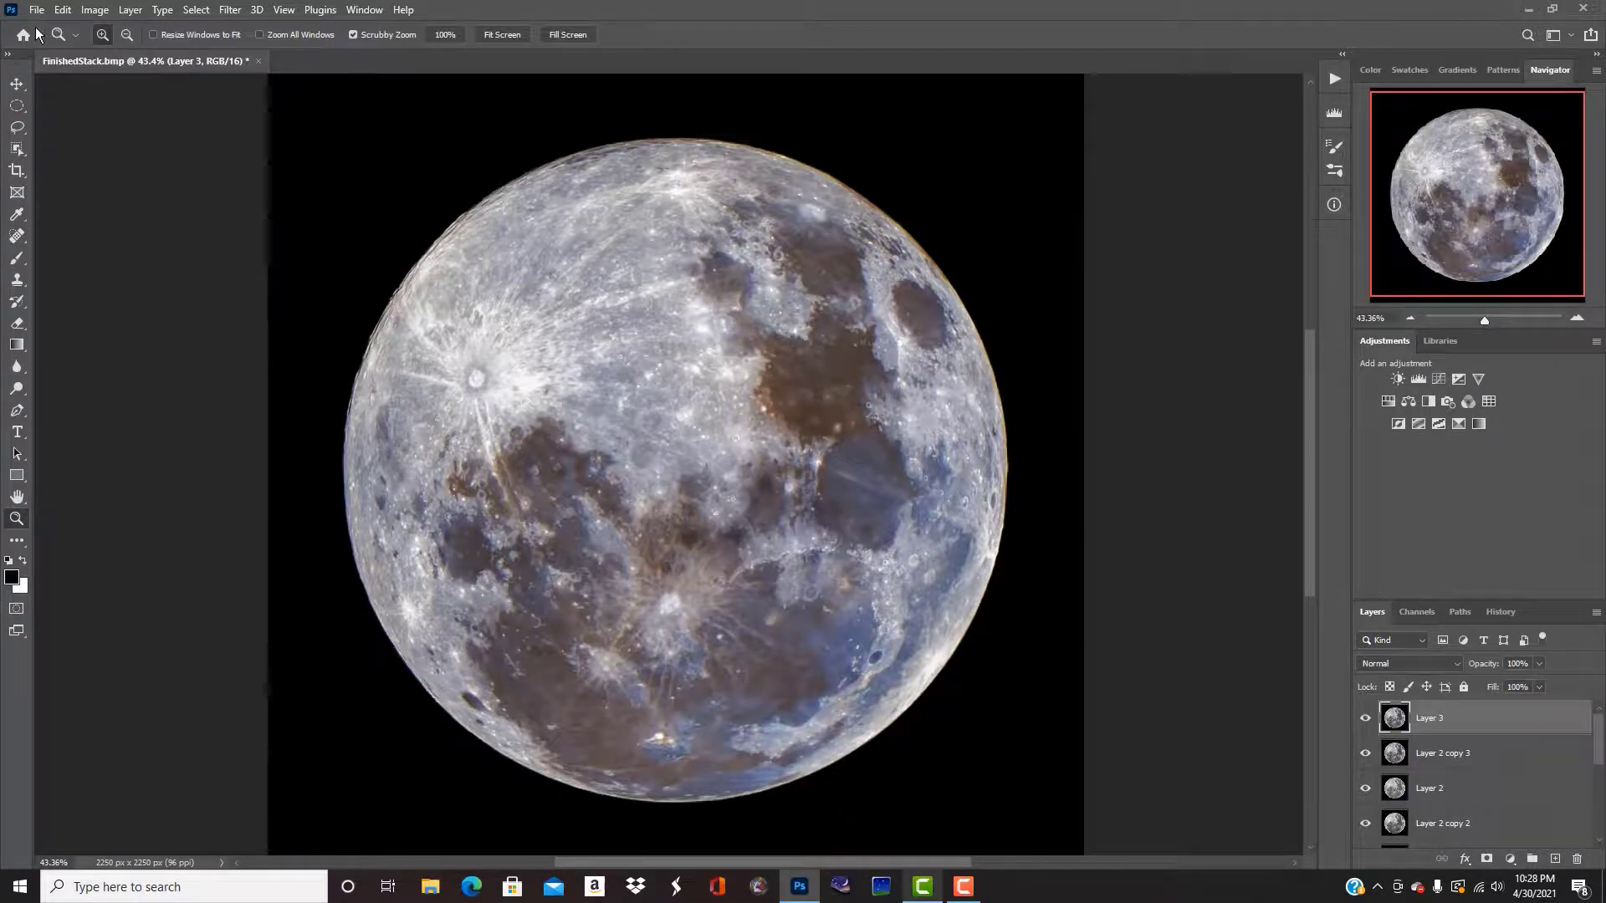
{"action": "left_click", "coordinate": [100, 12]}
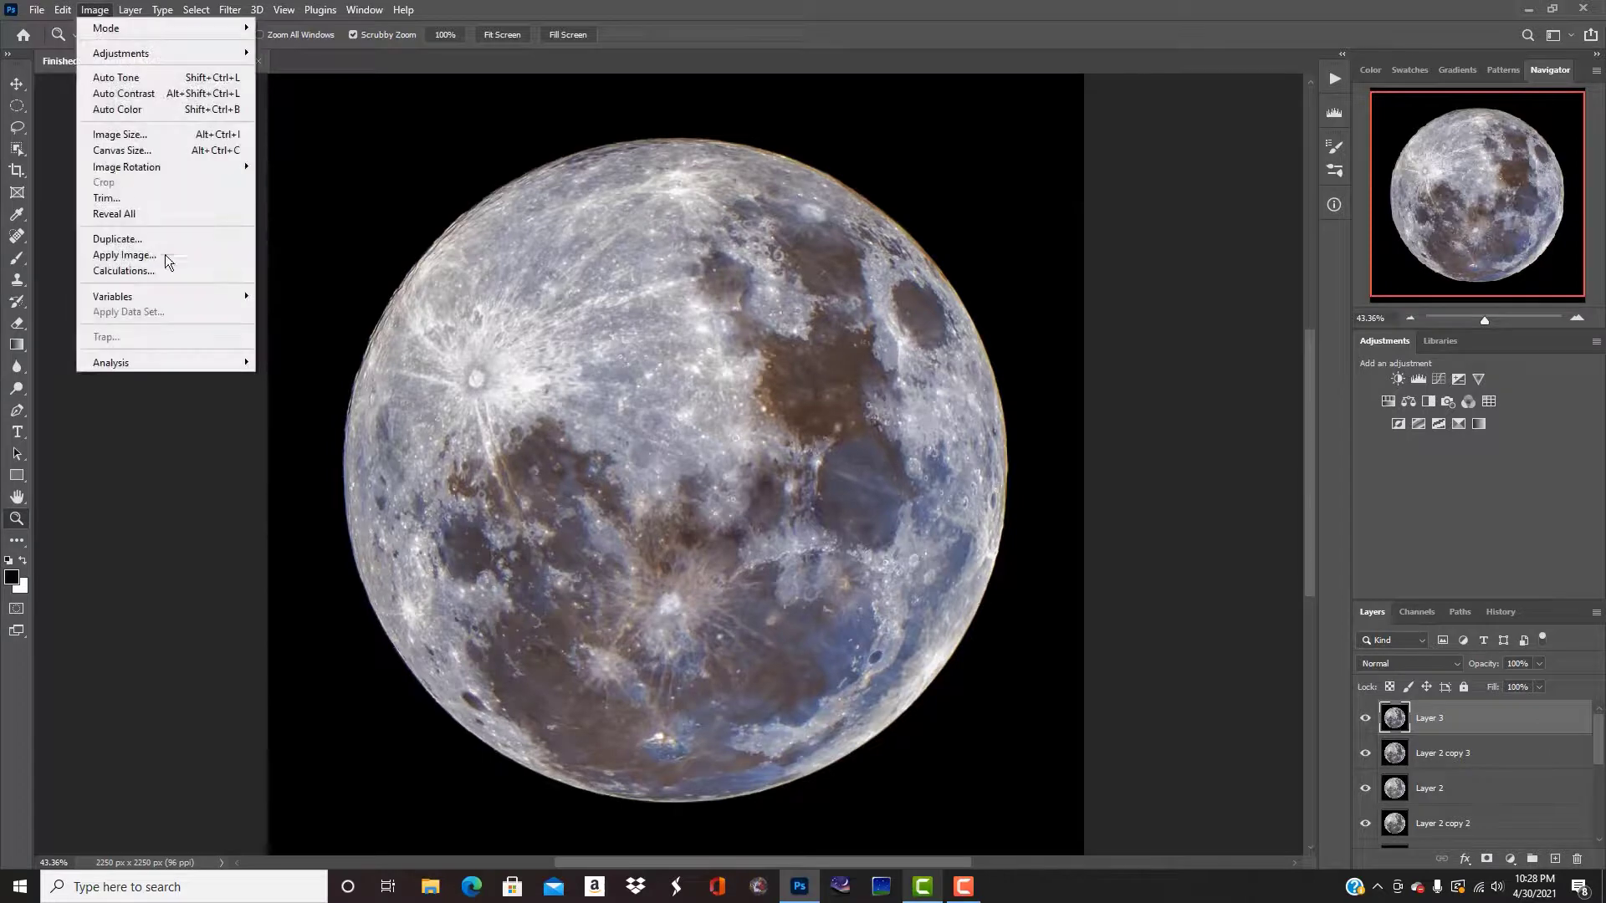
{"action": "mouse_move", "coordinate": [144, 10]}
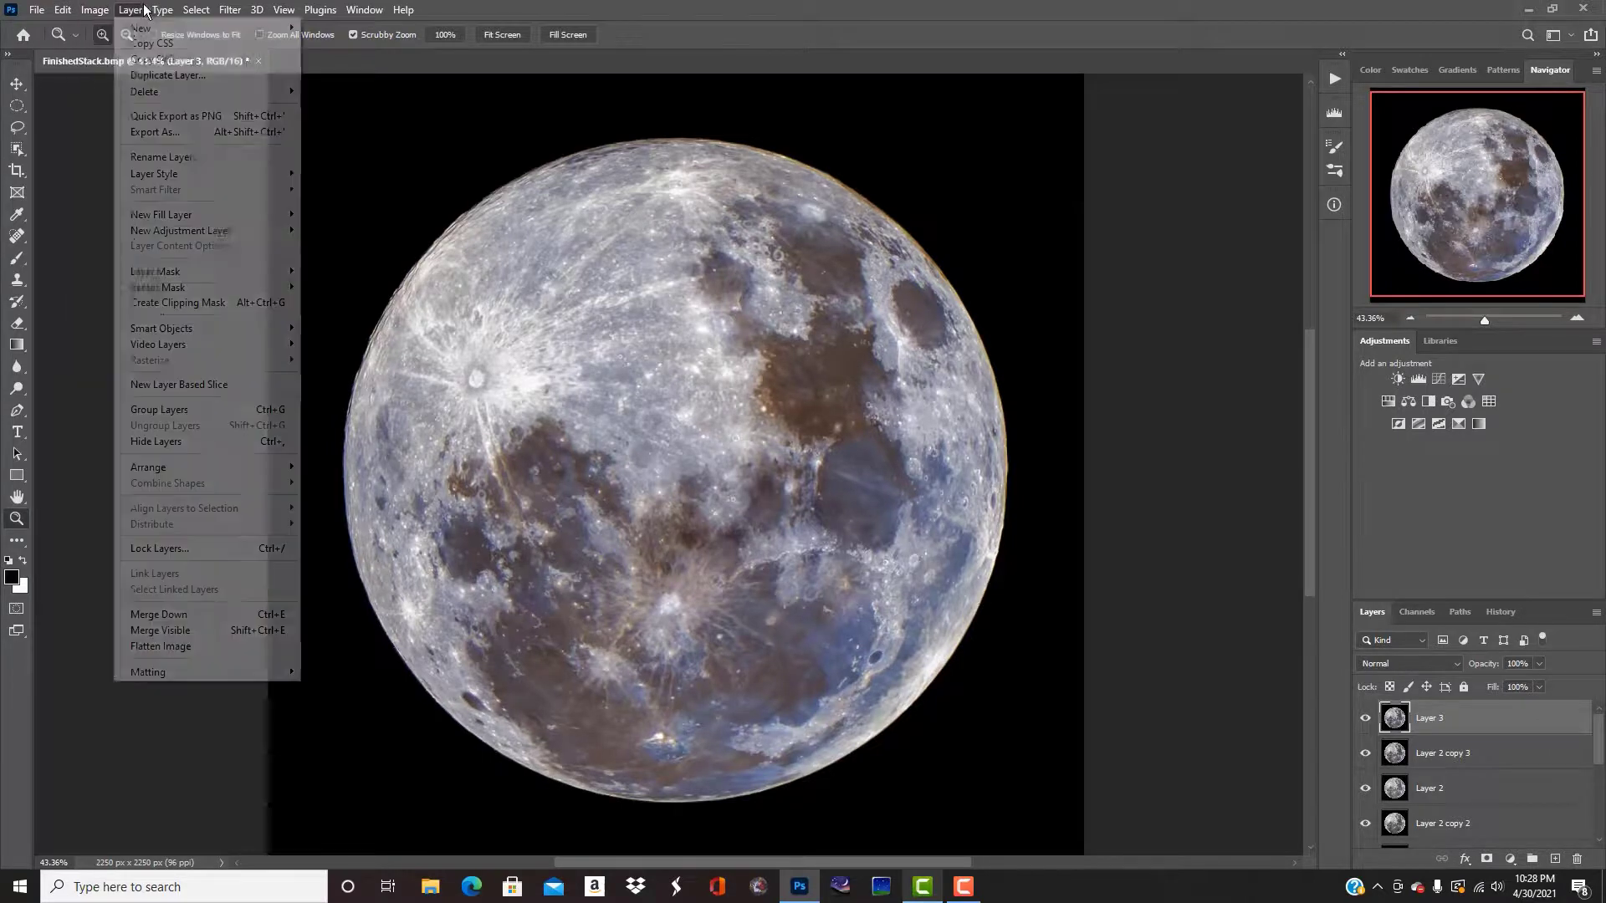
{"action": "left_click", "coordinate": [208, 649]}
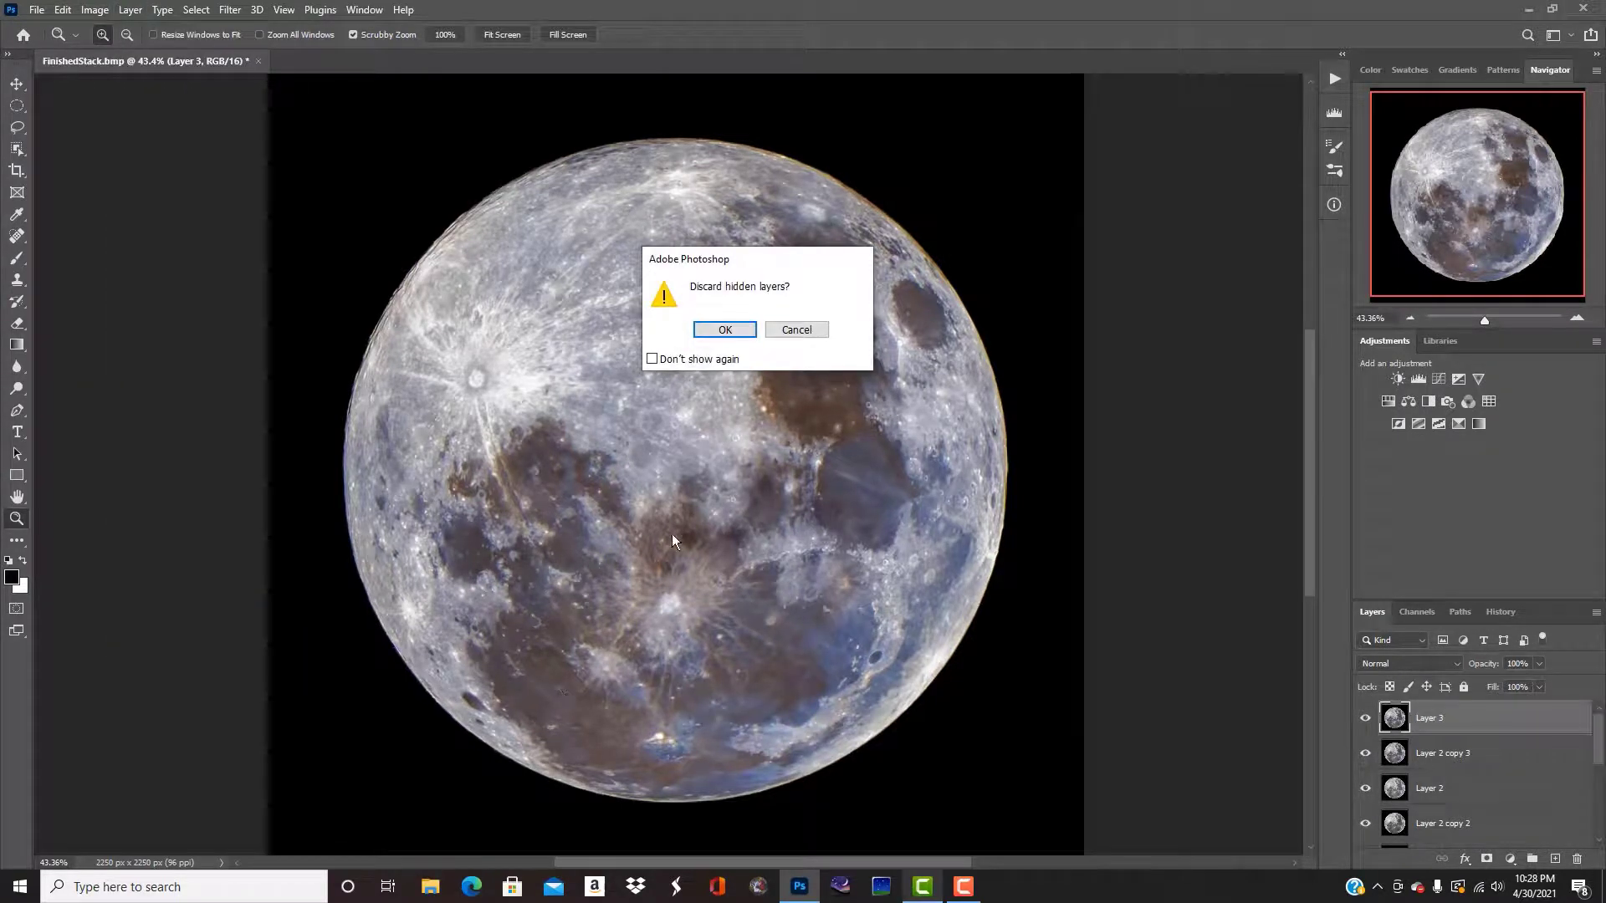
{"action": "left_click", "coordinate": [731, 324]}
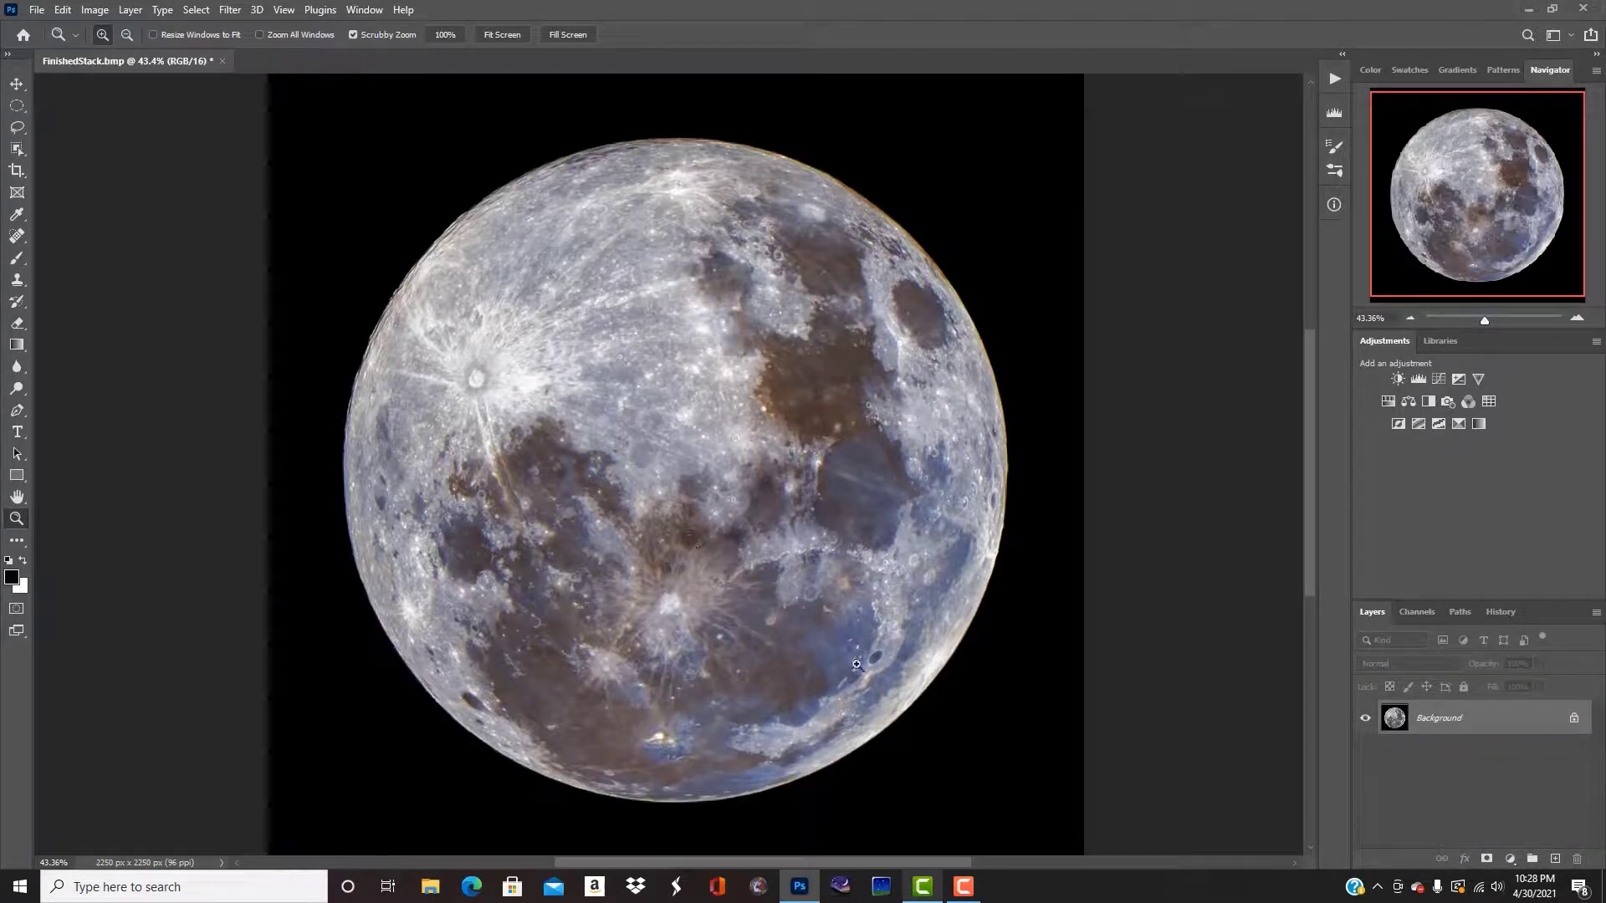
{"action": "mouse_move", "coordinate": [857, 664]}
{"action": "left_mouse_down"}
{"action": "mouse_move", "coordinate": [973, 661]}
{"action": "mouse_move", "coordinate": [846, 665]}
{"action": "left_mouse_up"}
{"action": "left_click_drag", "start_coordinate": [803, 380], "coordinate": [809, 413]}
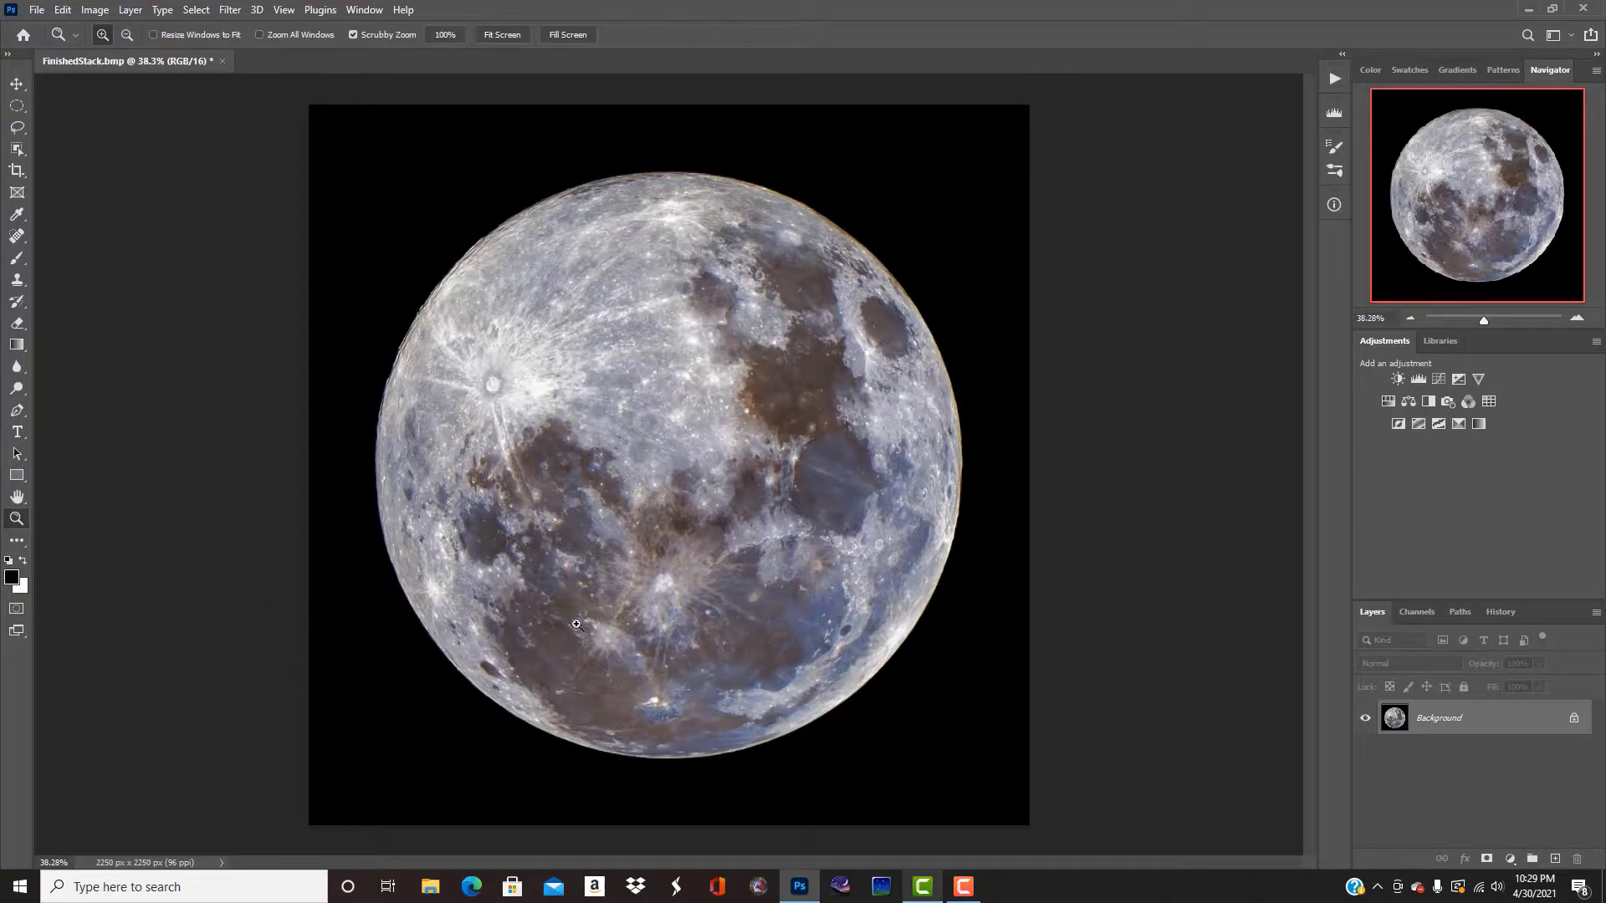
{"action": "left_click", "coordinate": [965, 888]}
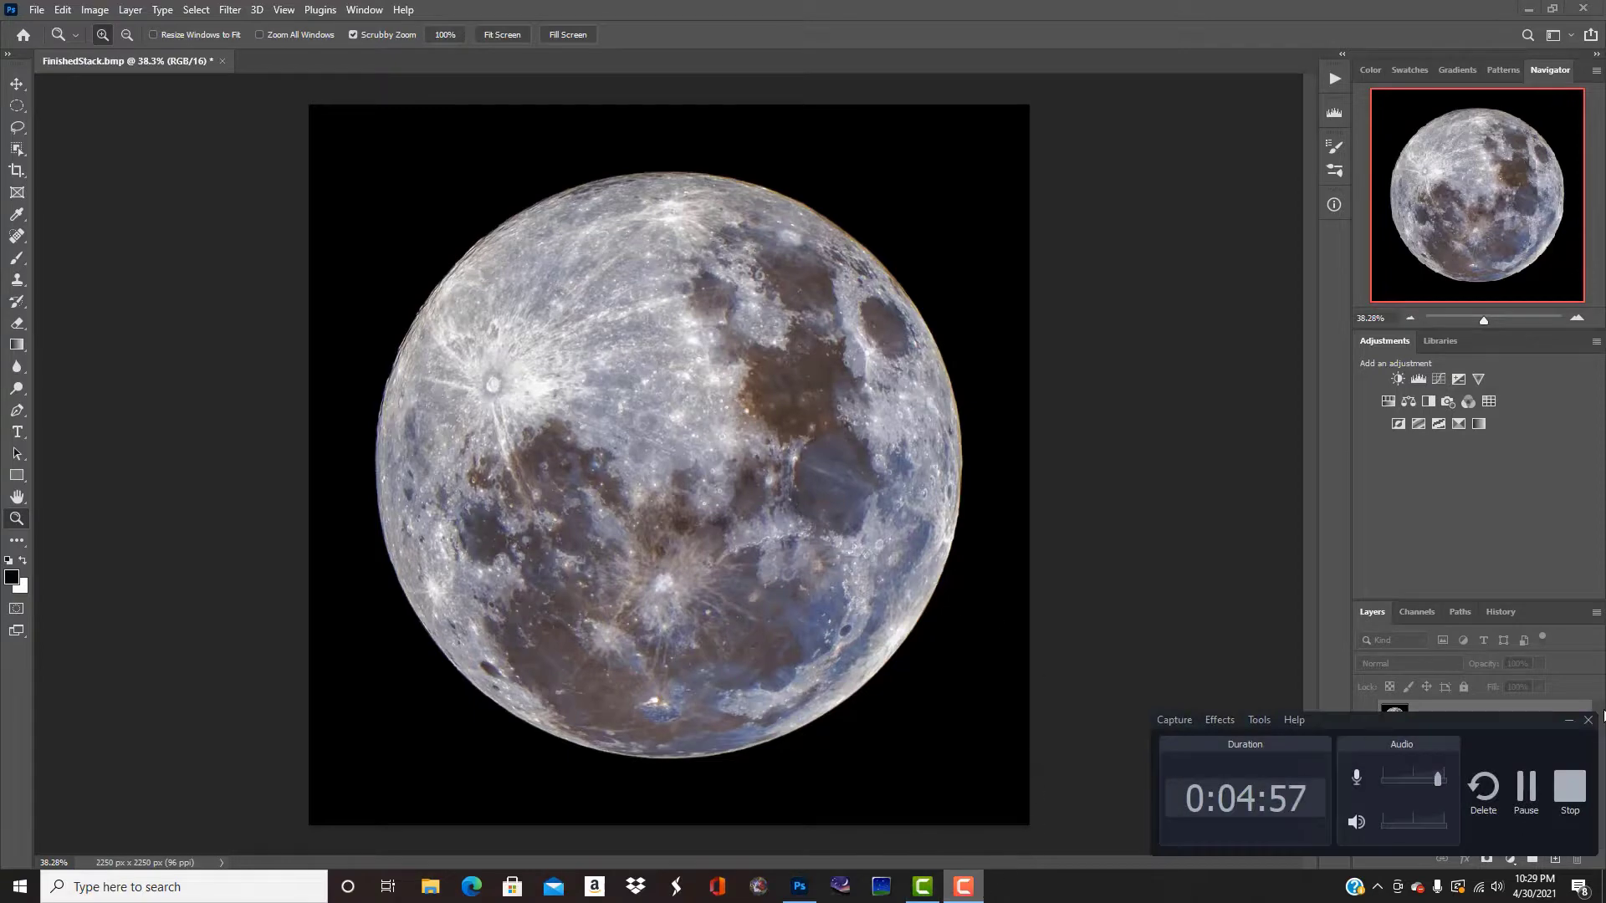